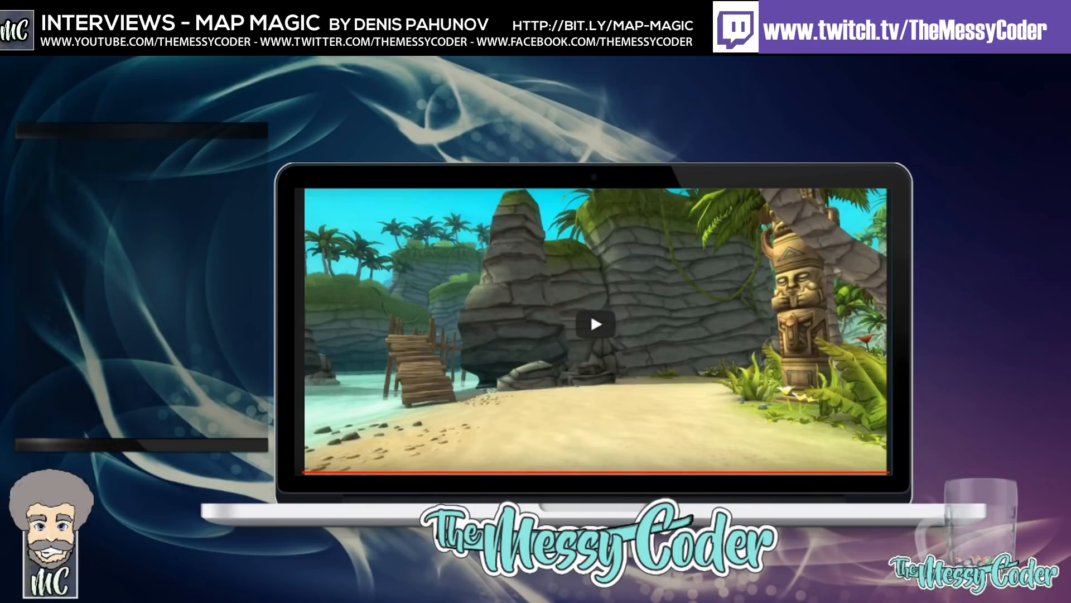
Step: Leave the full-screen preview and play the part-2 island walk-through video full screen on the asset page
{"action": "left_click", "coordinate": [882, 460]}
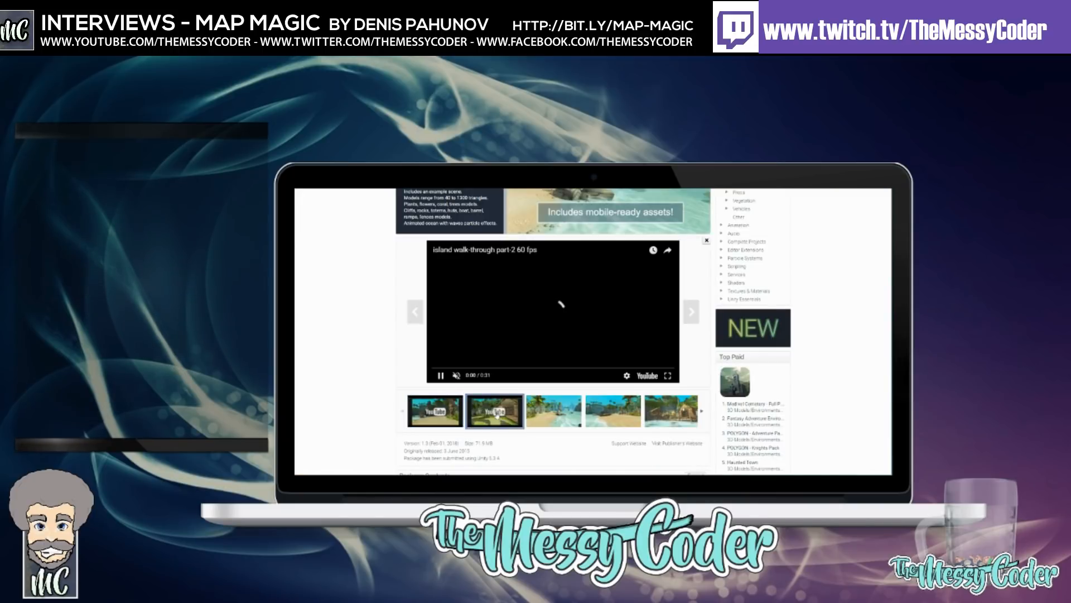
{"action": "left_click", "coordinate": [667, 377]}
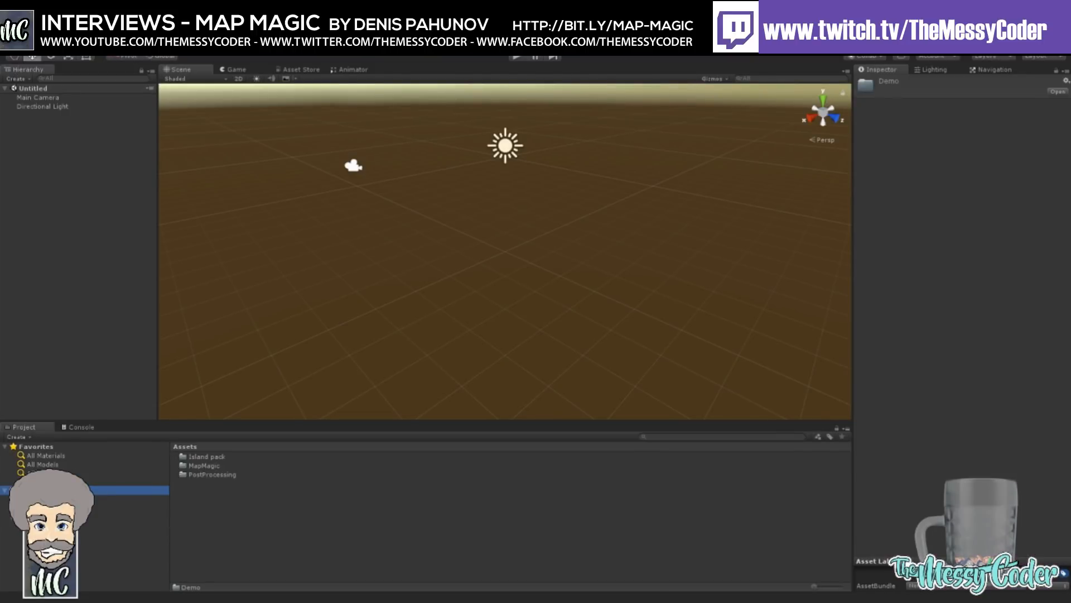
Step: Open the rocks folder of the Island pack and select the beach cliff C model
{"action": "double_click", "coordinate": [205, 456]}
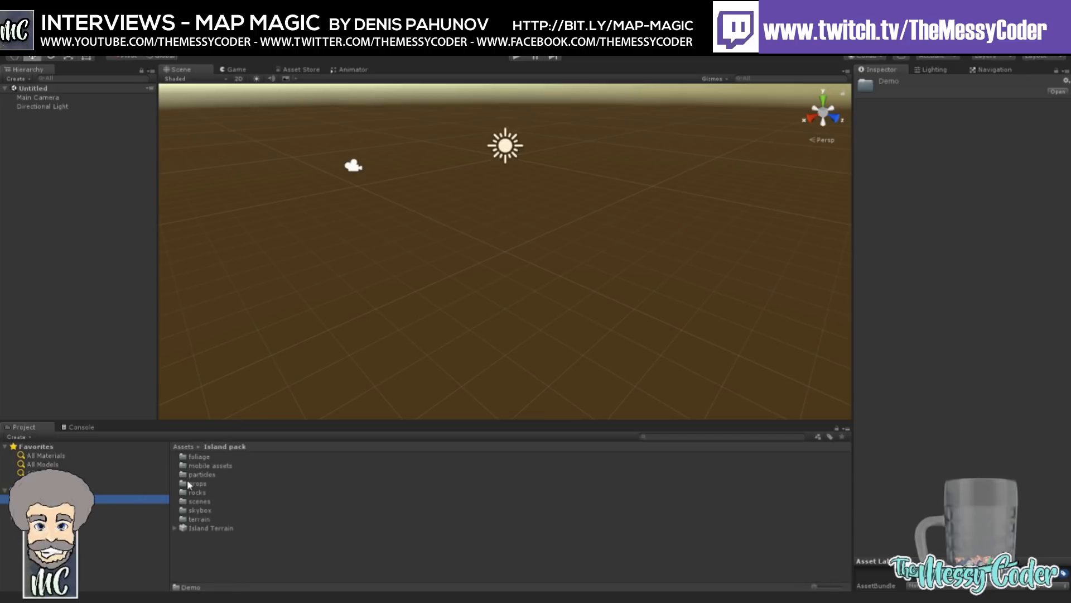
{"action": "double_click", "coordinate": [198, 493]}
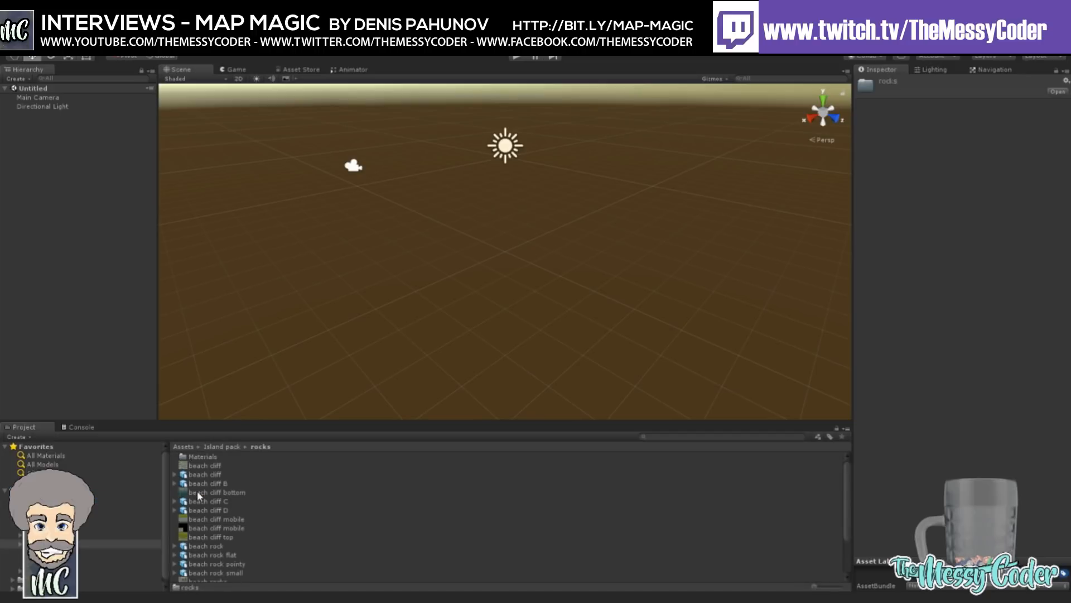
{"action": "left_click", "coordinate": [220, 501]}
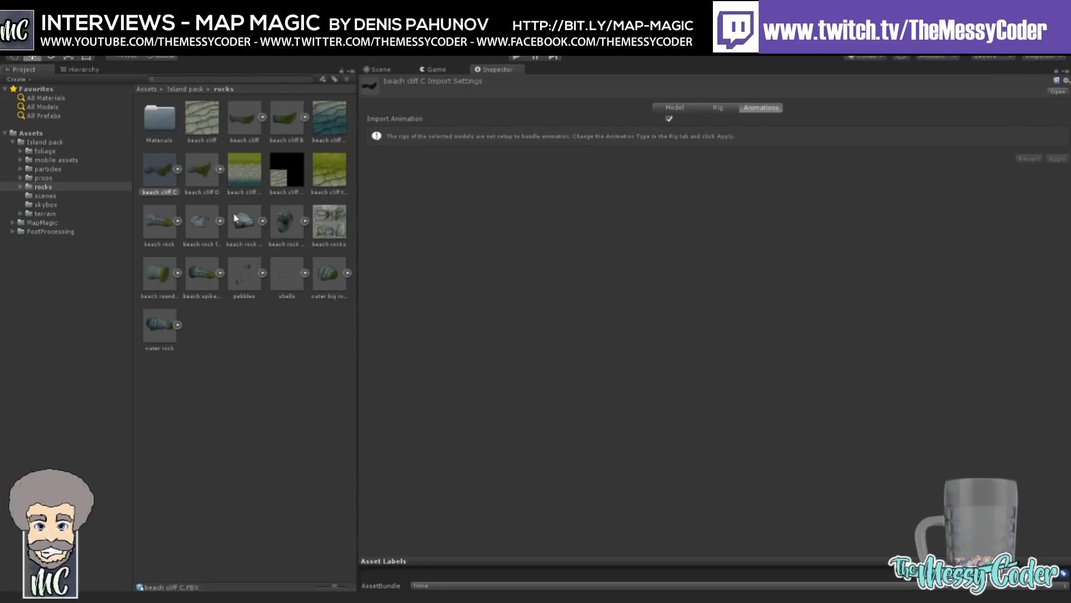
Step: Preview the mesh contained in the beach rock small model
{"action": "left_click", "coordinate": [242, 219]}
{"action": "left_click", "coordinate": [297, 222]}
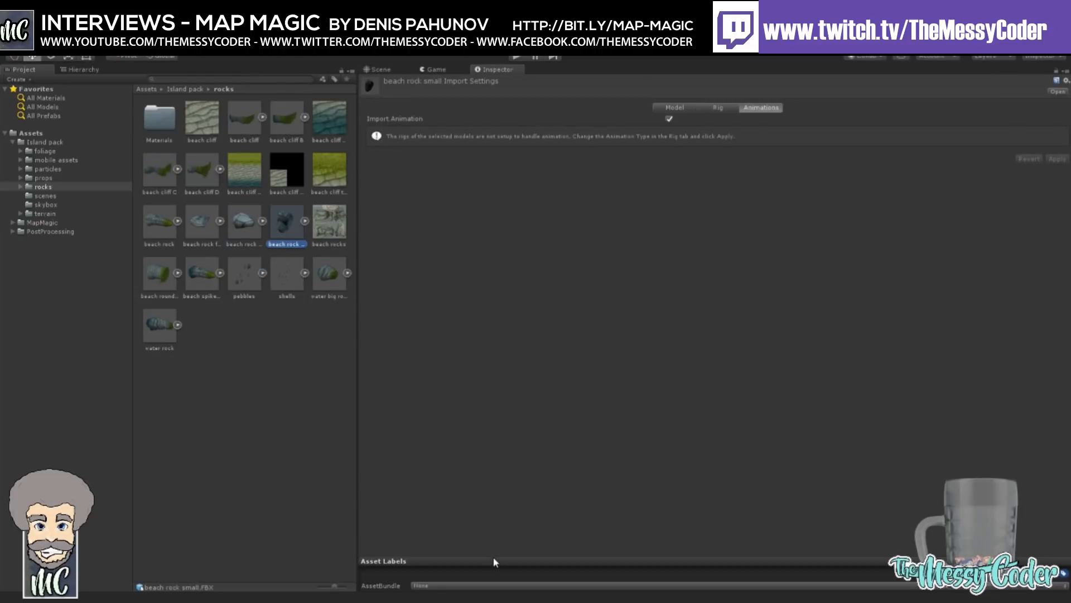
{"action": "left_click", "coordinate": [305, 221]}
{"action": "left_click", "coordinate": [331, 222]}
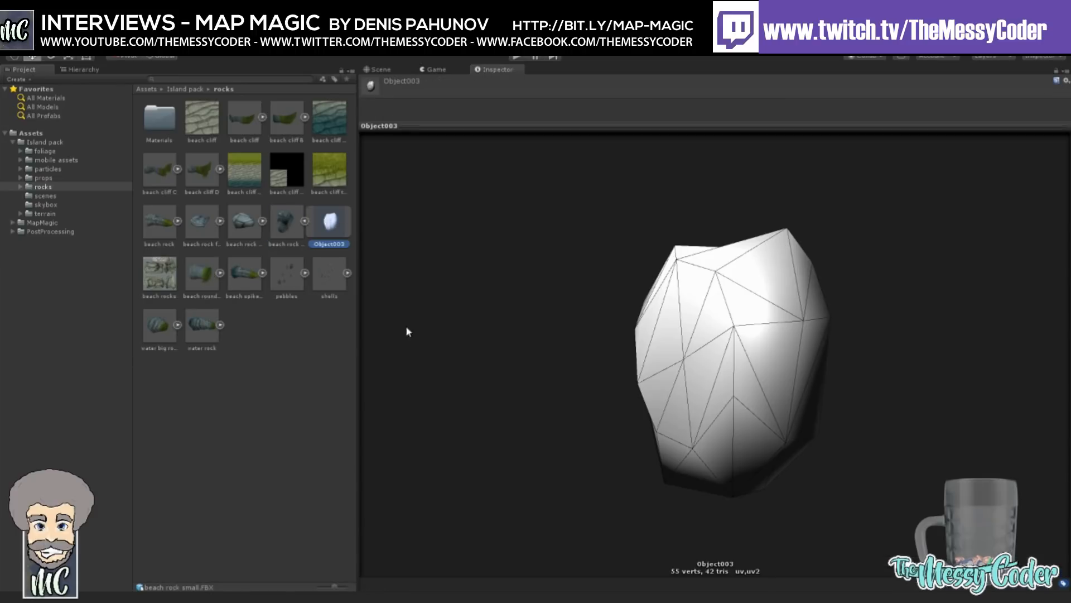
Step: Preview the beach rocks texture and inspect the beach round cliff mesh from another angle
{"action": "left_click", "coordinate": [164, 271]}
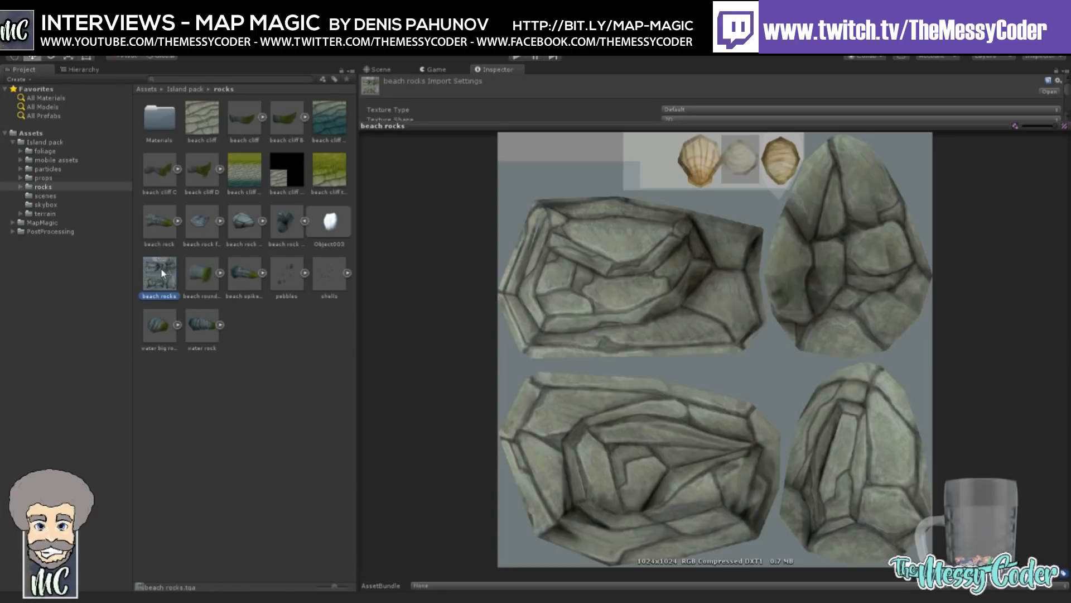
{"action": "left_click", "coordinate": [200, 273]}
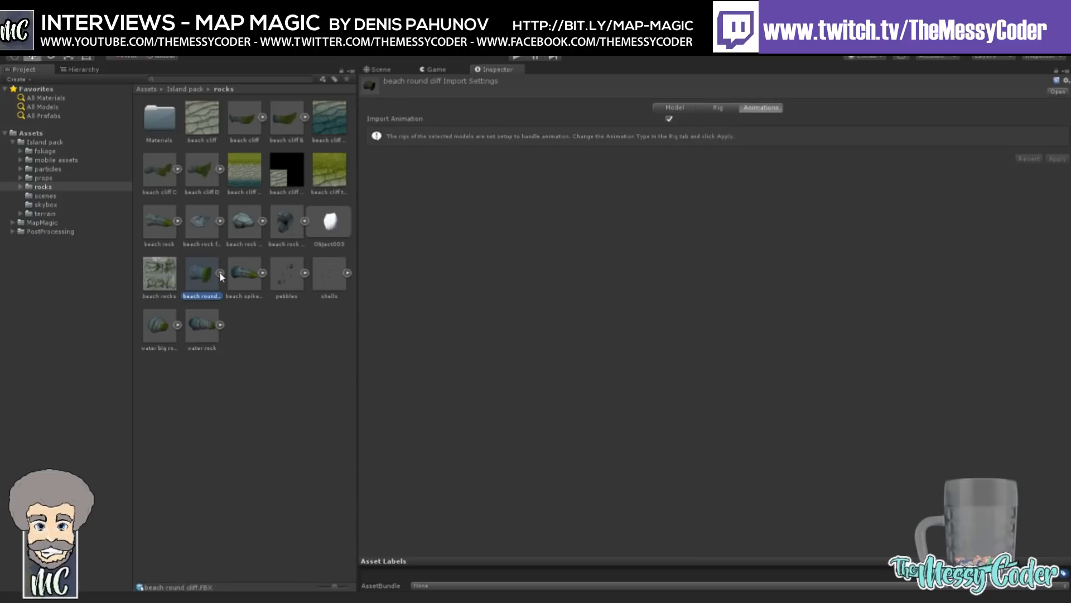
{"action": "left_click", "coordinate": [220, 273]}
{"action": "left_click", "coordinate": [240, 277]}
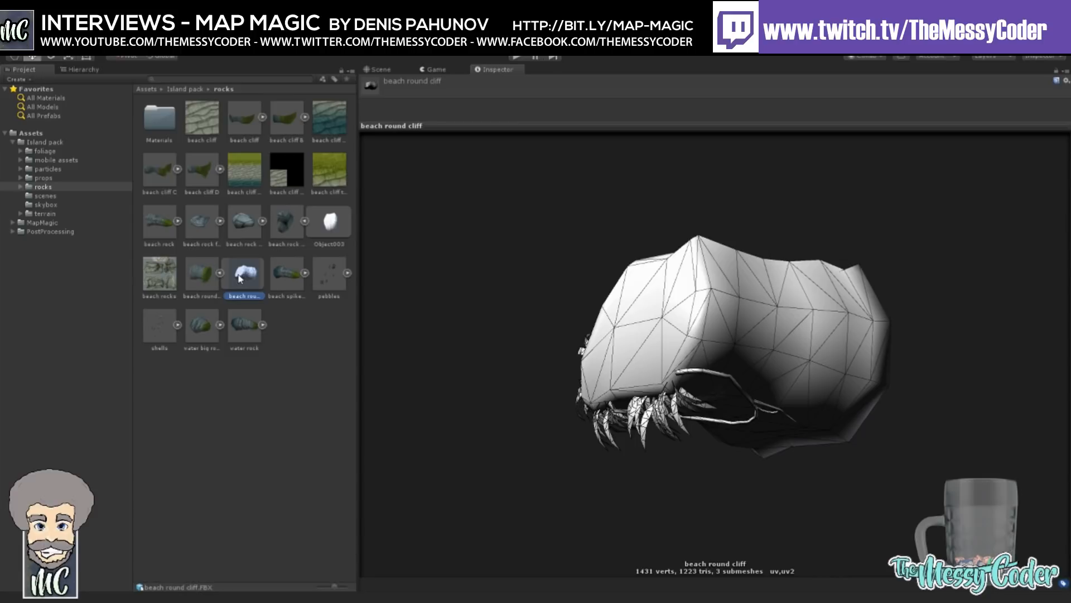
{"action": "left_click_drag", "start_coordinate": [502, 338], "coordinate": [720, 397]}
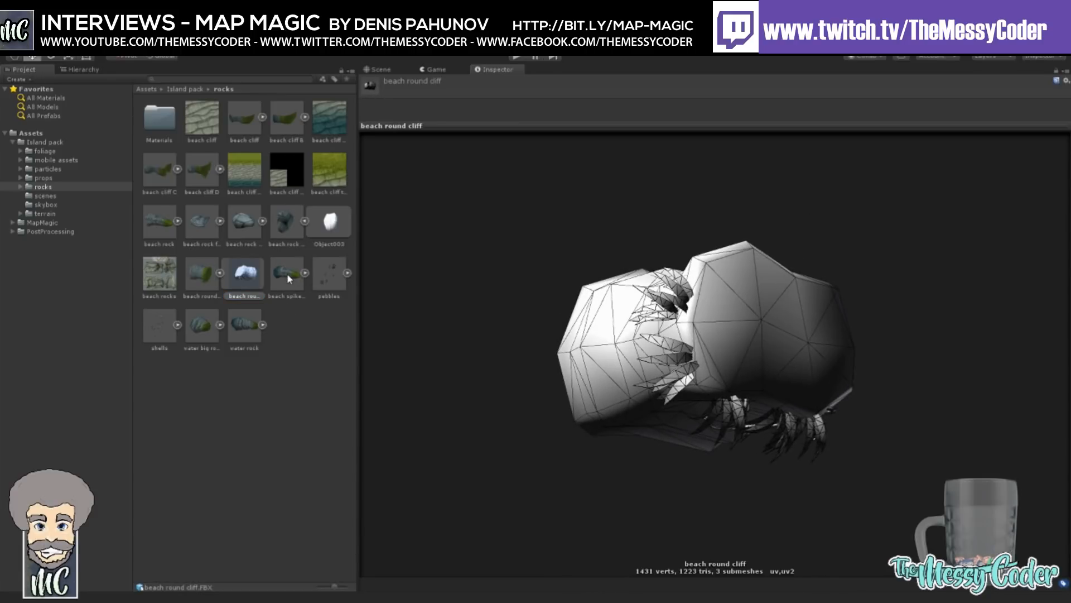
Step: Check the beach spike rock model and inspect the water big rock mesh from another angle
{"action": "left_click", "coordinate": [289, 278]}
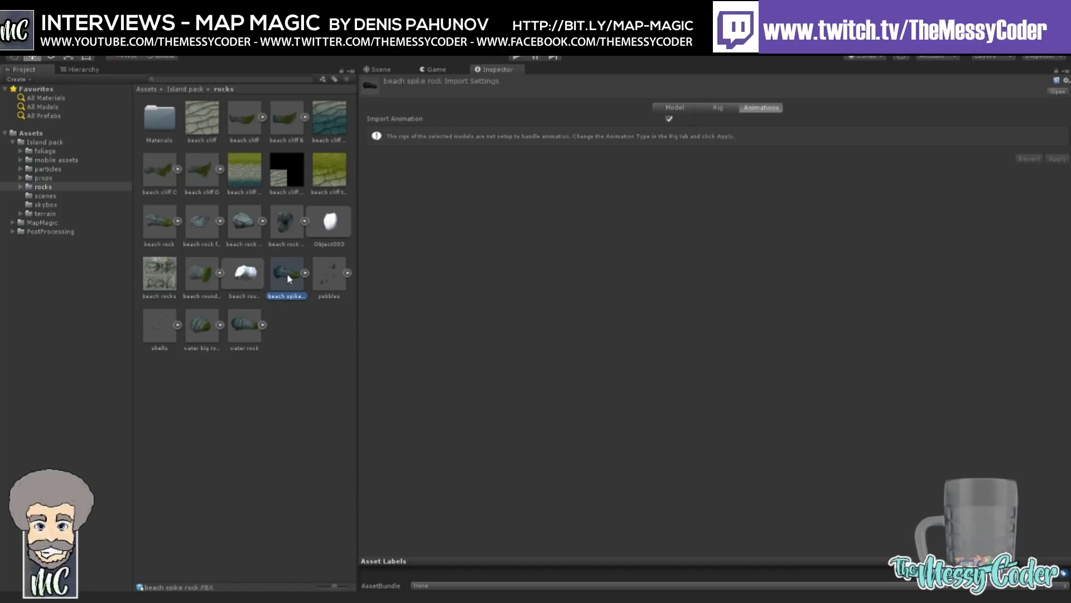
{"action": "left_click", "coordinate": [220, 326]}
{"action": "left_click", "coordinate": [200, 329]}
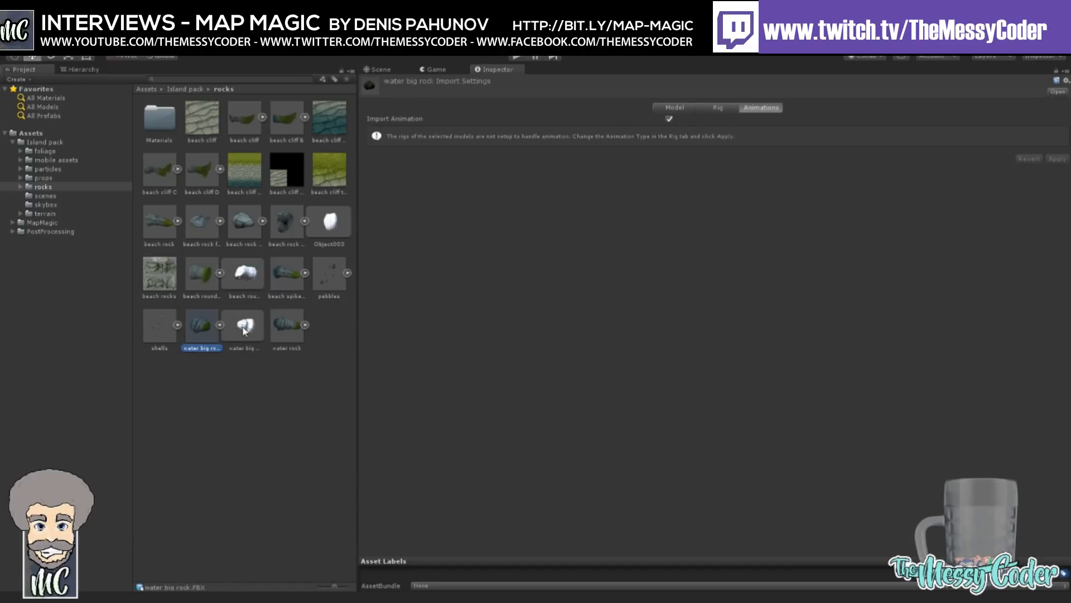
{"action": "left_click", "coordinate": [249, 329]}
{"action": "left_click_drag", "start_coordinate": [632, 381], "coordinate": [587, 303]}
Step: Compare the beach cliff, cliff bottom, cliff top, cliff mobile and beach rocks textures in the rocks folder
{"action": "left_click", "coordinate": [253, 161]}
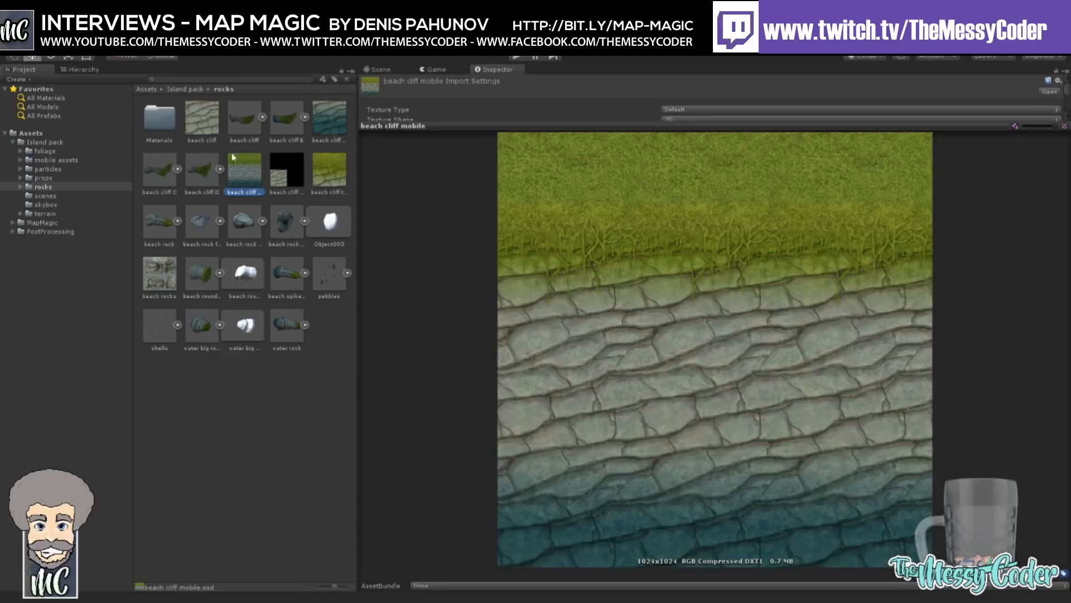
{"action": "left_click", "coordinate": [195, 121]}
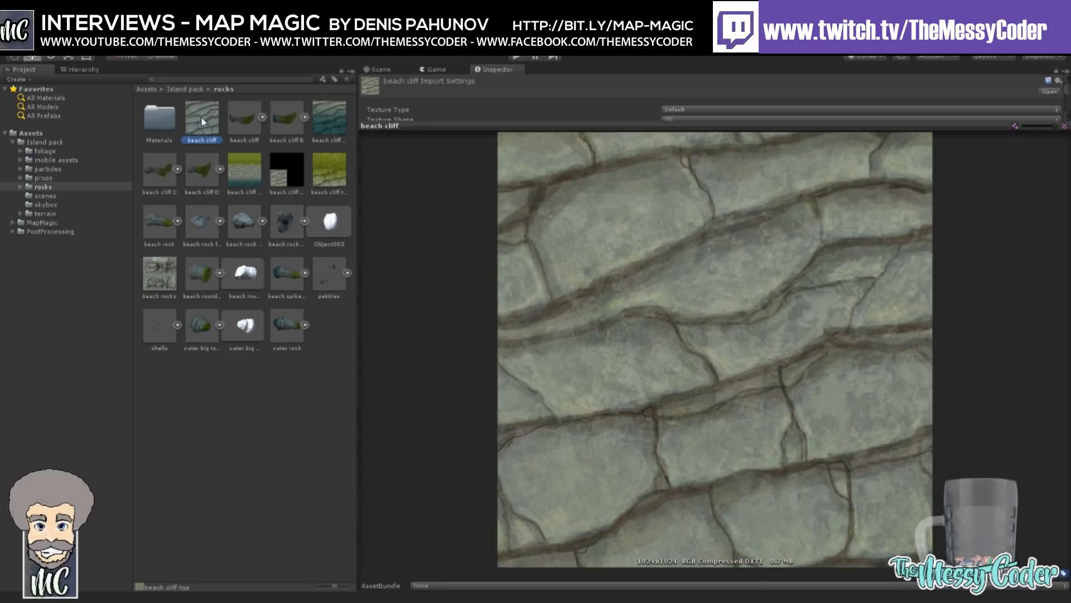
{"action": "left_click", "coordinate": [331, 121]}
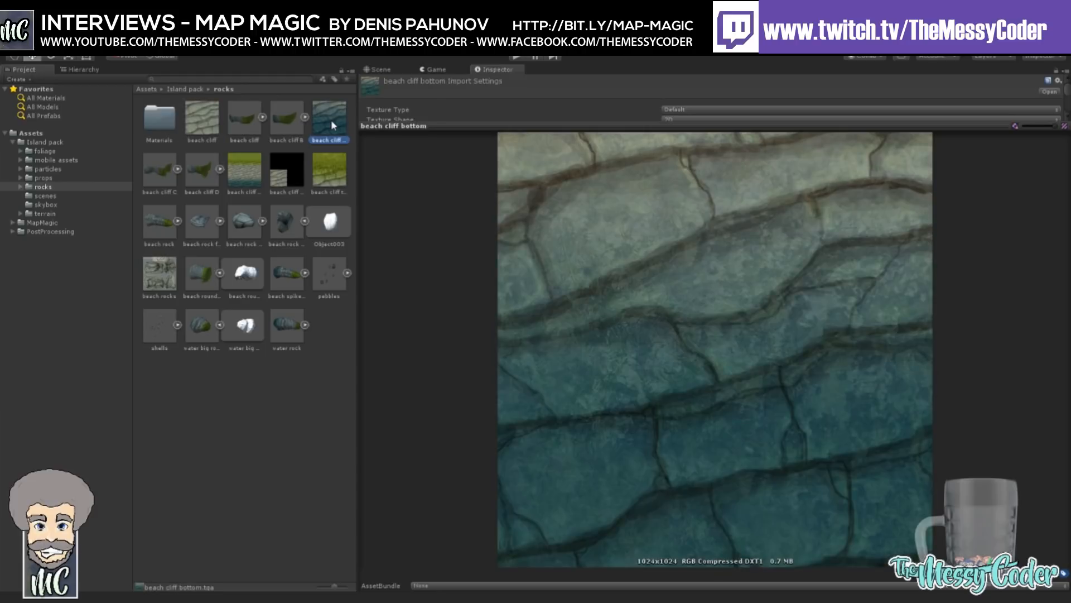
{"action": "left_click", "coordinate": [328, 178]}
{"action": "left_click", "coordinate": [248, 178]}
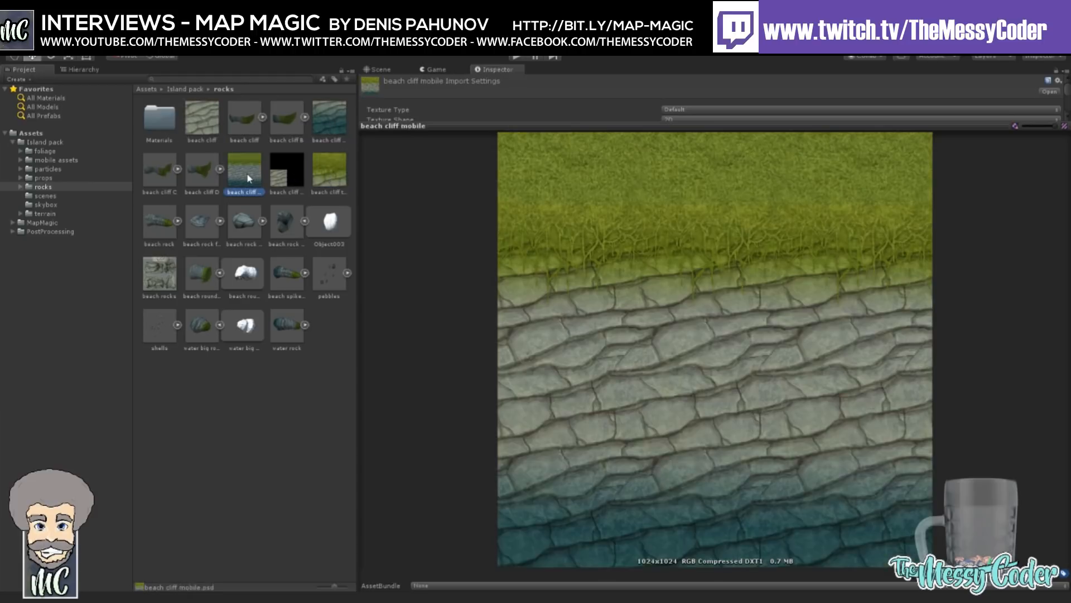
{"action": "left_click", "coordinate": [156, 281]}
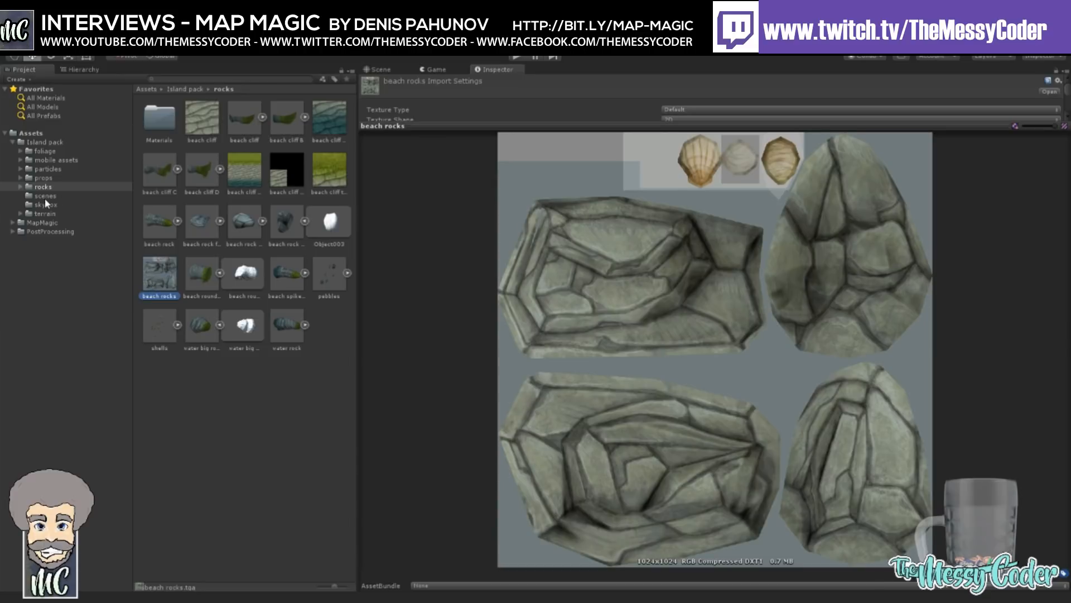
Step: Look through the Island pack's props folder and the contents of the MapMagic folder
{"action": "left_click", "coordinate": [45, 178]}
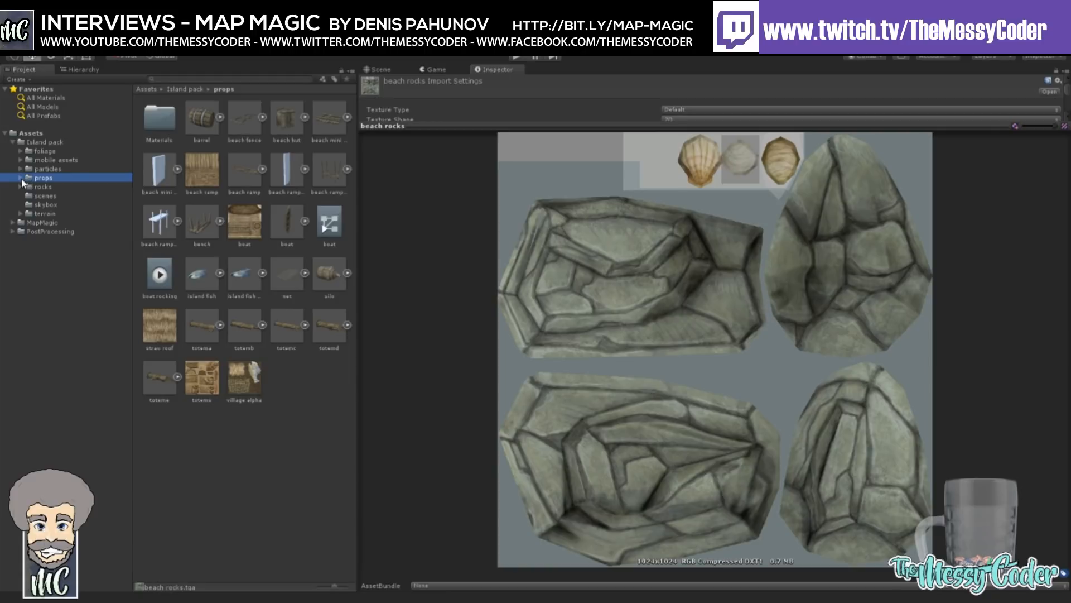
{"action": "left_click", "coordinate": [20, 178]}
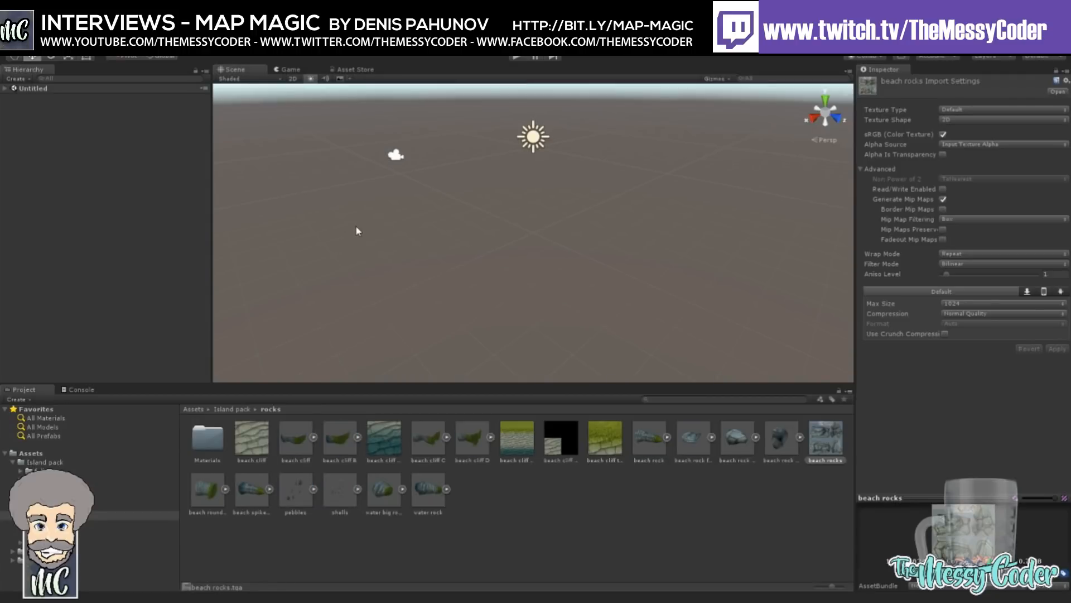
{"action": "left_click", "coordinate": [12, 462]}
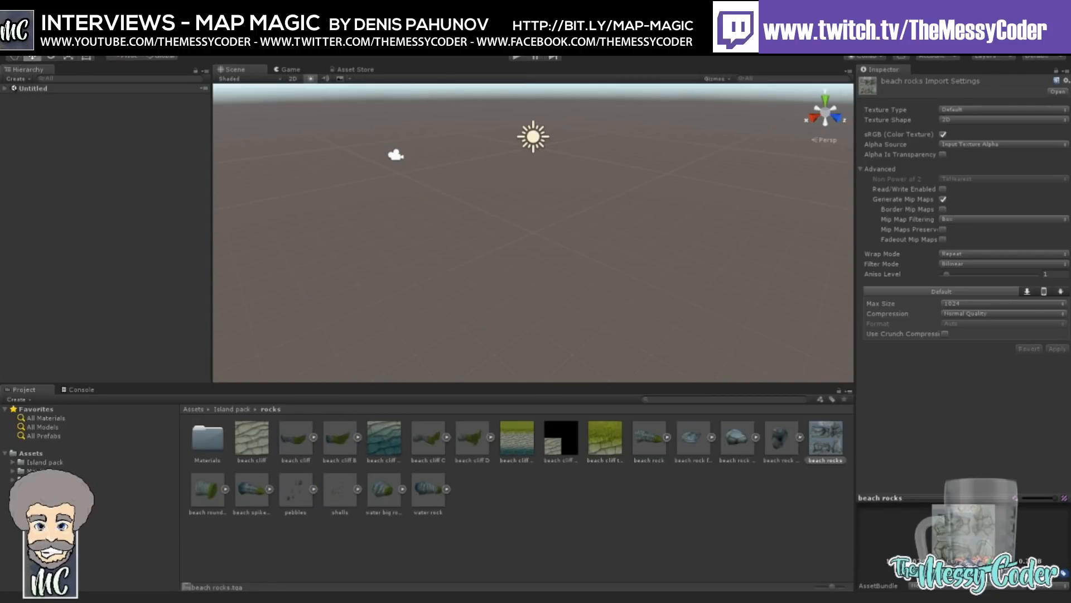
{"action": "left_click", "coordinate": [34, 470]}
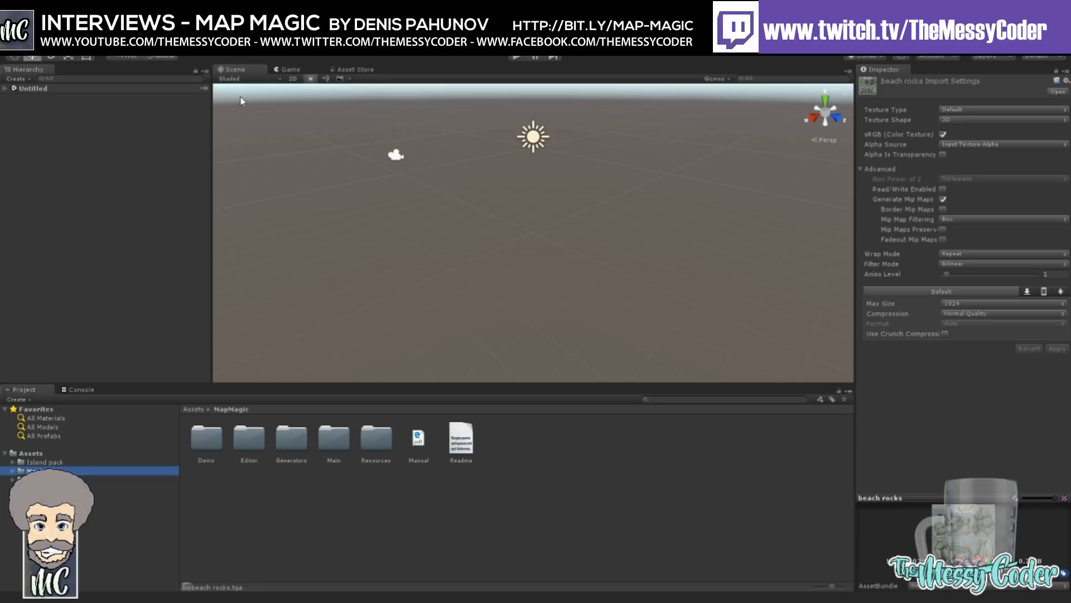
{"action": "left_click", "coordinate": [122, 146]}
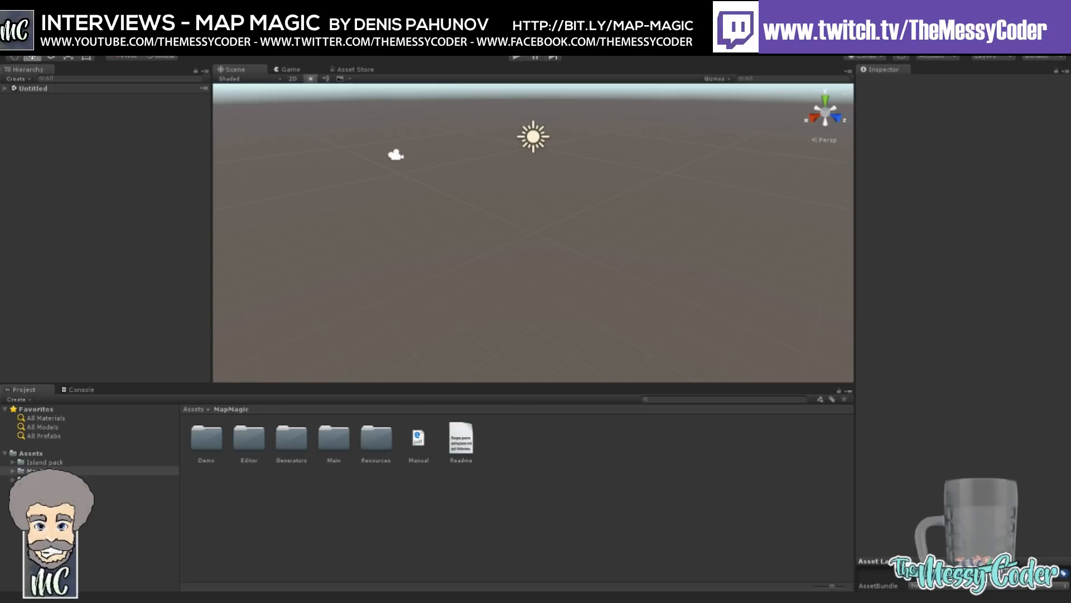
Step: Create a folder named All My Stuff in the Assets root and open it
{"action": "left_click", "coordinate": [34, 452]}
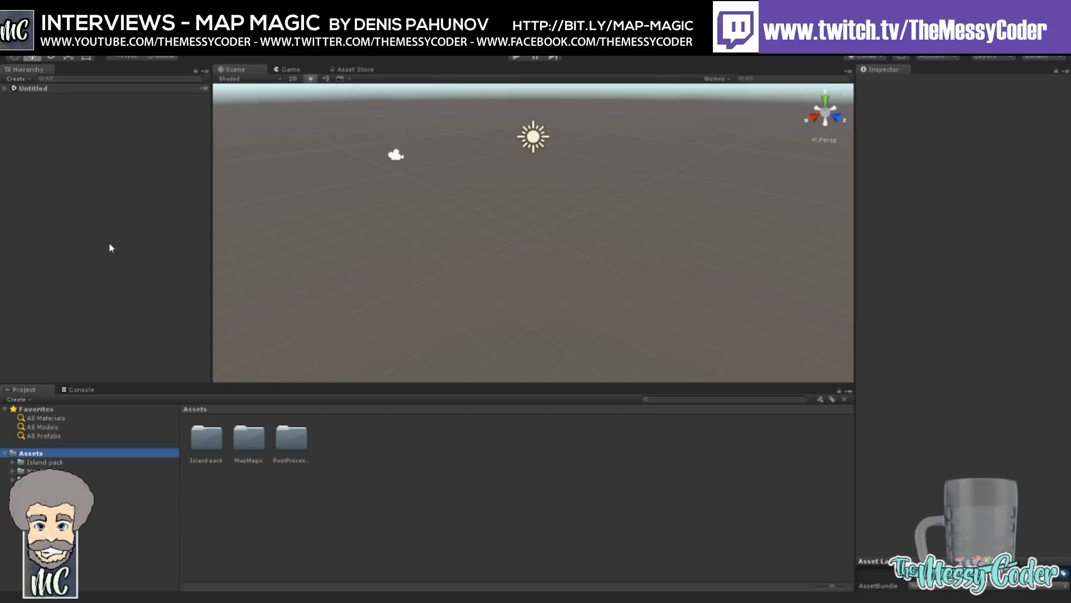
{"action": "left_click", "coordinate": [209, 248]}
{"action": "type", "text": "Asset"}
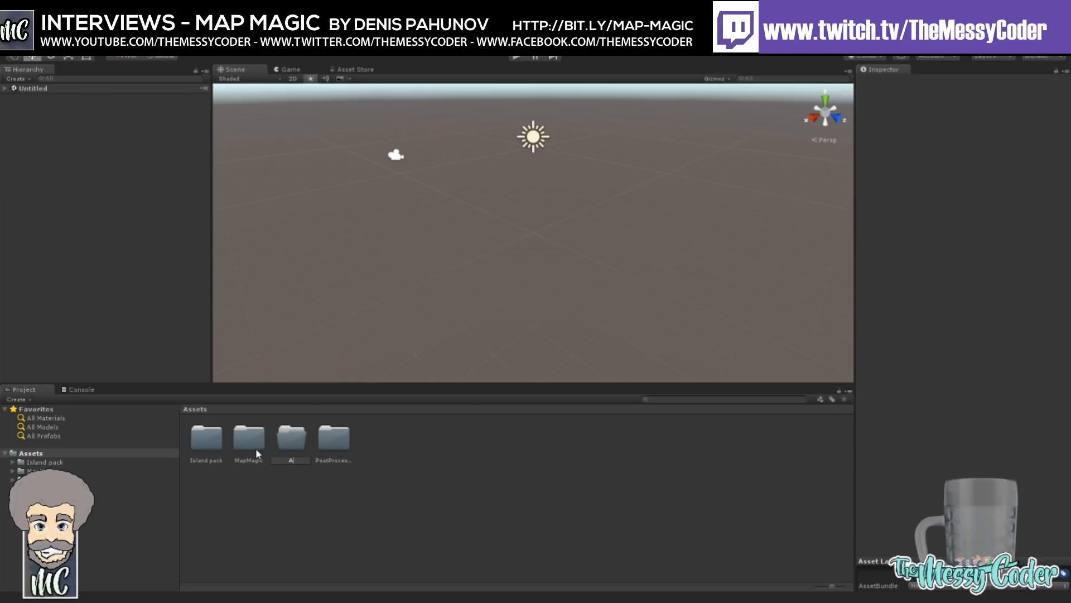
{"action": "key", "text": "BackSpace"}
{"action": "key", "text": "BackSpace"}
{"action": "key", "text": "BackSpace"}
{"action": "key", "text": "BackSpace"}
{"action": "type", "text": "ll My Stuff"}
{"action": "key", "text": "Return"}
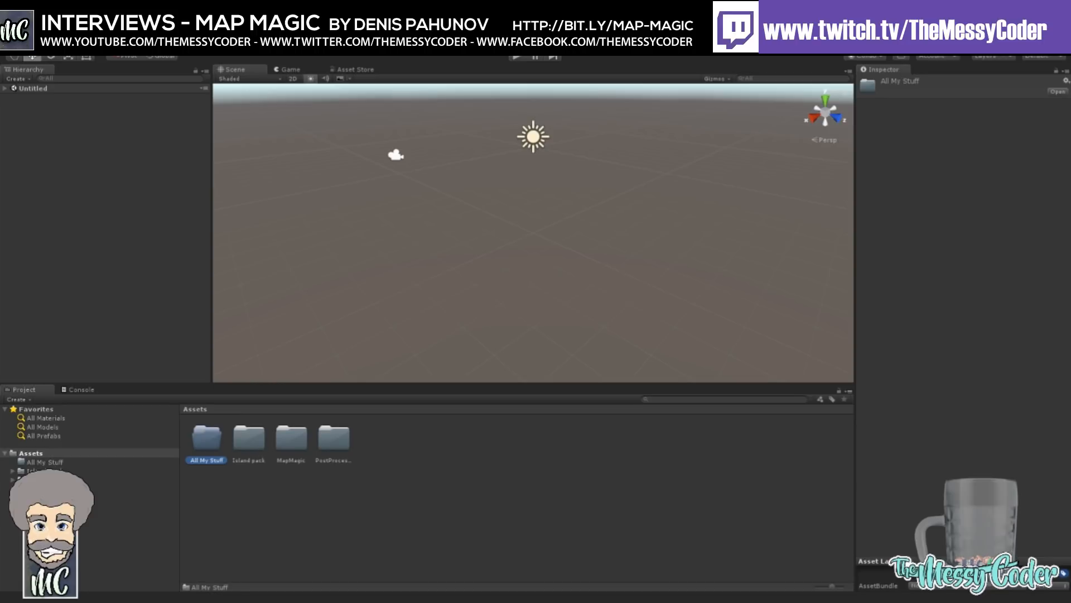
{"action": "double_click", "coordinate": [216, 438]}
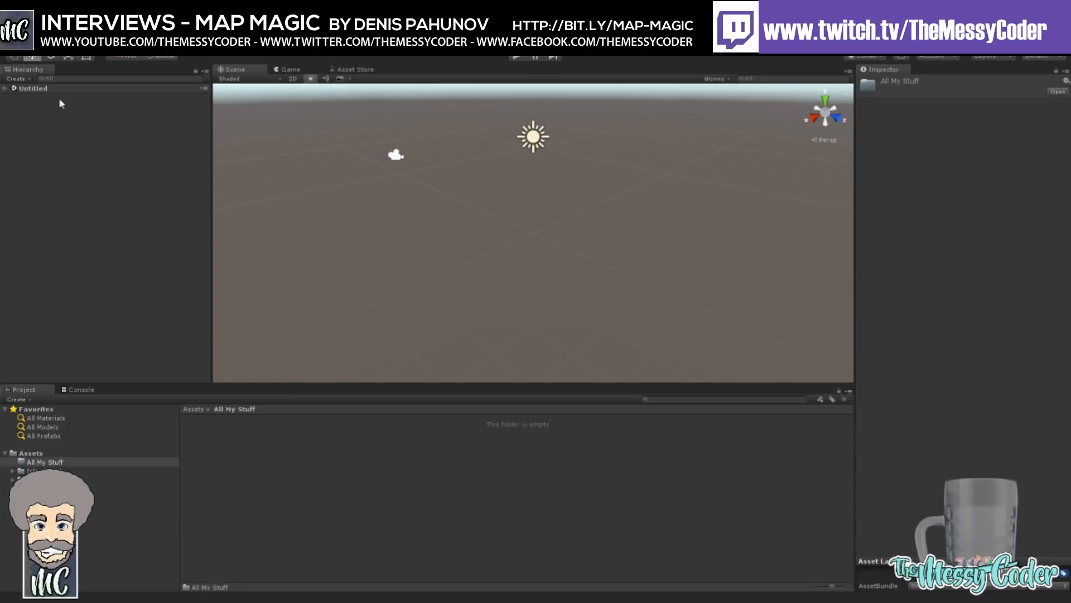
Step: Expand the Untitled scene and add an empty game object to it
{"action": "left_click", "coordinate": [6, 90]}
{"action": "left_click", "coordinate": [34, 145]}
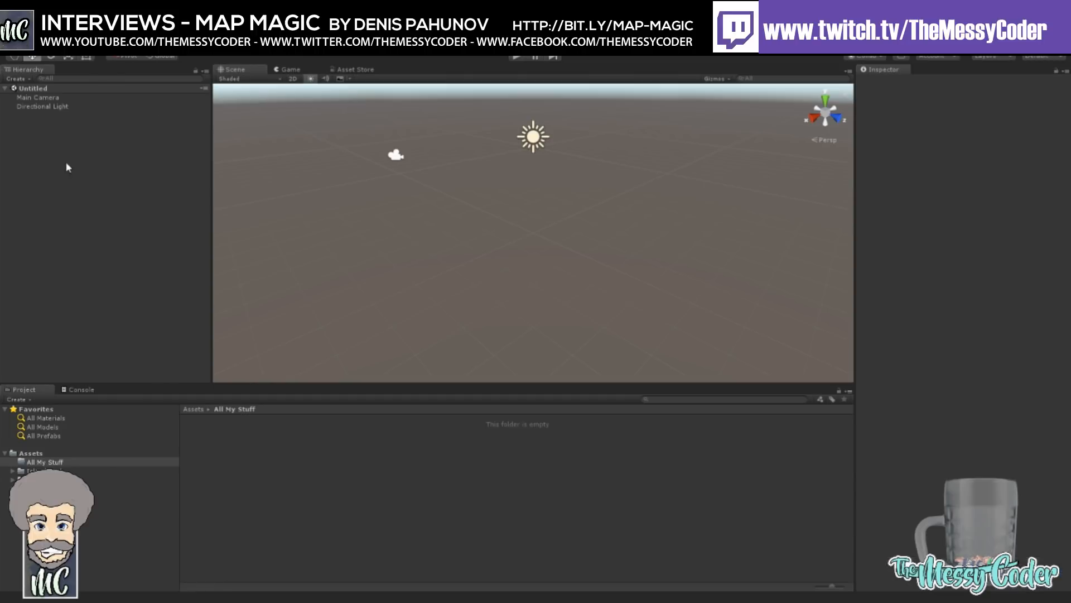
{"action": "key", "text": "ctrl+shift+n"}
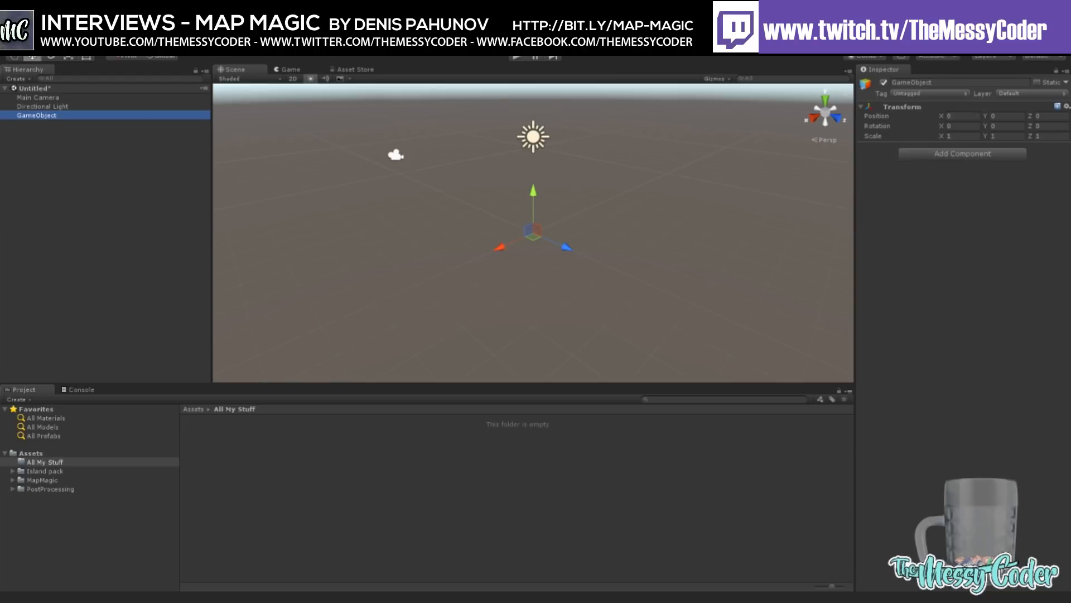
Step: Add a Map Magic object to the scene and select it
{"action": "left_click", "coordinate": [213, 441]}
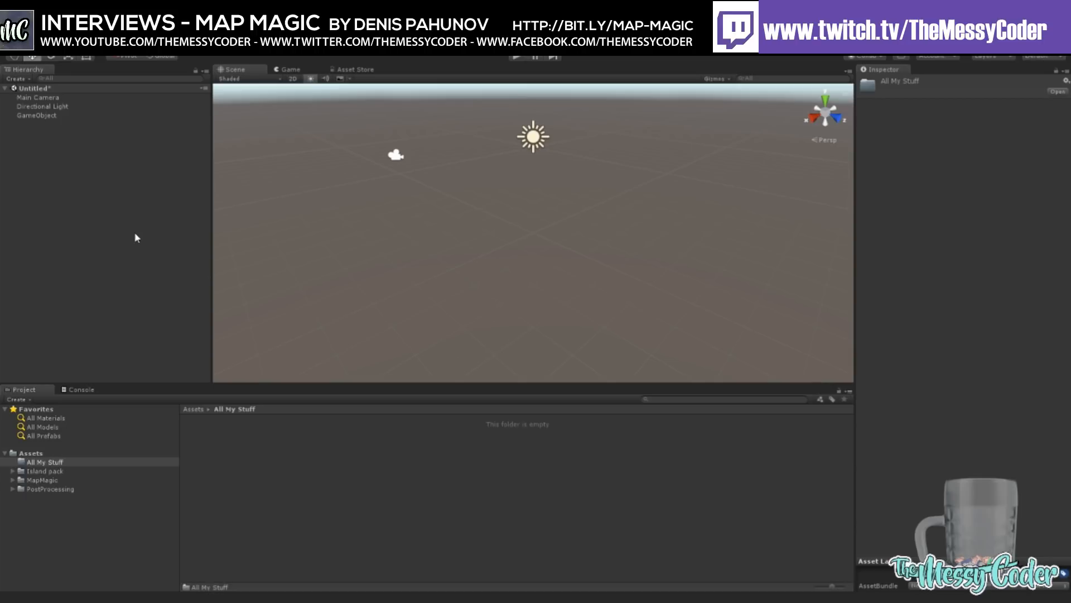
{"action": "left_click", "coordinate": [86, 206]}
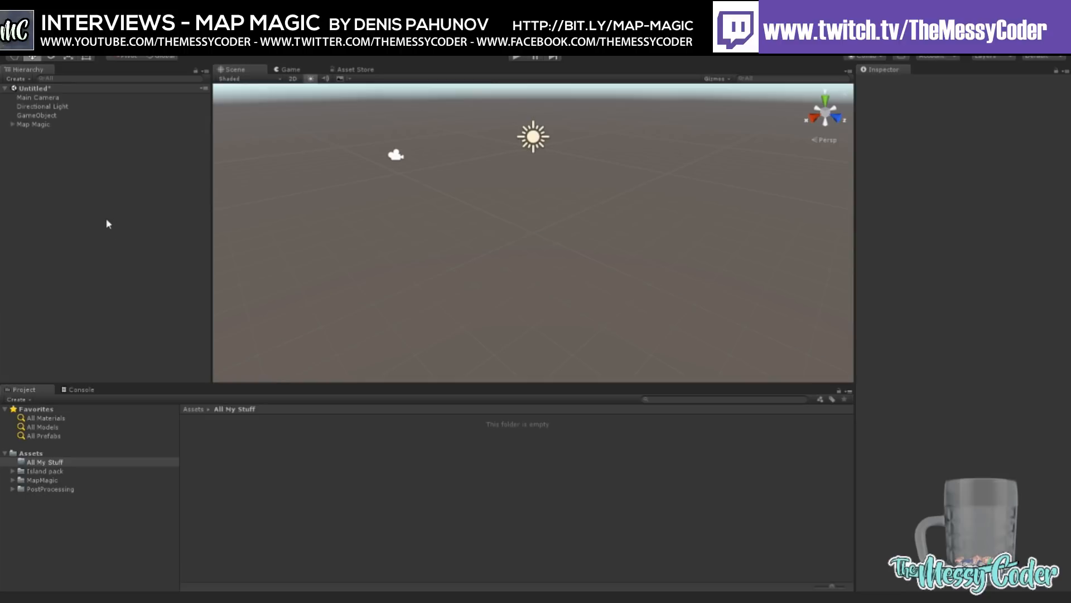
{"action": "left_click", "coordinate": [40, 125]}
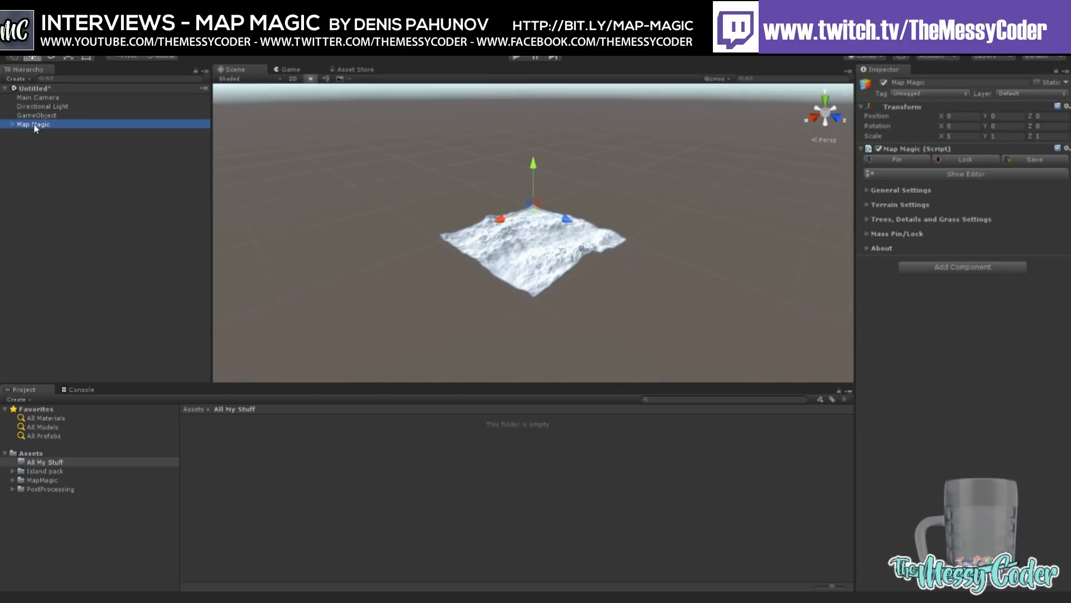
Step: Frame the generated Map Magic terrain and examine its surface up close from several angles
{"action": "key", "text": "f"}
{"action": "scroll", "coordinate": [433, 228], "scroll_direction": "up", "scroll_amount": 8}
{"action": "middle_click_drag", "start_coordinate": [402, 206], "coordinate": [387, 246]}
{"action": "scroll", "coordinate": [455, 225], "scroll_direction": "up", "scroll_amount": 6}
{"action": "right_click_drag", "start_coordinate": [460, 223], "coordinate": [320, 229]}
{"action": "middle_click_drag", "start_coordinate": [514, 241], "coordinate": [304, 212]}
{"action": "right_click_drag", "start_coordinate": [305, 212], "coordinate": [240, 215]}
{"action": "middle_click_drag", "start_coordinate": [503, 223], "coordinate": [431, 276]}
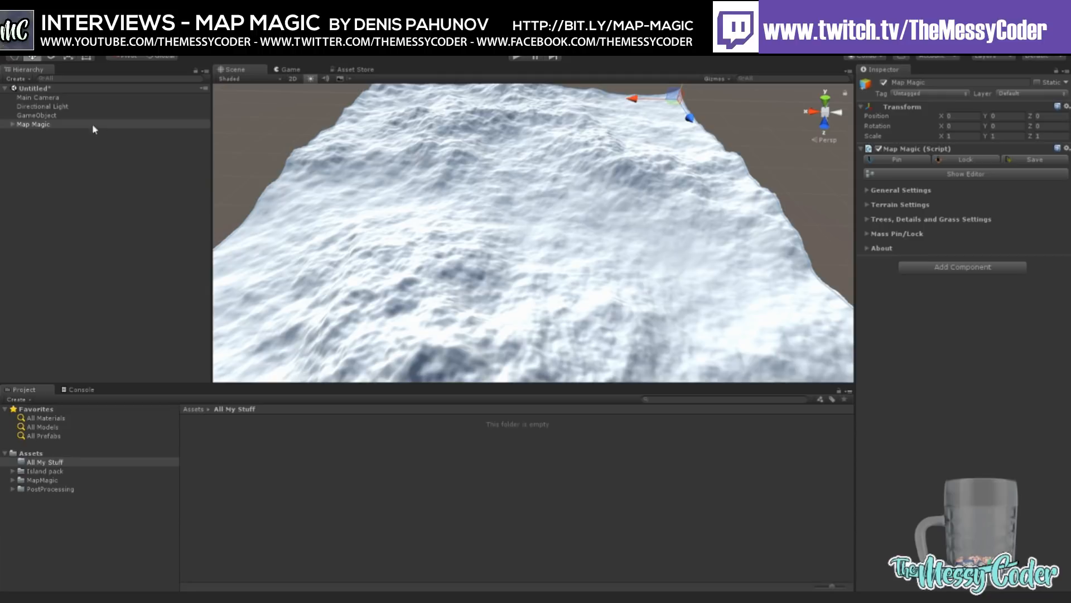
Step: Expand the Map Magic object and select its child Terrain 0,0
{"action": "left_click", "coordinate": [14, 126]}
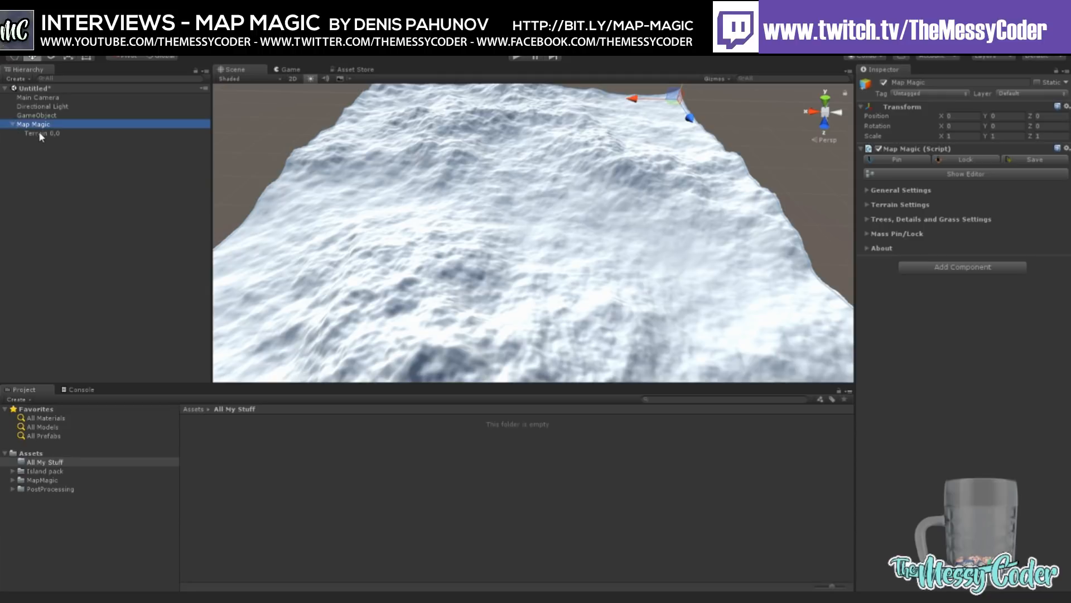
{"action": "left_click", "coordinate": [40, 134]}
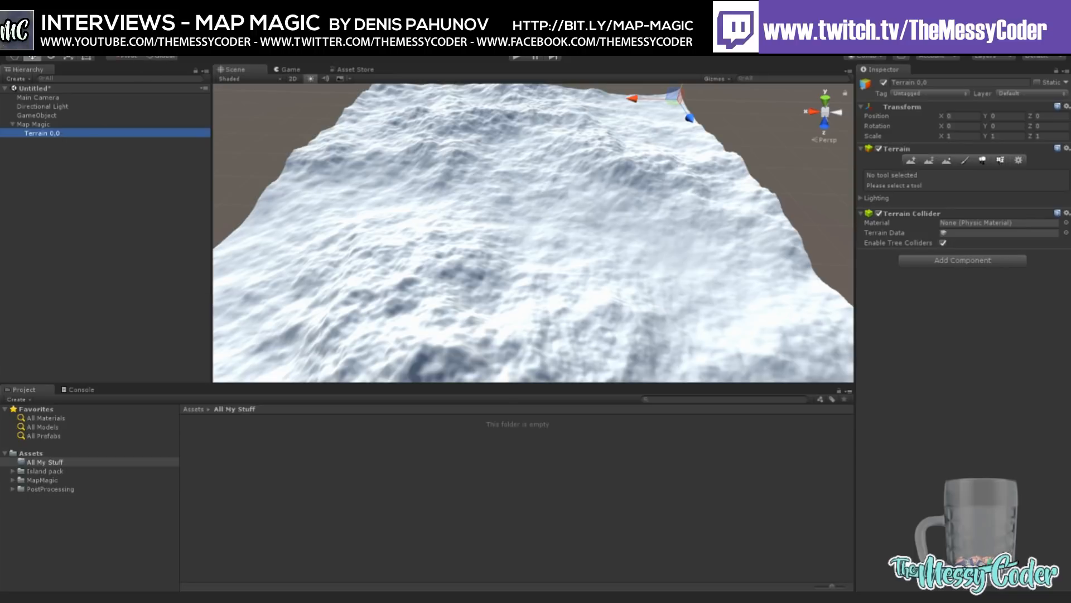
Step: Open the Map Magic node editor and dock it as a tab beside the Console
{"action": "right_click", "coordinate": [333, 111]}
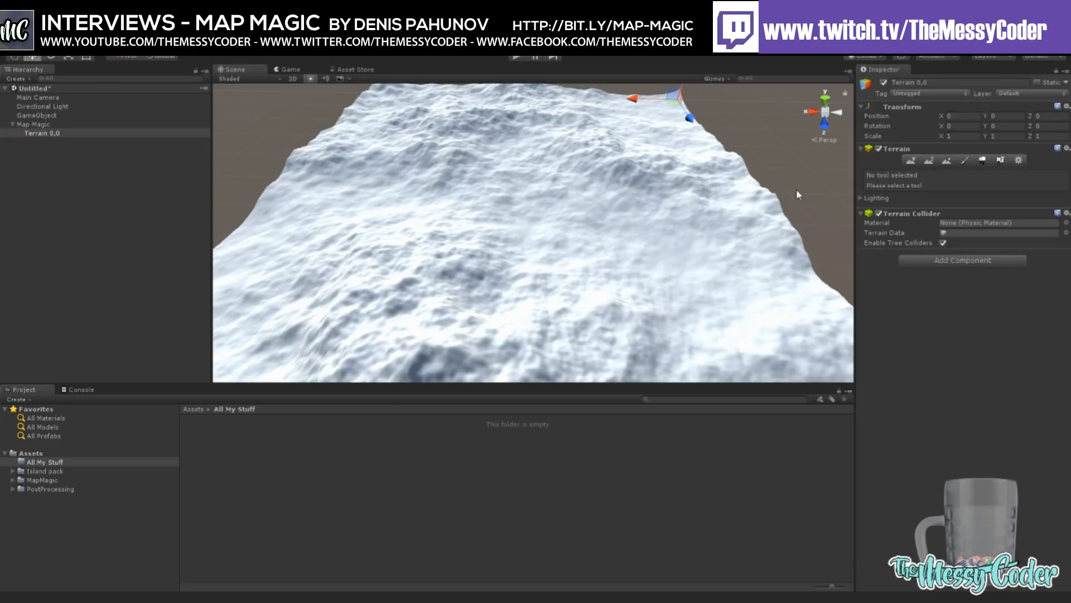
{"action": "left_click_drag", "start_coordinate": [780, 446], "coordinate": [777, 448]}
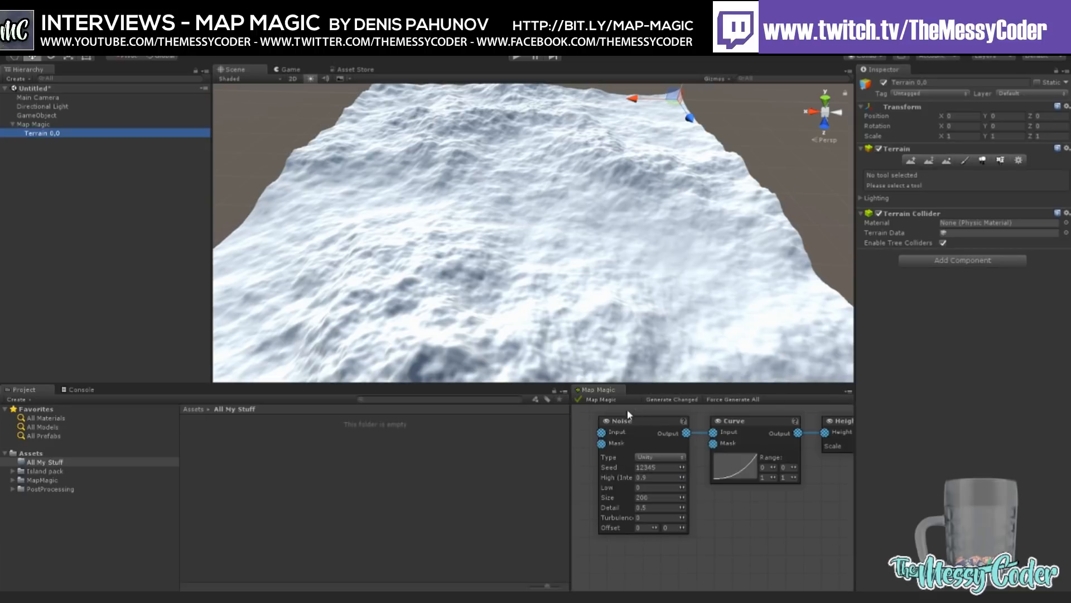
{"action": "left_click", "coordinate": [596, 391]}
{"action": "left_click_drag", "start_coordinate": [596, 394], "coordinate": [124, 392]}
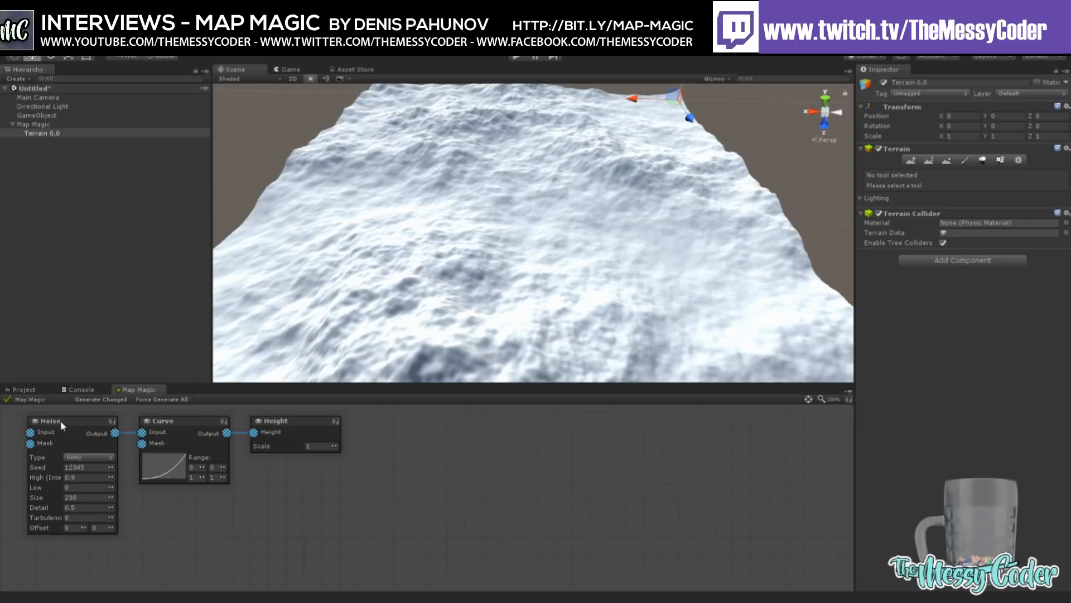
Step: Delete the Noise and Curve nodes from the Map Magic graph and reposition the Height node
{"action": "key", "text": "Delete"}
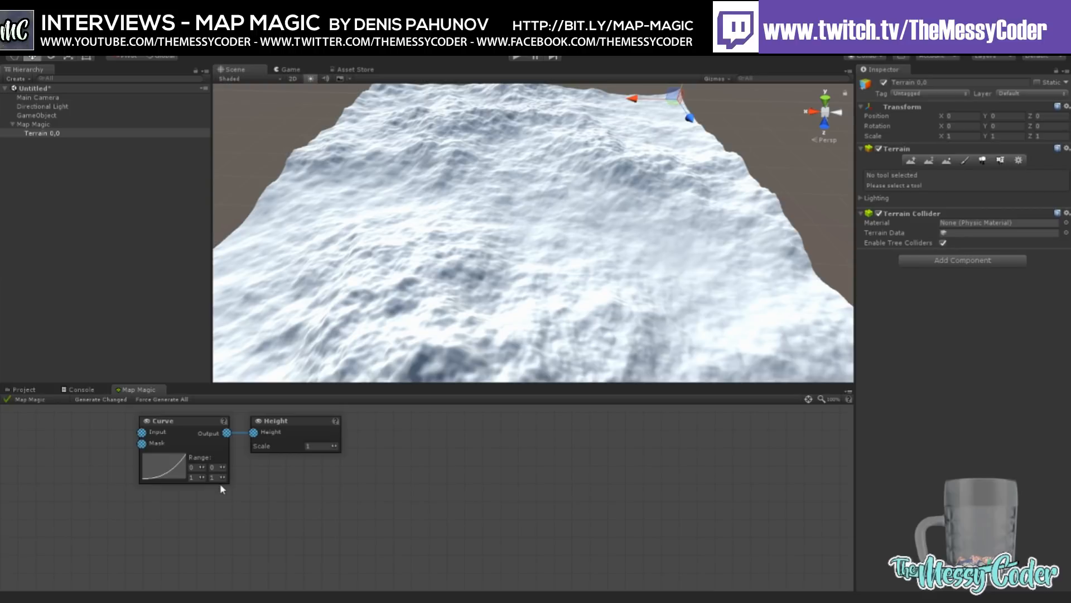
{"action": "key", "text": "Delete"}
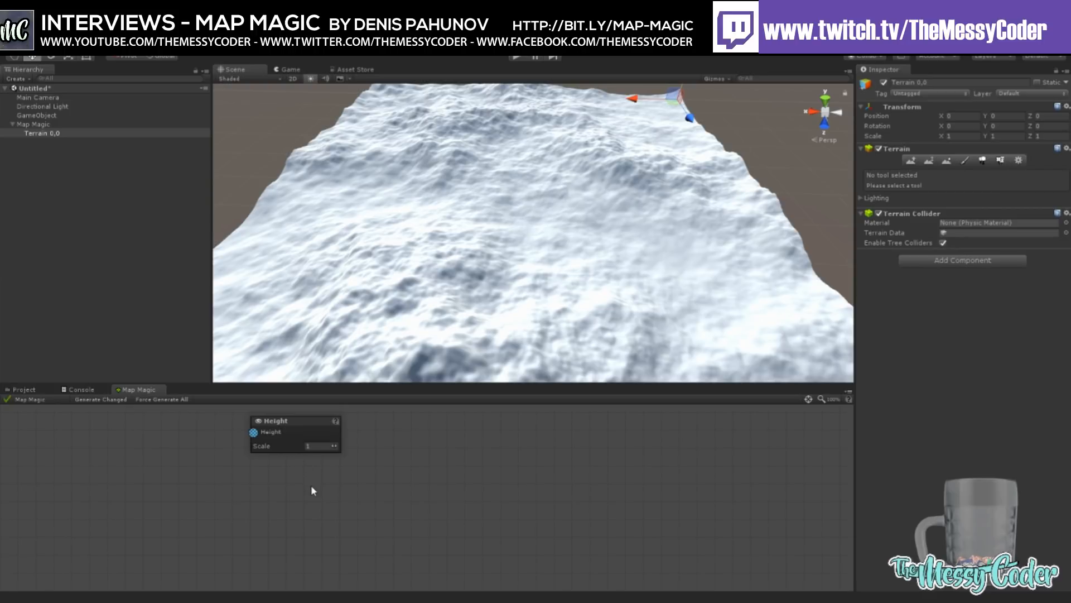
{"action": "key", "text": "Delete"}
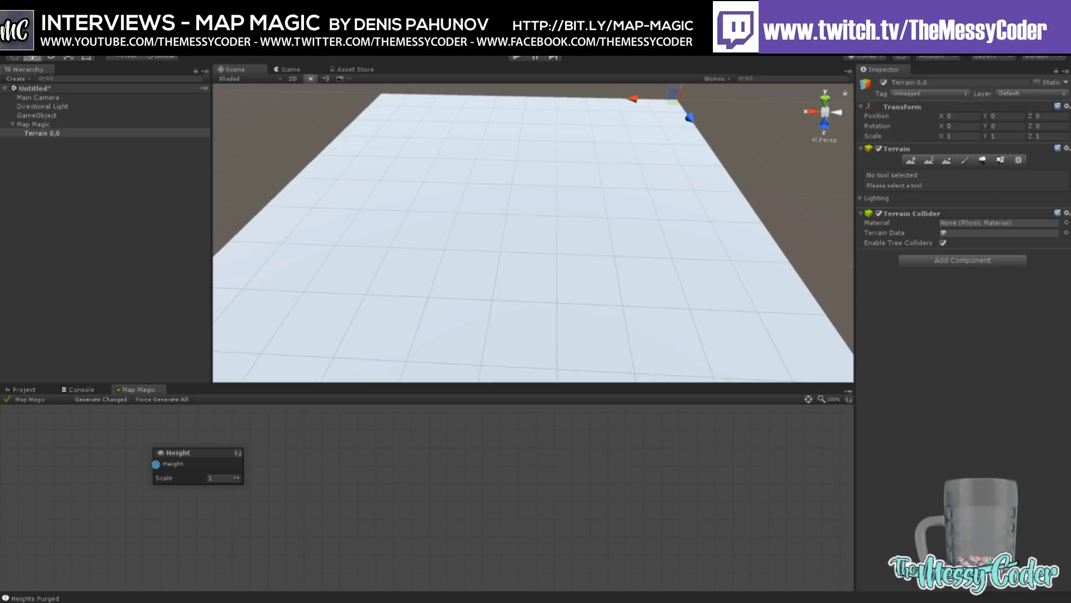
{"action": "left_click_drag", "start_coordinate": [210, 452], "coordinate": [145, 435]}
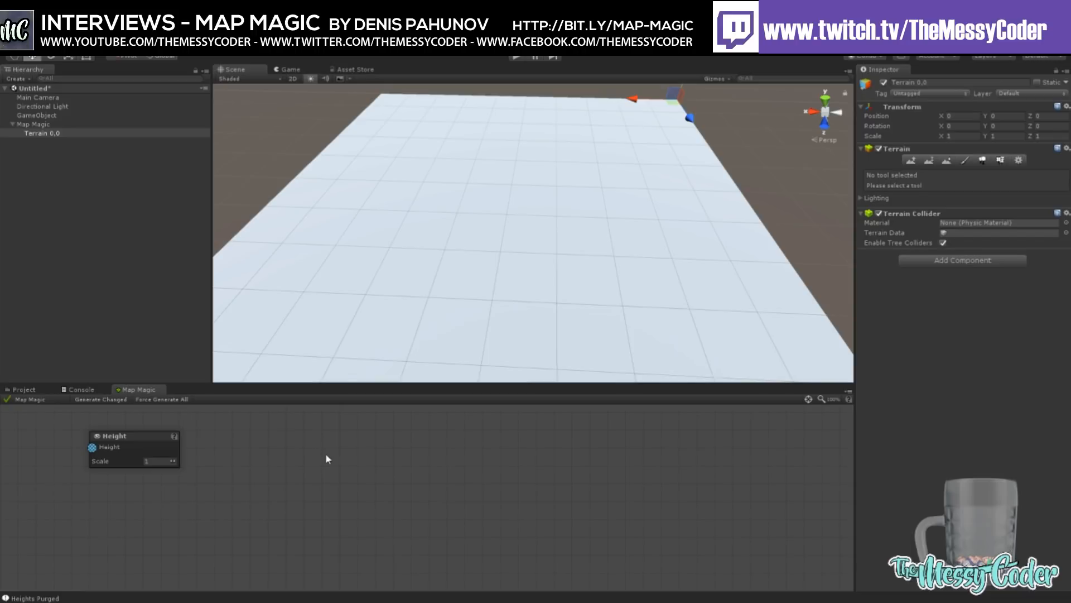
Step: Add a Simple Form node, place it ahead of the Height node and connect its output to the Height input
{"action": "left_click", "coordinate": [389, 394]}
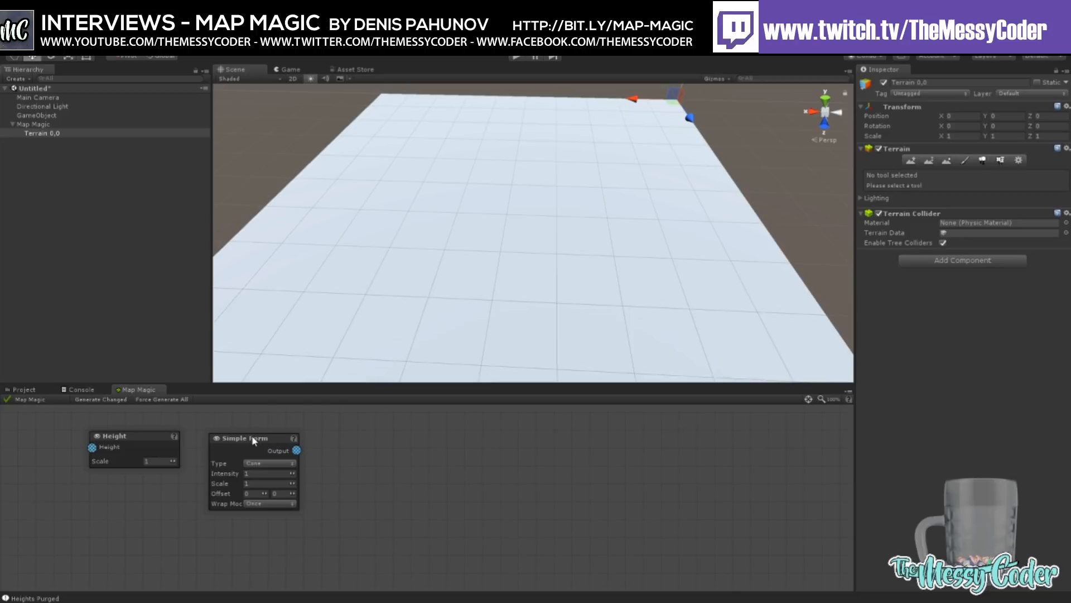
{"action": "left_click_drag", "start_coordinate": [253, 439], "coordinate": [249, 436]}
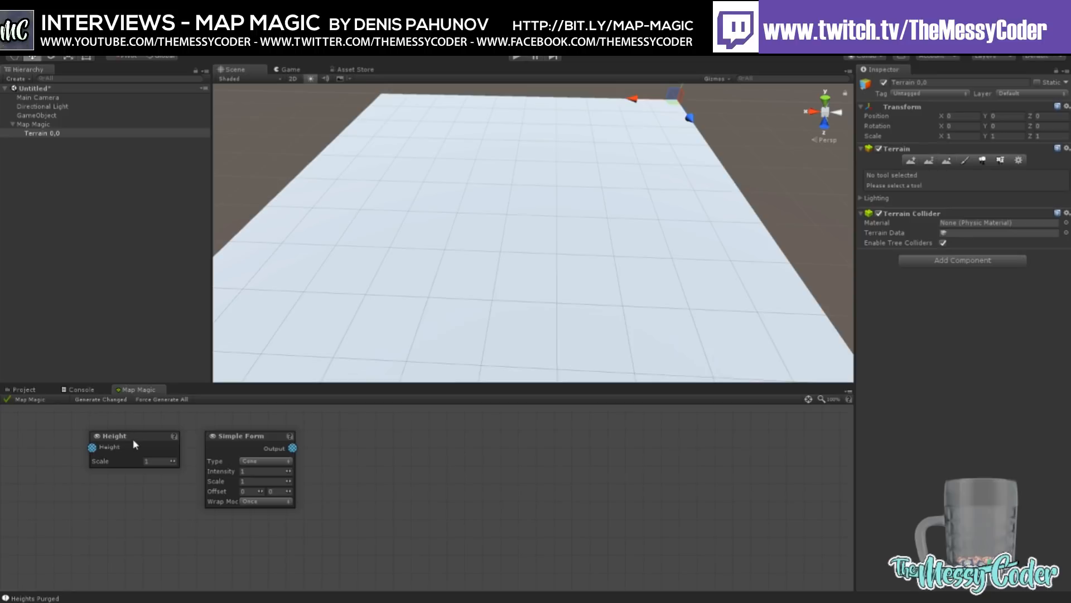
{"action": "mouse_move", "coordinate": [153, 441]}
{"action": "left_mouse_down"}
{"action": "mouse_move", "coordinate": [168, 437]}
{"action": "mouse_move", "coordinate": [139, 451]}
{"action": "left_mouse_up"}
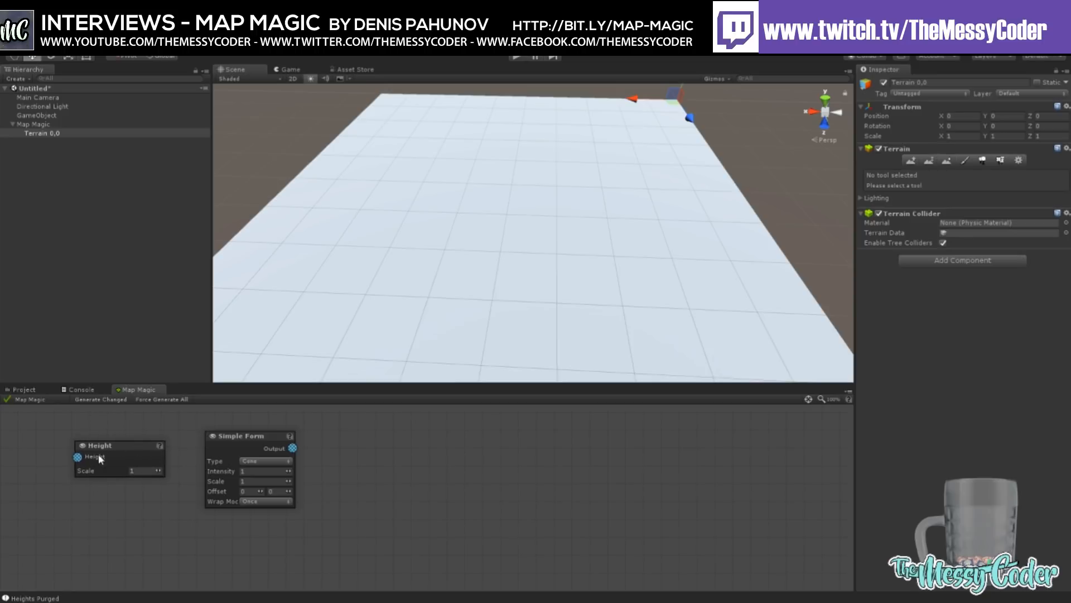
{"action": "left_click_drag", "start_coordinate": [223, 446], "coordinate": [234, 483]}
{"action": "left_click_drag", "start_coordinate": [117, 447], "coordinate": [410, 464]}
{"action": "left_click_drag", "start_coordinate": [237, 482], "coordinate": [166, 458]}
Step: Insert a Curve node between Simple Form and Height, with its input and output connected and the nodes aligned
{"action": "scroll", "coordinate": [438, 280], "scroll_direction": "down", "scroll_amount": 7}
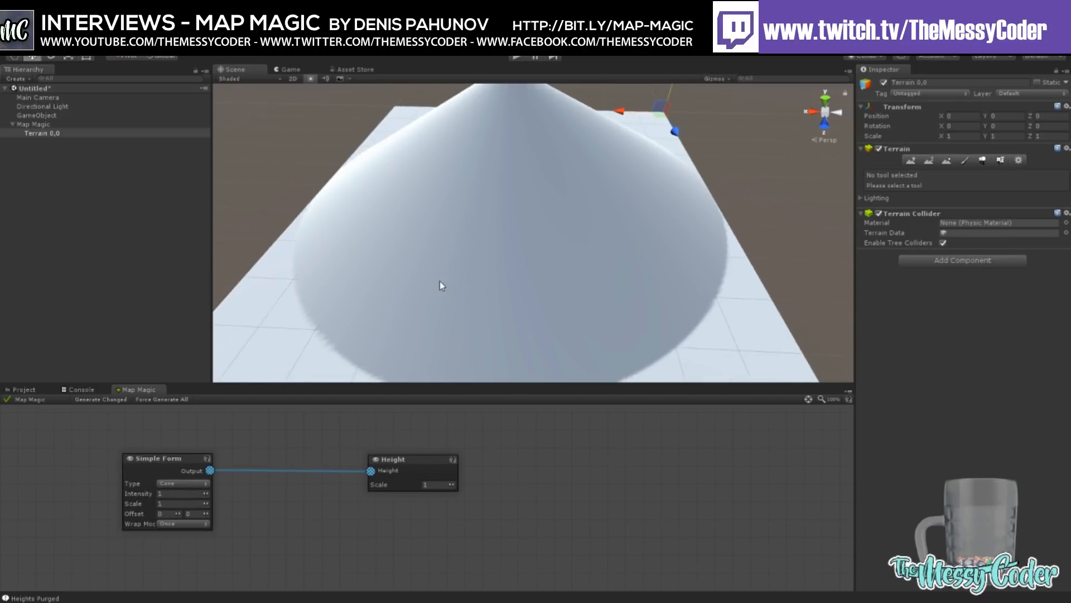
{"action": "scroll", "coordinate": [410, 276], "scroll_direction": "up", "scroll_amount": 2}
{"action": "right_click_drag", "start_coordinate": [364, 282], "coordinate": [459, 253]}
{"action": "middle_click_drag", "start_coordinate": [459, 254], "coordinate": [533, 234]}
{"action": "right_click_drag", "start_coordinate": [457, 277], "coordinate": [433, 268]}
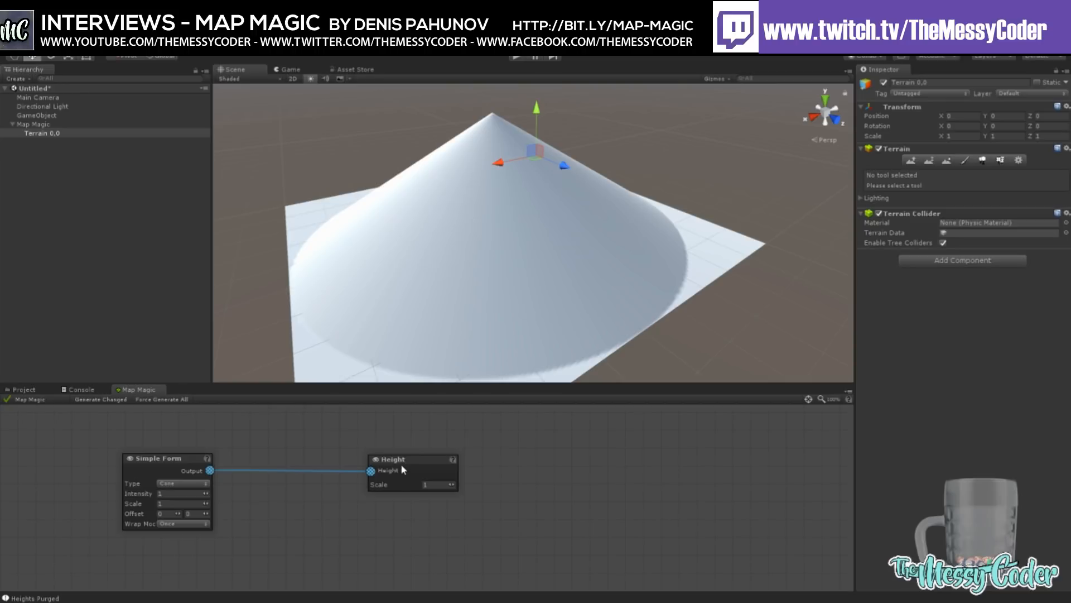
{"action": "left_click", "coordinate": [464, 305]}
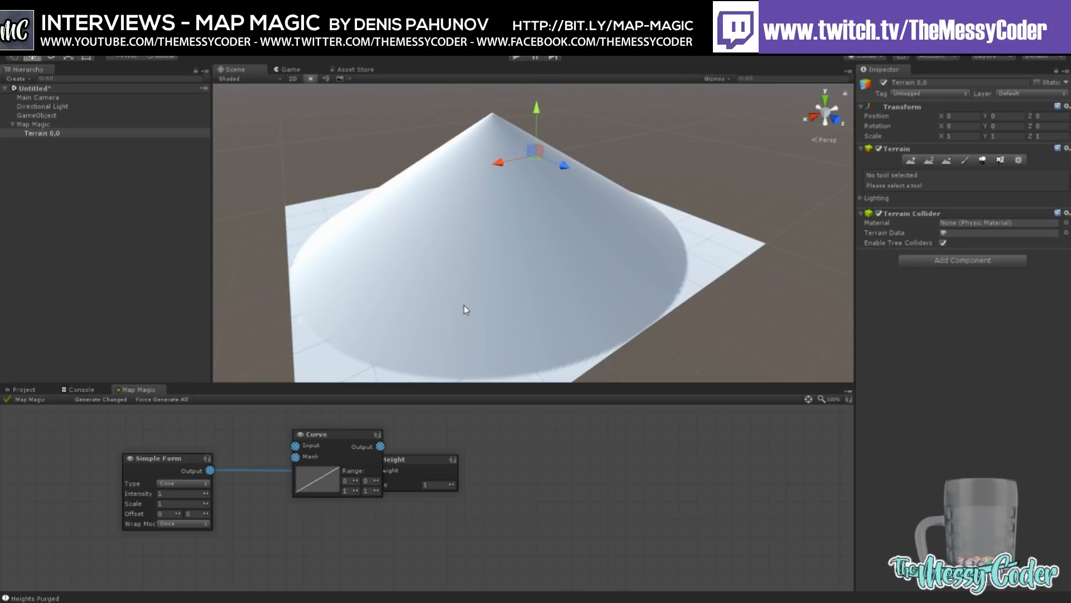
{"action": "left_click_drag", "start_coordinate": [326, 437], "coordinate": [371, 471]}
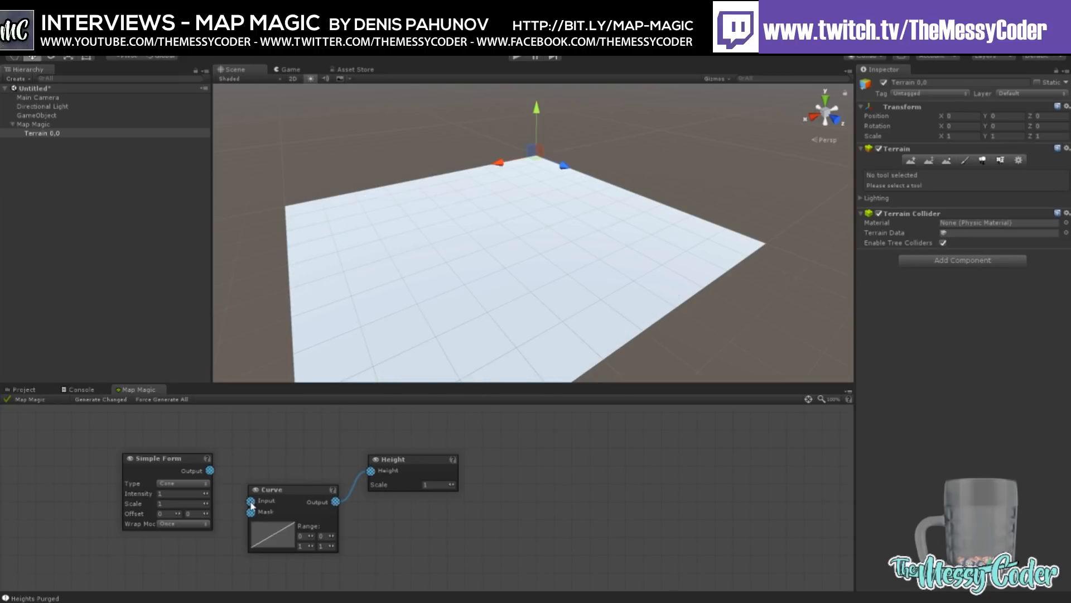
{"action": "left_click_drag", "start_coordinate": [202, 473], "coordinate": [289, 459]}
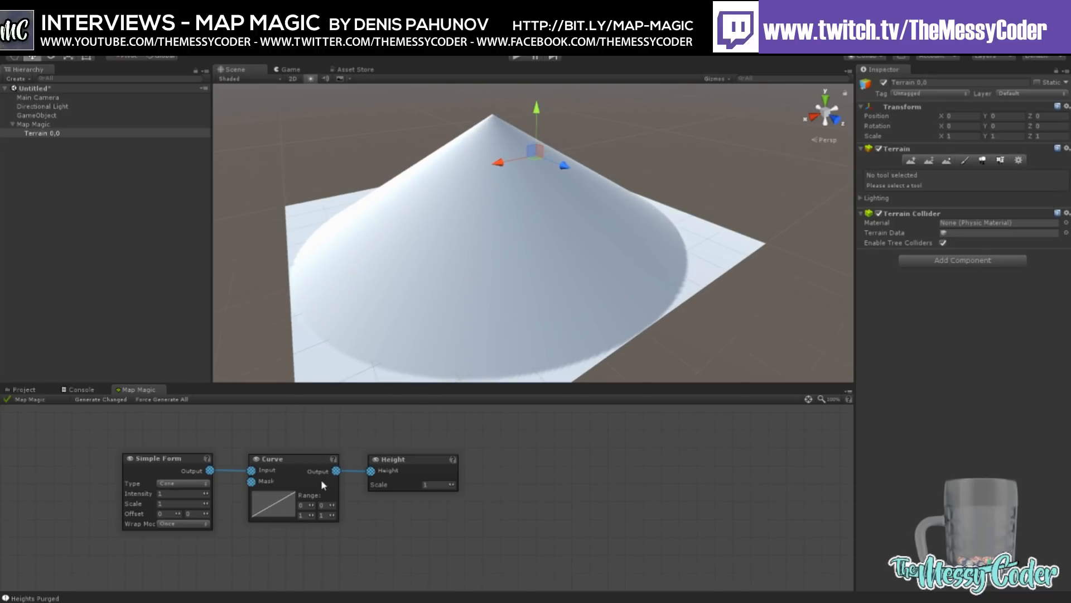
Step: Shape the Curve node's curve into a gentle S with a lowered upper end, turning the cone into a smooth rounded hill
{"action": "left_click", "coordinate": [313, 492]}
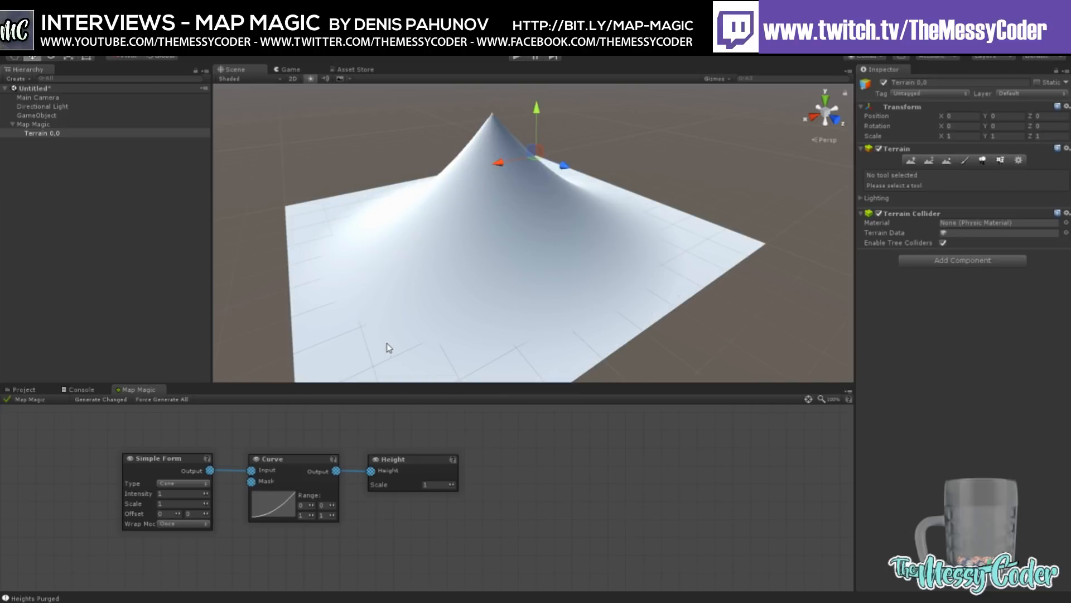
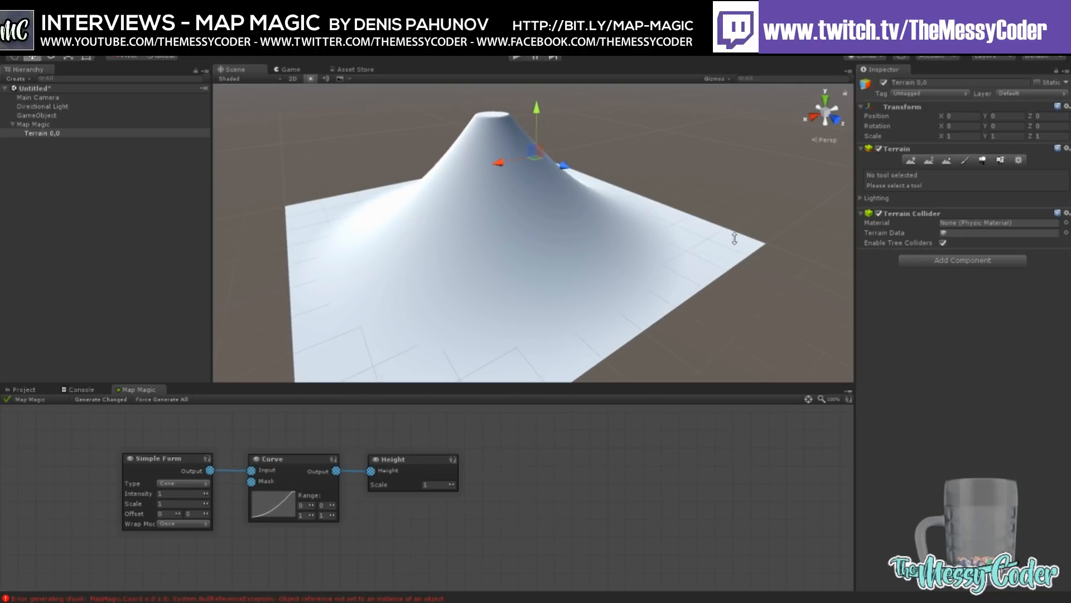
{"action": "left_click_drag", "start_coordinate": [708, 240], "coordinate": [552, 246]}
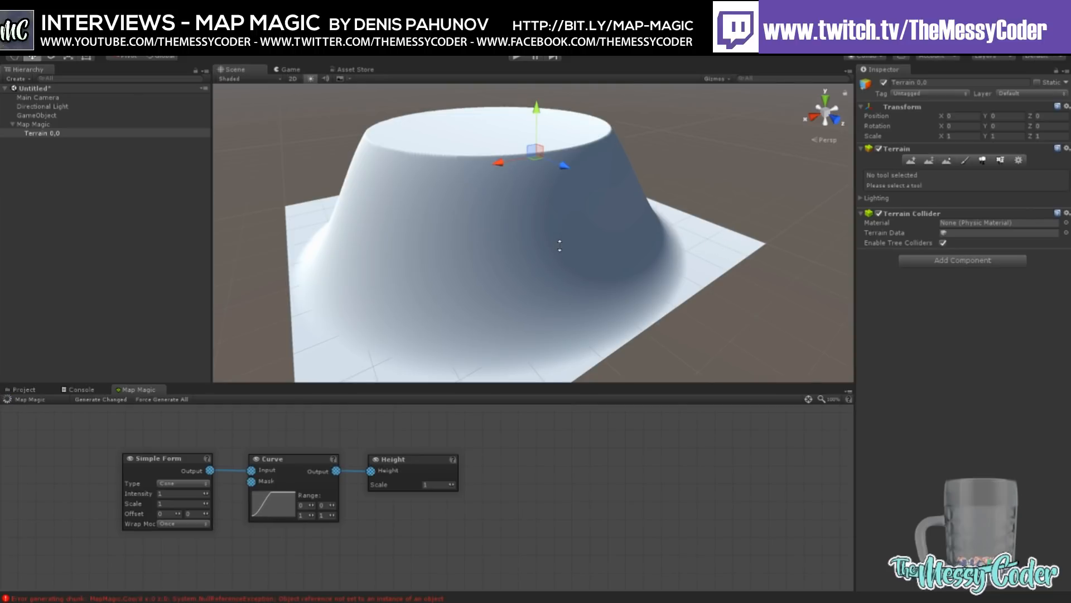
{"action": "left_click_drag", "start_coordinate": [479, 267], "coordinate": [709, 238]}
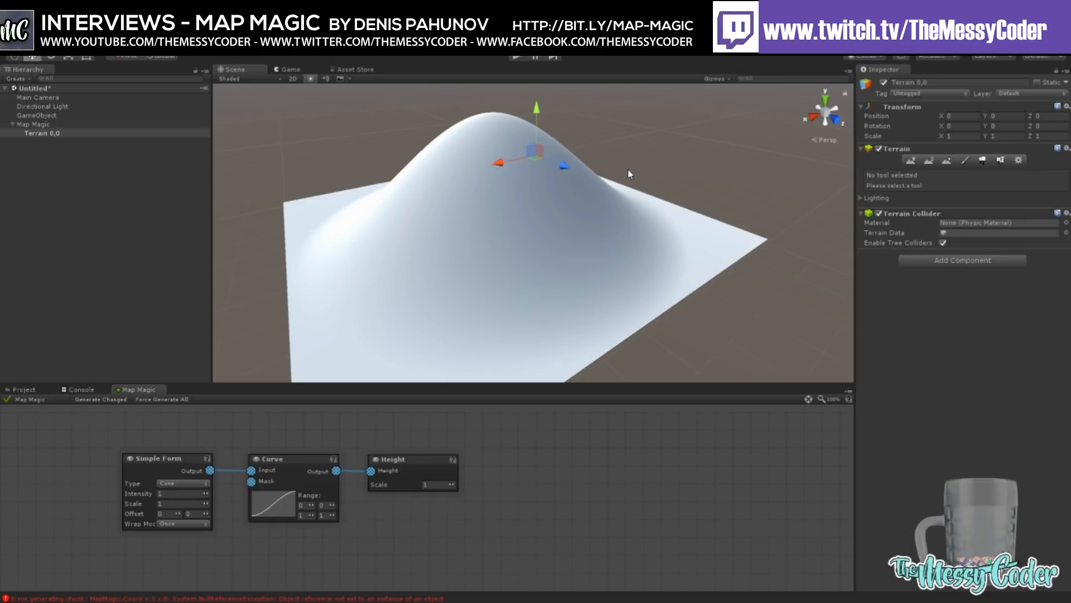
{"action": "left_click_drag", "start_coordinate": [780, 188], "coordinate": [778, 284]}
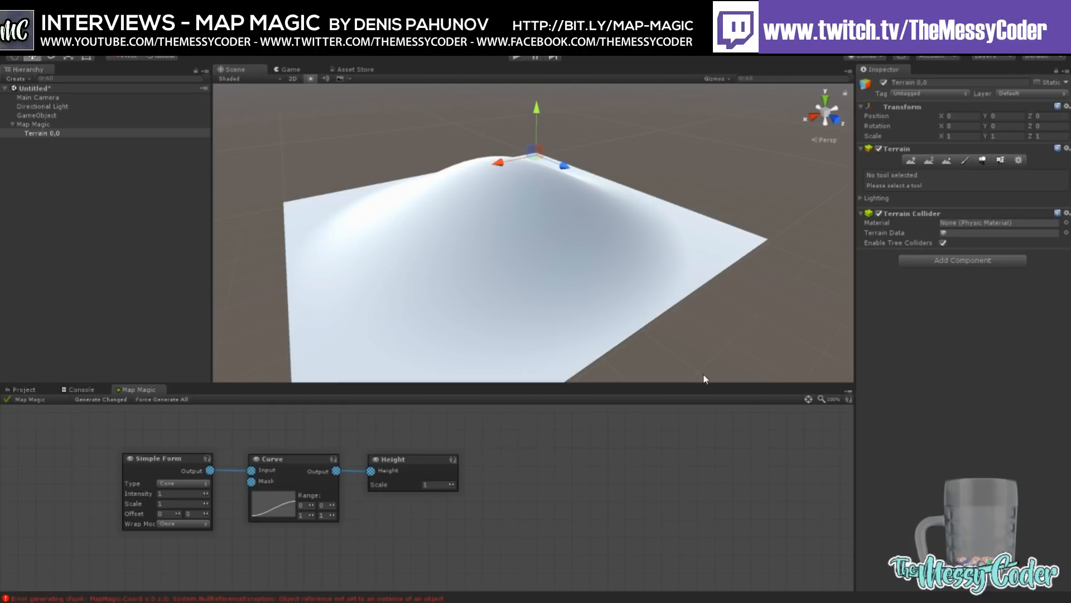
Step: Add a Noise node between Curve and Height and route the Curve output through it into the Height input
{"action": "right_click_drag", "start_coordinate": [695, 298], "coordinate": [622, 296]}
{"action": "middle_click_drag", "start_coordinate": [622, 296], "coordinate": [554, 304]}
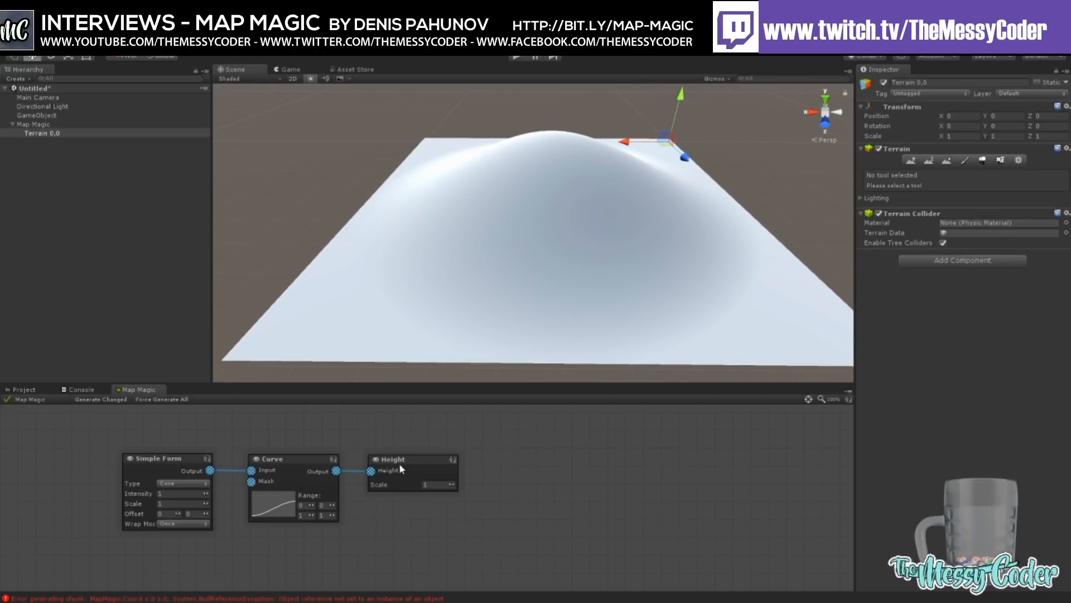
{"action": "left_click_drag", "start_coordinate": [401, 465], "coordinate": [586, 460]}
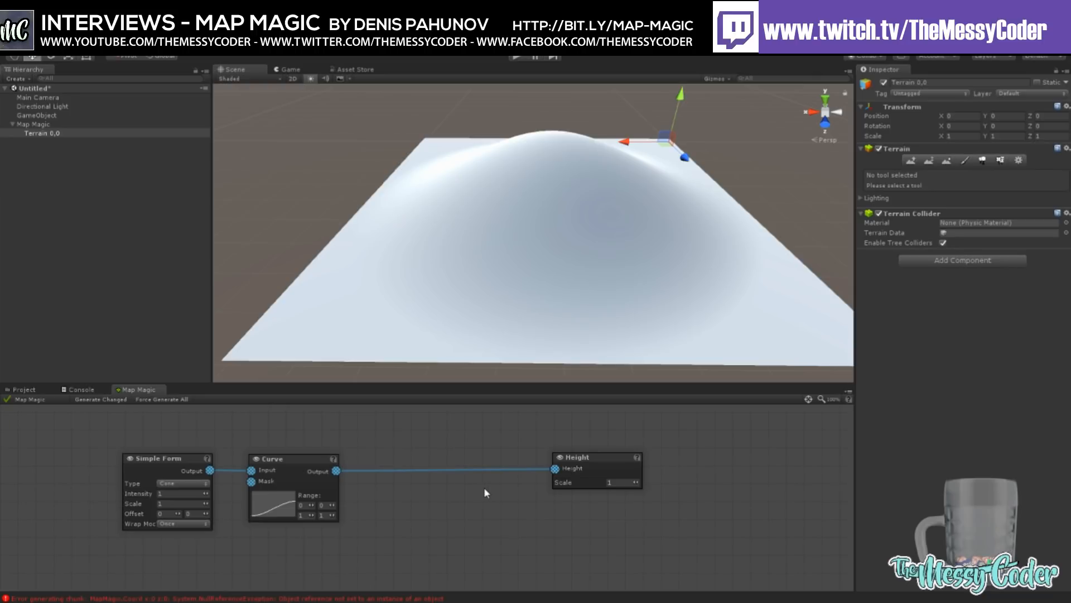
{"action": "left_click", "coordinate": [580, 396]}
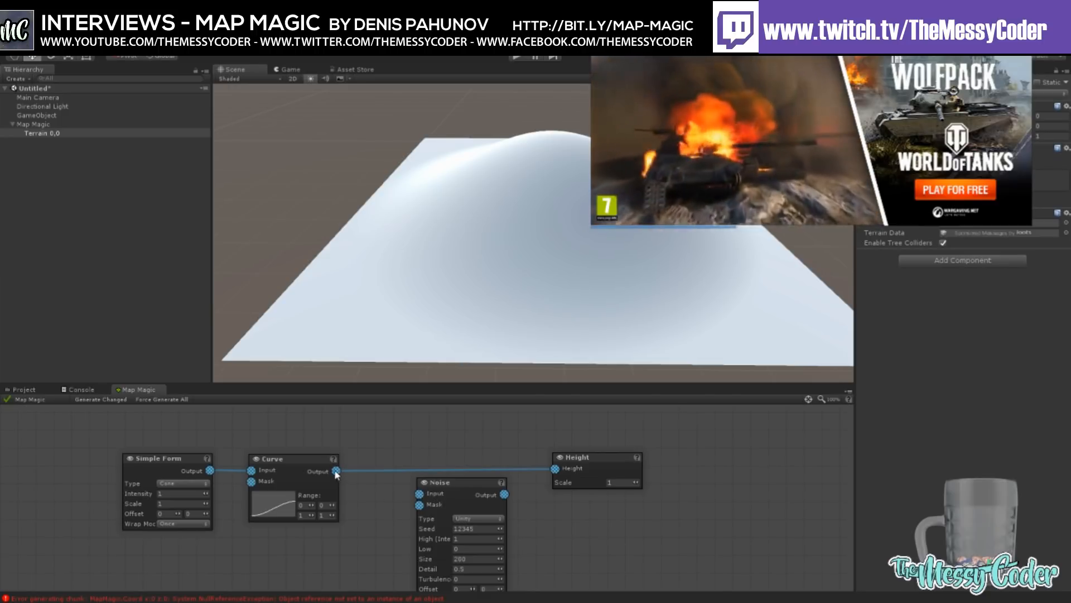
{"action": "left_click_drag", "start_coordinate": [336, 471], "coordinate": [420, 494]}
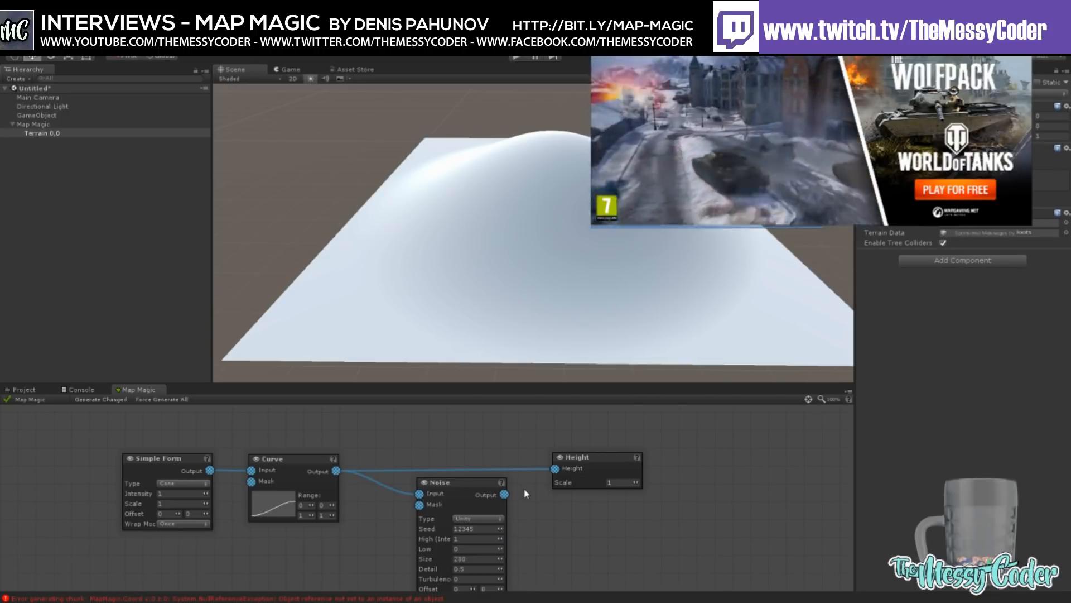
{"action": "left_click_drag", "start_coordinate": [504, 495], "coordinate": [555, 469]}
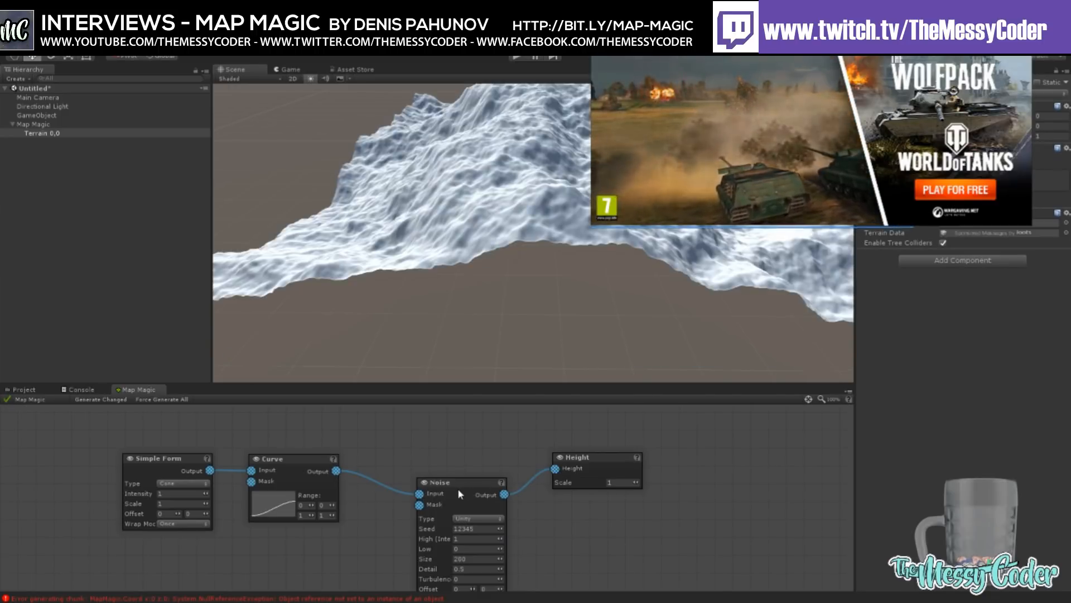
{"action": "left_click_drag", "start_coordinate": [458, 488], "coordinate": [451, 446]}
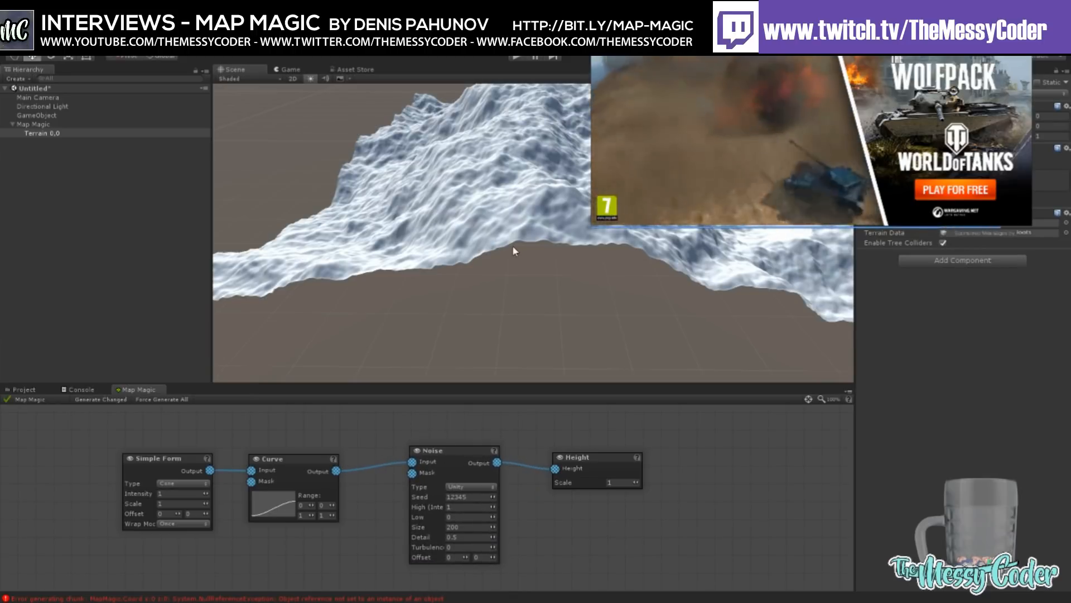
Step: Reduce the Noise node's High (Intensity) value to 0.48
{"action": "scroll", "coordinate": [512, 245], "scroll_direction": "down", "scroll_amount": 5}
{"action": "scroll", "coordinate": [497, 248], "scroll_direction": "up", "scroll_amount": 3}
{"action": "right_click_drag", "start_coordinate": [497, 248], "coordinate": [548, 228]}
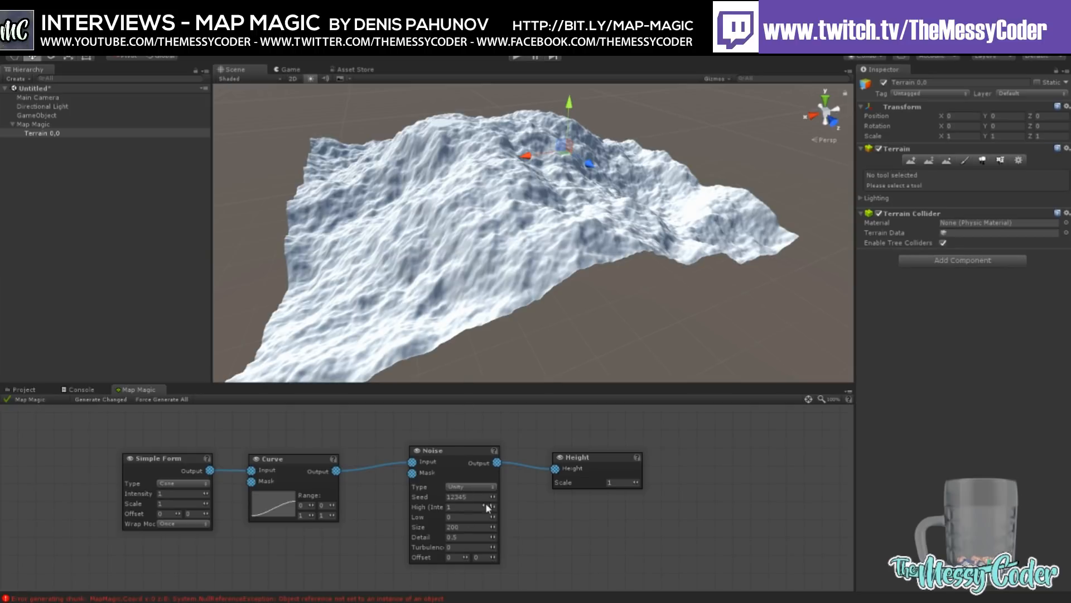
{"action": "left_click_drag", "start_coordinate": [494, 508], "coordinate": [487, 505]}
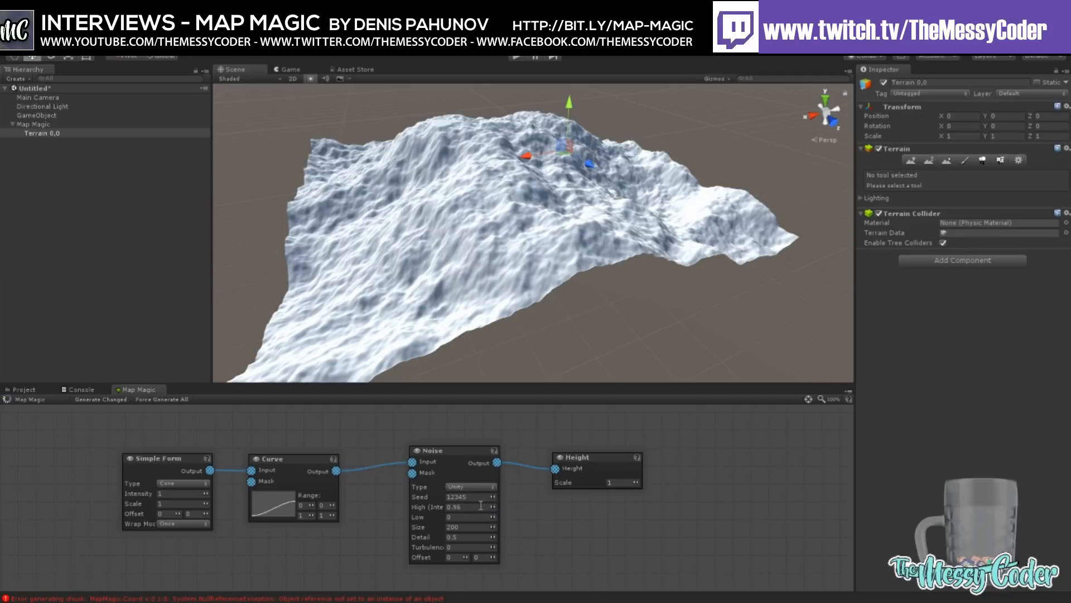
{"action": "left_click_drag", "start_coordinate": [492, 507], "coordinate": [468, 507]}
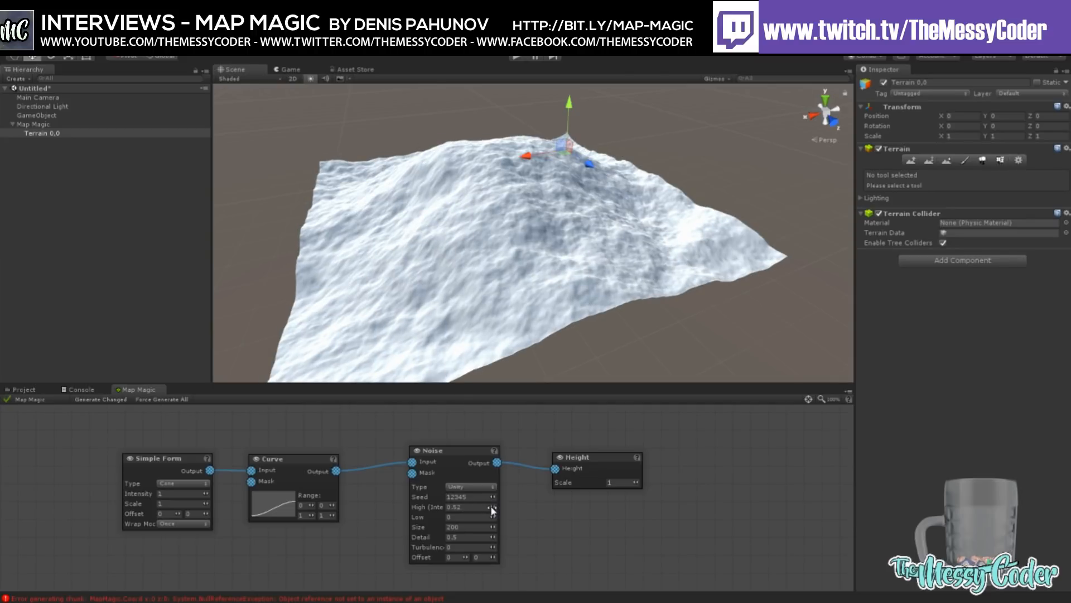
{"action": "left_click_drag", "start_coordinate": [490, 509], "coordinate": [479, 508]}
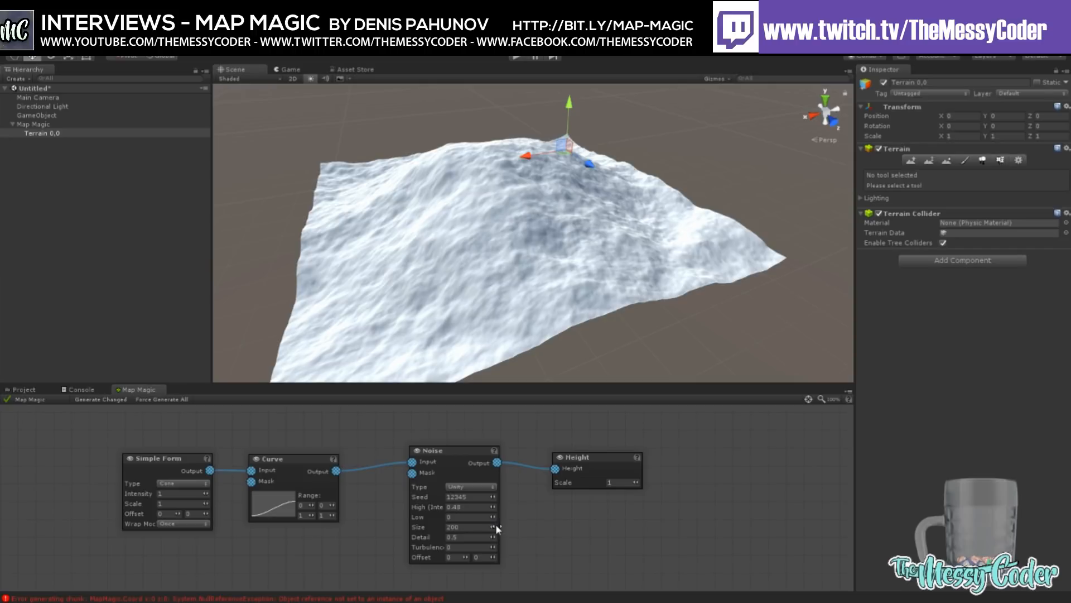
Step: Set the Noise node's Size to 80 and line up the Noise and Height nodes with the rest of the chain
{"action": "left_click_drag", "start_coordinate": [493, 527], "coordinate": [358, 532]}
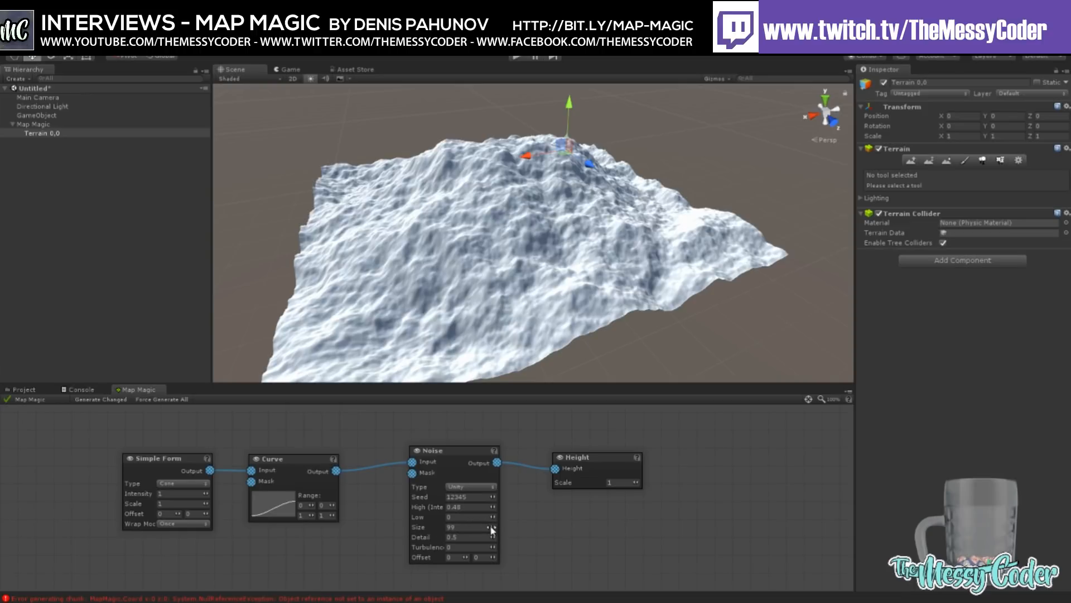
{"action": "left_click_drag", "start_coordinate": [492, 530], "coordinate": [466, 528]}
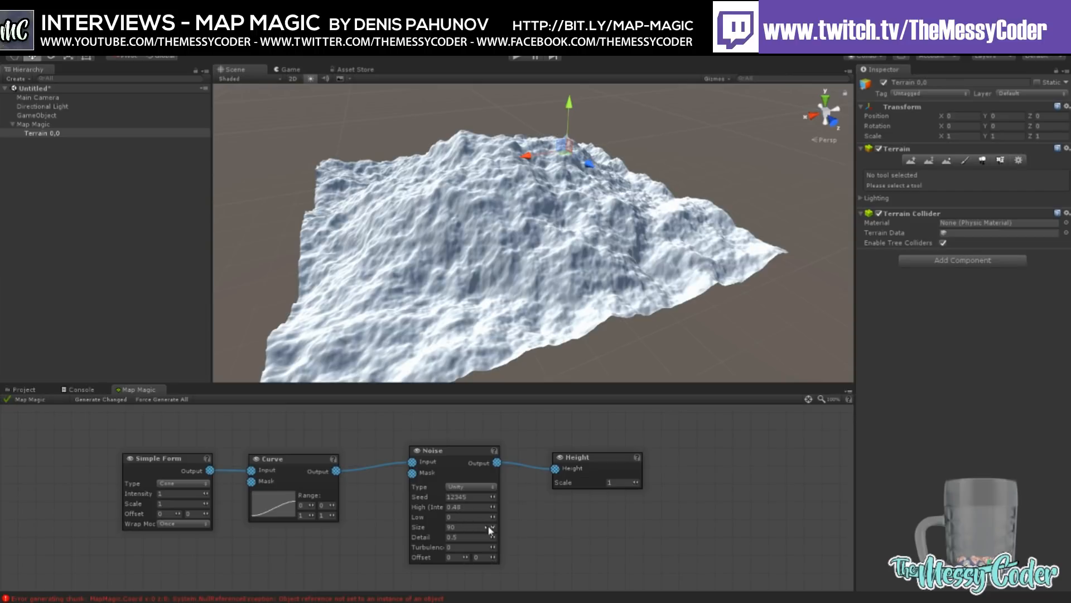
{"action": "left_click_drag", "start_coordinate": [494, 528], "coordinate": [467, 529]}
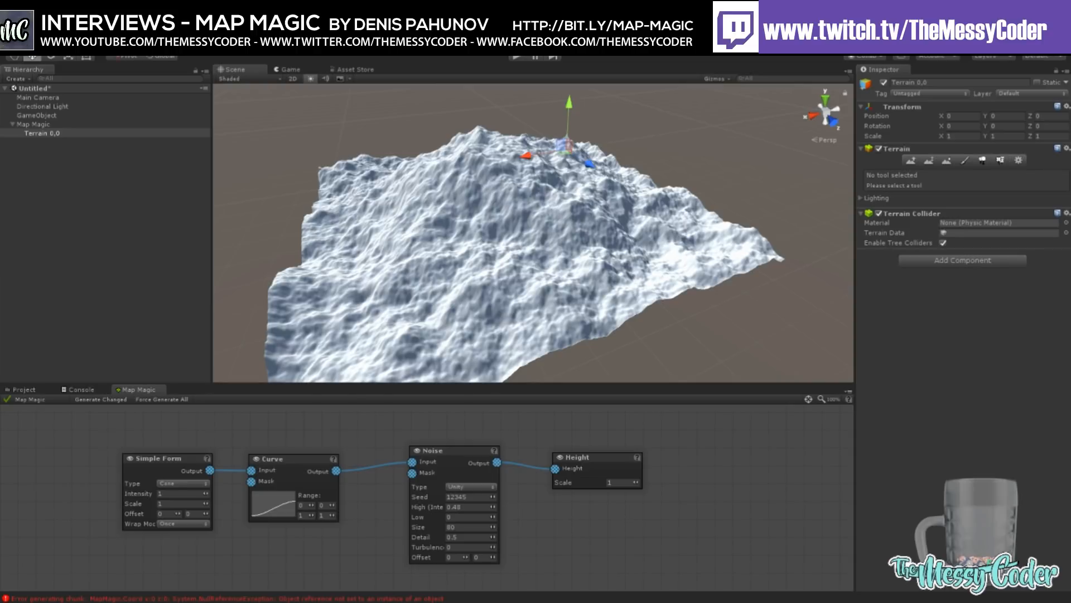
{"action": "left_click_drag", "start_coordinate": [457, 450], "coordinate": [455, 458]}
{"action": "left_click_drag", "start_coordinate": [575, 464], "coordinate": [592, 463]}
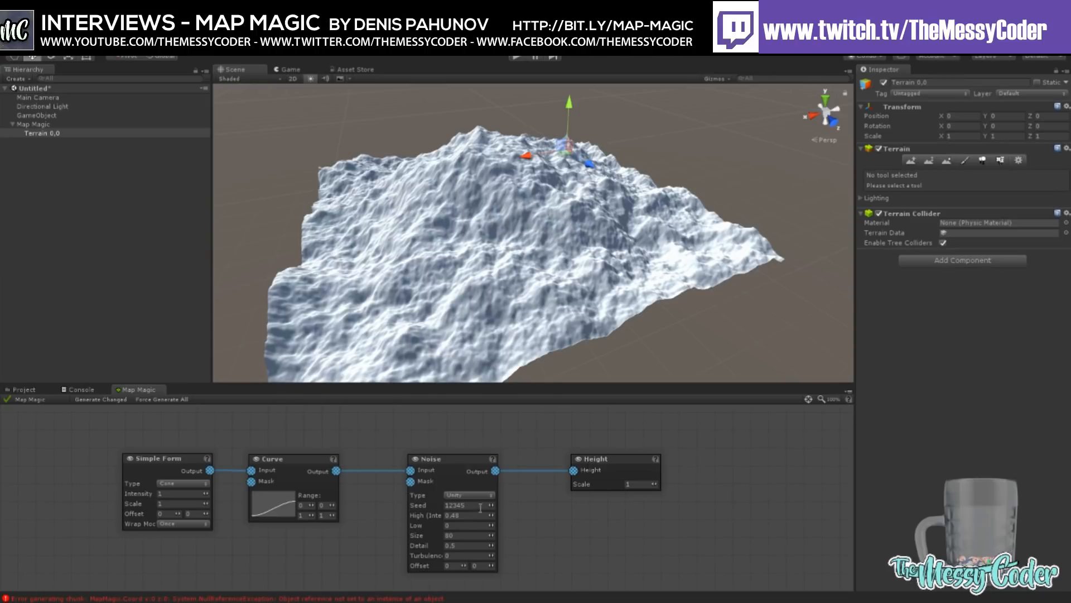
Step: Add a Plane object to the scene
{"action": "left_click", "coordinate": [7, 162]}
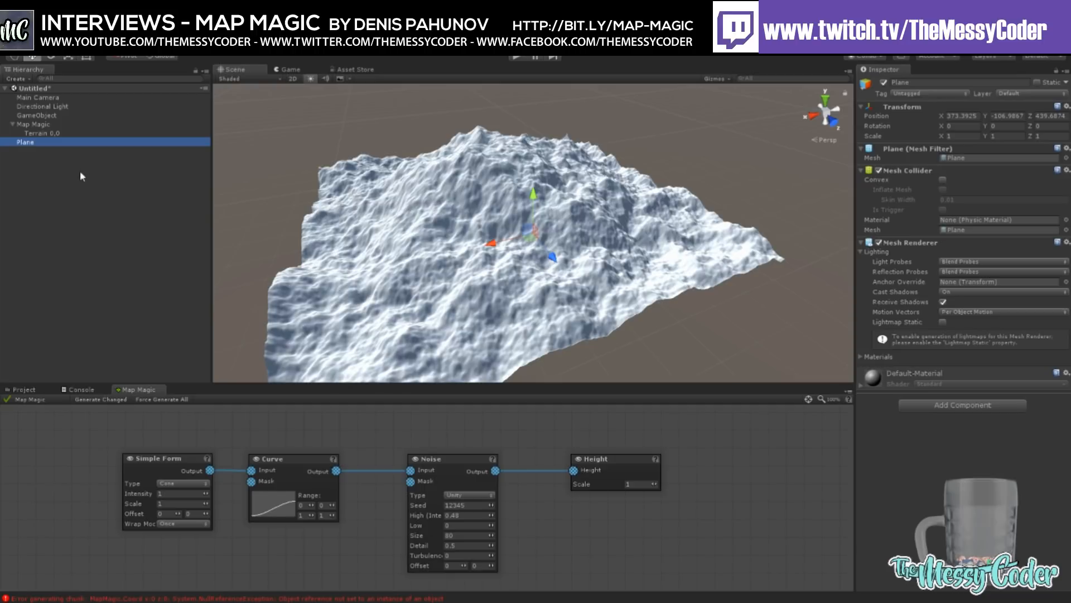
Step: Move the plane to X 415, Z 355 and scale it uniformly to about 5.75
{"action": "left_click", "coordinate": [85, 57]}
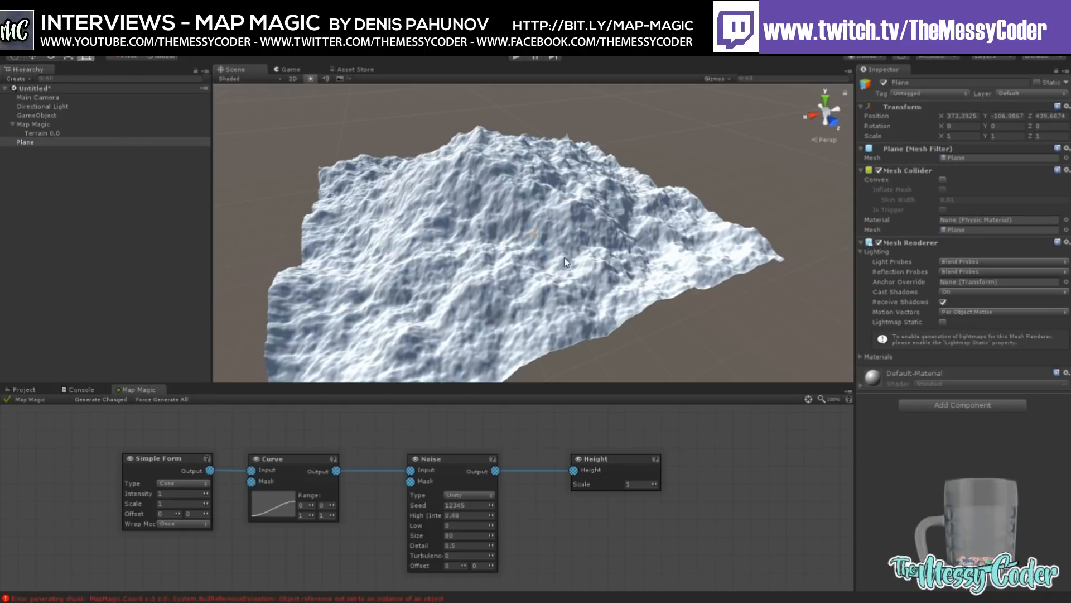
{"action": "left_click_drag", "start_coordinate": [536, 240], "coordinate": [513, 224]}
{"action": "left_click", "coordinate": [67, 56]}
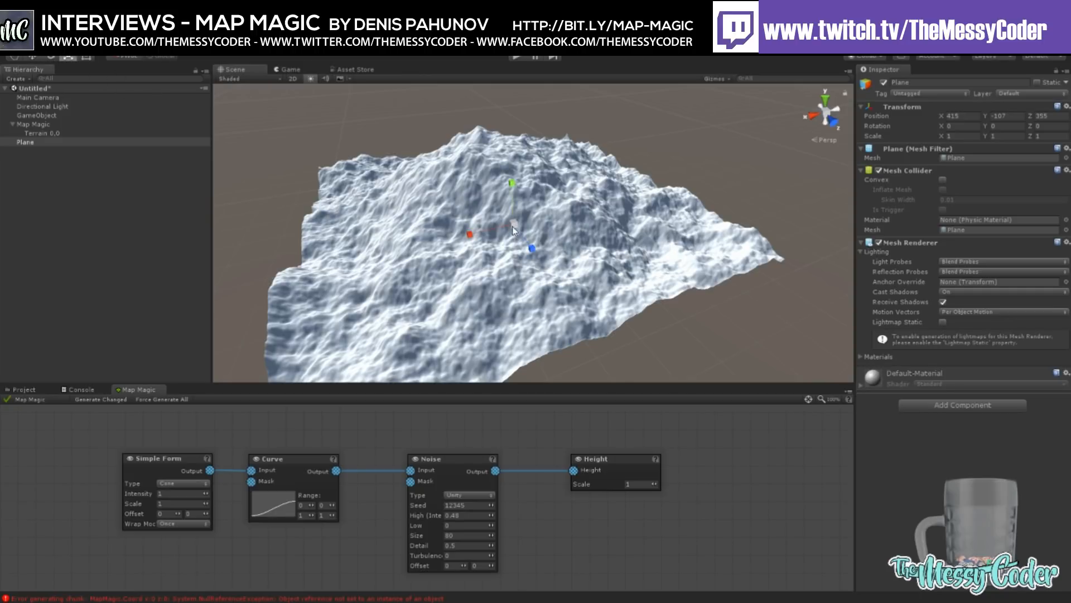
{"action": "left_click_drag", "start_coordinate": [515, 225], "coordinate": [687, 186]}
Step: Raise the plane to Y 269 and centre it over the terrain at X 535, Z 532
{"action": "left_click", "coordinate": [36, 58]}
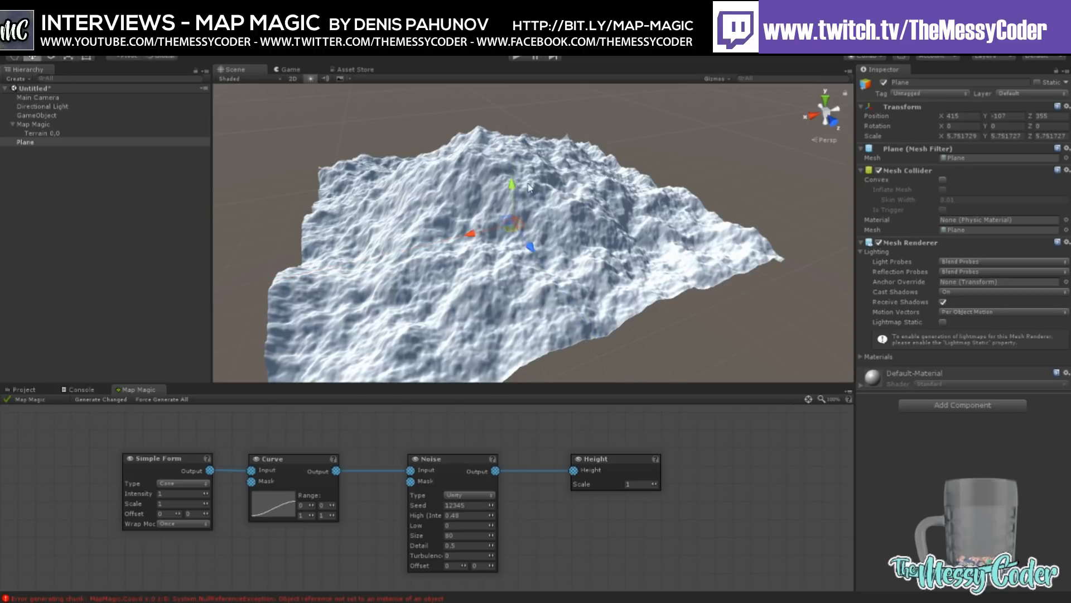
{"action": "left_click_drag", "start_coordinate": [509, 182], "coordinate": [486, 96]}
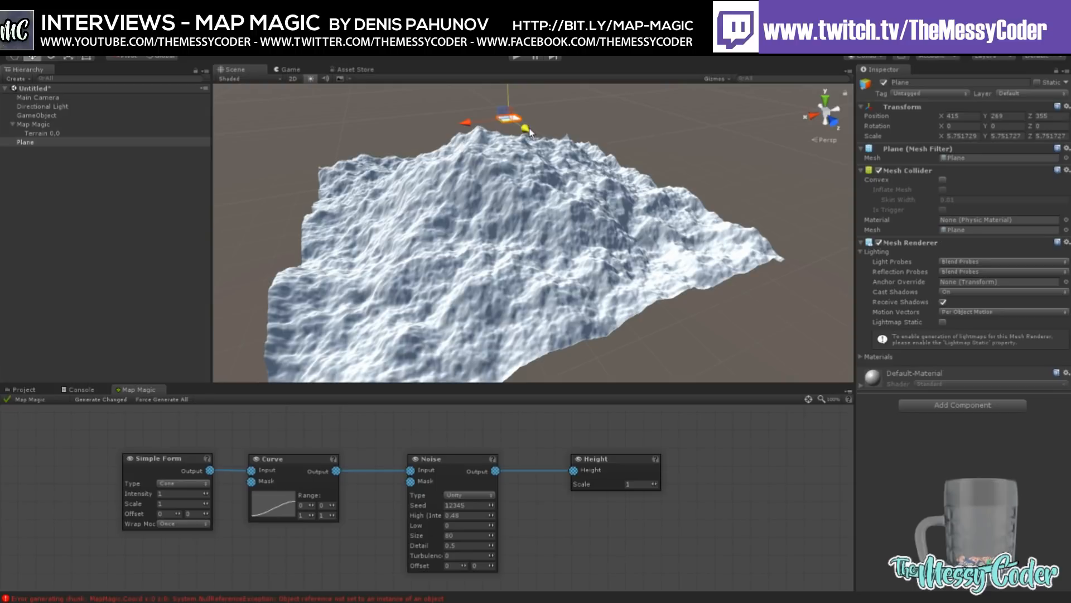
{"action": "left_click_drag", "start_coordinate": [526, 130], "coordinate": [576, 159]}
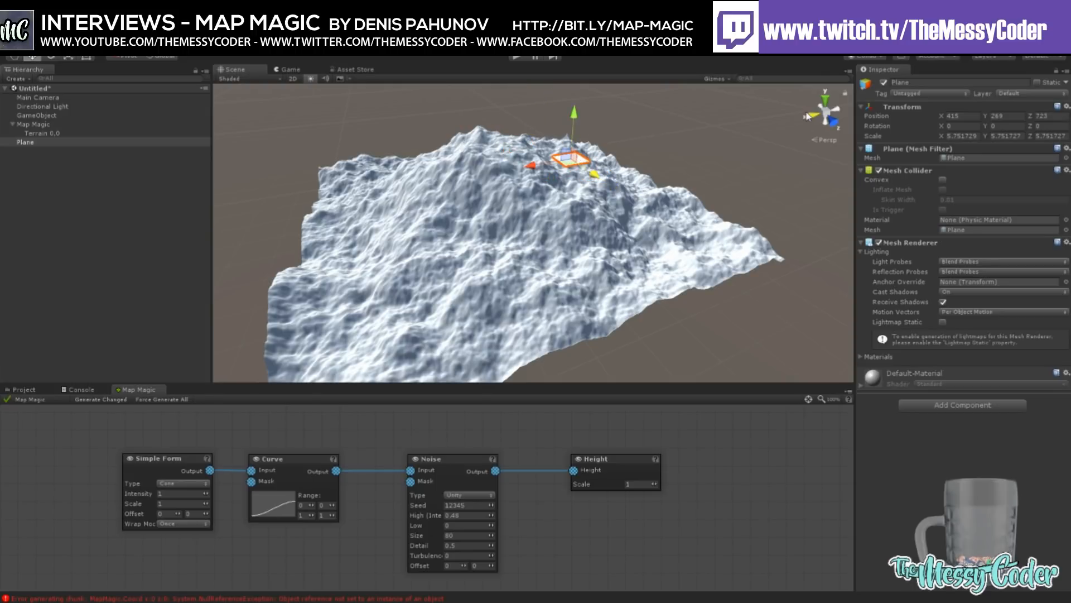
{"action": "left_click", "coordinate": [832, 117]}
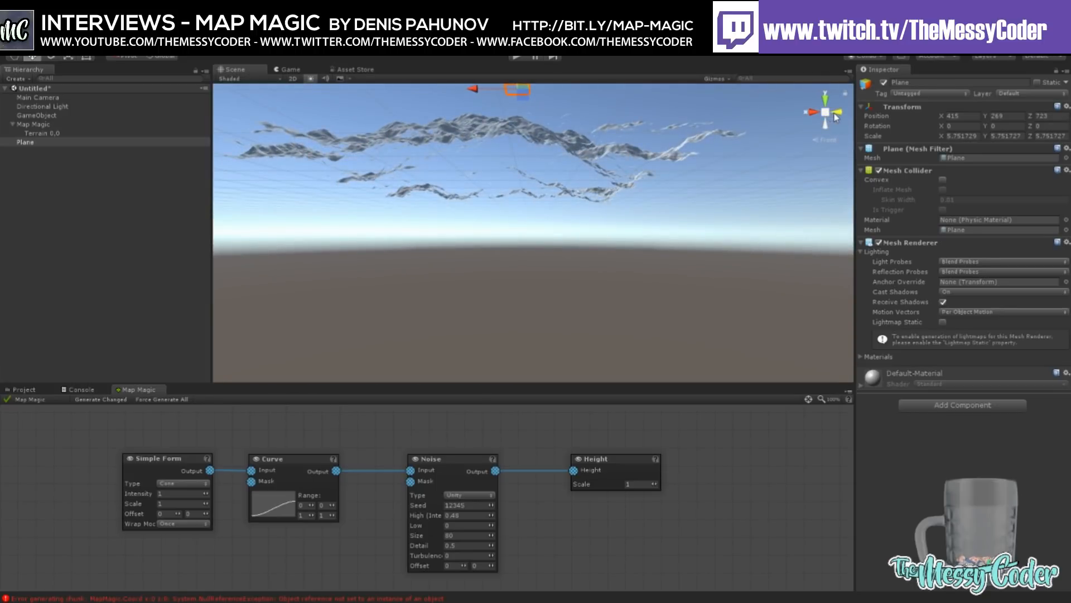
{"action": "left_click", "coordinate": [837, 116]}
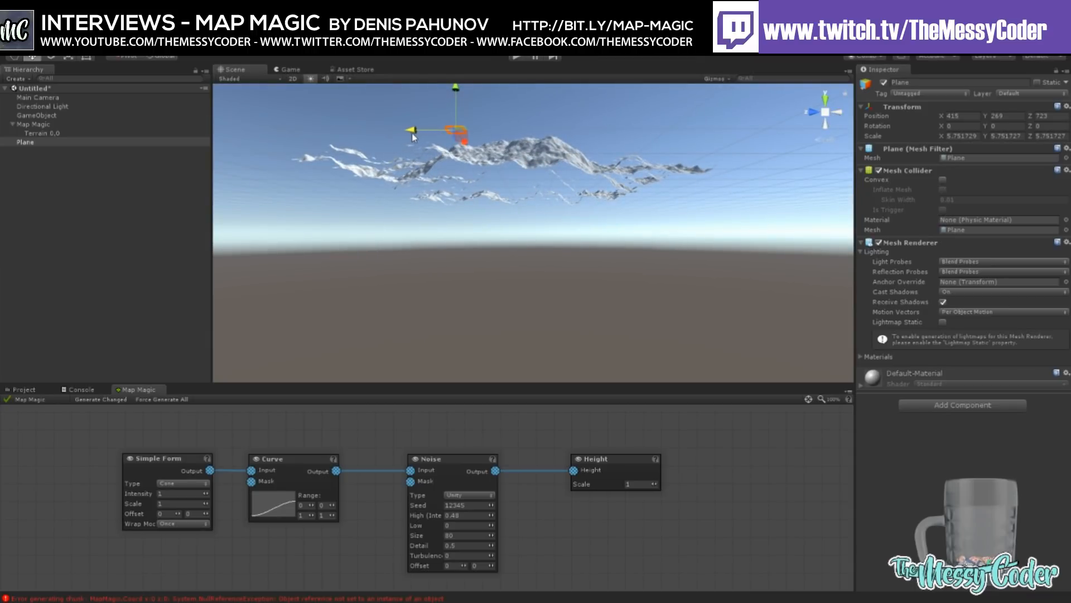
{"action": "left_click_drag", "start_coordinate": [412, 133], "coordinate": [464, 134]}
{"action": "left_click", "coordinate": [827, 103]}
{"action": "left_click_drag", "start_coordinate": [598, 194], "coordinate": [649, 195]}
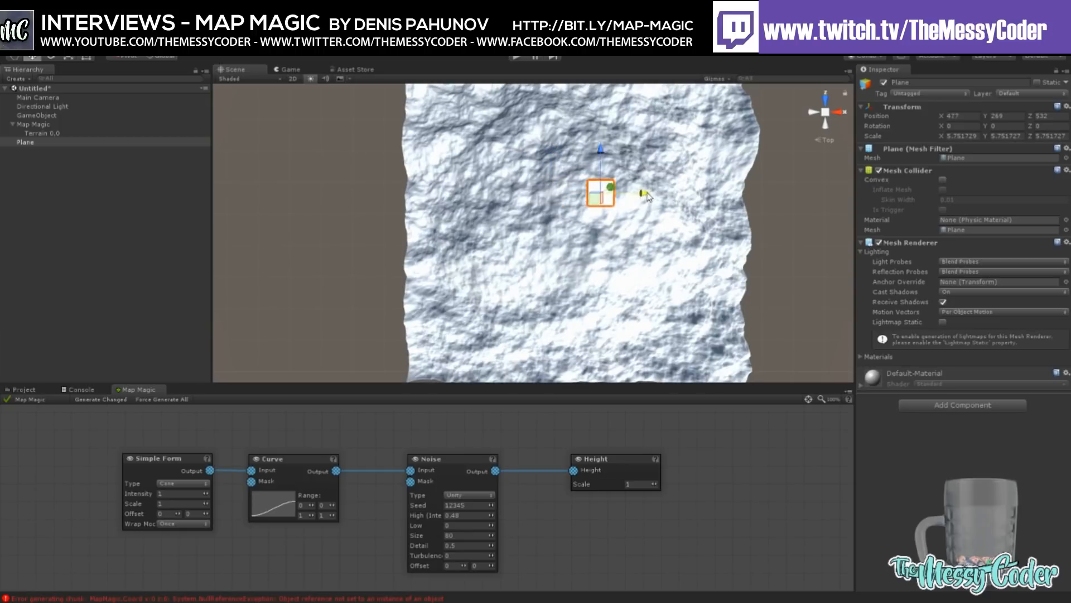
Step: Scale the plane uniformly to about 97.7 so that it covers the whole terrain
{"action": "middle_click_drag", "start_coordinate": [637, 226], "coordinate": [504, 227]}
{"action": "scroll", "coordinate": [535, 212], "scroll_direction": "down", "scroll_amount": 3}
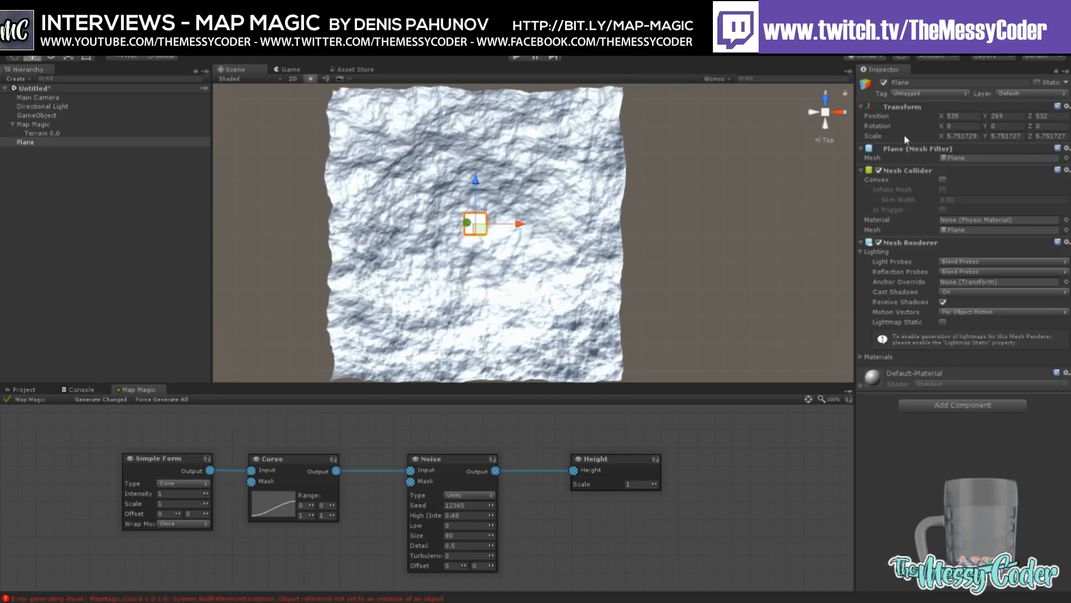
{"action": "left_click", "coordinate": [68, 57]}
{"action": "left_click_drag", "start_coordinate": [476, 224], "coordinate": [939, 149]}
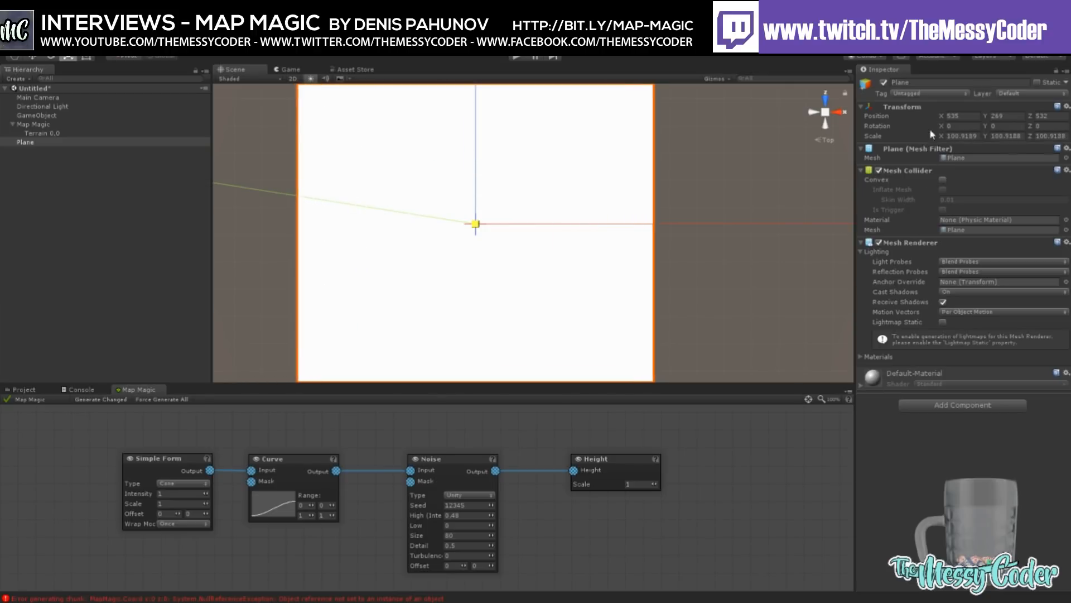
Step: Lower the plane to Y 120 so the mountain rises above it like an island
{"action": "left_click", "coordinate": [838, 115]}
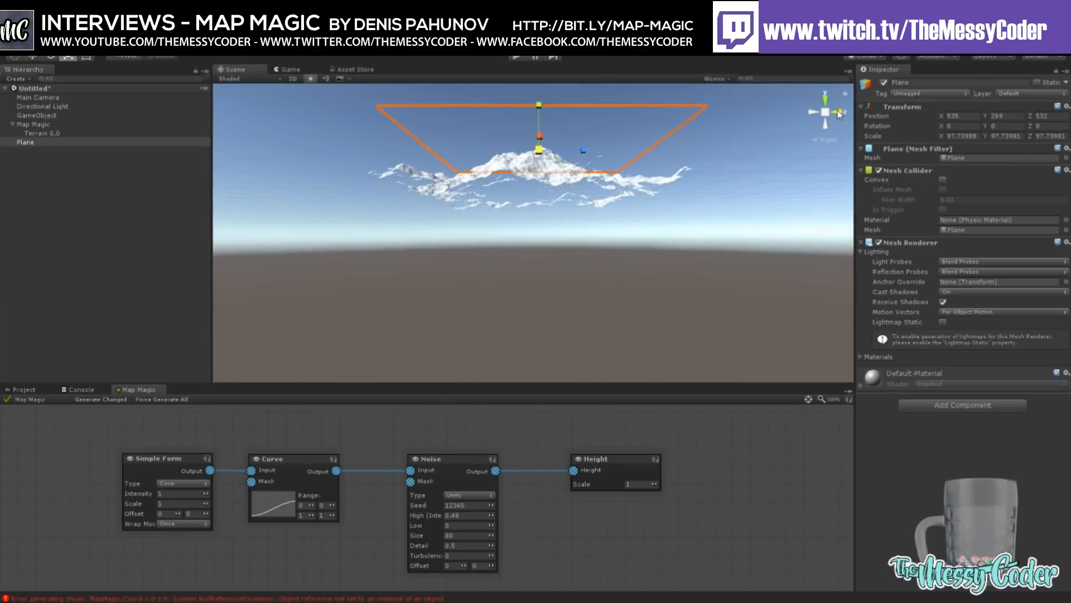
{"action": "left_click", "coordinate": [835, 116]}
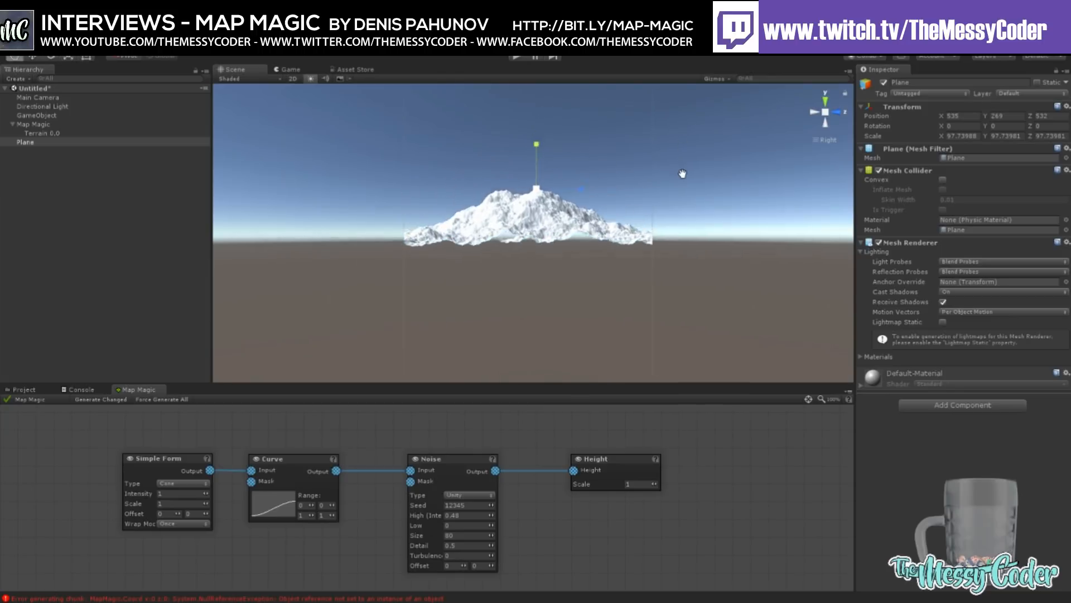
{"action": "left_click", "coordinate": [32, 56]}
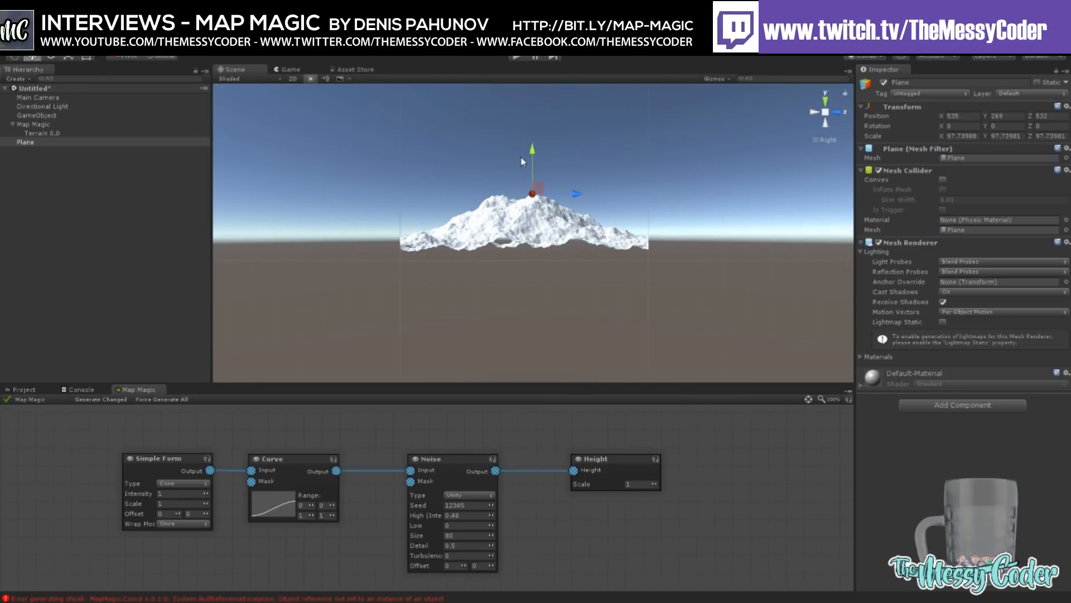
{"action": "left_click_drag", "start_coordinate": [534, 149], "coordinate": [463, 266]}
{"action": "left_click", "coordinate": [826, 112]}
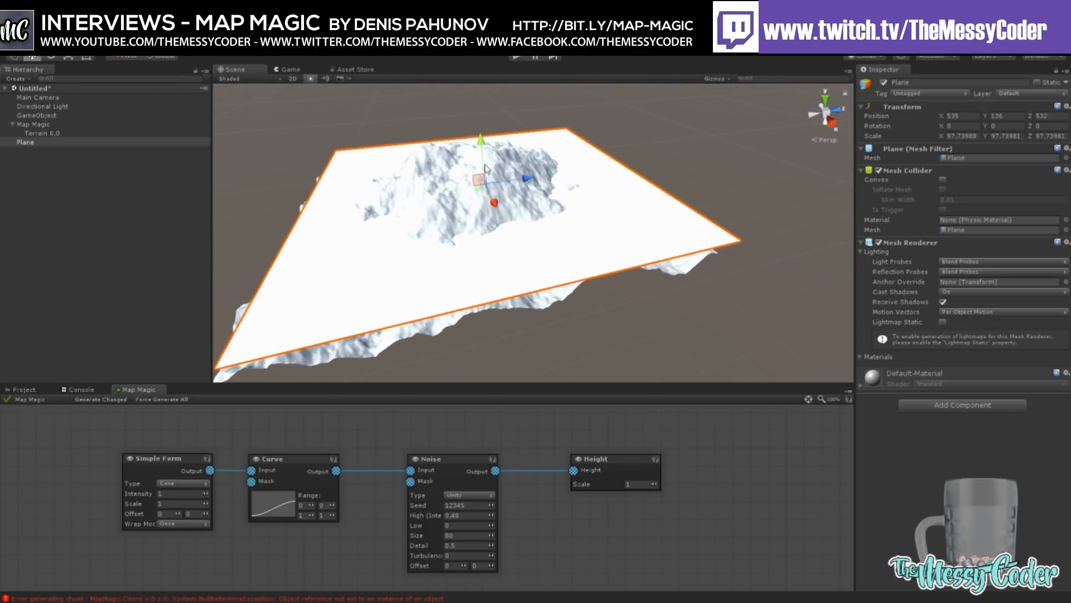
{"action": "left_click_drag", "start_coordinate": [485, 146], "coordinate": [481, 153]}
{"action": "left_click_drag", "start_coordinate": [556, 208], "coordinate": [481, 218], "text": "alt"}
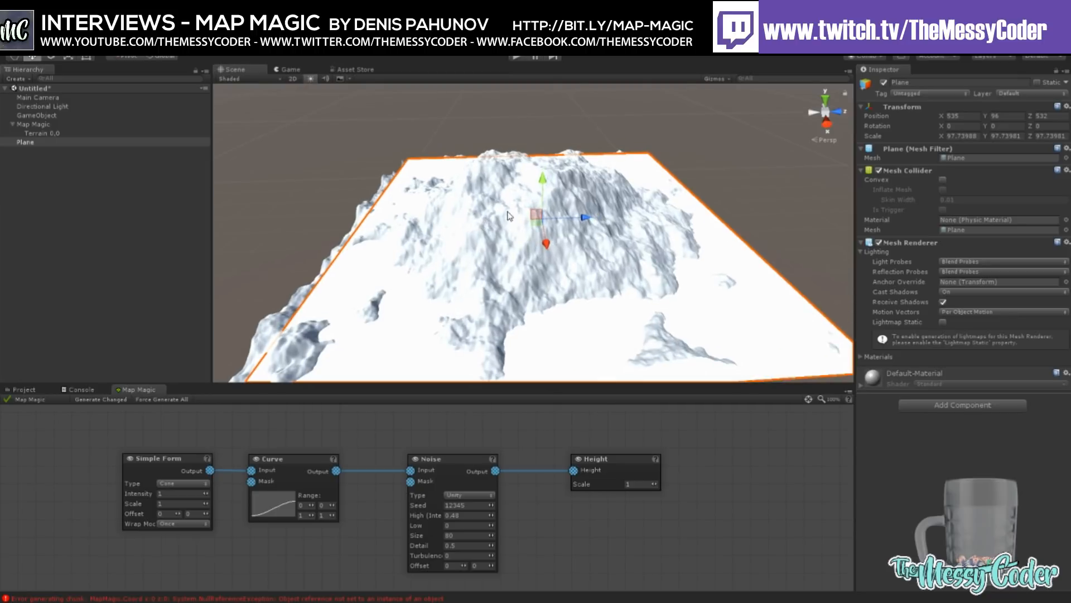
{"action": "left_click_drag", "start_coordinate": [542, 180], "coordinate": [544, 176]}
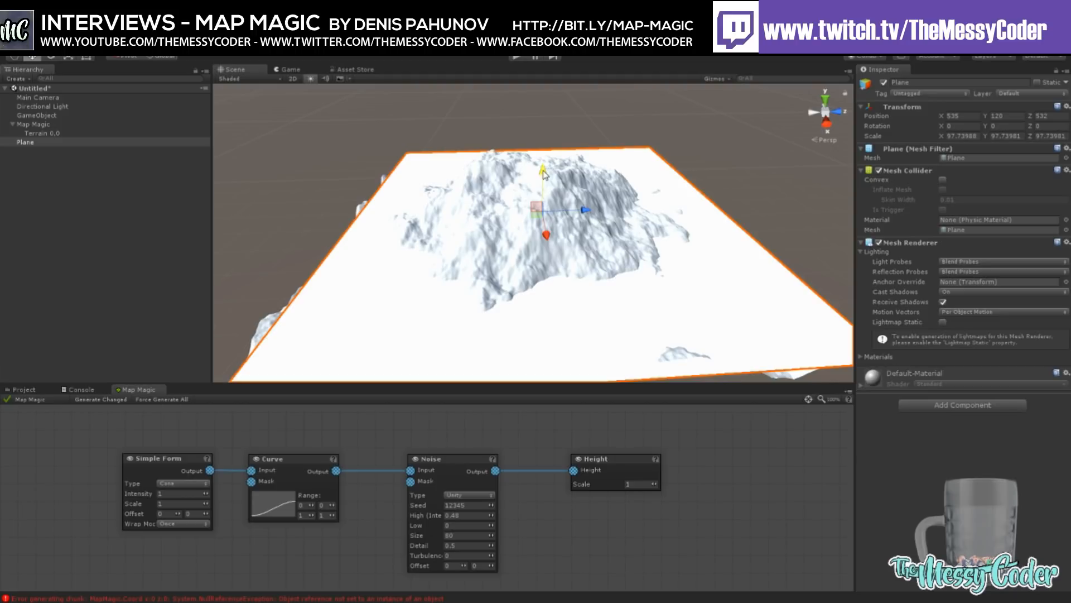
Step: Rename the plane as Beautiful Water
{"action": "right_click_drag", "start_coordinate": [343, 175], "coordinate": [335, 190]}
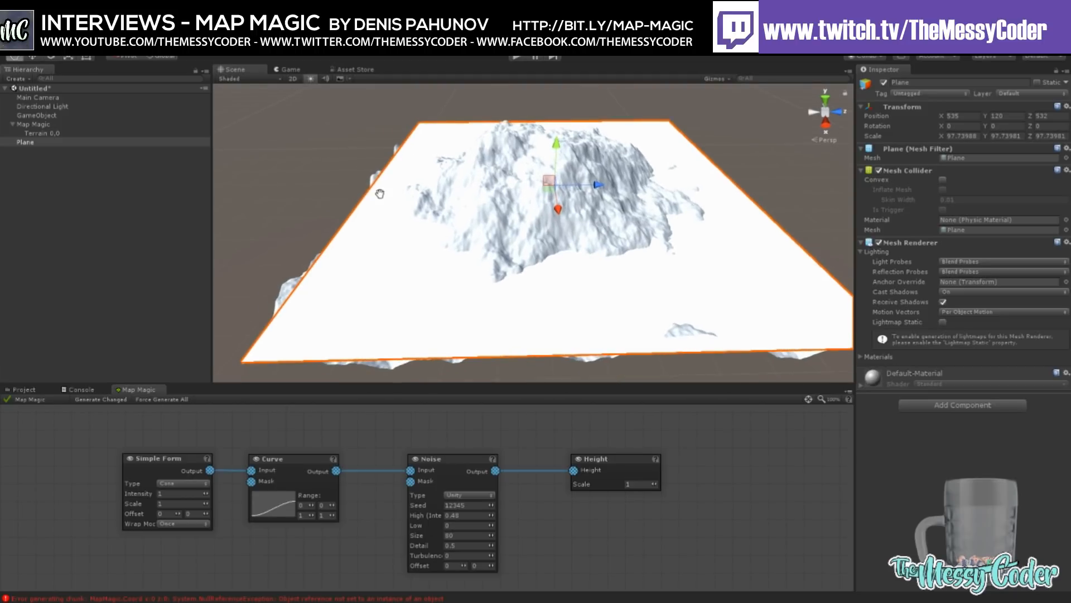
{"action": "middle_click_drag", "start_coordinate": [379, 193], "coordinate": [358, 198]}
{"action": "left_click", "coordinate": [893, 82]}
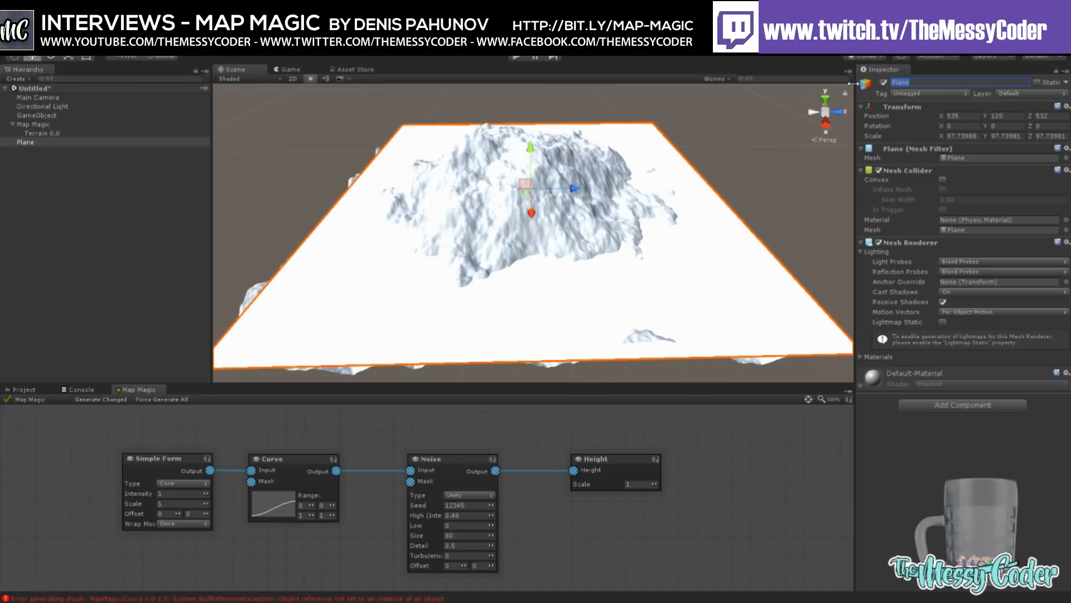
{"action": "type", "text": "Beautiful Water"}
{"action": "key", "text": "Return"}
Step: Expand the plane's Default-Material settings and search the project assets for "wate"
{"action": "left_click", "coordinate": [859, 385]}
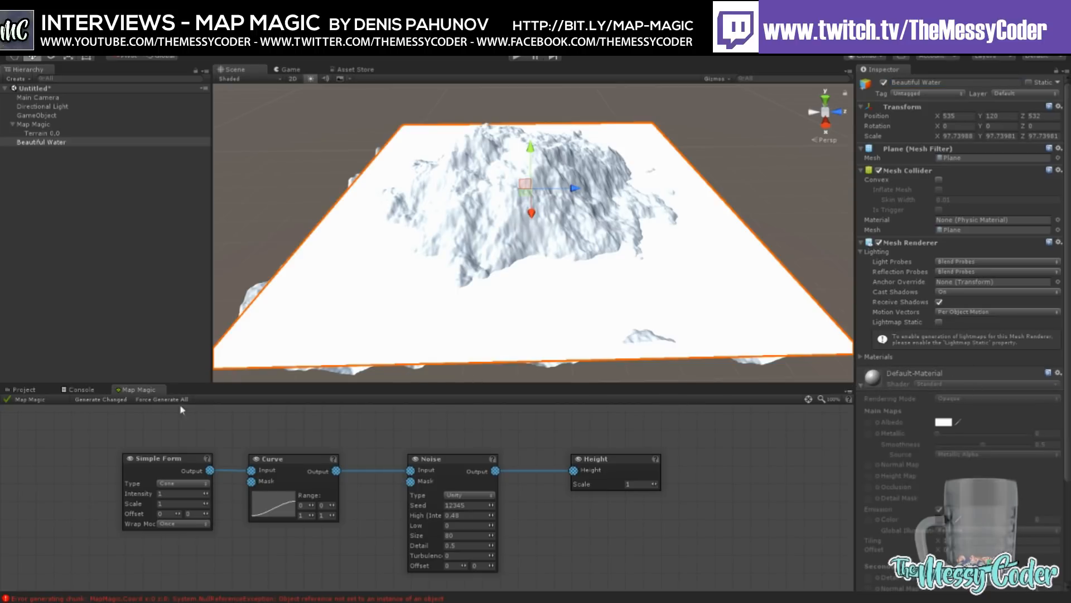
{"action": "left_click", "coordinate": [24, 390]}
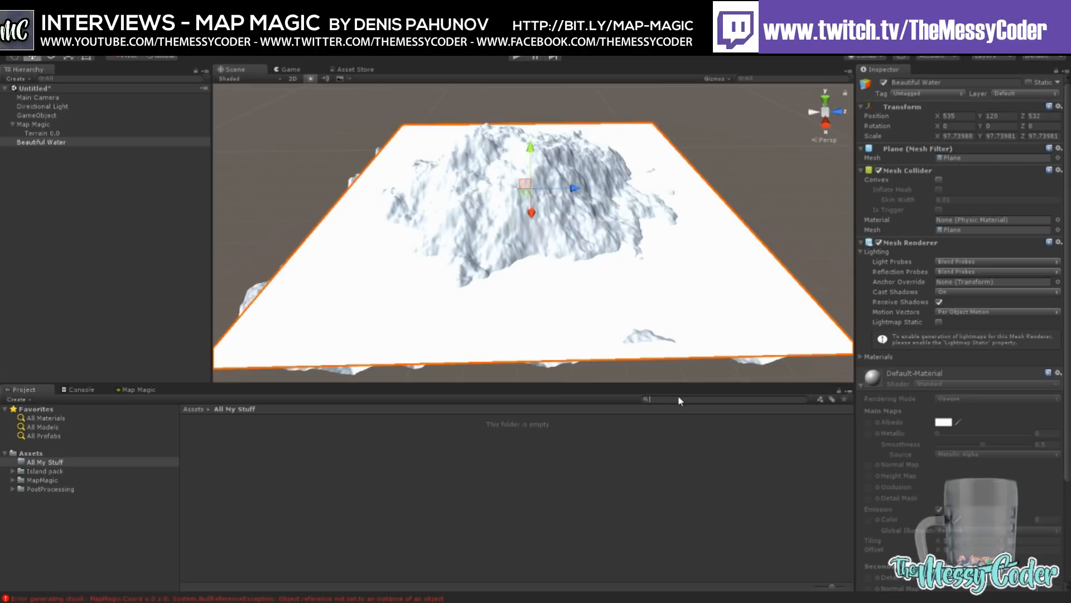
{"action": "type", "text": "wate"}
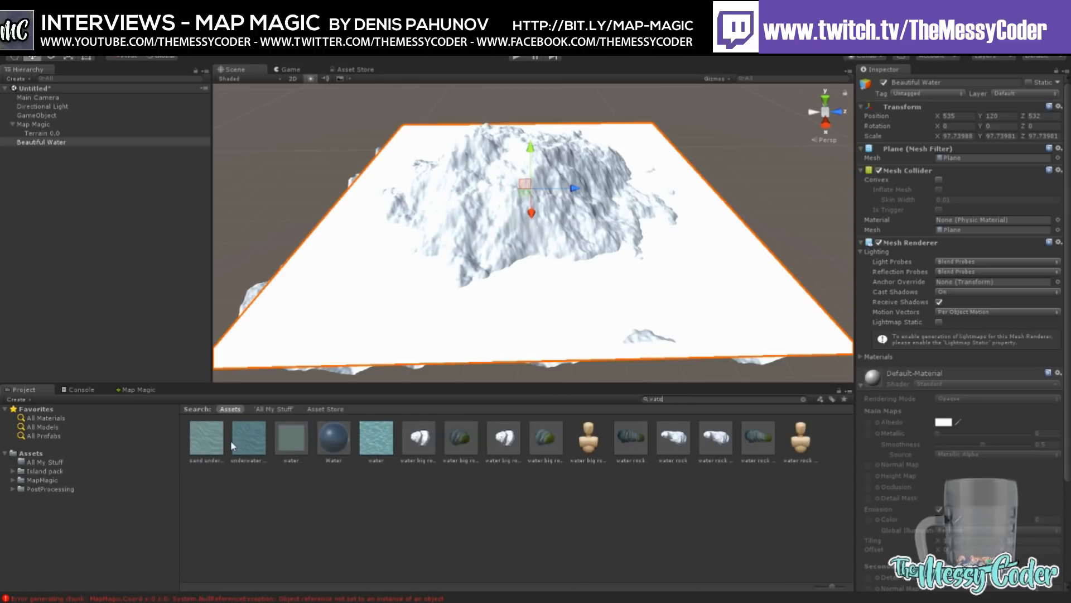
Step: Inspect the found water textures and apply the Map Magic demo's blue Water material to the plane
{"action": "left_click_drag", "start_coordinate": [377, 437], "coordinate": [355, 438]}
{"action": "left_click", "coordinate": [374, 439]}
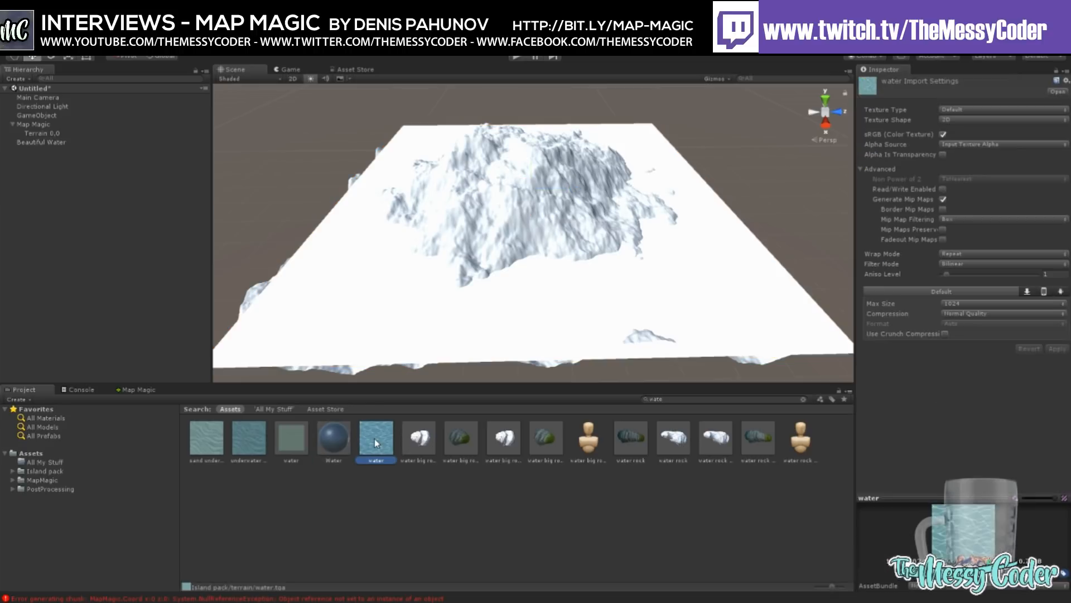
{"action": "left_click", "coordinate": [324, 444]}
{"action": "left_click", "coordinate": [252, 440]}
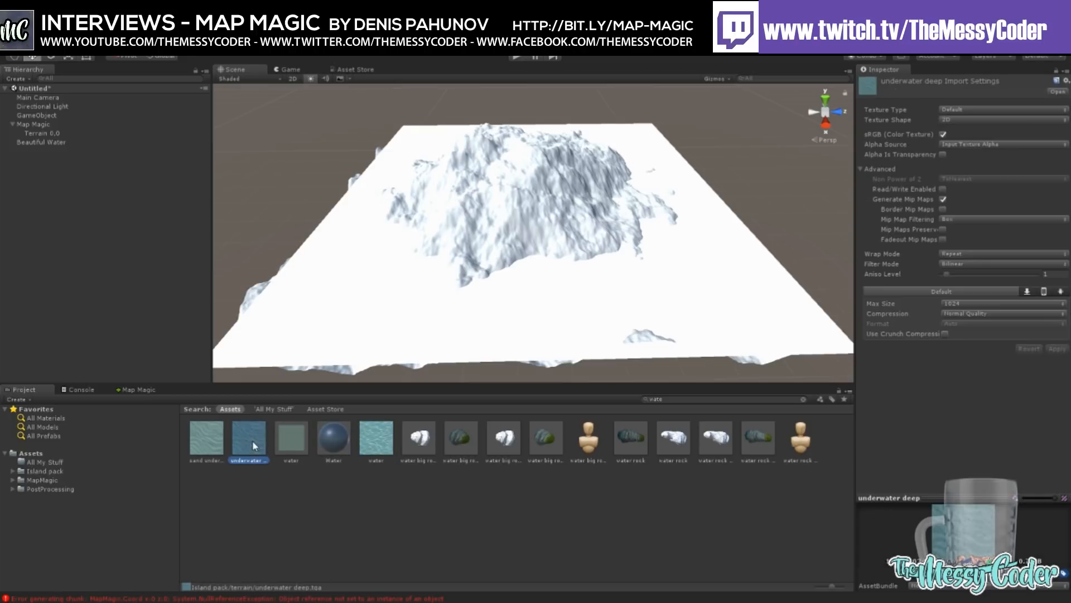
{"action": "left_click", "coordinate": [220, 446]}
{"action": "left_click", "coordinate": [245, 443]}
{"action": "left_click", "coordinate": [336, 438]}
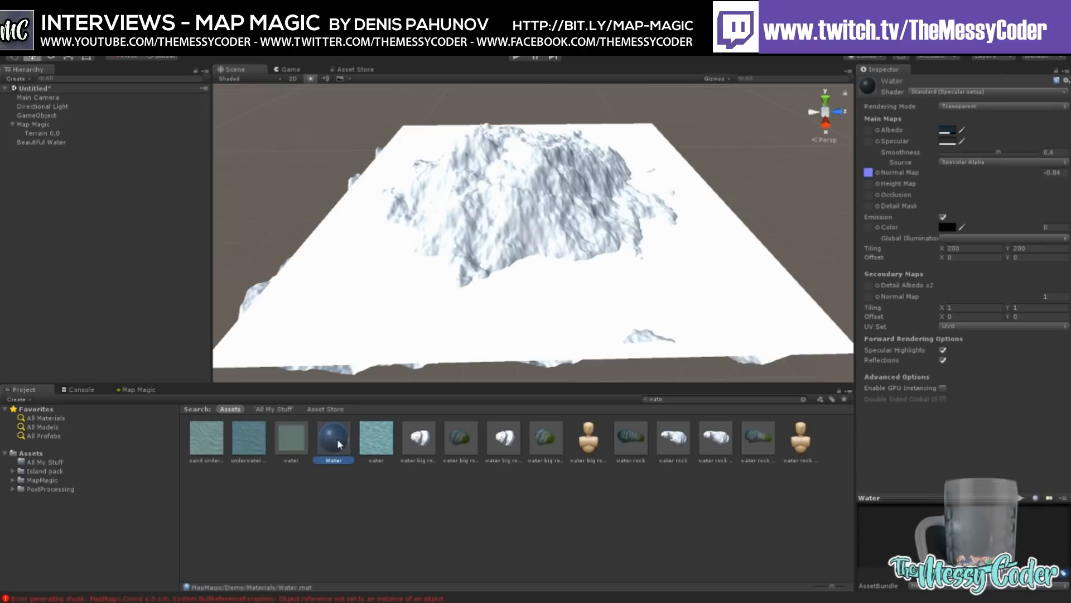
{"action": "left_click_drag", "start_coordinate": [336, 438], "coordinate": [42, 142]}
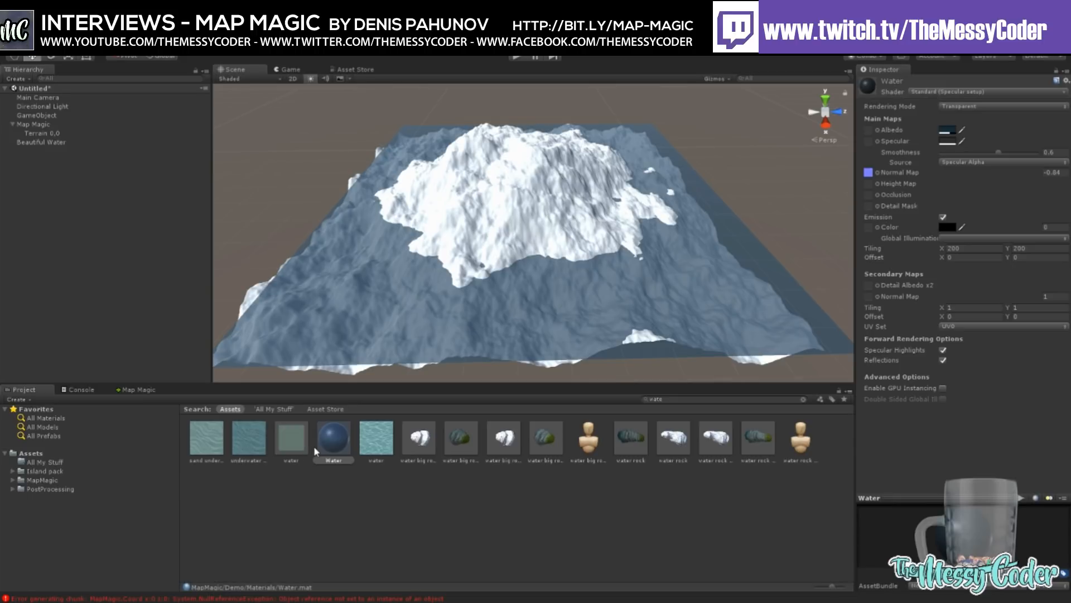
Step: Apply the flat green water material to the Beautiful Water plane and inspect the water surface up close
{"action": "left_click_drag", "start_coordinate": [307, 448], "coordinate": [46, 141]}
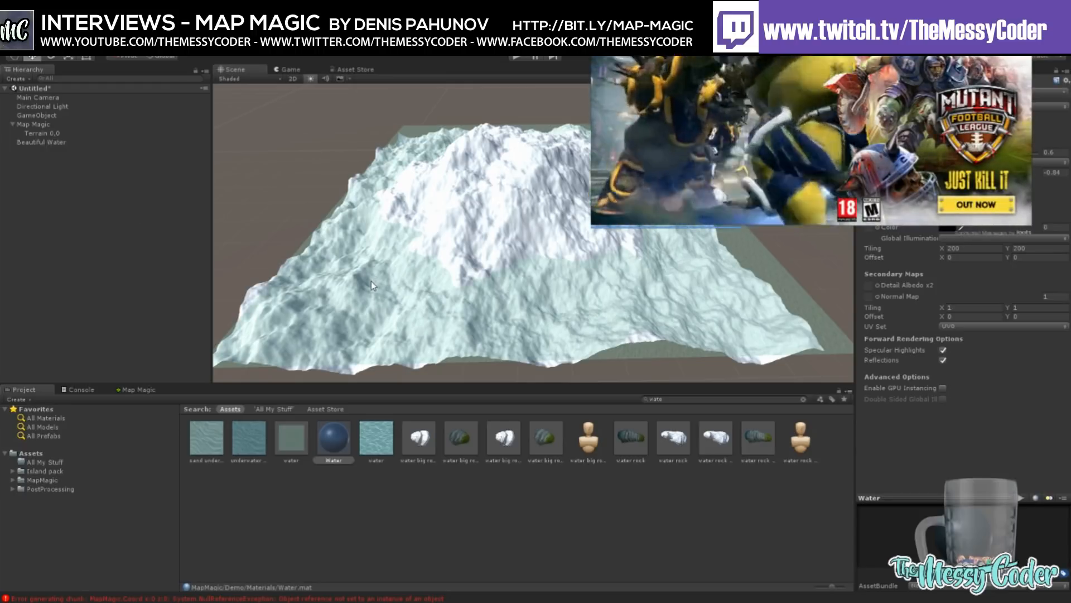
{"action": "key", "text": "w"}
{"action": "right_click_drag", "start_coordinate": [371, 280], "coordinate": [358, 262]}
{"action": "scroll", "coordinate": [358, 260], "scroll_direction": "down", "scroll_amount": 6}
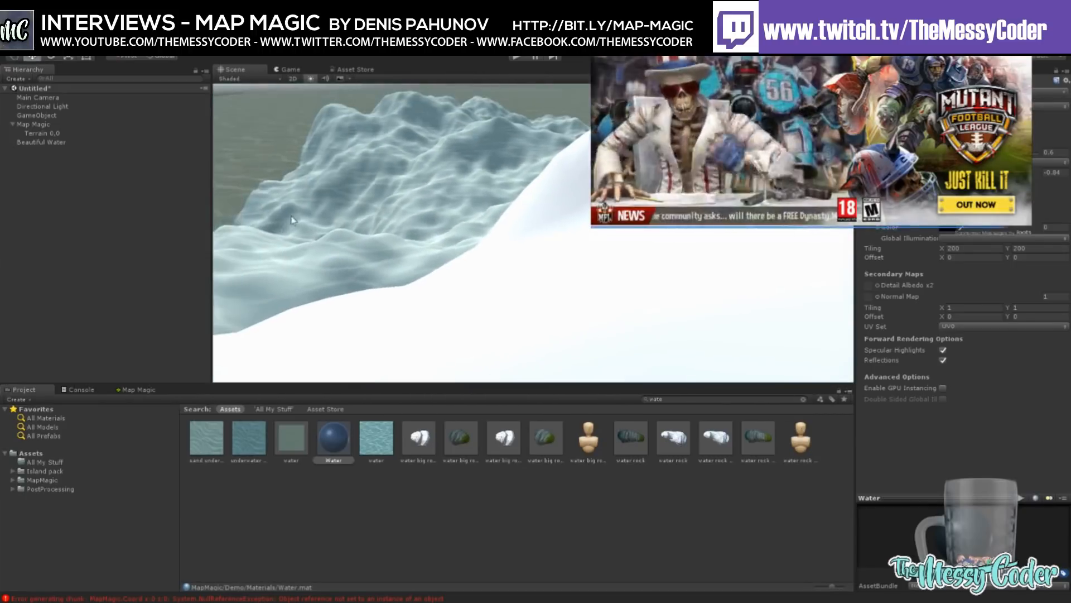
{"action": "middle_click_drag", "start_coordinate": [296, 217], "coordinate": [360, 224]}
{"action": "right_click_drag", "start_coordinate": [360, 224], "coordinate": [594, 265]}
{"action": "scroll", "coordinate": [440, 270], "scroll_direction": "down", "scroll_amount": 6}
{"action": "scroll", "coordinate": [593, 265], "scroll_direction": "down", "scroll_amount": 3}
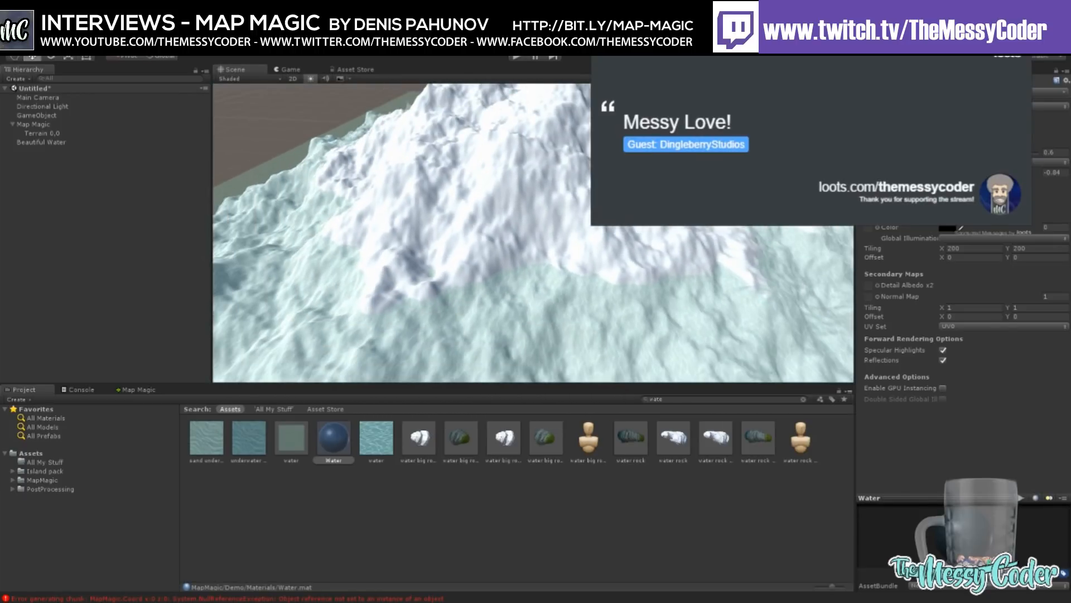
Step: Rename the Beautiful Water plane as Not Too Bad Water
{"action": "left_click", "coordinate": [49, 143]}
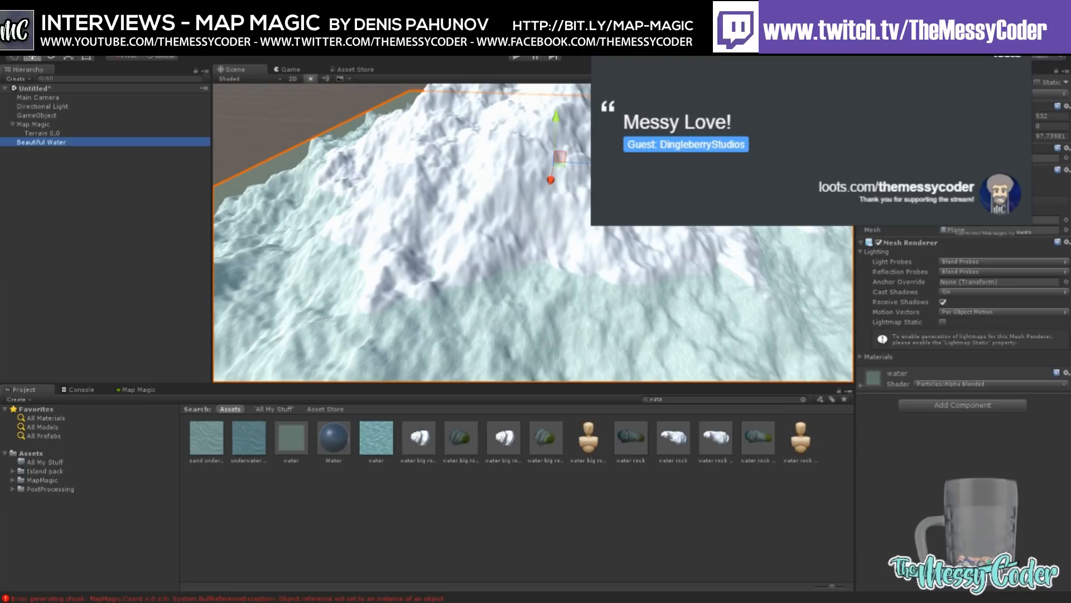
{"action": "type", "text": "Not Too "}
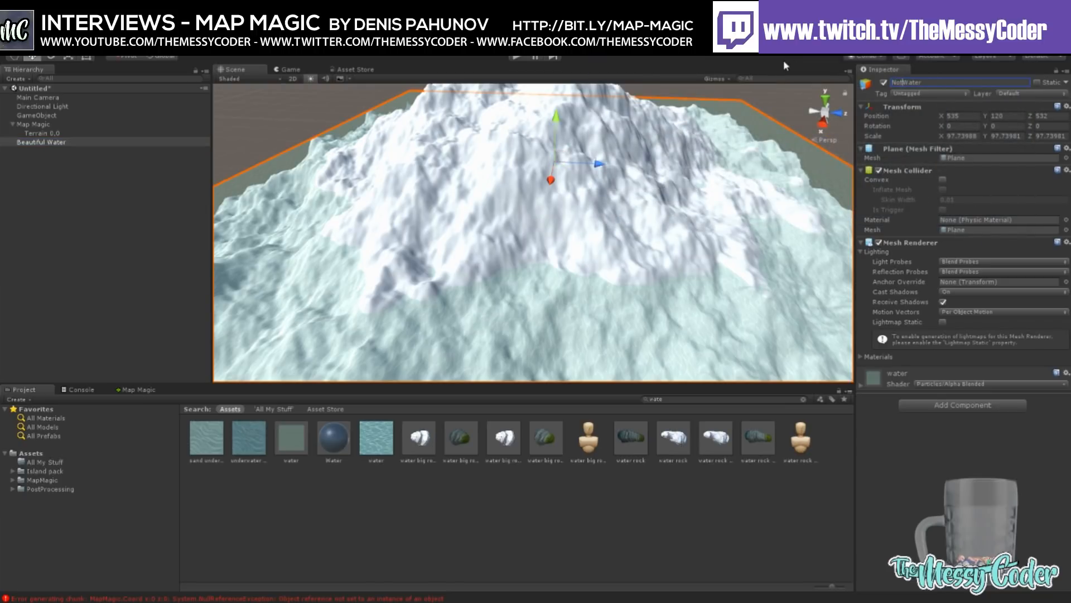
{"action": "type", "text": "Bad"}
{"action": "key", "text": "Return"}
{"action": "scroll", "coordinate": [363, 273], "scroll_direction": "down", "scroll_amount": 5}
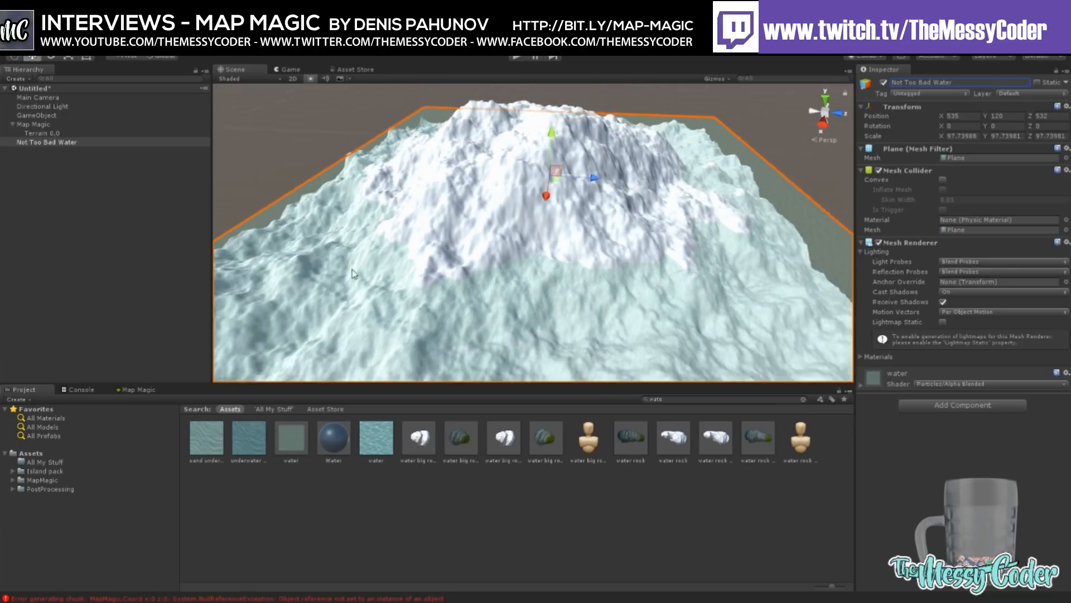
{"action": "left_click_drag", "start_coordinate": [418, 268], "coordinate": [427, 270], "text": "alt"}
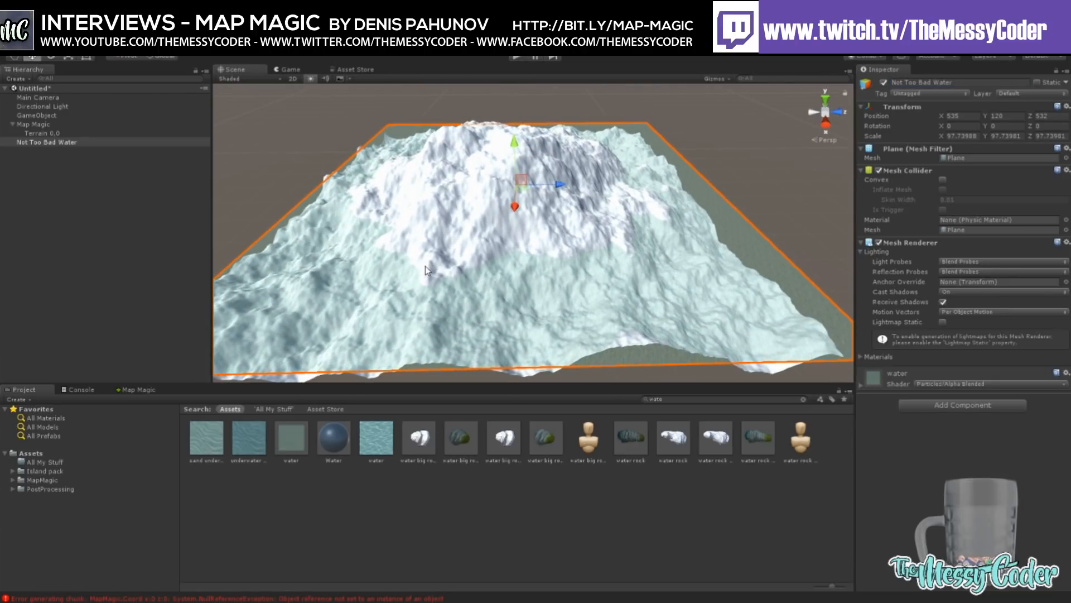
Step: Clear the selection and check the console for the chunk generation errors from Map Magic
{"action": "left_click", "coordinate": [521, 504]}
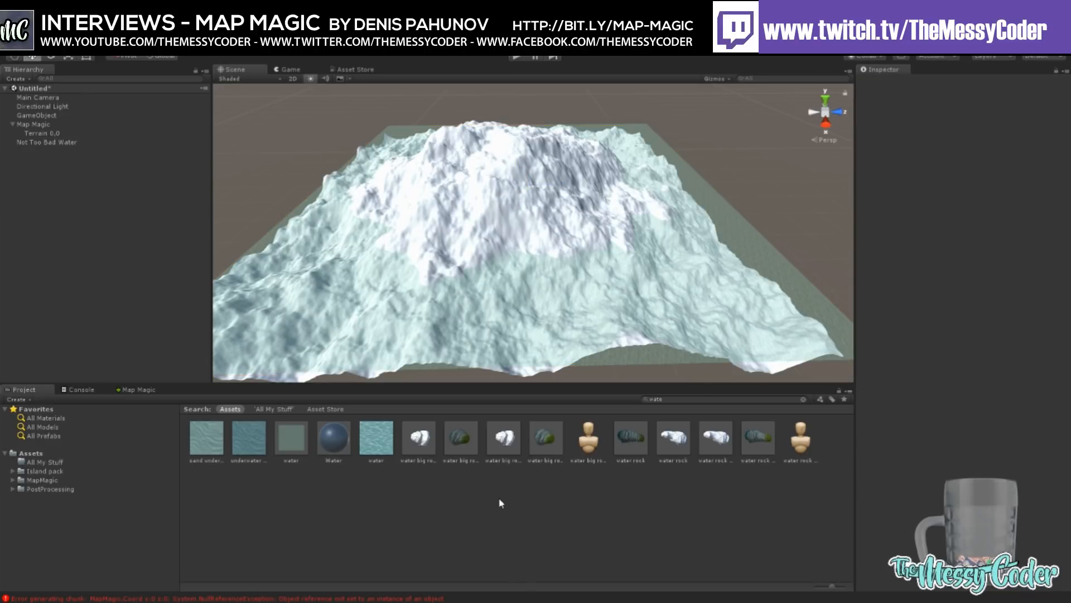
{"action": "left_click", "coordinate": [87, 390]}
{"action": "left_click", "coordinate": [125, 390]}
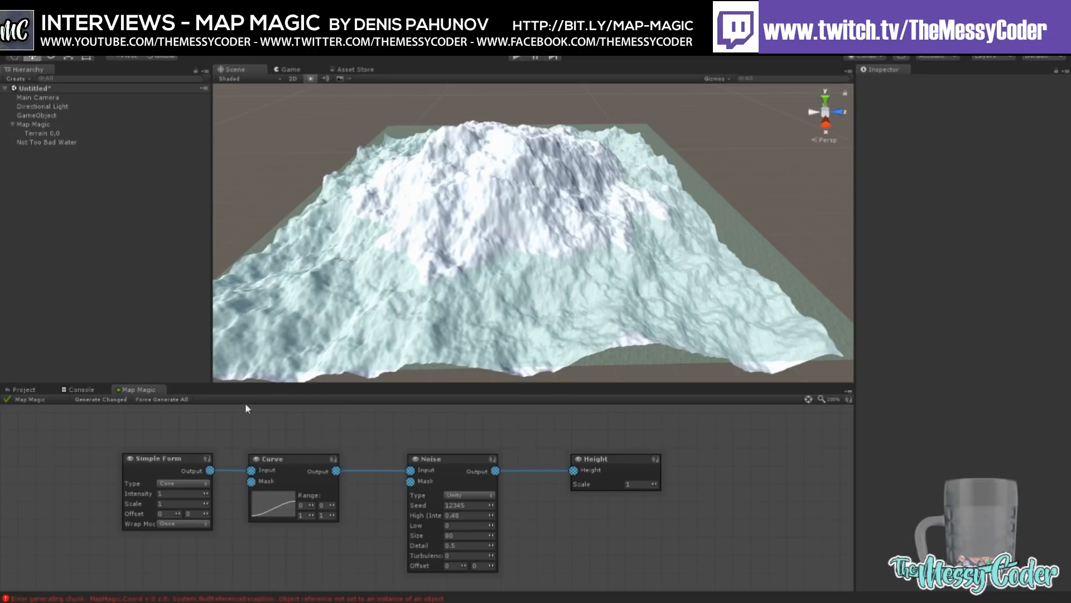
{"action": "left_click", "coordinate": [84, 390]}
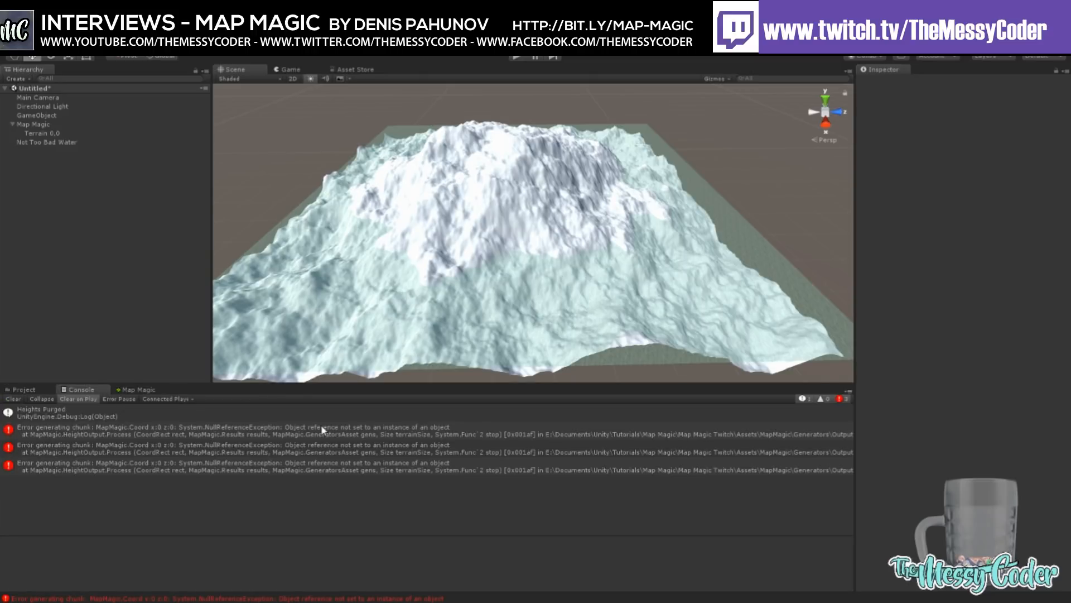
Step: Read the full details of the first chunk generation error and clear the console
{"action": "left_click", "coordinate": [284, 427]}
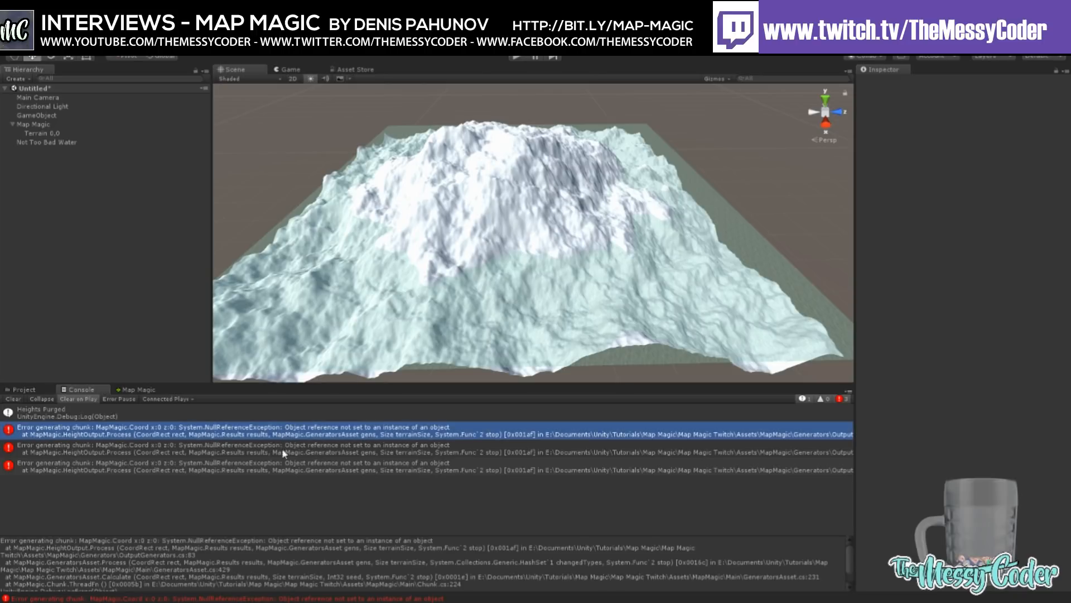
{"action": "left_click_drag", "start_coordinate": [265, 536], "coordinate": [267, 499]}
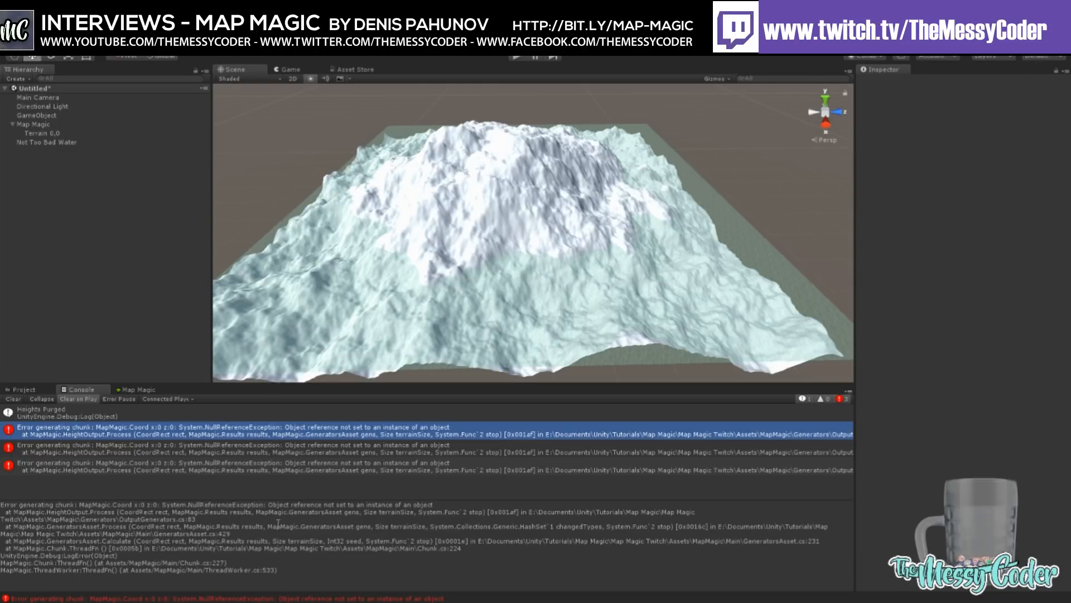
{"action": "left_click", "coordinate": [14, 398]}
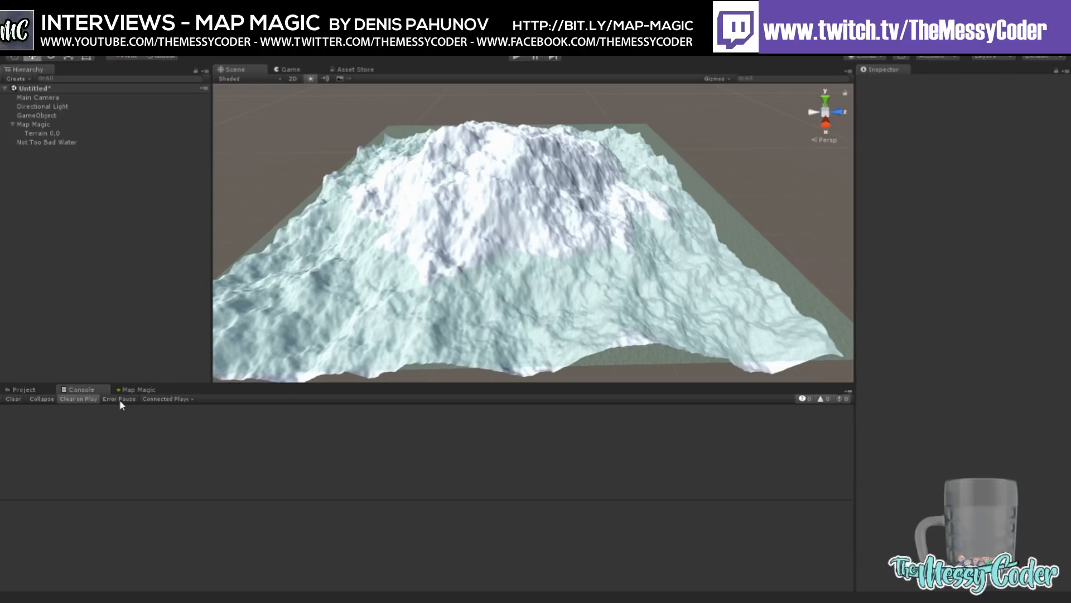
Step: Add an Erosion node between Noise and Height in the Map Magic graph and space the nodes apart
{"action": "left_click", "coordinate": [132, 388]}
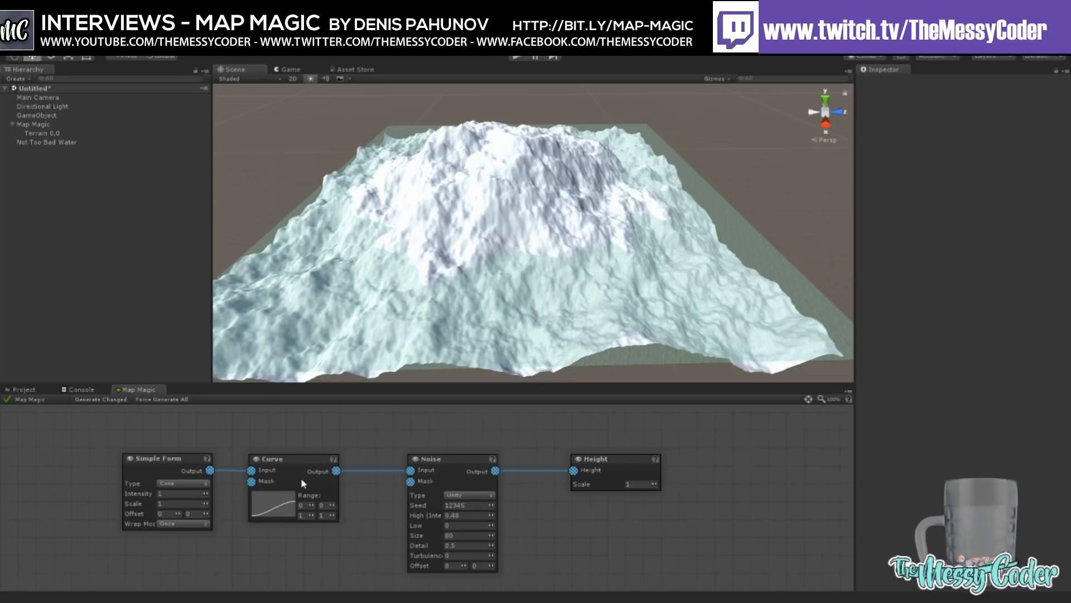
{"action": "left_click_drag", "start_coordinate": [451, 457], "coordinate": [419, 457]}
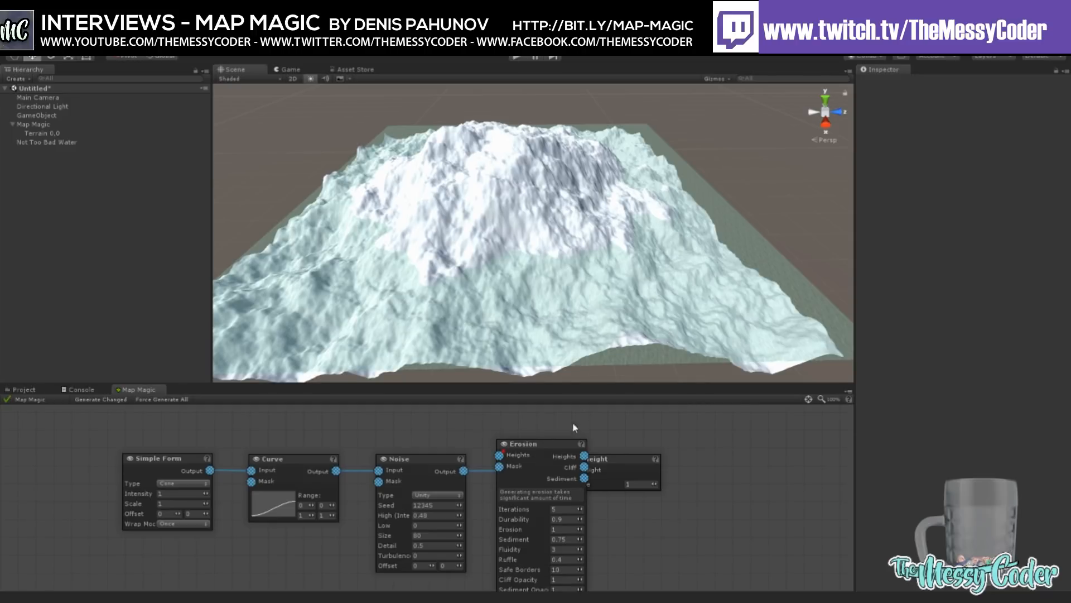
{"action": "left_click_drag", "start_coordinate": [616, 456], "coordinate": [679, 449]}
{"action": "mouse_move", "coordinate": [556, 441]}
{"action": "left_mouse_down"}
{"action": "mouse_move", "coordinate": [575, 430]}
{"action": "mouse_move", "coordinate": [564, 427]}
{"action": "left_mouse_up"}
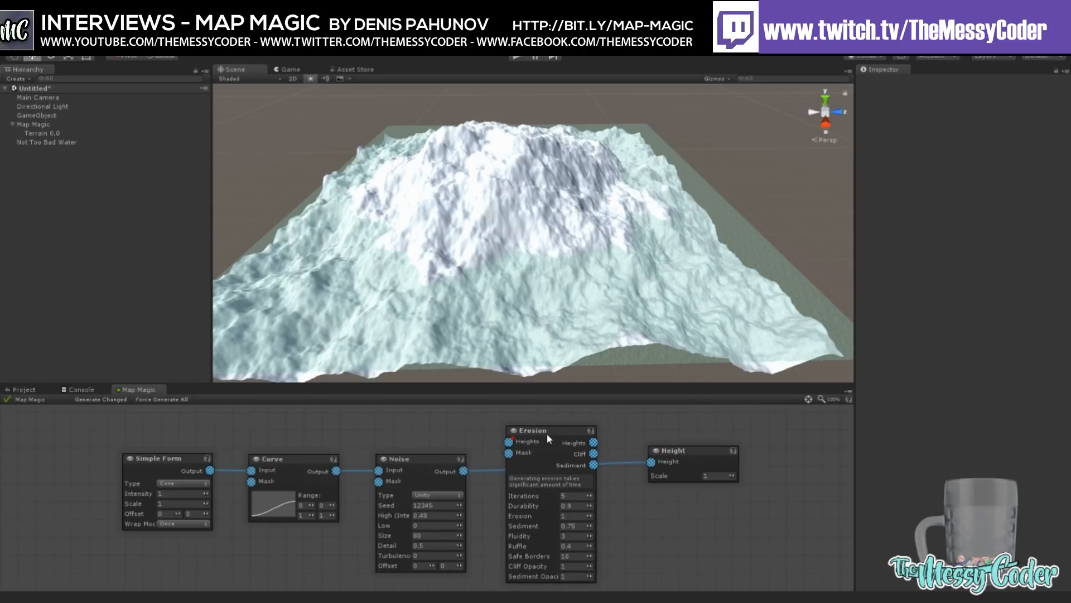
{"action": "left_click_drag", "start_coordinate": [547, 437], "coordinate": [553, 427]}
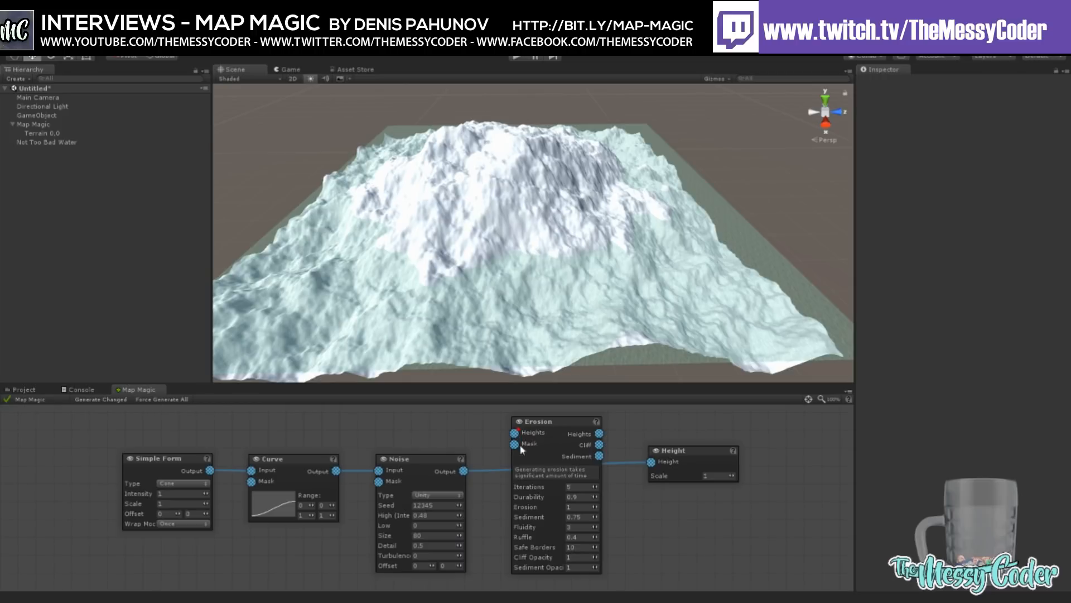
Step: Connect the Noise output to the Erosion node's Heights input and its Heights output to the Height node, and inspect the terrain
{"action": "left_click_drag", "start_coordinate": [464, 471], "coordinate": [514, 433]}
{"action": "left_click_drag", "start_coordinate": [601, 436], "coordinate": [654, 463]}
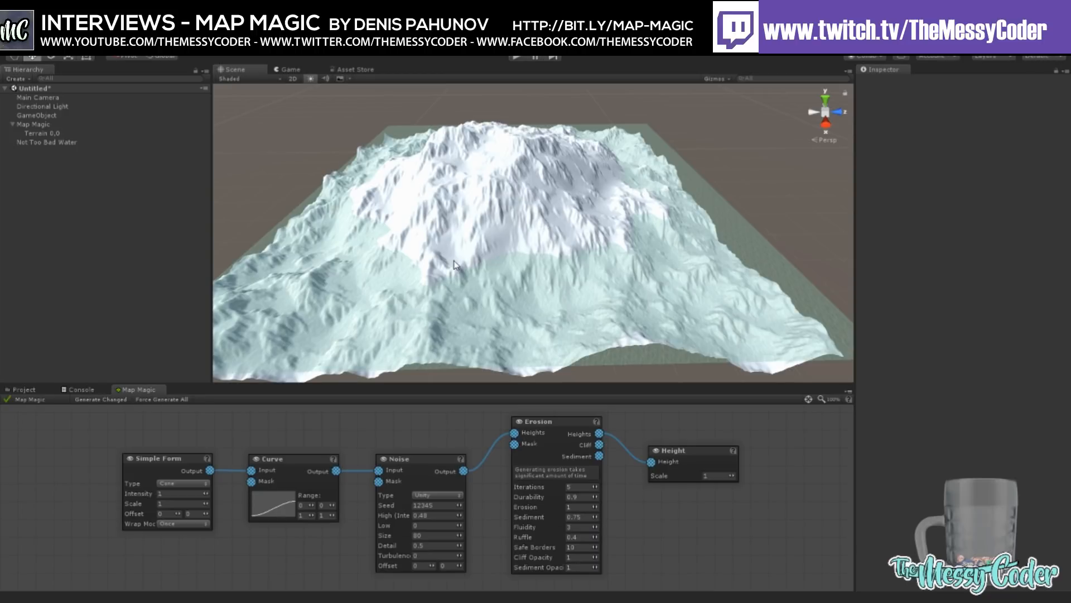
{"action": "scroll", "coordinate": [455, 267], "scroll_direction": "up", "scroll_amount": 10}
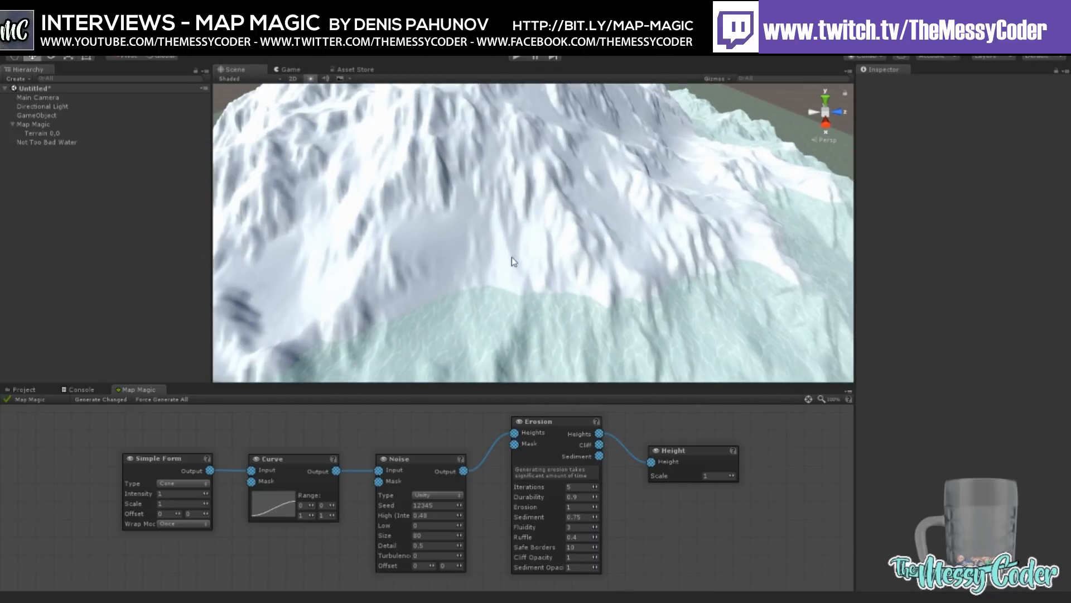
{"action": "scroll", "coordinate": [511, 256], "scroll_direction": "down", "scroll_amount": 10}
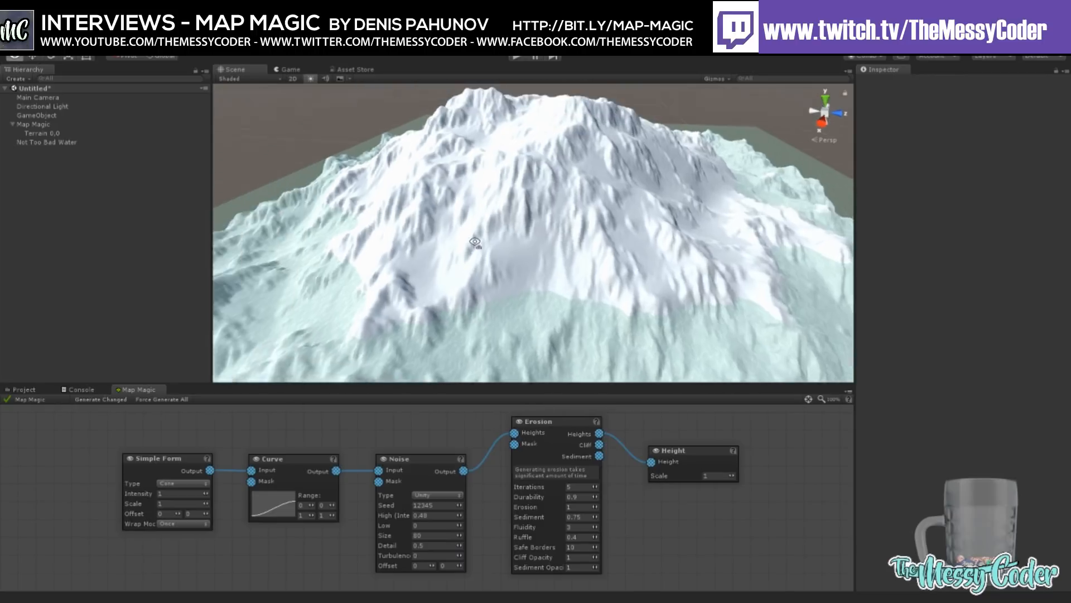
{"action": "middle_click_drag", "start_coordinate": [478, 240], "coordinate": [482, 214]}
{"action": "scroll", "coordinate": [475, 233], "scroll_direction": "down", "scroll_amount": 3}
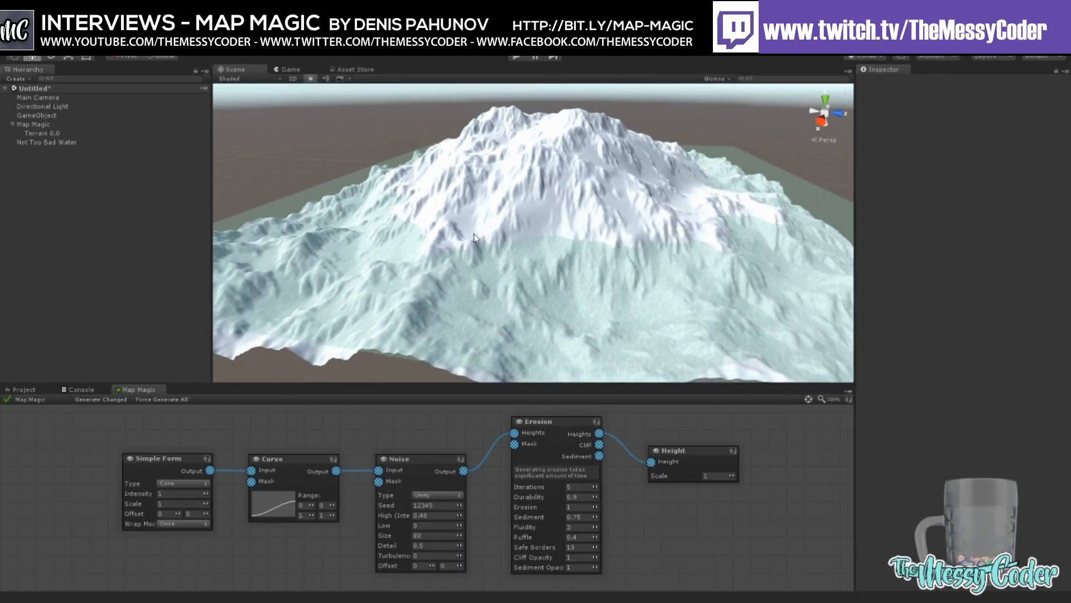
{"action": "right_click_drag", "start_coordinate": [474, 234], "coordinate": [478, 231]}
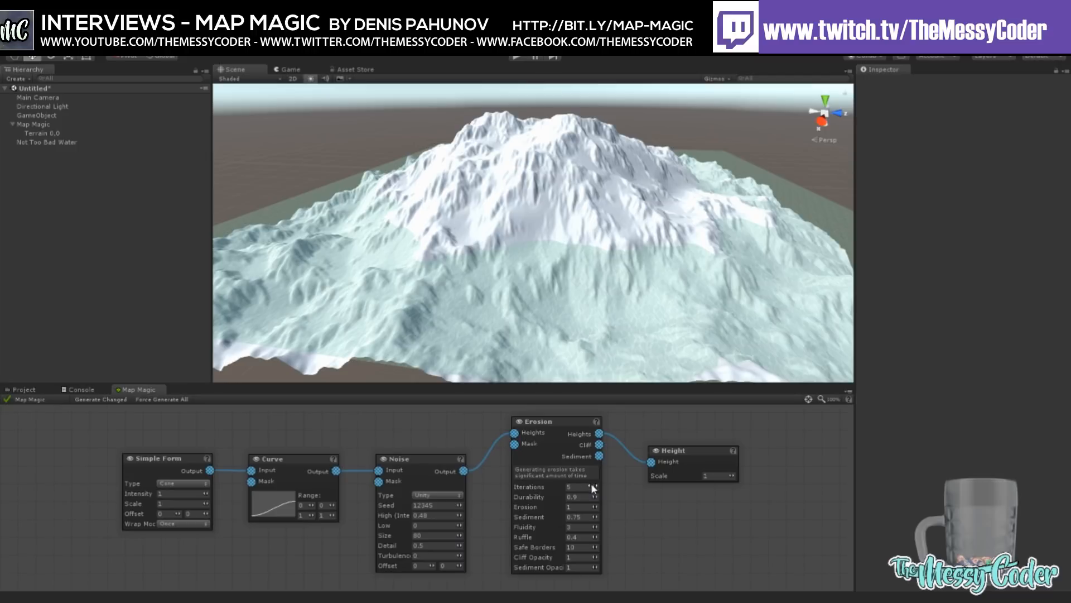
Step: Try a higher iteration count and an erosion value of 1.24 on the Erosion node
{"action": "mouse_move", "coordinate": [591, 483]}
{"action": "left_mouse_down"}
{"action": "mouse_move", "coordinate": [600, 489]}
{"action": "mouse_move", "coordinate": [564, 498]}
{"action": "mouse_move", "coordinate": [594, 502]}
{"action": "left_mouse_up"}
{"action": "left_click_drag", "start_coordinate": [594, 503], "coordinate": [630, 504]}
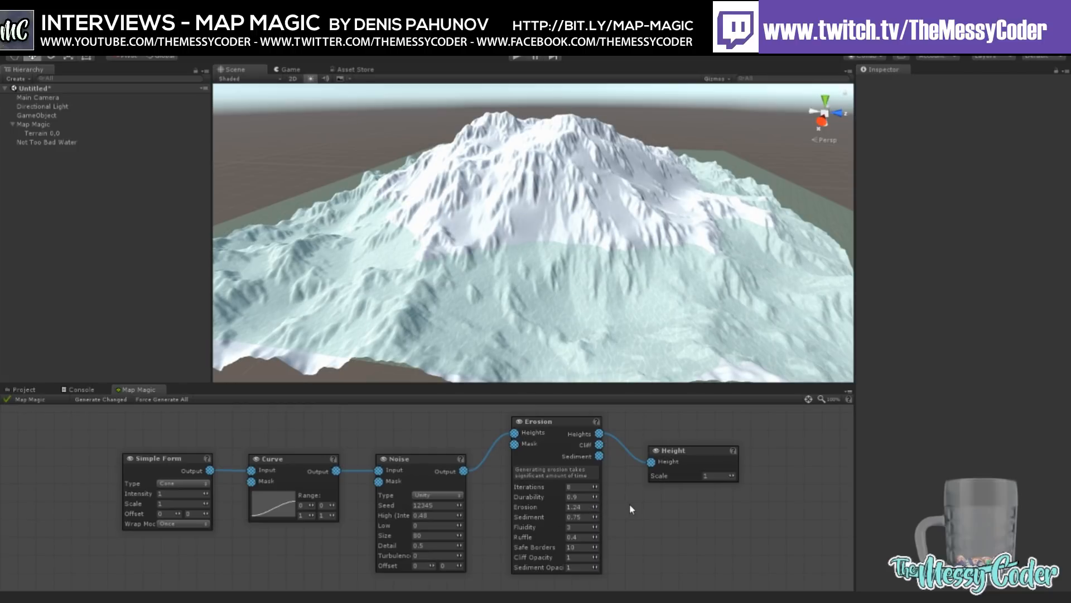
{"action": "key", "text": "ctrl+z"}
Step: Set the Erosion node to Sediment 0.85, Fluidity 17, Ruffle 0.51 and Iterations 5, and check the slopes up close
{"action": "left_click_drag", "start_coordinate": [595, 518], "coordinate": [601, 519]}
{"action": "left_click_drag", "start_coordinate": [595, 526], "coordinate": [573, 526]}
{"action": "left_click_drag", "start_coordinate": [623, 540], "coordinate": [602, 532]}
{"action": "left_click", "coordinate": [586, 487]}
{"action": "type", "text": "5"}
{"action": "left_click_drag", "start_coordinate": [594, 487], "coordinate": [598, 488]}
{"action": "left_click_drag", "start_coordinate": [596, 488], "coordinate": [592, 490]}
{"action": "scroll", "coordinate": [501, 307], "scroll_direction": "up", "scroll_amount": 8}
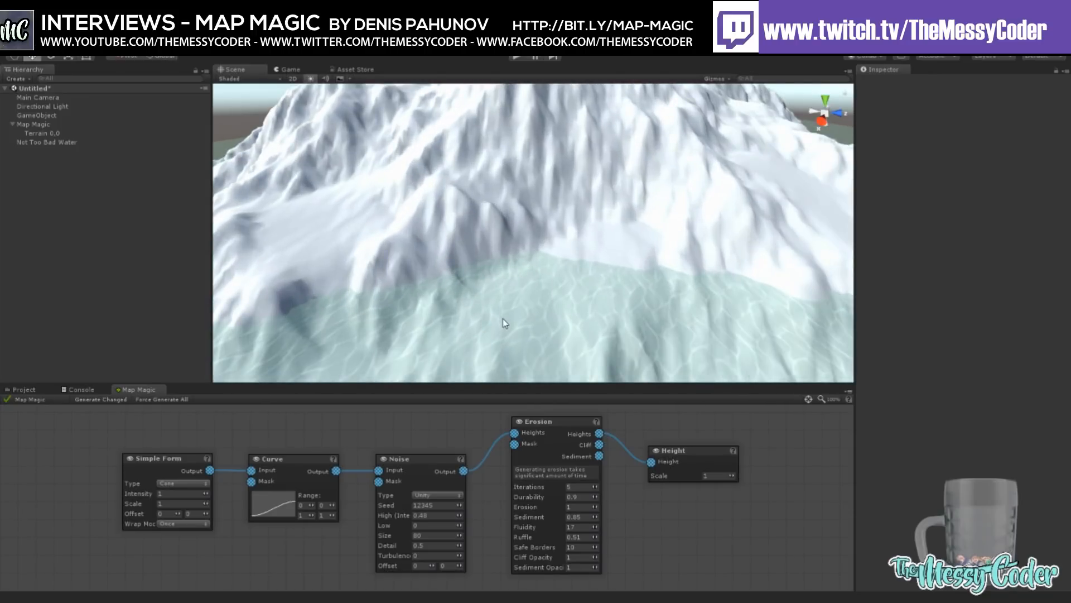
{"action": "scroll", "coordinate": [505, 322], "scroll_direction": "up", "scroll_amount": 2}
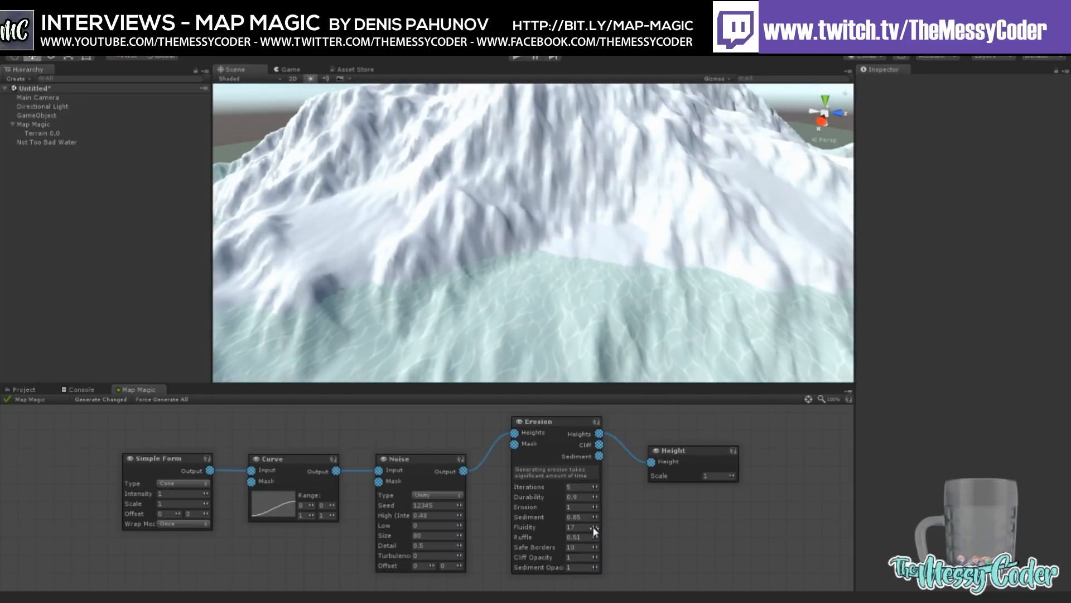
Step: Lower the Erosion node's Fluidity to 5, trying 10 on the way
{"action": "left_click_drag", "start_coordinate": [566, 527], "coordinate": [573, 525]}
{"action": "scroll", "coordinate": [533, 335], "scroll_direction": "down", "scroll_amount": 4}
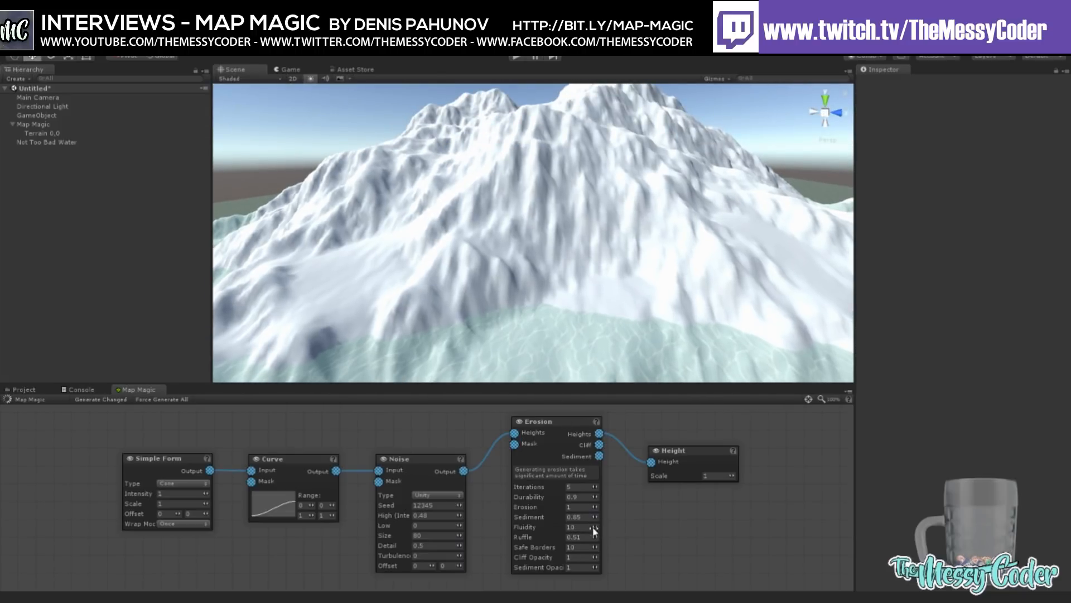
{"action": "left_click_drag", "start_coordinate": [599, 531], "coordinate": [581, 526]}
Step: Examine the eroded mountain slopes and the waterline from several angles and distances
{"action": "right_click_drag", "start_coordinate": [534, 277], "coordinate": [560, 267]}
{"action": "middle_click_drag", "start_coordinate": [559, 267], "coordinate": [522, 275]}
{"action": "scroll", "coordinate": [537, 277], "scroll_direction": "down", "scroll_amount": 2}
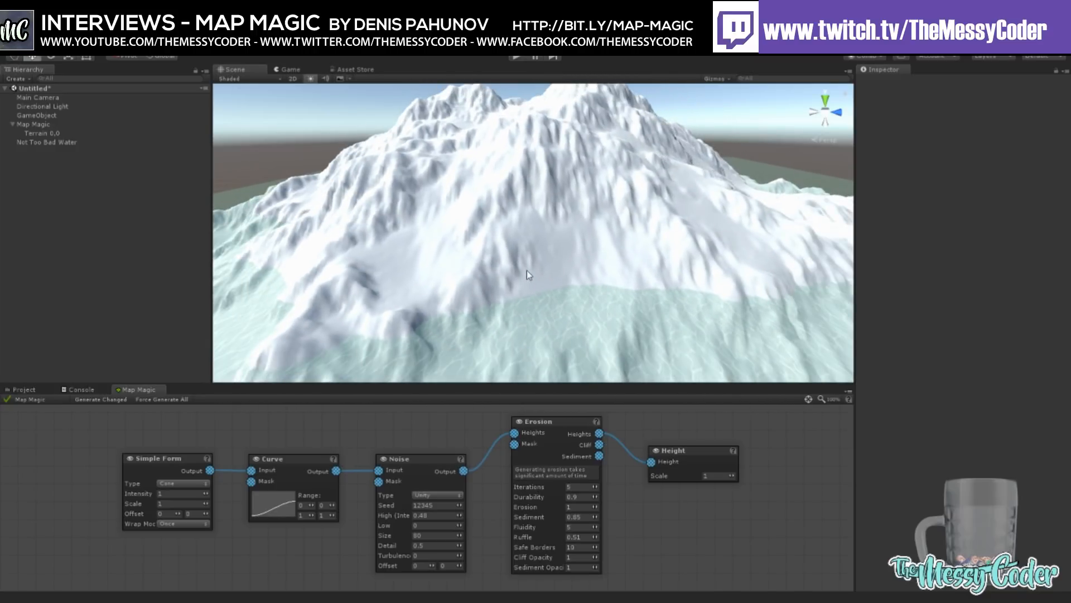
{"action": "right_click_drag", "start_coordinate": [581, 209], "coordinate": [561, 229]}
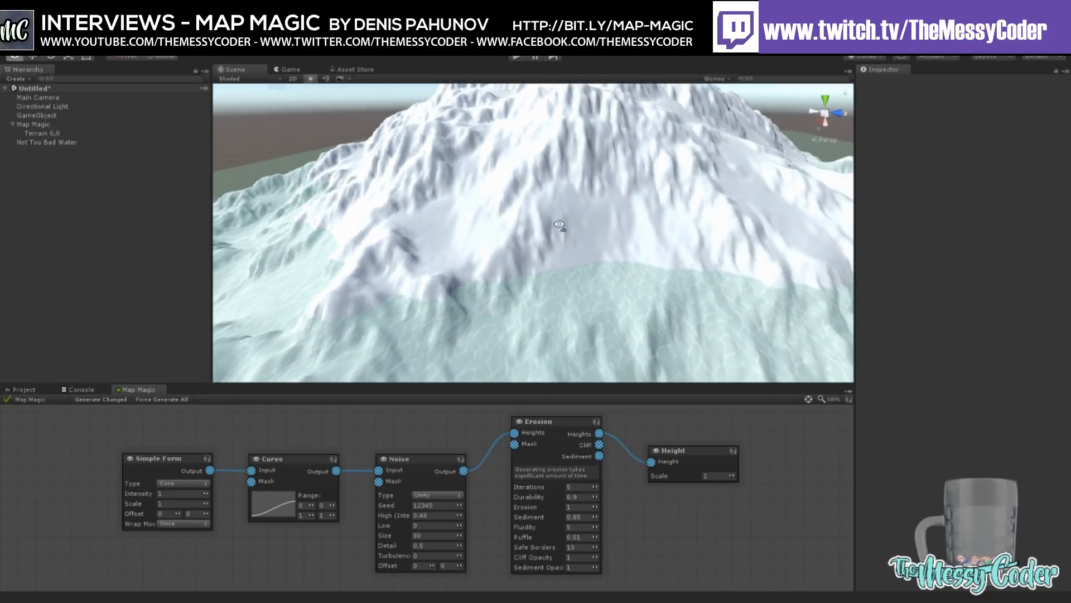
{"action": "middle_click_drag", "start_coordinate": [575, 218], "coordinate": [491, 254]}
{"action": "scroll", "coordinate": [537, 257], "scroll_direction": "up", "scroll_amount": 4}
{"action": "right_click_drag", "start_coordinate": [492, 258], "coordinate": [496, 186]}
{"action": "scroll", "coordinate": [506, 226], "scroll_direction": "down", "scroll_amount": 4}
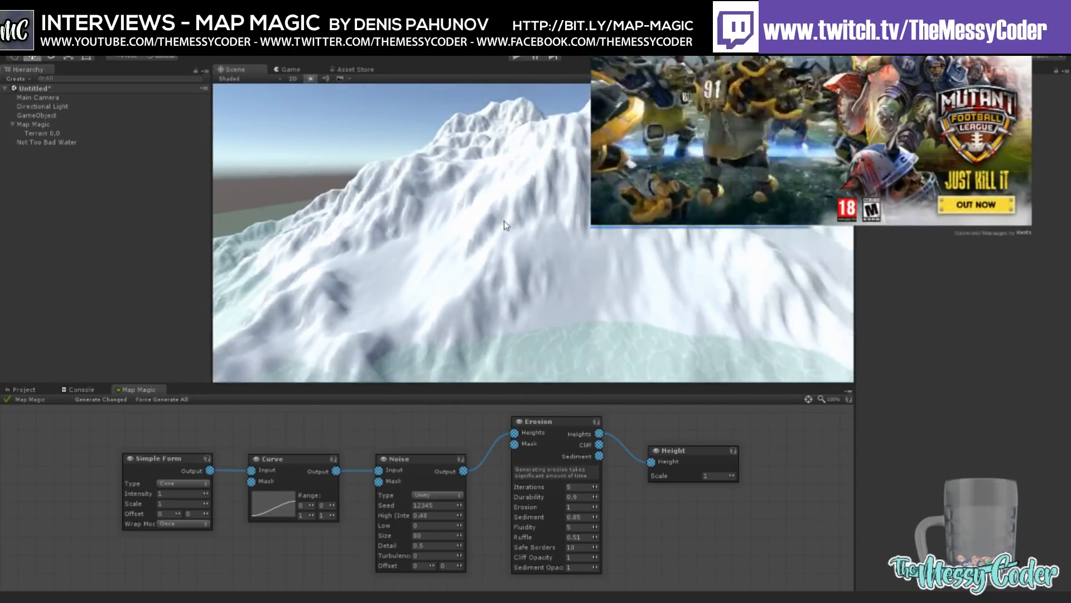
{"action": "right_click_drag", "start_coordinate": [569, 195], "coordinate": [545, 216]}
{"action": "middle_click_drag", "start_coordinate": [545, 215], "coordinate": [499, 241]}
{"action": "mouse_move", "coordinate": [498, 241]}
{"action": "right_mouse_down"}
{"action": "mouse_move", "coordinate": [486, 241]}
{"action": "mouse_move", "coordinate": [489, 276]}
{"action": "mouse_move", "coordinate": [473, 275]}
{"action": "mouse_move", "coordinate": [530, 270]}
{"action": "mouse_move", "coordinate": [503, 250]}
{"action": "right_mouse_up"}
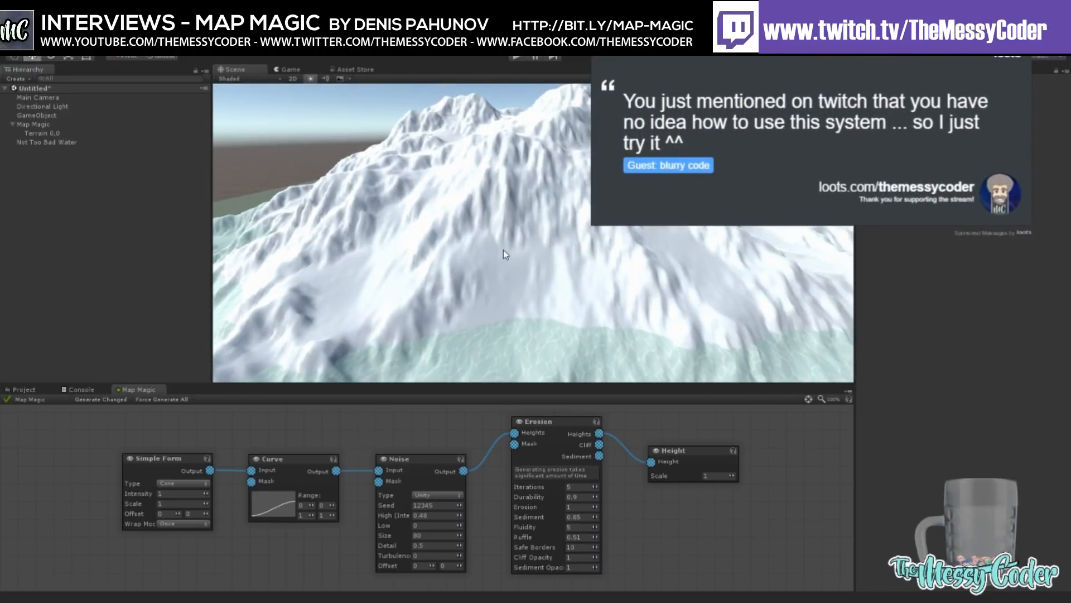
{"action": "scroll", "coordinate": [524, 253], "scroll_direction": "down", "scroll_amount": 1}
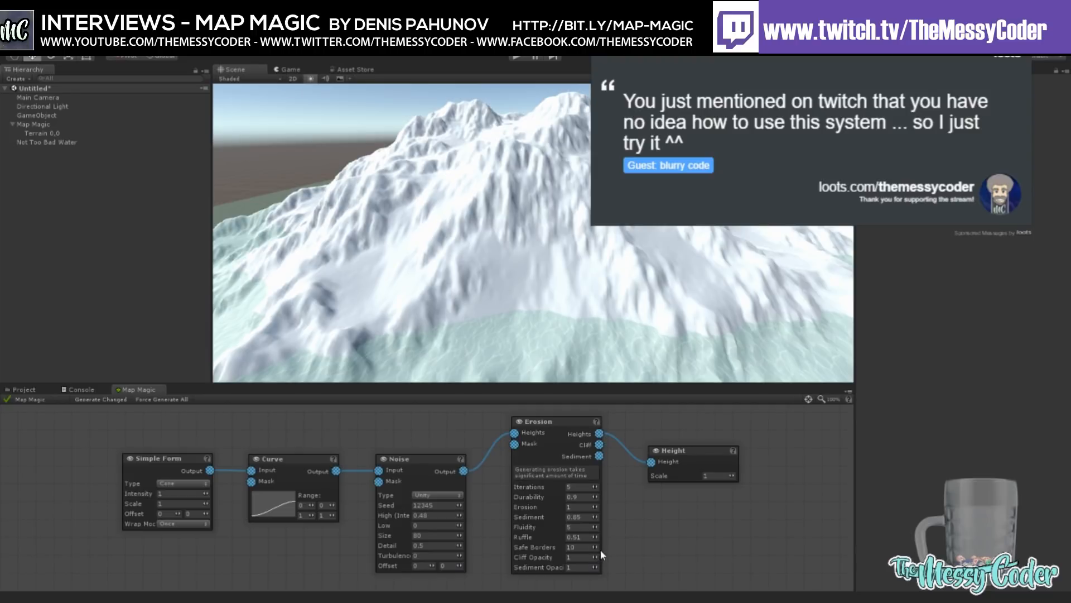
Step: Rearrange the graph nodes into a compact row, leaving a wide gap between Erosion and Height
{"action": "left_click_drag", "start_coordinate": [684, 453], "coordinate": [781, 428]}
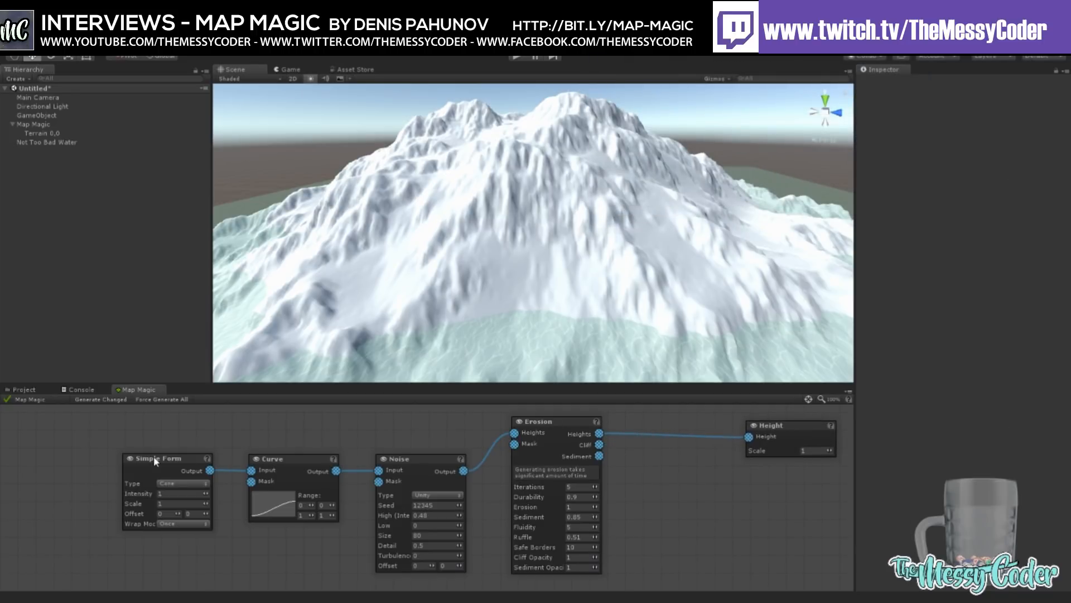
{"action": "left_click_drag", "start_coordinate": [155, 459], "coordinate": [45, 430]}
{"action": "left_click_drag", "start_coordinate": [296, 459], "coordinate": [189, 432]}
{"action": "left_click_drag", "start_coordinate": [412, 459], "coordinate": [323, 432]}
{"action": "left_click_drag", "start_coordinate": [533, 426], "coordinate": [467, 433]}
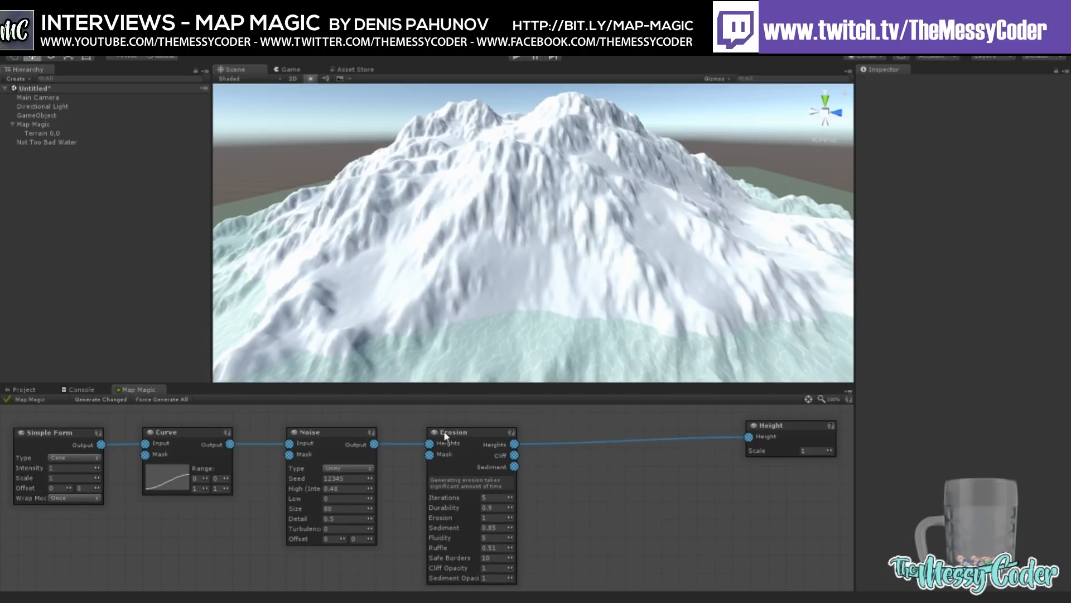
{"action": "left_click_drag", "start_coordinate": [325, 431], "coordinate": [327, 428]}
{"action": "left_click_drag", "start_coordinate": [461, 437], "coordinate": [456, 430]}
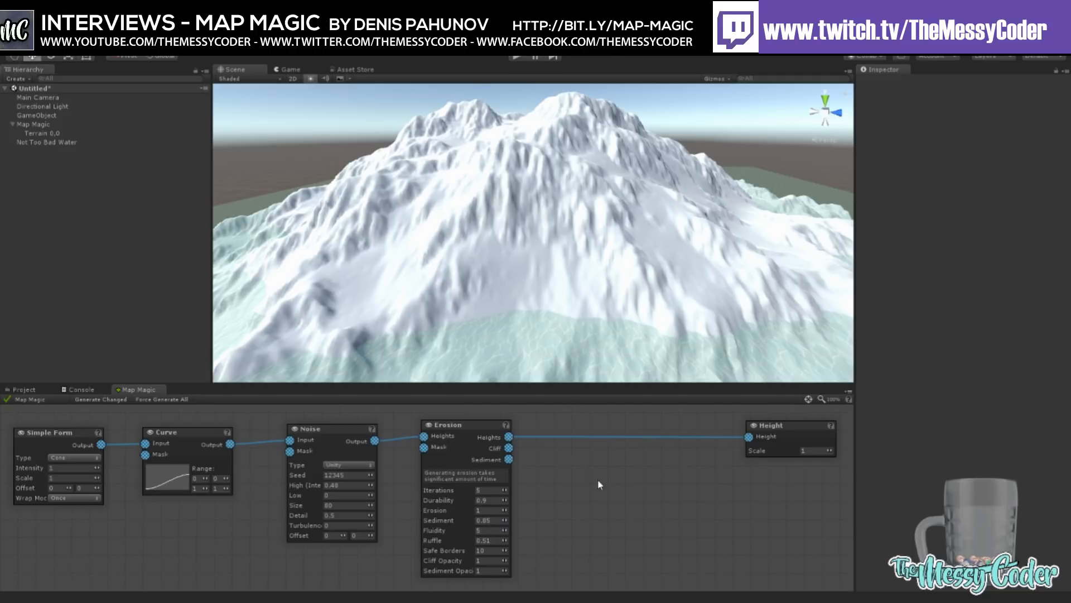
{"action": "middle_click_drag", "start_coordinate": [680, 475], "coordinate": [587, 476]}
{"action": "scroll", "coordinate": [672, 468], "scroll_direction": "down", "scroll_amount": 2}
{"action": "left_click_drag", "start_coordinate": [698, 423], "coordinate": [807, 423]}
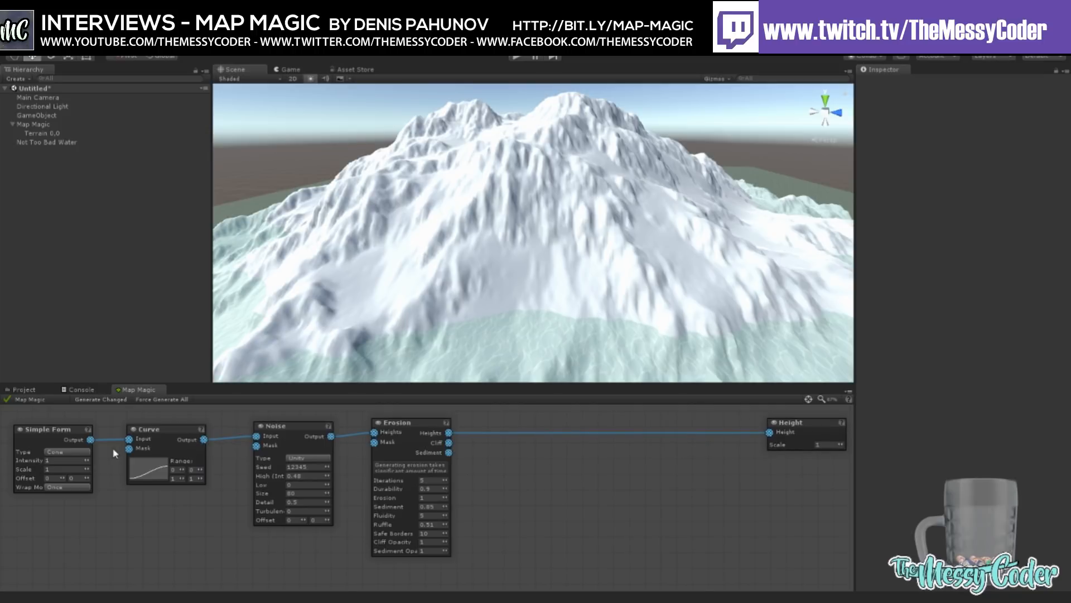
{"action": "left_click_drag", "start_coordinate": [57, 429], "coordinate": [52, 428]}
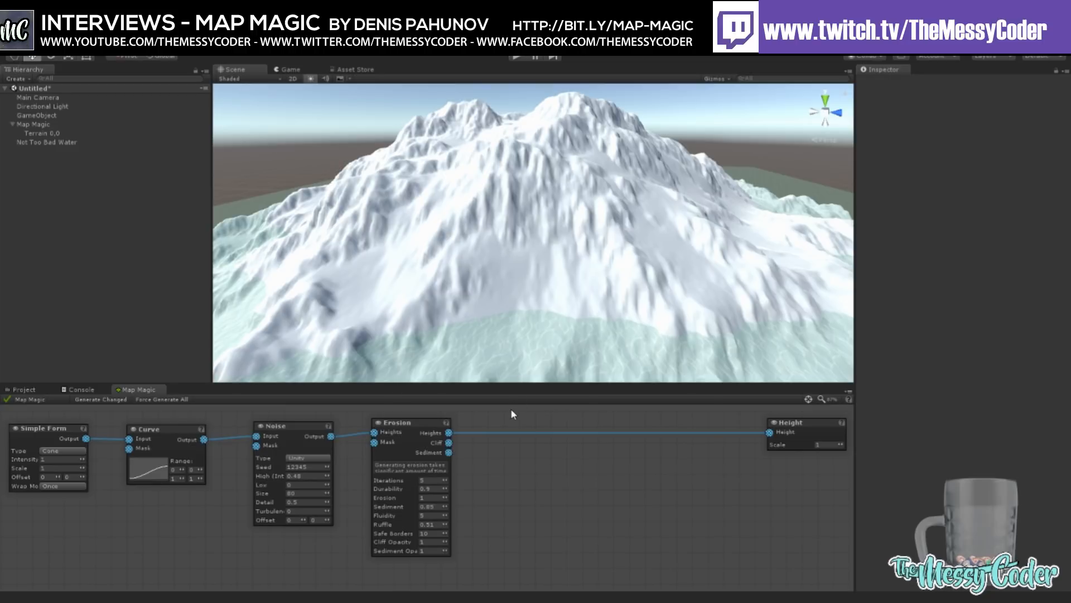
Step: Look over the mountain from another side, add a Textures output node and place it between Erosion and Height
{"action": "right_click_drag", "start_coordinate": [393, 262], "coordinate": [497, 283]}
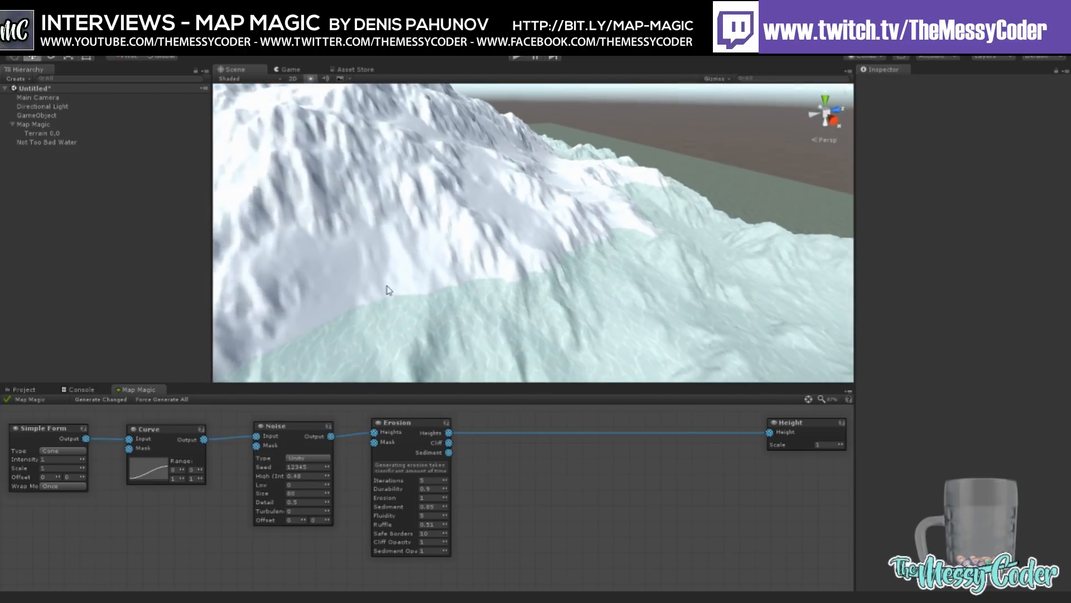
{"action": "right_click_drag", "start_coordinate": [389, 289], "coordinate": [362, 303]}
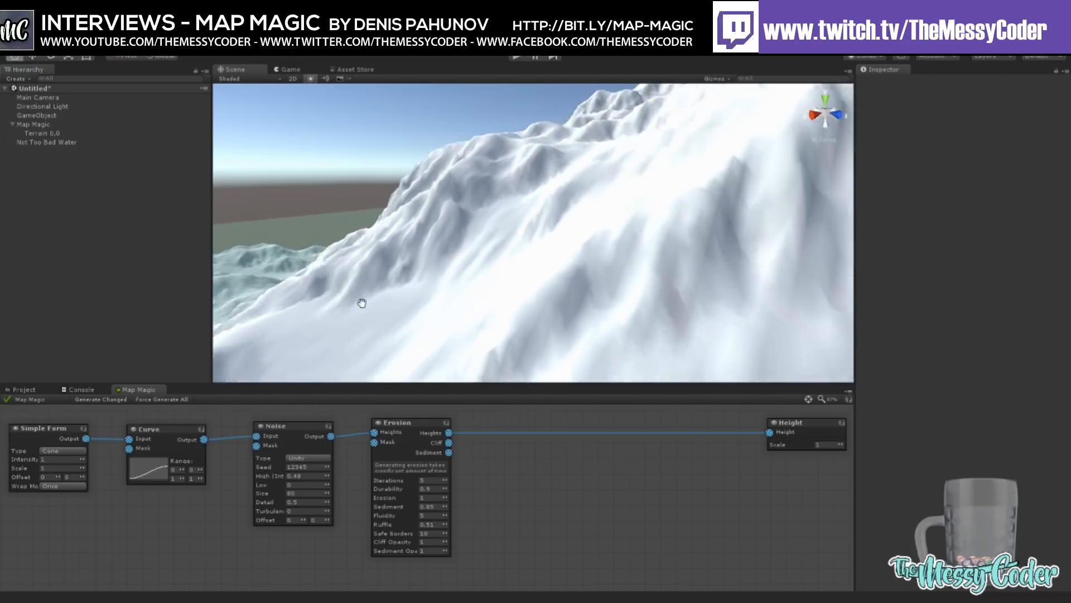
{"action": "middle_click_drag", "start_coordinate": [361, 303], "coordinate": [333, 321]}
{"action": "scroll", "coordinate": [418, 300], "scroll_direction": "down", "scroll_amount": 10}
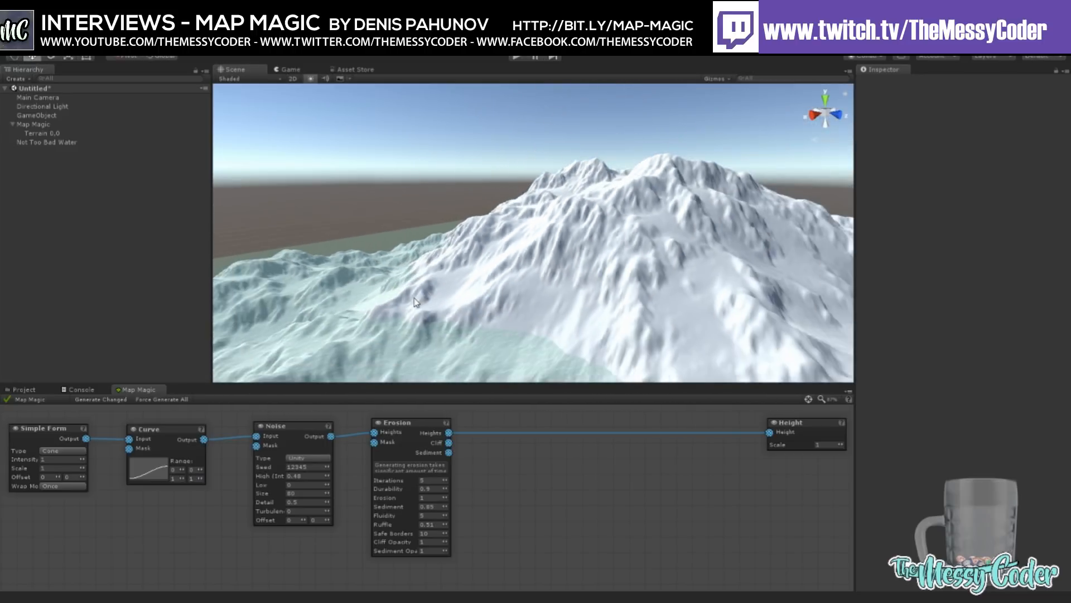
{"action": "mouse_move", "coordinate": [474, 297]}
{"action": "right_mouse_down"}
{"action": "mouse_move", "coordinate": [492, 309]}
{"action": "mouse_move", "coordinate": [512, 307]}
{"action": "mouse_move", "coordinate": [468, 289]}
{"action": "mouse_move", "coordinate": [519, 295]}
{"action": "mouse_move", "coordinate": [493, 301]}
{"action": "right_mouse_up"}
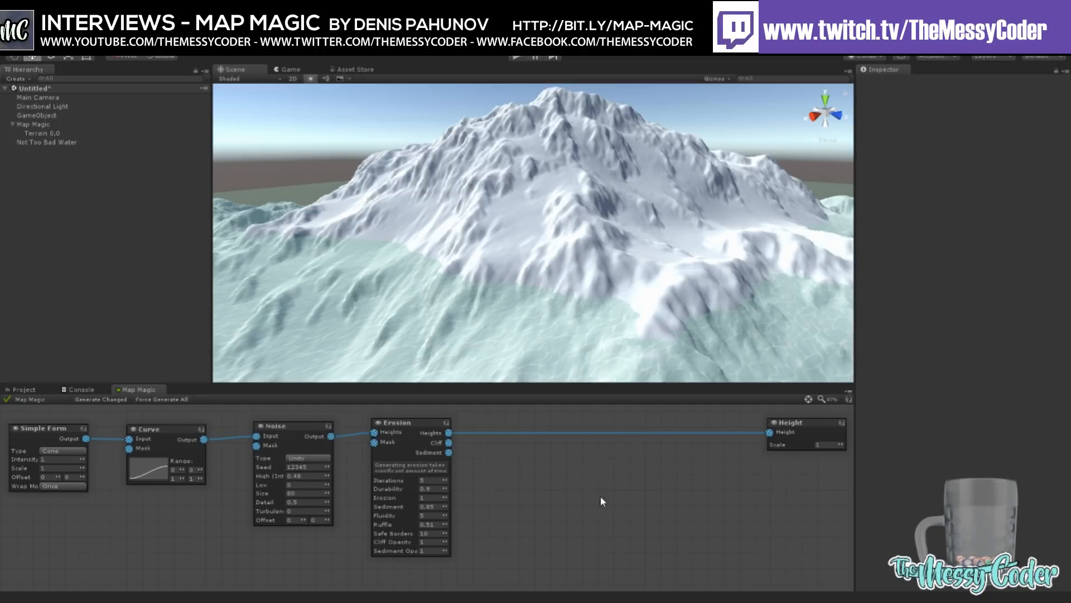
{"action": "left_click", "coordinate": [644, 507]}
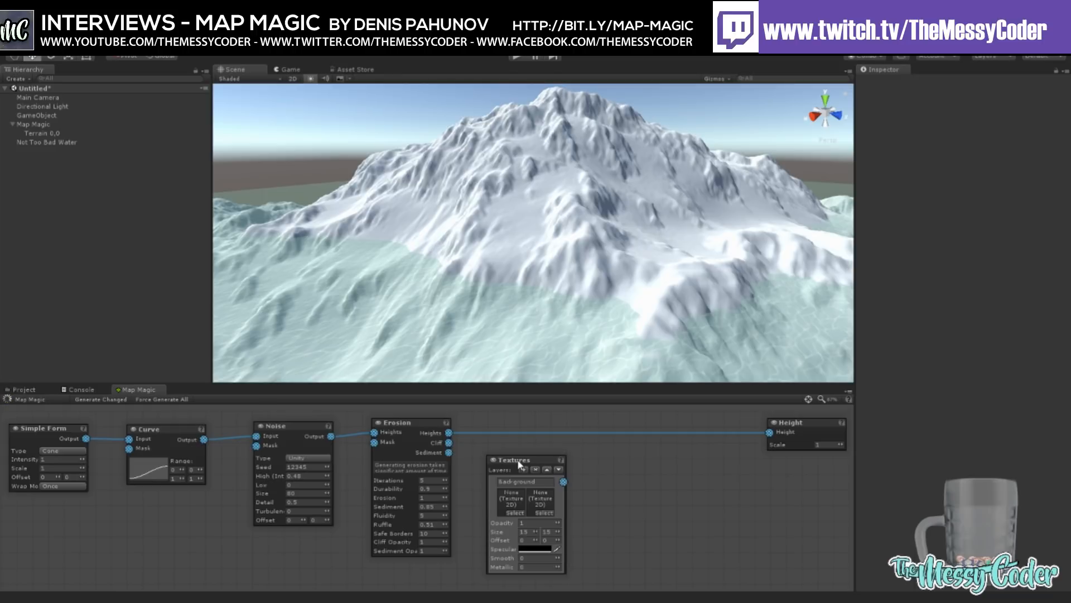
{"action": "left_click_drag", "start_coordinate": [518, 463], "coordinate": [627, 455]}
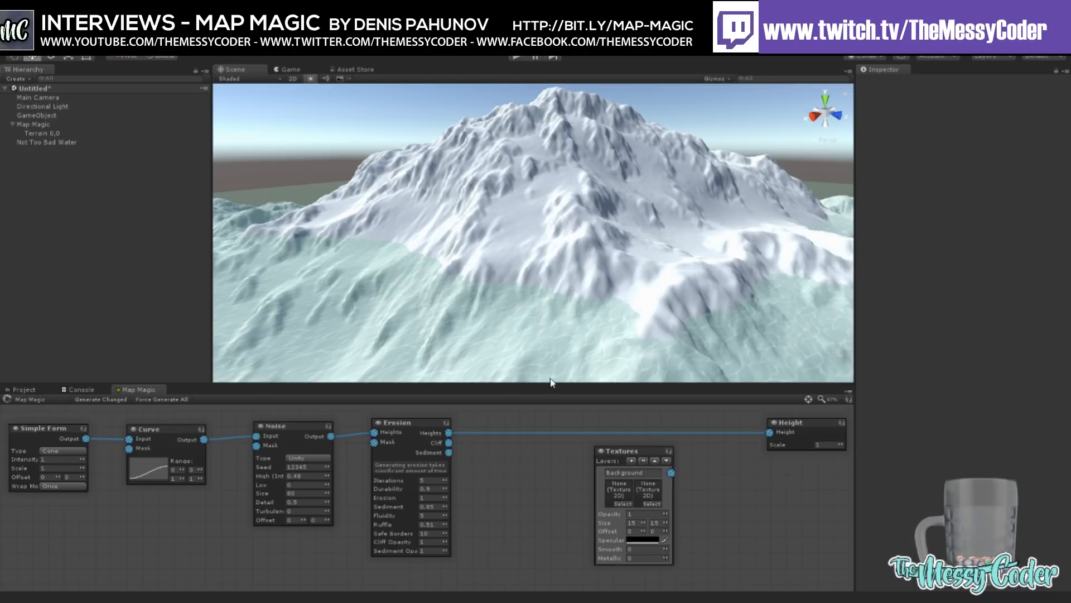
Step: Enlarge the graph area, give the Textures node's background a green grass texture and add a second layer with a grey rock texture
{"action": "left_click_drag", "start_coordinate": [550, 384], "coordinate": [583, 349]}
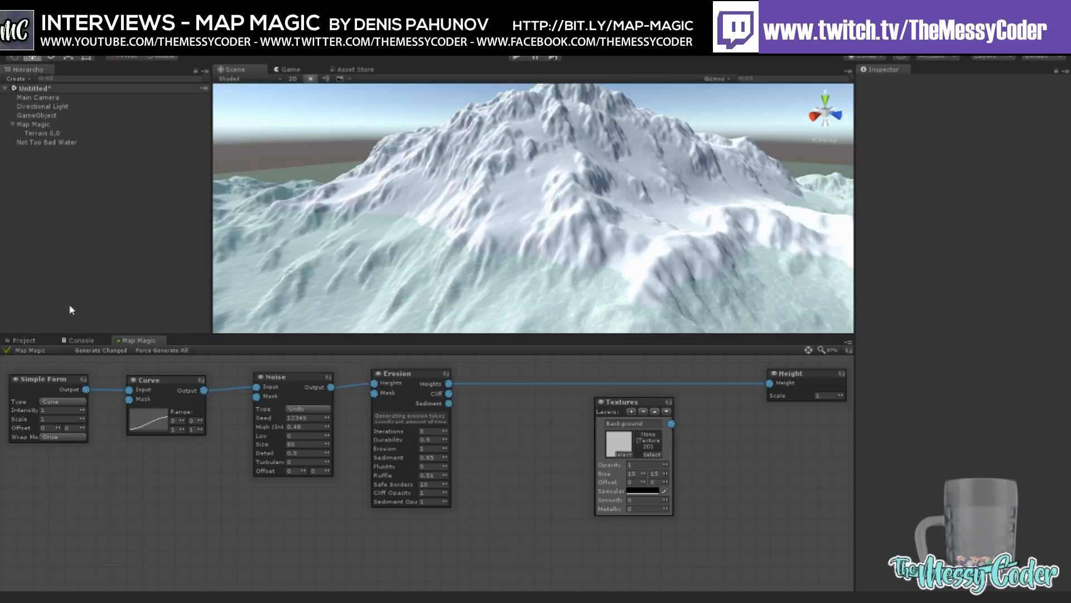
{"action": "left_click", "coordinate": [55, 344]}
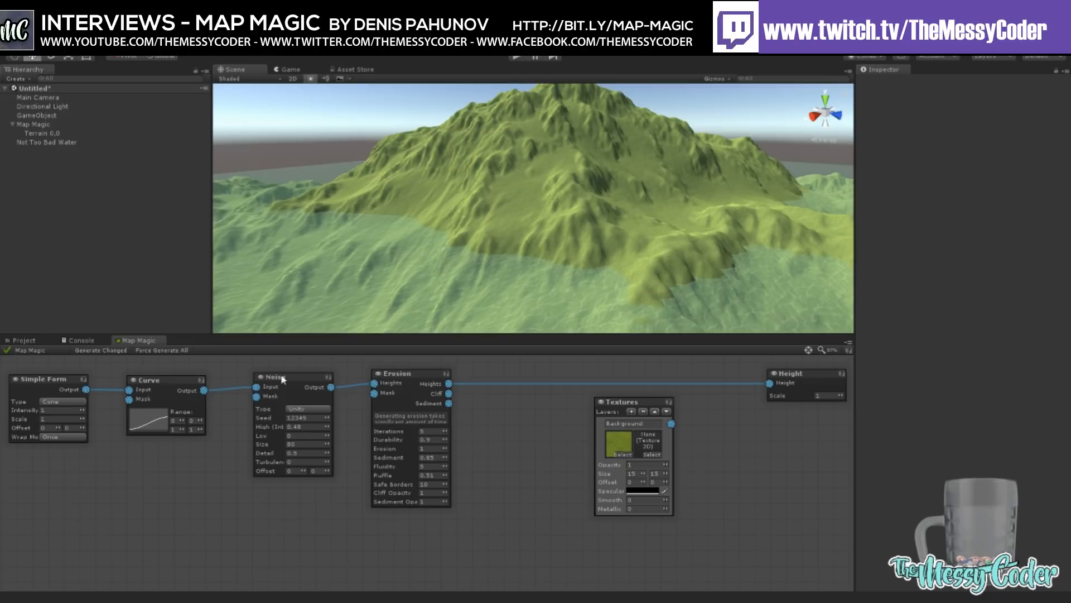
{"action": "left_click", "coordinate": [631, 411]}
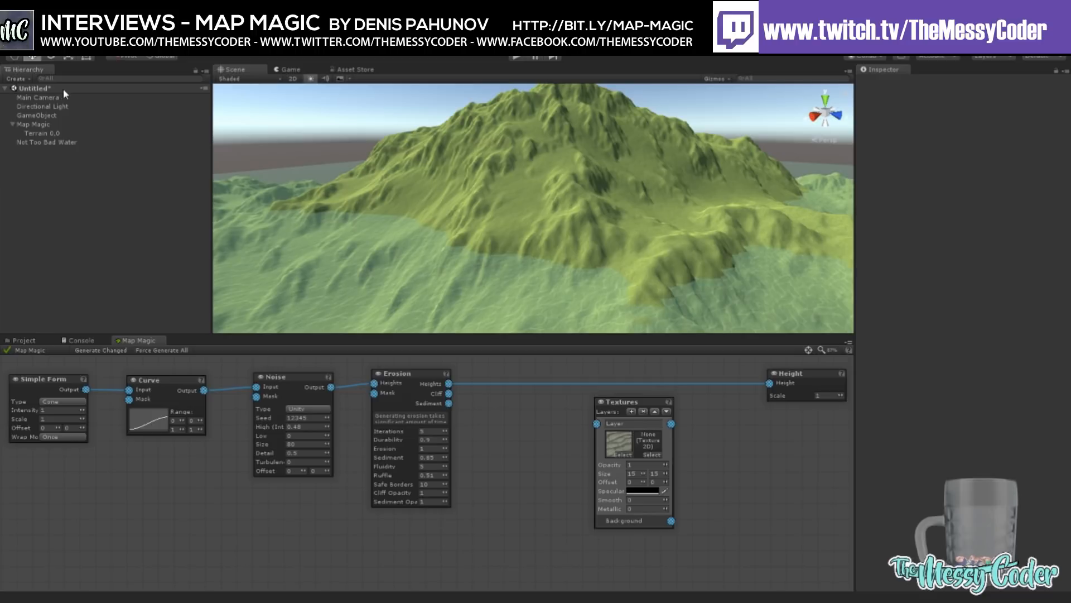
Step: Name the Textures node's grey rock layer Cliff, move it to the bottom, and name the green layer Grass
{"action": "left_click", "coordinate": [639, 423]}
{"action": "type", "text": "Cliff"}
{"action": "left_click", "coordinate": [661, 411]}
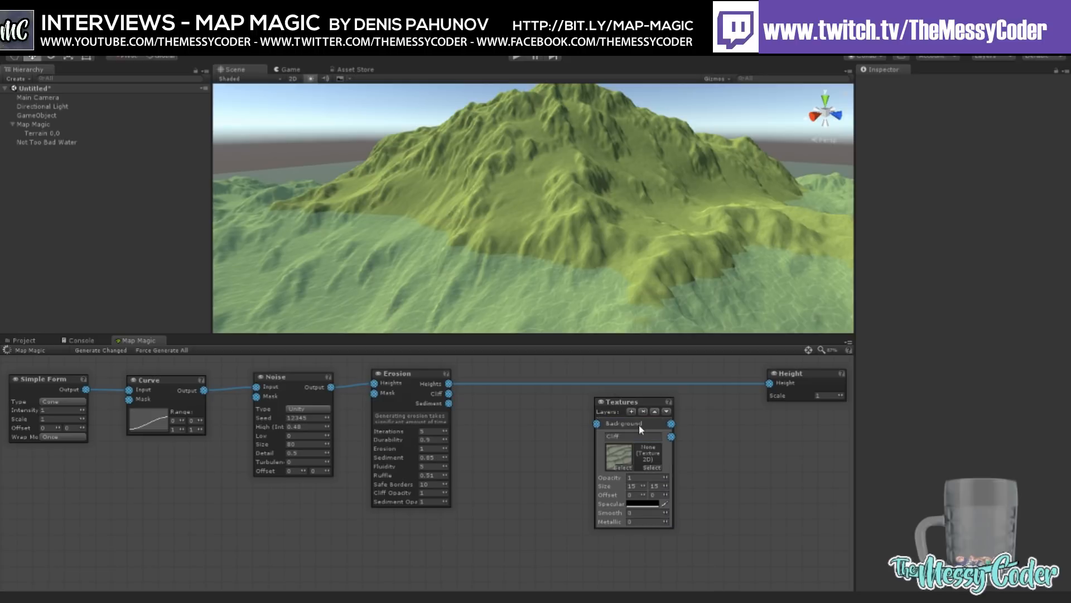
{"action": "left_click", "coordinate": [639, 426]}
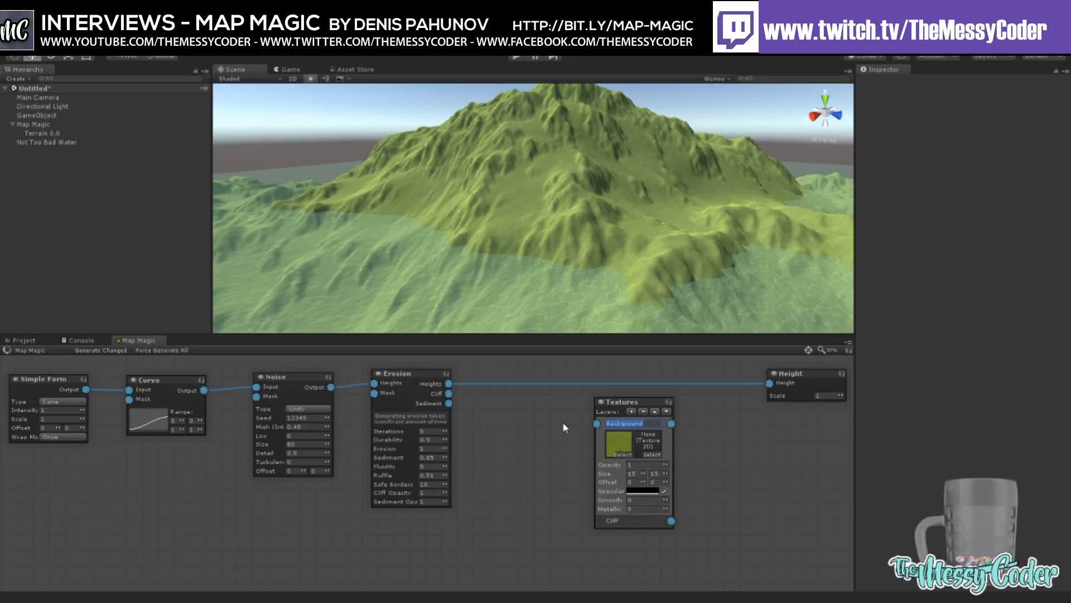
{"action": "type", "text": "Grass"}
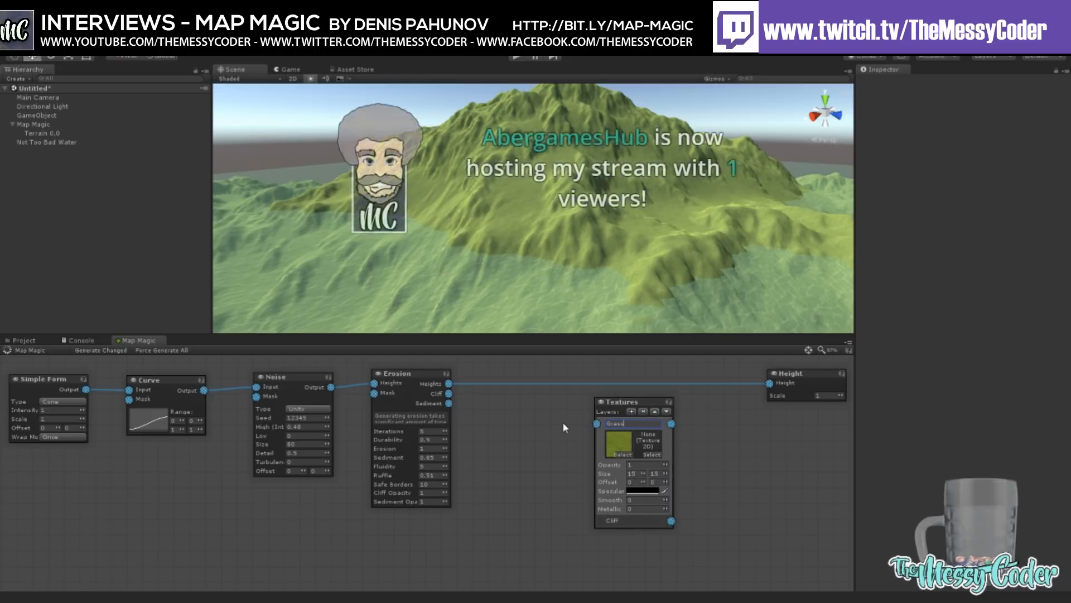
{"action": "left_click", "coordinate": [638, 520]}
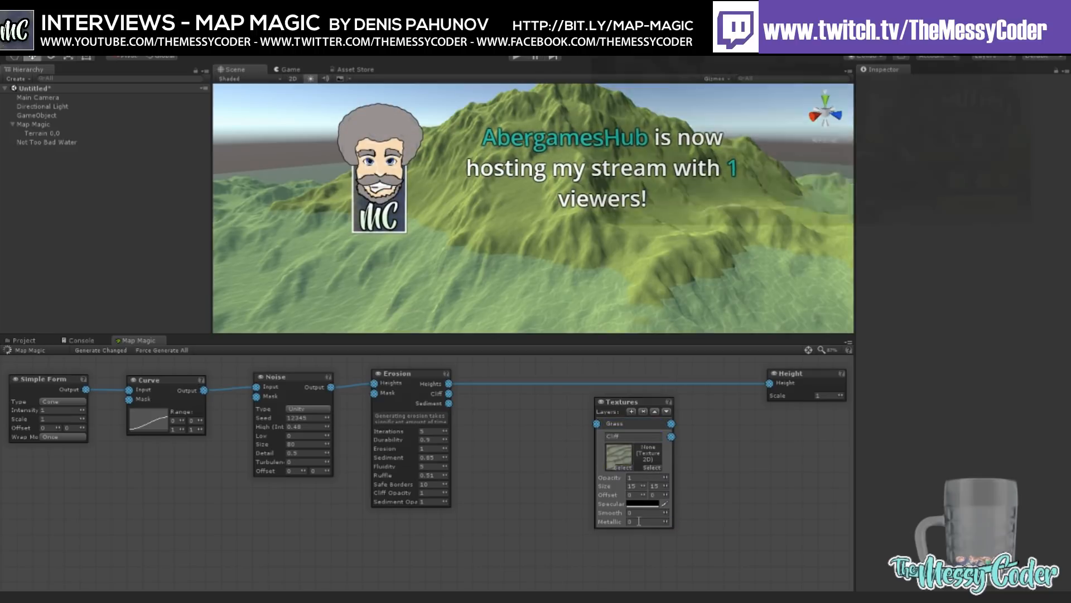
Step: Move the Grass layer below the Cliff layer in the Textures node
{"action": "left_click", "coordinate": [636, 423]}
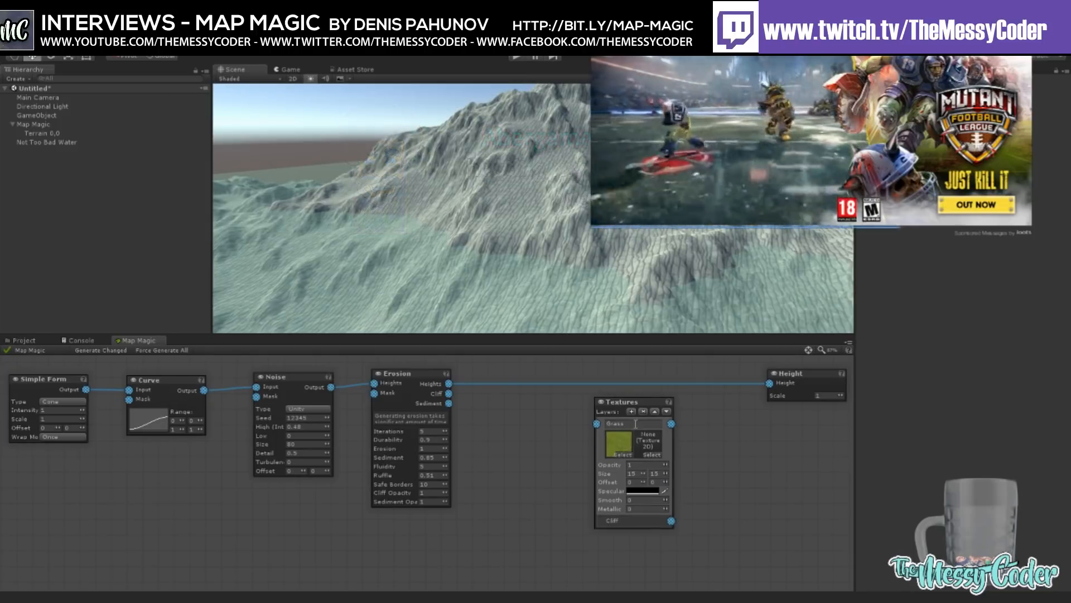
{"action": "left_click", "coordinate": [625, 518]}
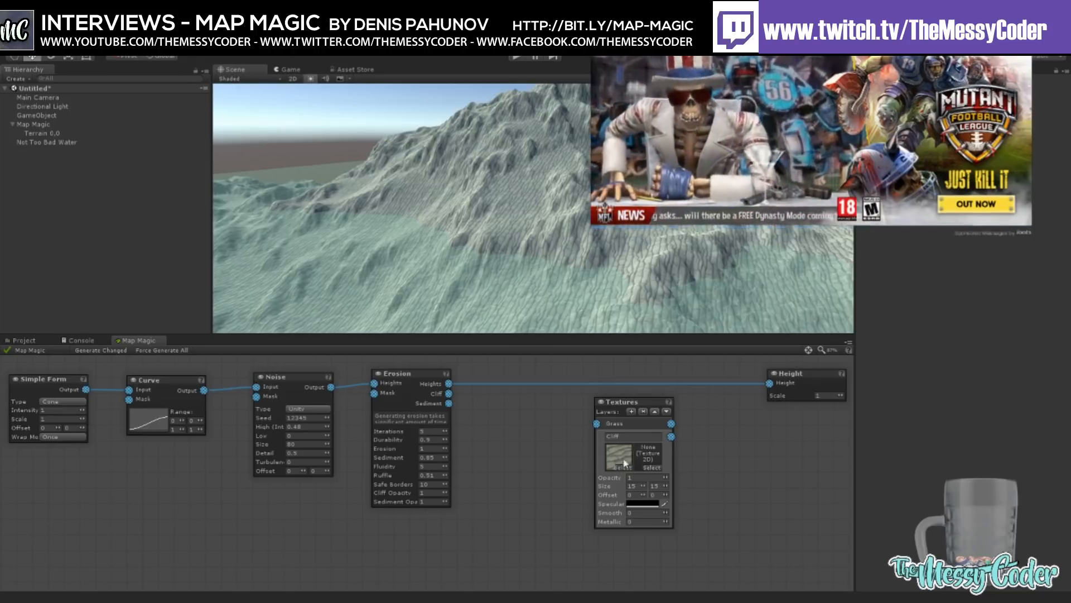
{"action": "left_click", "coordinate": [642, 437]}
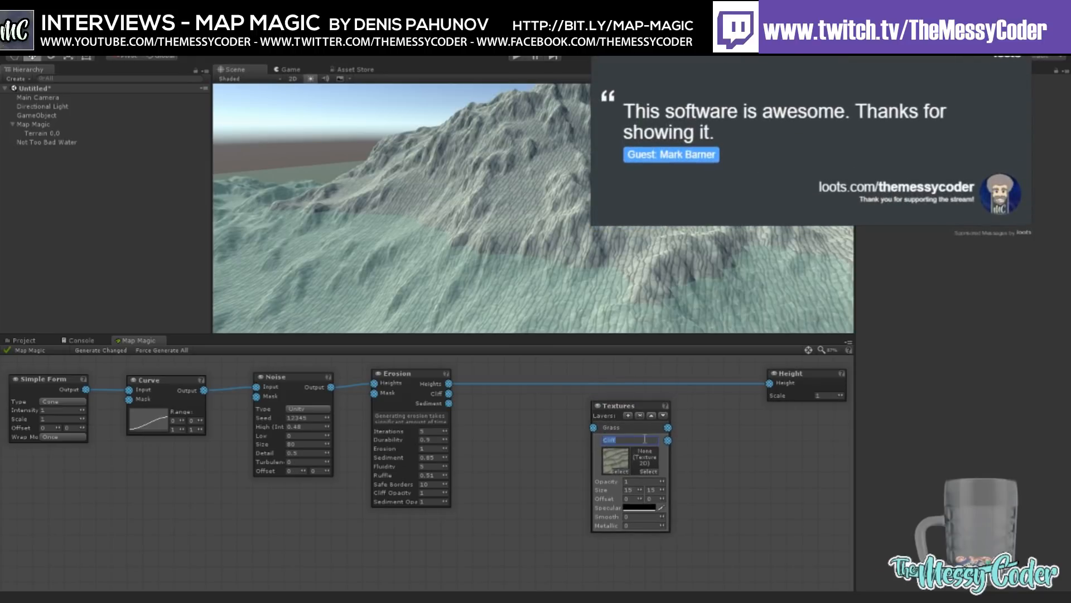
{"action": "left_click_drag", "start_coordinate": [662, 438], "coordinate": [651, 439]}
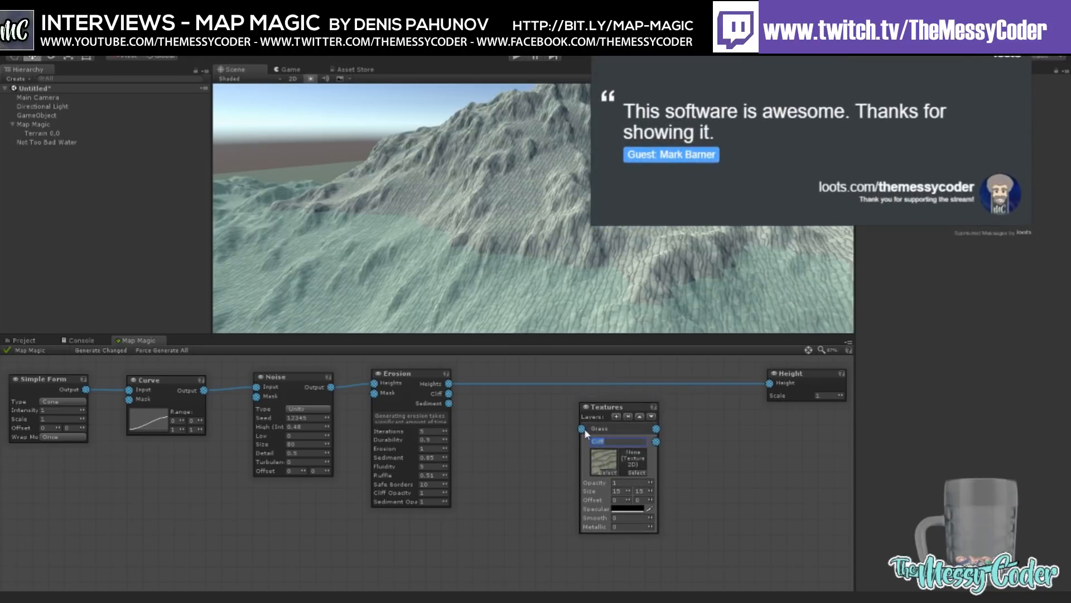
{"action": "left_click", "coordinate": [595, 429]}
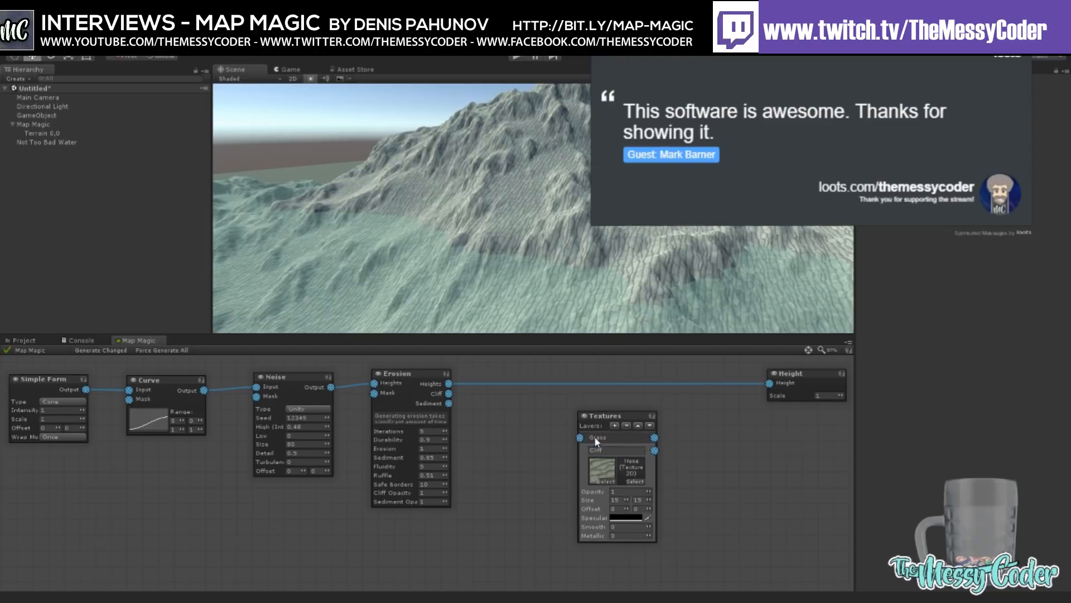
{"action": "left_click", "coordinate": [649, 426]}
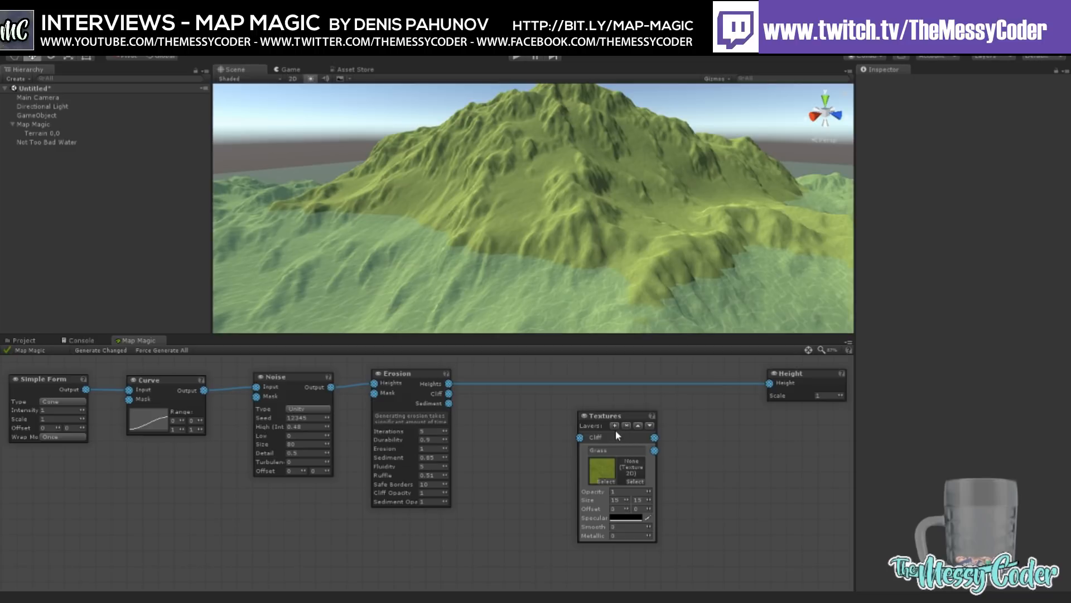
Step: Shift Textures closer to Erosion, add a Slope node beside it and feed it from Erosion's Heights output
{"action": "left_click_drag", "start_coordinate": [605, 416], "coordinate": [532, 410]}
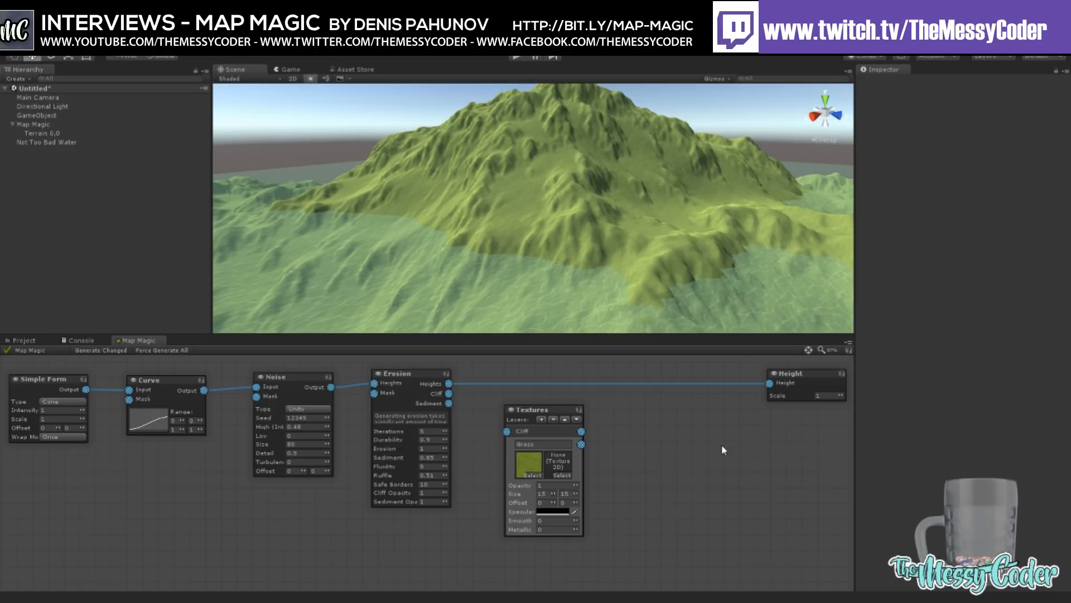
{"action": "left_click", "coordinate": [777, 394]}
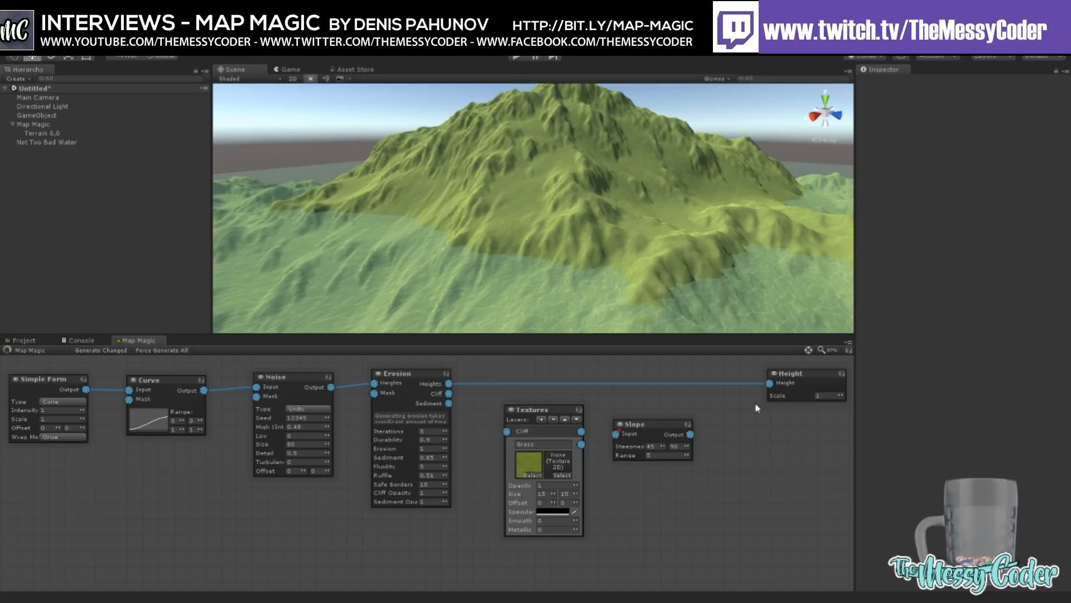
{"action": "left_click_drag", "start_coordinate": [649, 424], "coordinate": [663, 414]}
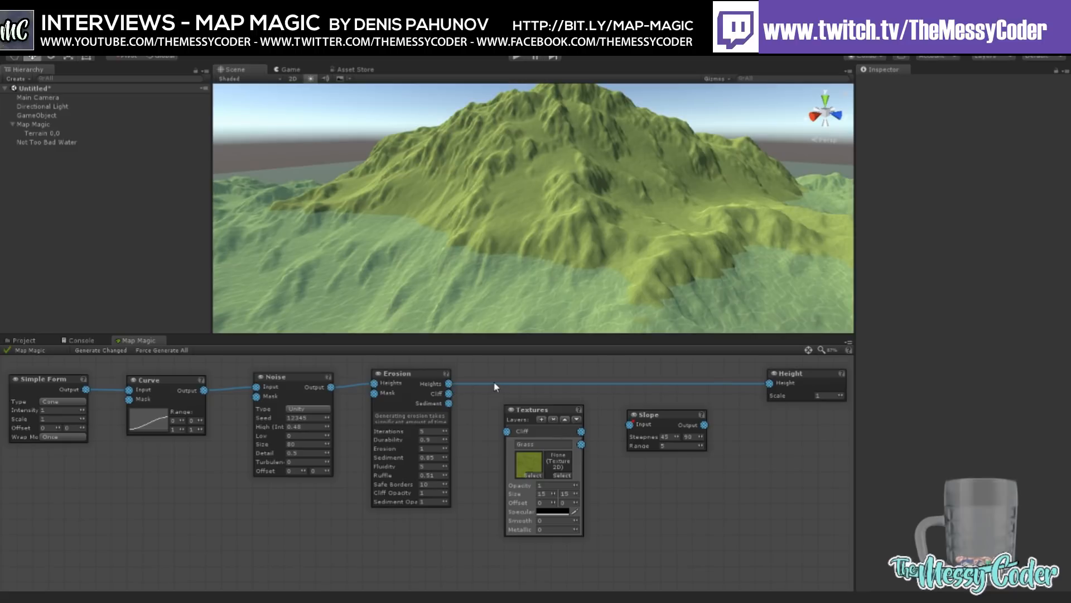
{"action": "left_click_drag", "start_coordinate": [448, 384], "coordinate": [630, 424]}
Step: Place the Slope node between Erosion and Textures and connect its output to the Cliff layer
{"action": "left_click_drag", "start_coordinate": [544, 413], "coordinate": [743, 437]}
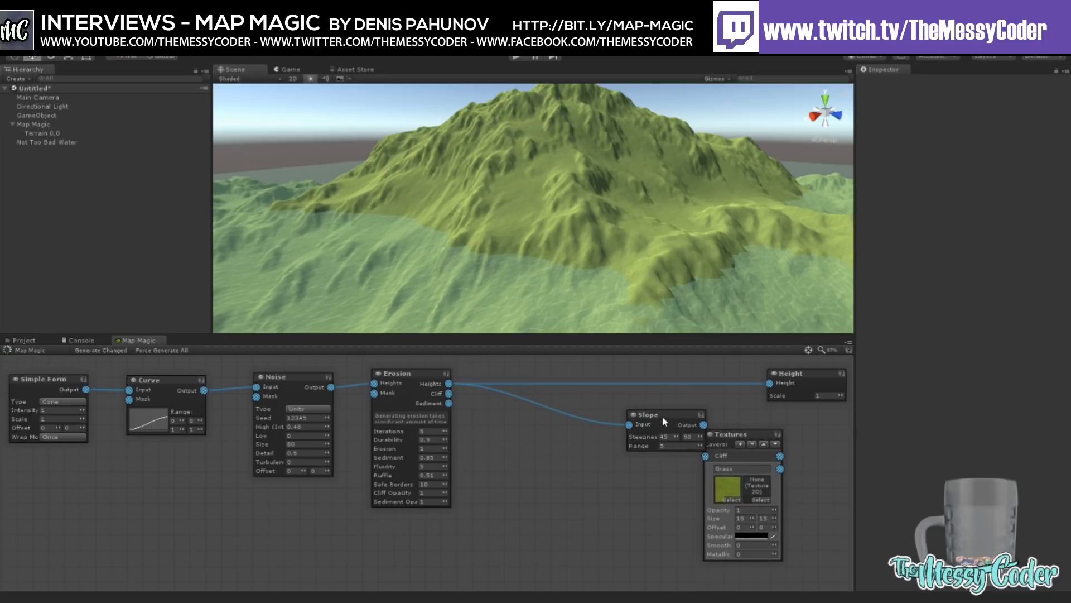
{"action": "left_click_drag", "start_coordinate": [662, 416], "coordinate": [512, 415]}
{"action": "left_click_drag", "start_coordinate": [720, 432], "coordinate": [618, 407]}
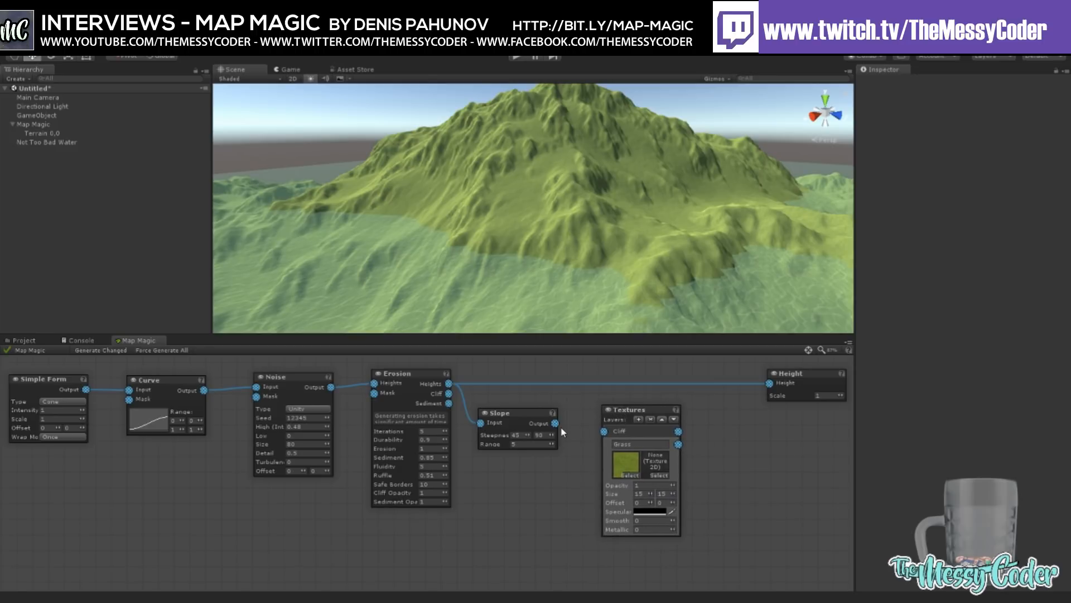
{"action": "left_click_drag", "start_coordinate": [555, 423], "coordinate": [634, 403]}
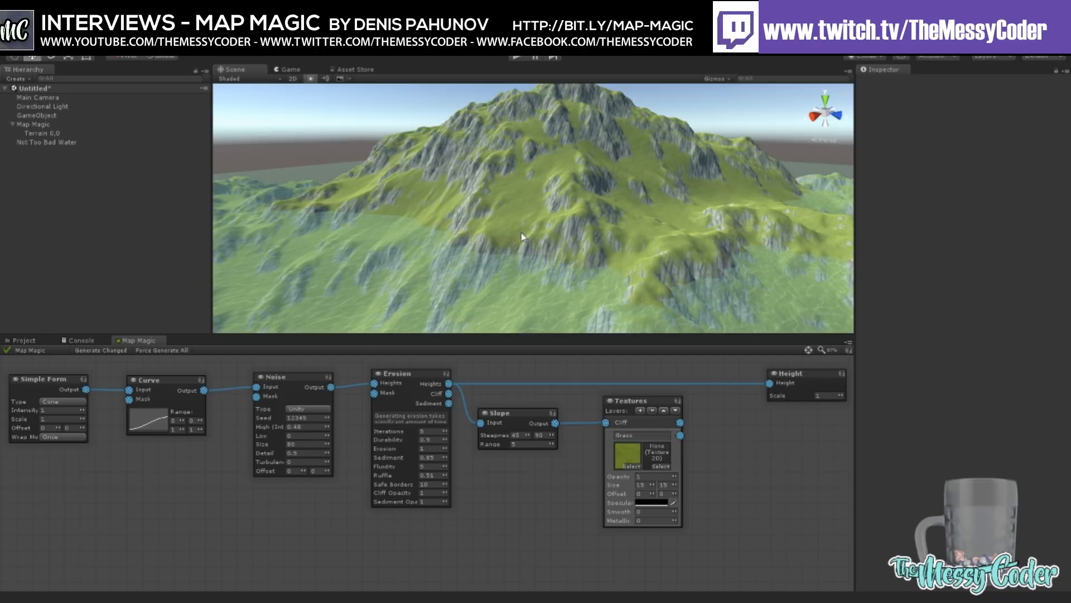
Step: Examine how rock and grass are distributed on the mountain slopes, from close up and from several angles
{"action": "scroll", "coordinate": [523, 238], "scroll_direction": "up", "scroll_amount": 5}
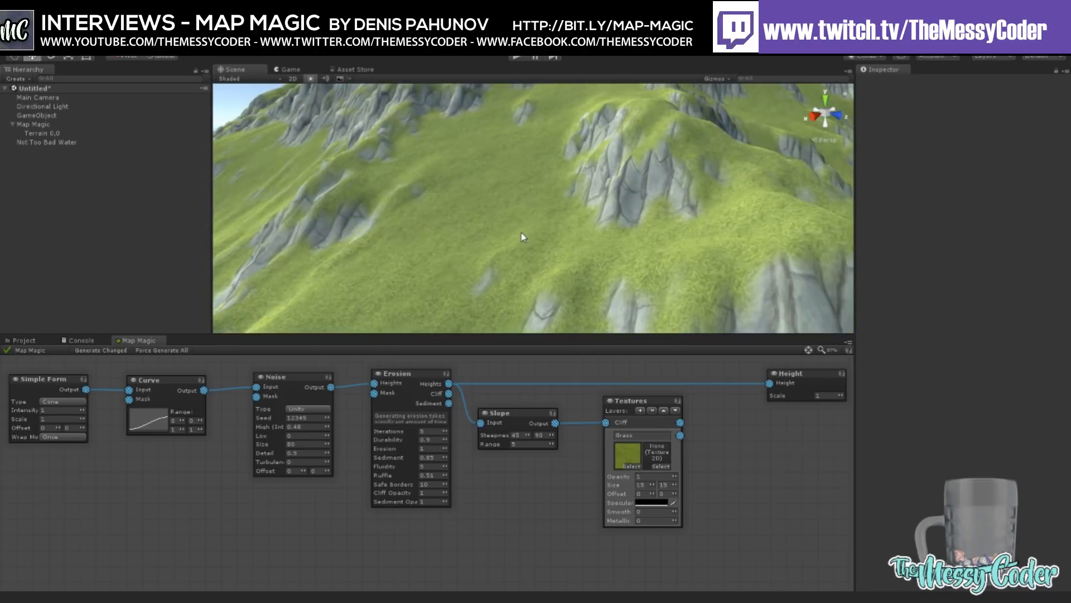
{"action": "right_click_drag", "start_coordinate": [516, 231], "coordinate": [644, 177]}
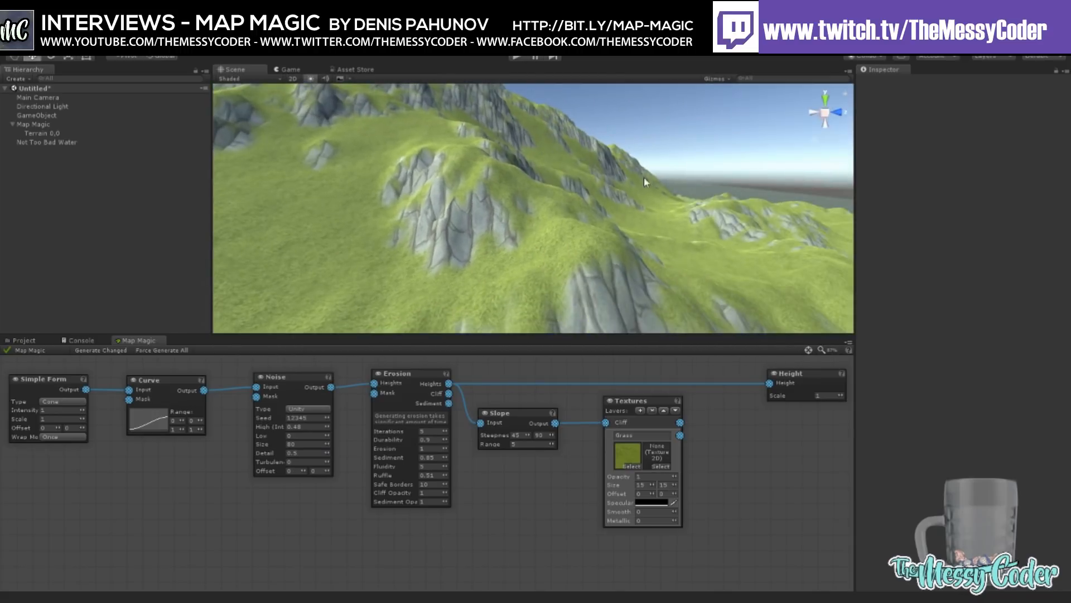
{"action": "right_click_drag", "start_coordinate": [530, 208], "coordinate": [541, 274]}
{"action": "scroll", "coordinate": [536, 272], "scroll_direction": "up", "scroll_amount": 4}
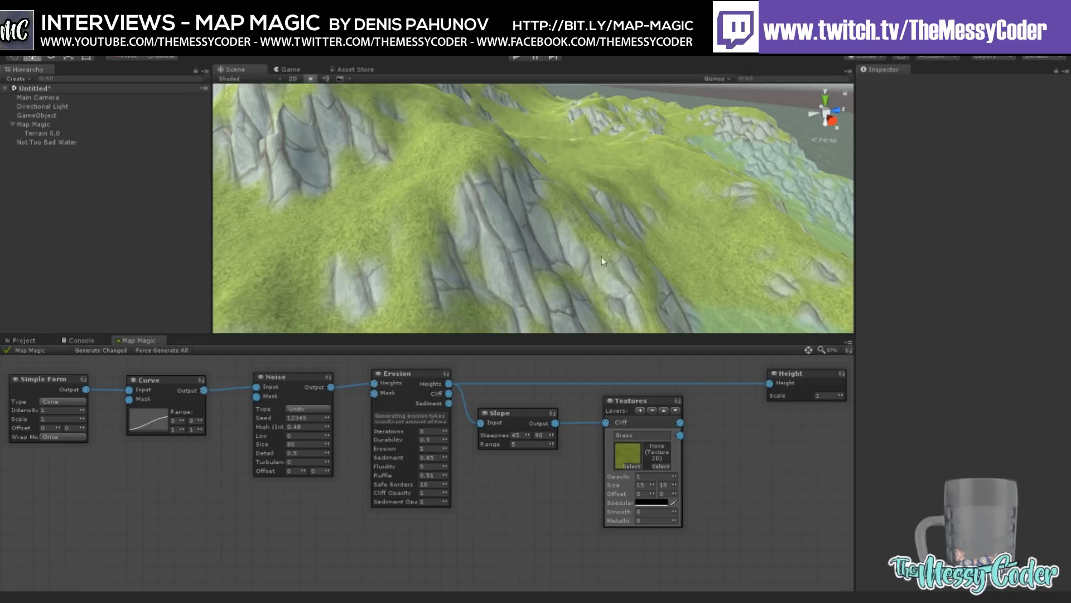
{"action": "scroll", "coordinate": [552, 231], "scroll_direction": "down", "scroll_amount": 3}
{"action": "right_click_drag", "start_coordinate": [580, 224], "coordinate": [439, 193]}
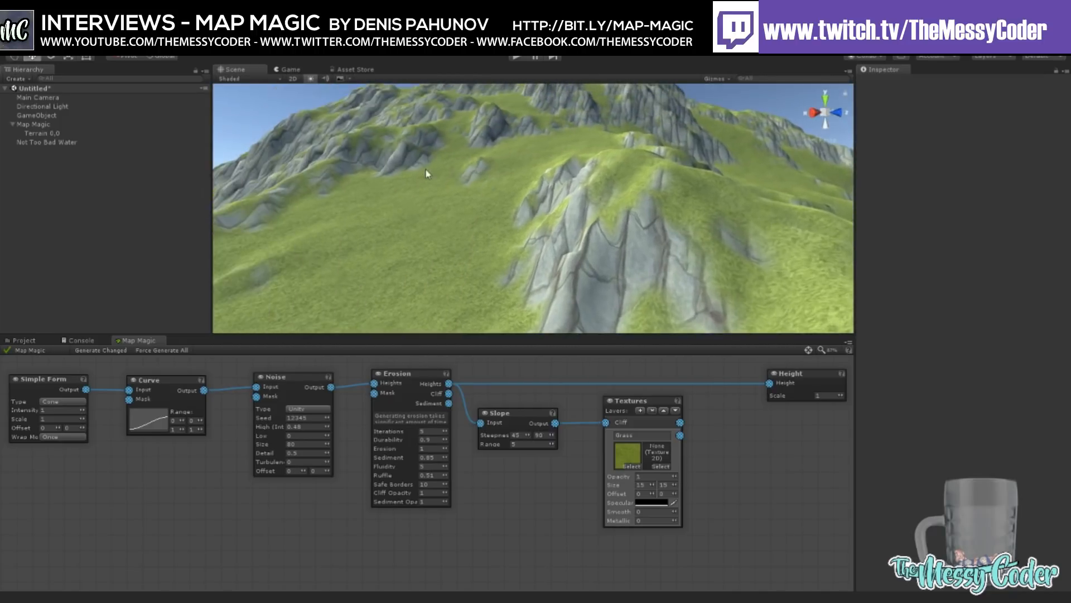
{"action": "right_click_drag", "start_coordinate": [494, 215], "coordinate": [651, 255]}
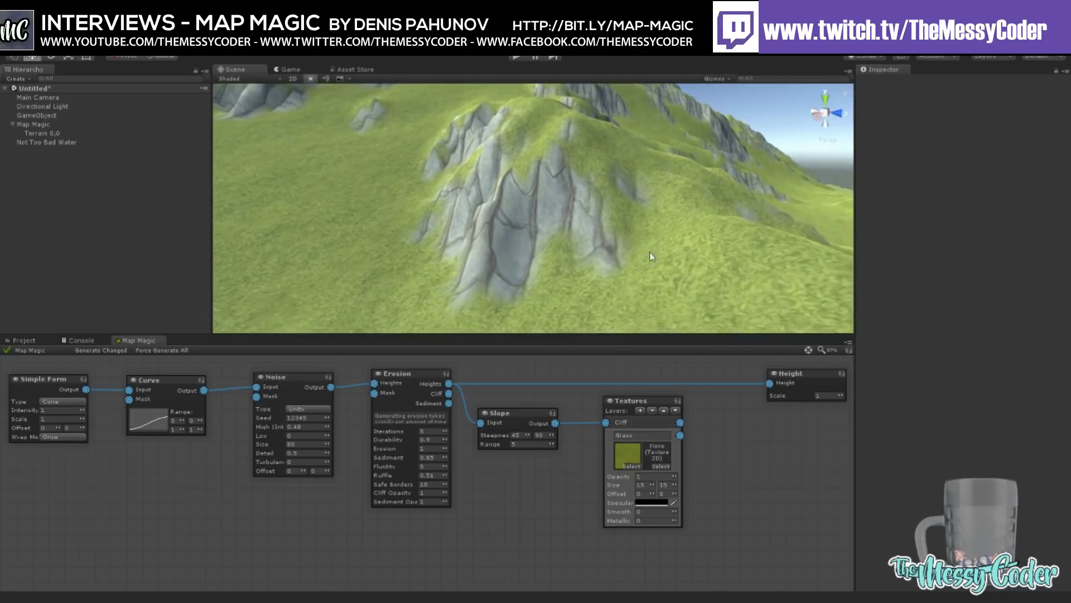
{"action": "scroll", "coordinate": [537, 235], "scroll_direction": "down", "scroll_amount": 5}
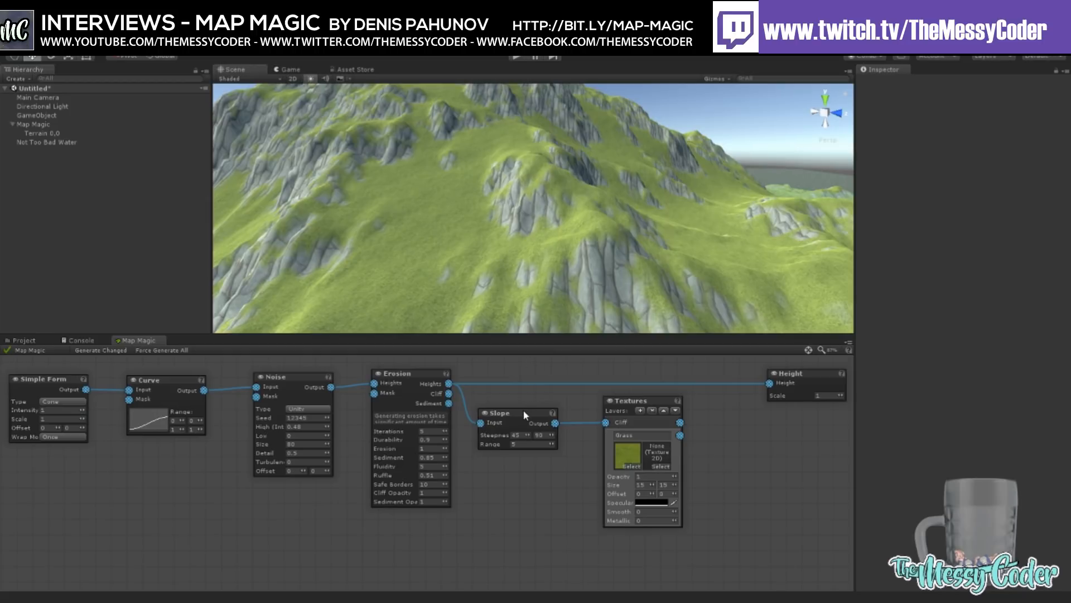
Step: Add a map Portal node below Slope, feed it from Erosion's Heights output and name it Heights
{"action": "left_click_drag", "start_coordinate": [524, 414], "coordinate": [538, 398]}
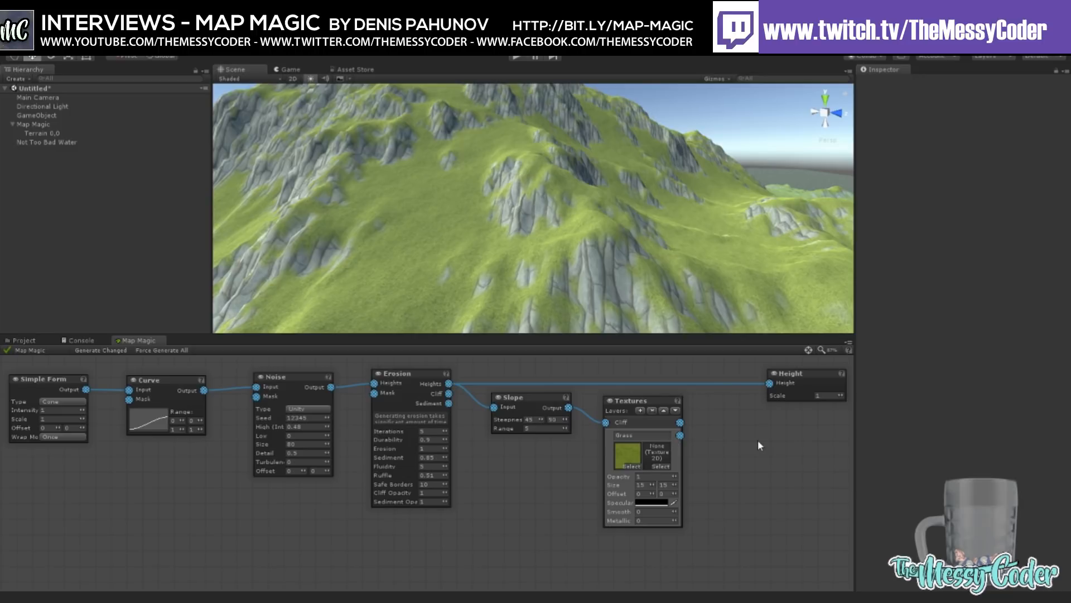
{"action": "left_click", "coordinate": [791, 481]}
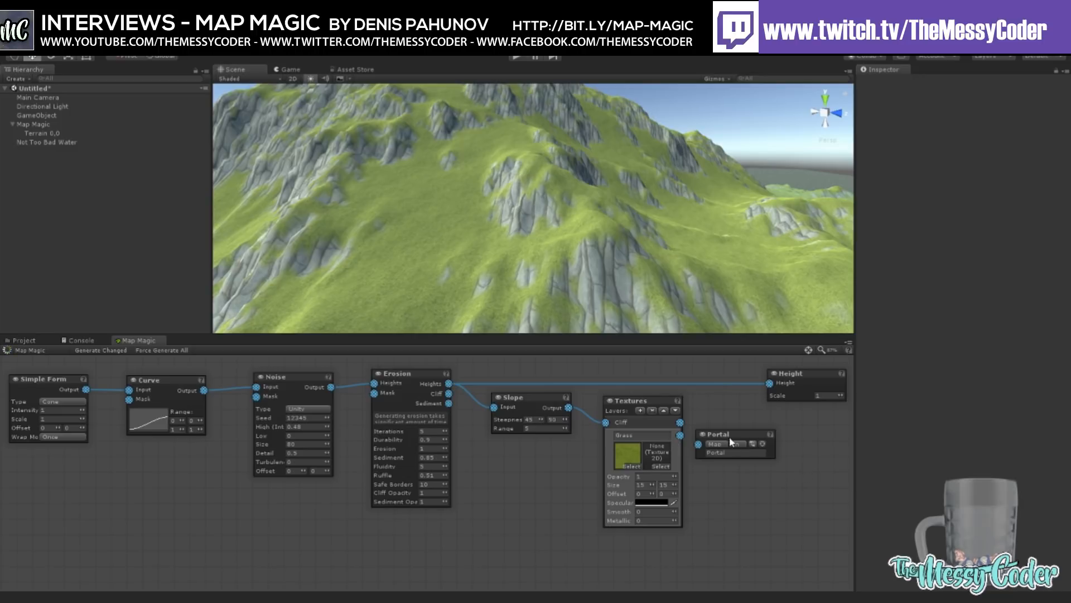
{"action": "left_click_drag", "start_coordinate": [731, 435], "coordinate": [741, 438]}
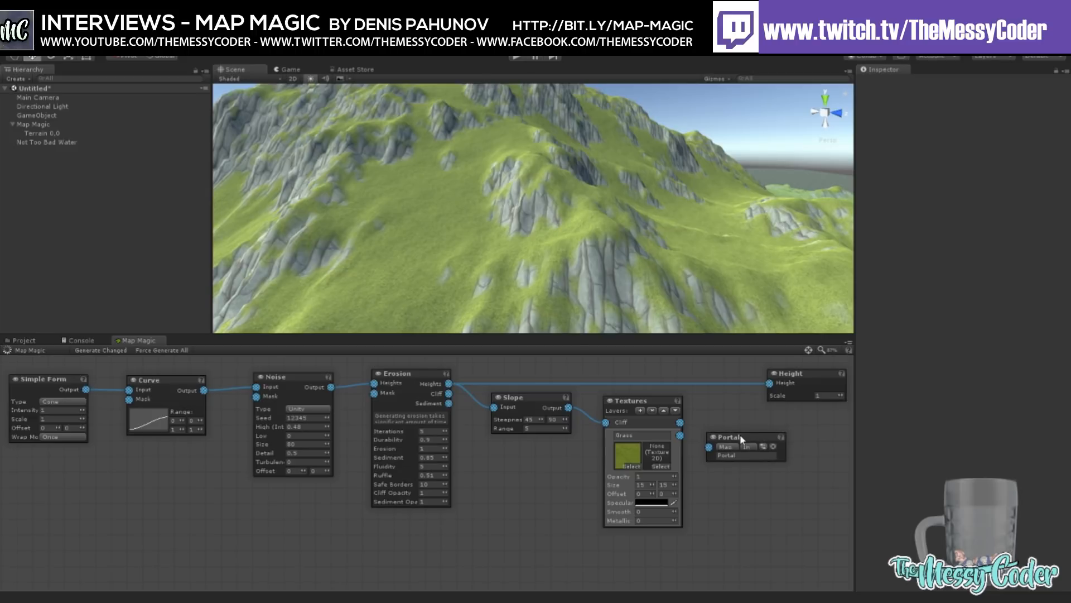
{"action": "scroll", "coordinate": [739, 437], "scroll_direction": "down", "scroll_amount": 2}
{"action": "middle_click_drag", "start_coordinate": [731, 486], "coordinate": [641, 492]}
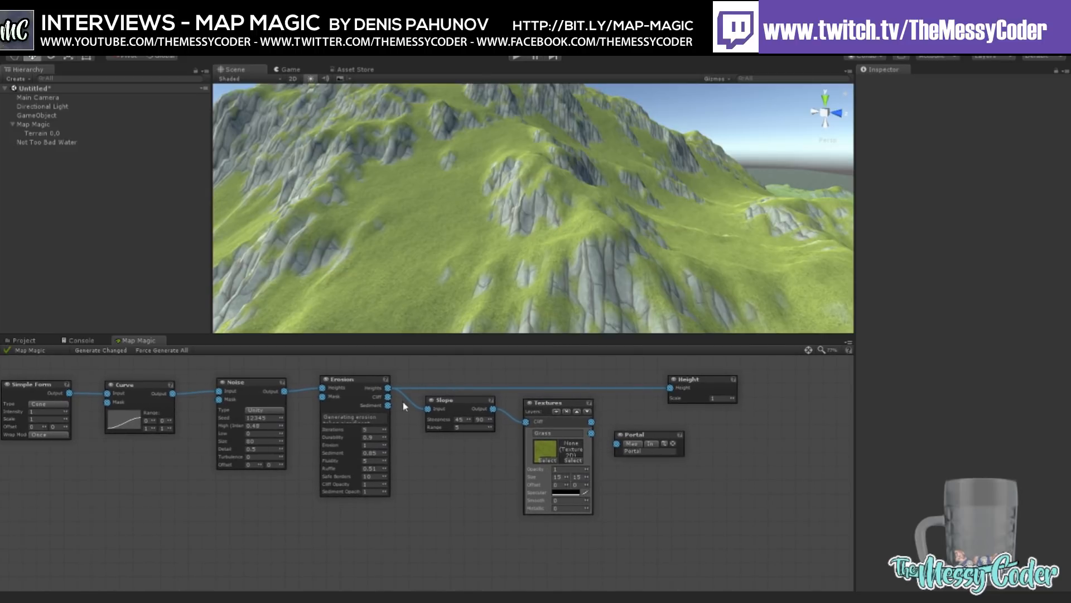
{"action": "left_click_drag", "start_coordinate": [392, 393], "coordinate": [557, 413]}
{"action": "left_click_drag", "start_coordinate": [621, 443], "coordinate": [446, 502]}
{"action": "left_click", "coordinate": [463, 514]}
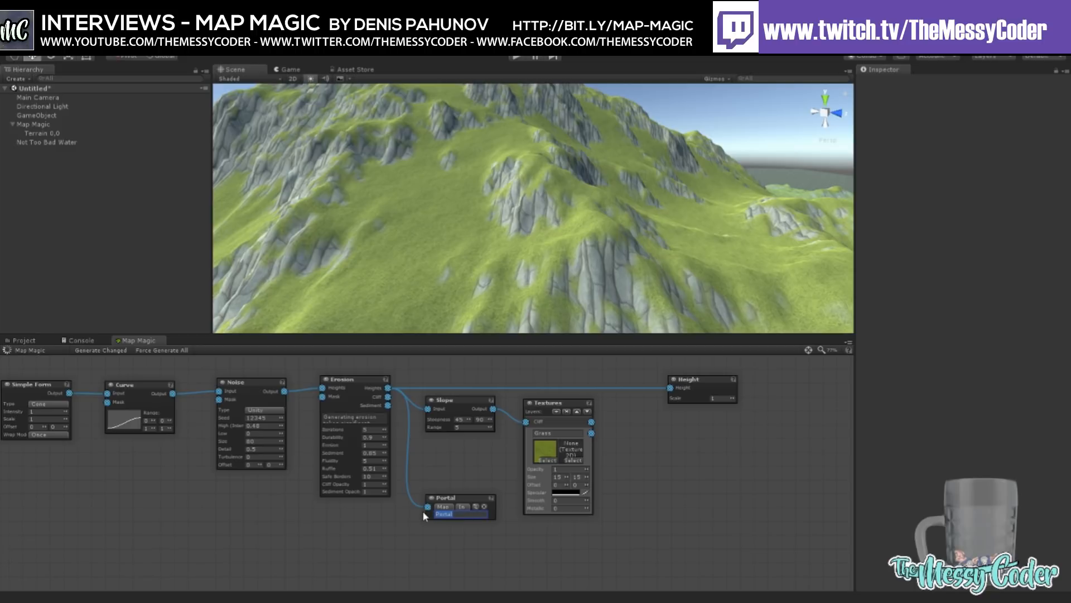
{"action": "type", "text": "Heights"}
Step: Add a second map Portal node, set its direction to Out and connect its output to the Slope input
{"action": "left_click", "coordinate": [421, 529]}
{"action": "left_click", "coordinate": [503, 484]}
{"action": "mouse_move", "coordinate": [436, 523]}
{"action": "left_mouse_down"}
{"action": "mouse_move", "coordinate": [463, 532]}
{"action": "mouse_move", "coordinate": [444, 538]}
{"action": "left_mouse_up"}
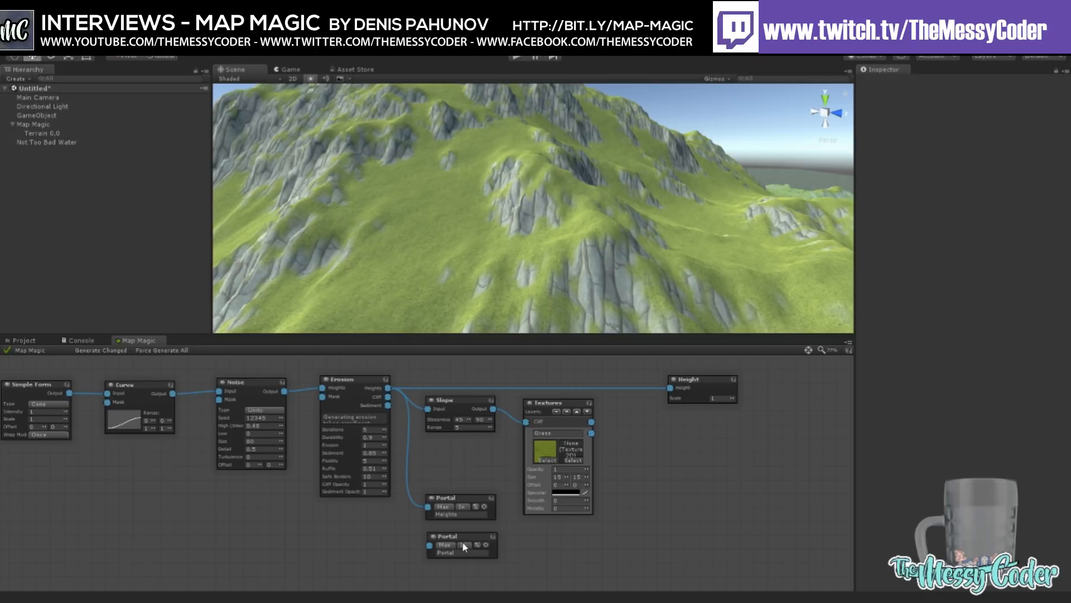
{"action": "left_click", "coordinate": [469, 546]}
{"action": "left_click", "coordinate": [477, 564]}
{"action": "left_click_drag", "start_coordinate": [460, 536], "coordinate": [462, 535]}
{"action": "left_click_drag", "start_coordinate": [429, 410], "coordinate": [393, 530]}
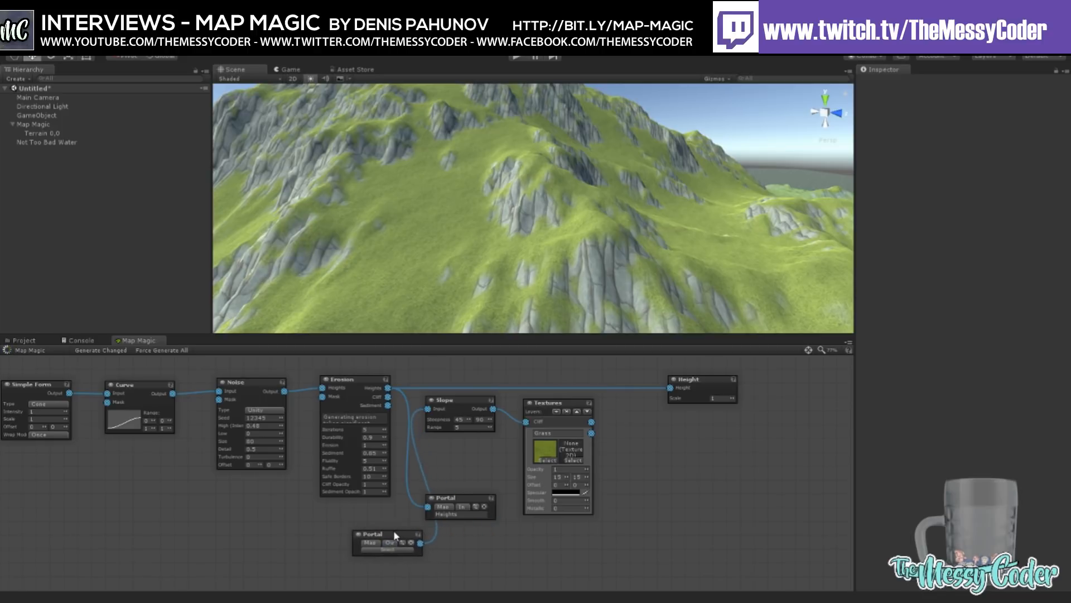
Step: Place the Heights input portal above Slope and the output portal below Erosion, with Heights selected as the output portal's source
{"action": "mouse_move", "coordinate": [452, 499]}
{"action": "left_mouse_down"}
{"action": "mouse_move", "coordinate": [479, 507]}
{"action": "mouse_move", "coordinate": [446, 484]}
{"action": "left_mouse_up"}
{"action": "left_click_drag", "start_coordinate": [387, 536], "coordinate": [454, 363]}
{"action": "left_click_drag", "start_coordinate": [467, 404], "coordinate": [469, 416]}
{"action": "left_click_drag", "start_coordinate": [456, 365], "coordinate": [350, 527]}
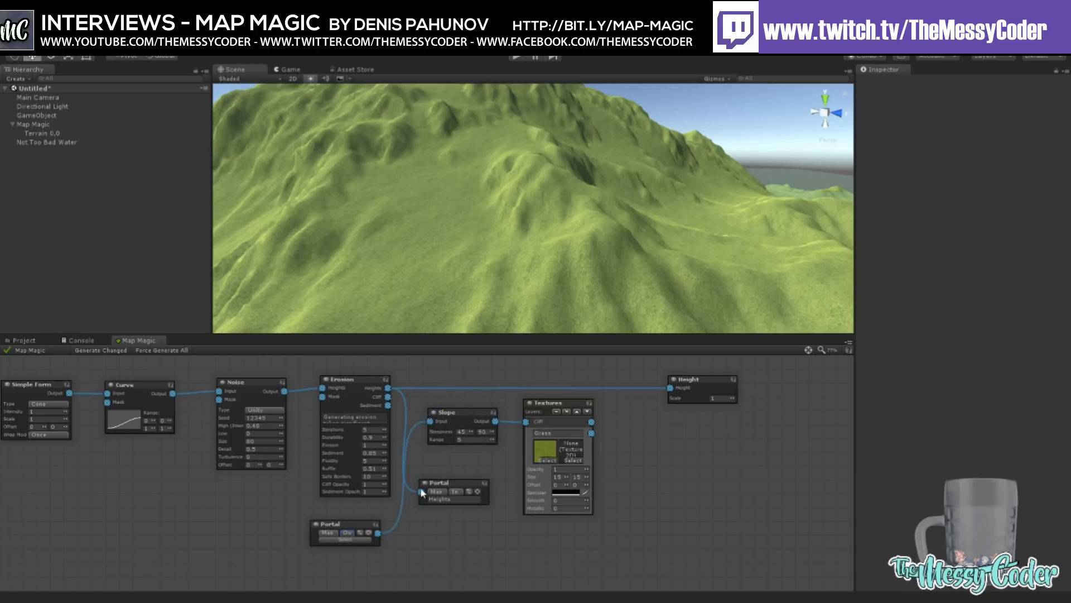
{"action": "left_click_drag", "start_coordinate": [438, 484], "coordinate": [454, 363]}
{"action": "middle_click_drag", "start_coordinate": [466, 425], "coordinate": [475, 442]}
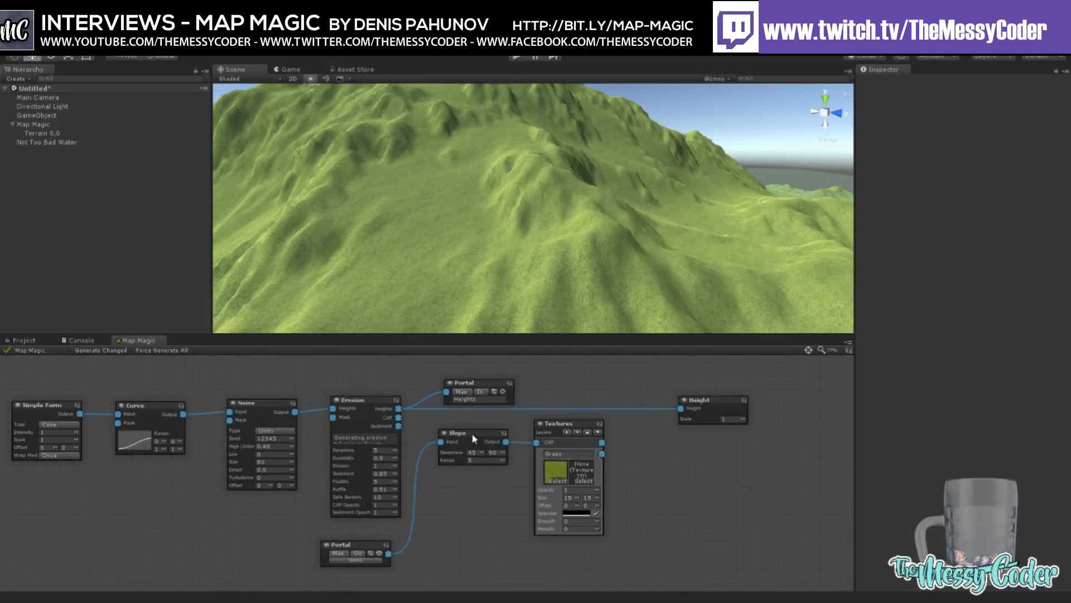
{"action": "left_click_drag", "start_coordinate": [480, 382], "coordinate": [470, 369]}
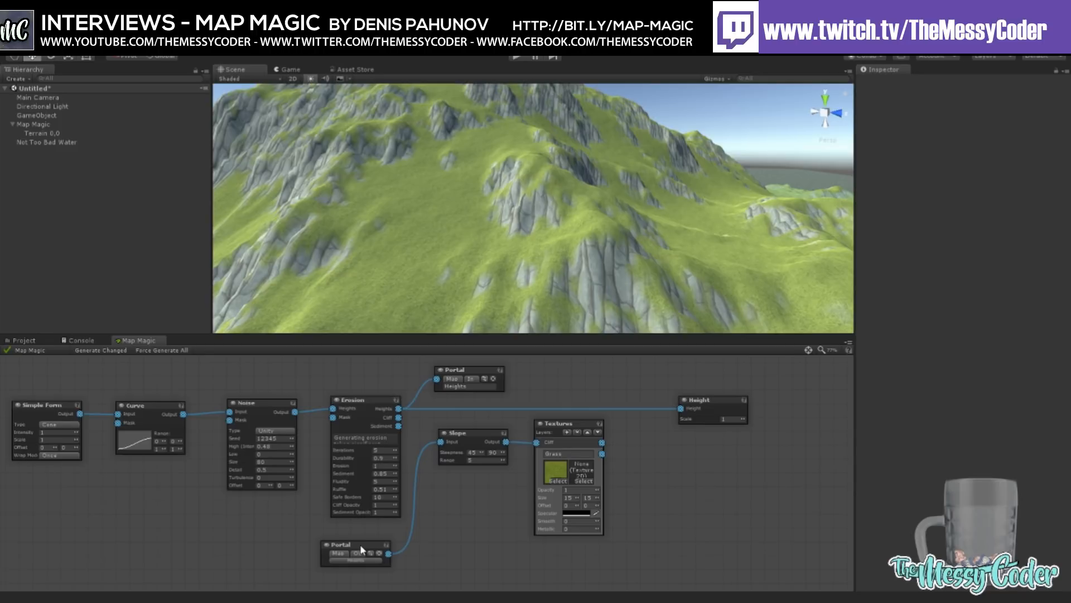
Step: Move the Textures, Slope and output Portal nodes into a separate group well below the main height chain
{"action": "scroll", "coordinate": [360, 544], "scroll_direction": "down", "scroll_amount": 5}
{"action": "middle_click_drag", "start_coordinate": [430, 492], "coordinate": [367, 444]}
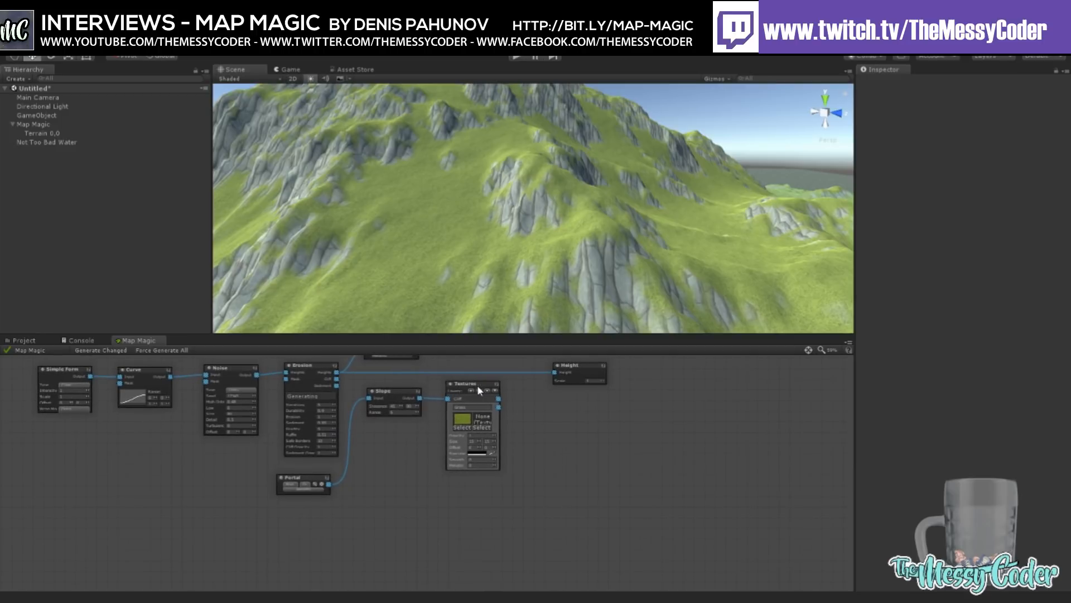
{"action": "left_click_drag", "start_coordinate": [477, 385], "coordinate": [710, 467]}
{"action": "left_click_drag", "start_coordinate": [405, 396], "coordinate": [613, 512]}
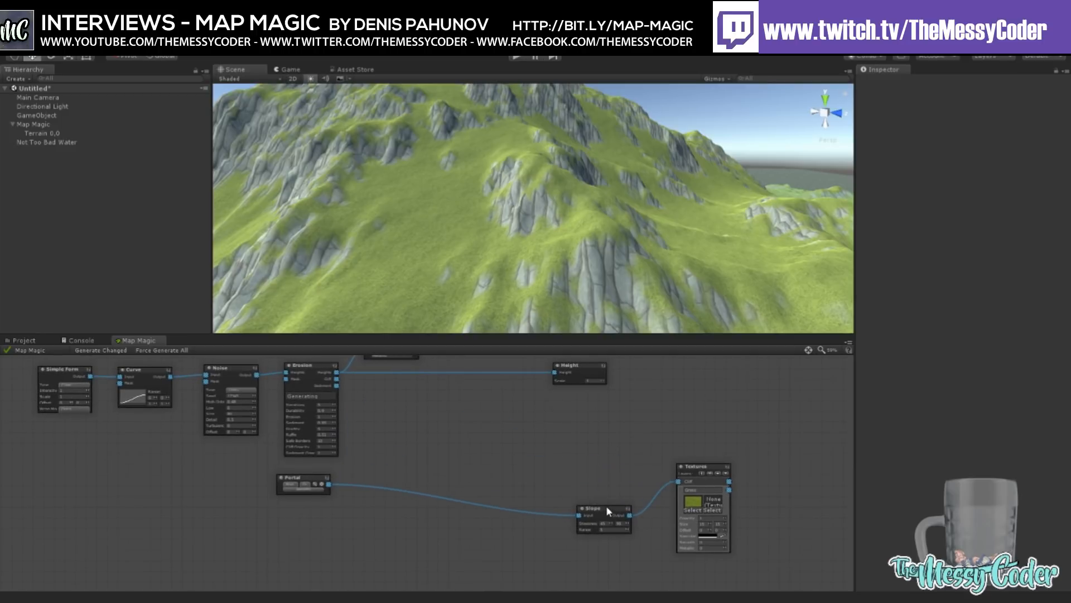
{"action": "left_click_drag", "start_coordinate": [282, 477], "coordinate": [504, 508]}
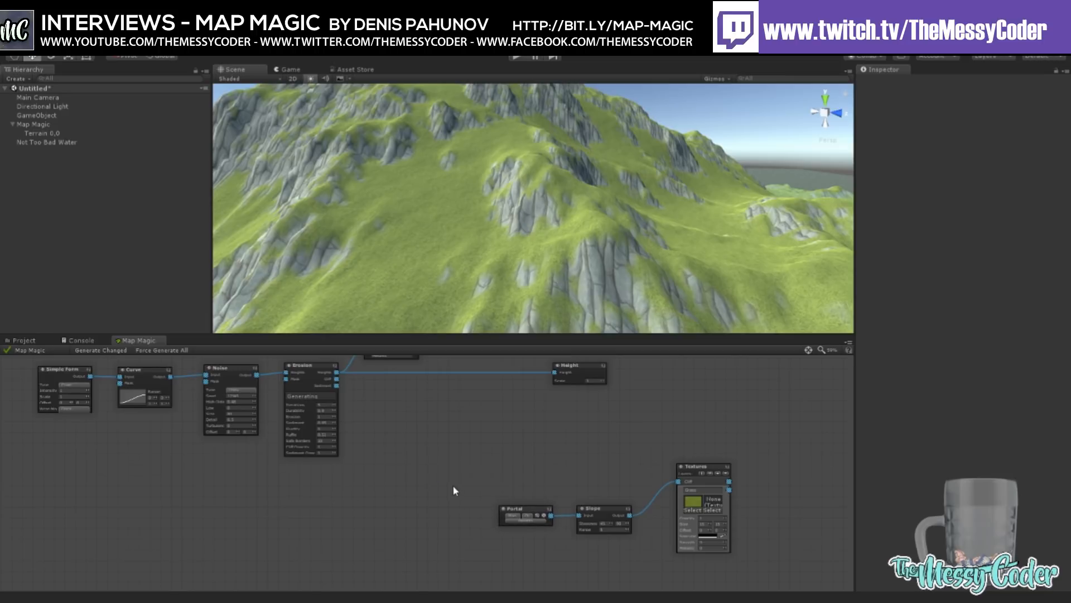
Step: Line up the Slope and output Portal nodes in a row in front of the Textures node
{"action": "scroll", "coordinate": [452, 485], "scroll_direction": "down", "scroll_amount": 2}
{"action": "left_click_drag", "start_coordinate": [594, 524], "coordinate": [605, 488]}
{"action": "left_click_drag", "start_coordinate": [540, 521], "coordinate": [552, 498]}
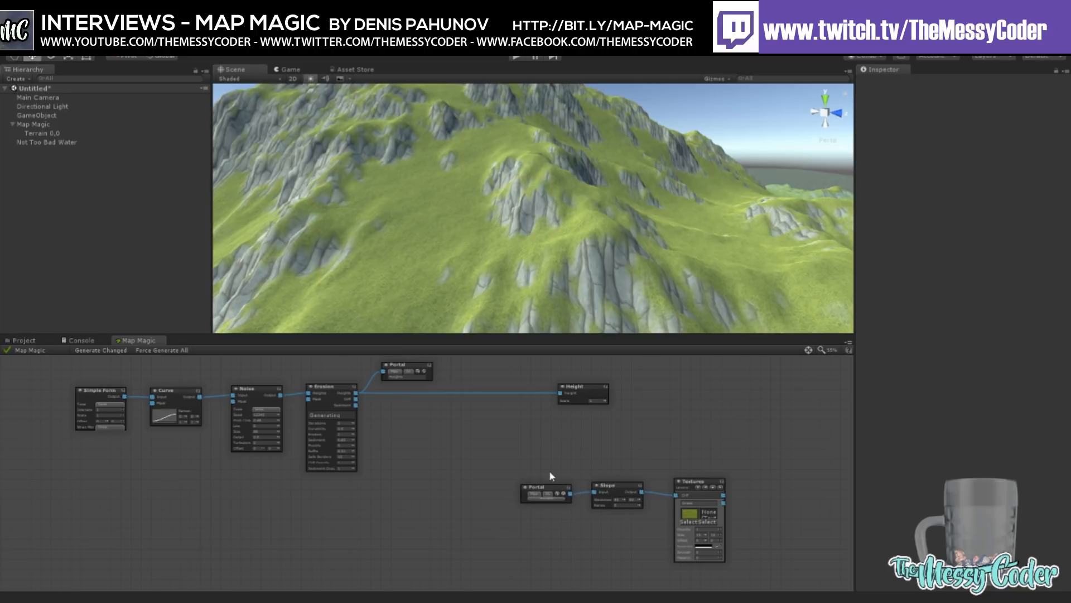
Step: Add a node group near the Height node, enlarge it and name it Funk Group
{"action": "right_click", "coordinate": [563, 445]}
{"action": "left_click", "coordinate": [645, 499]}
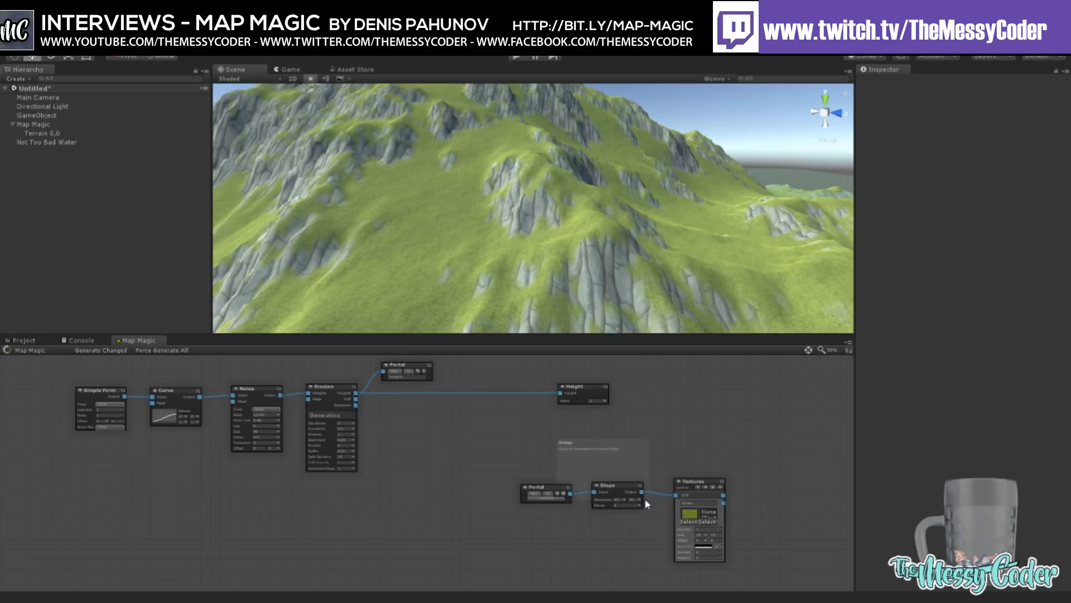
{"action": "left_click_drag", "start_coordinate": [585, 440], "coordinate": [673, 394]}
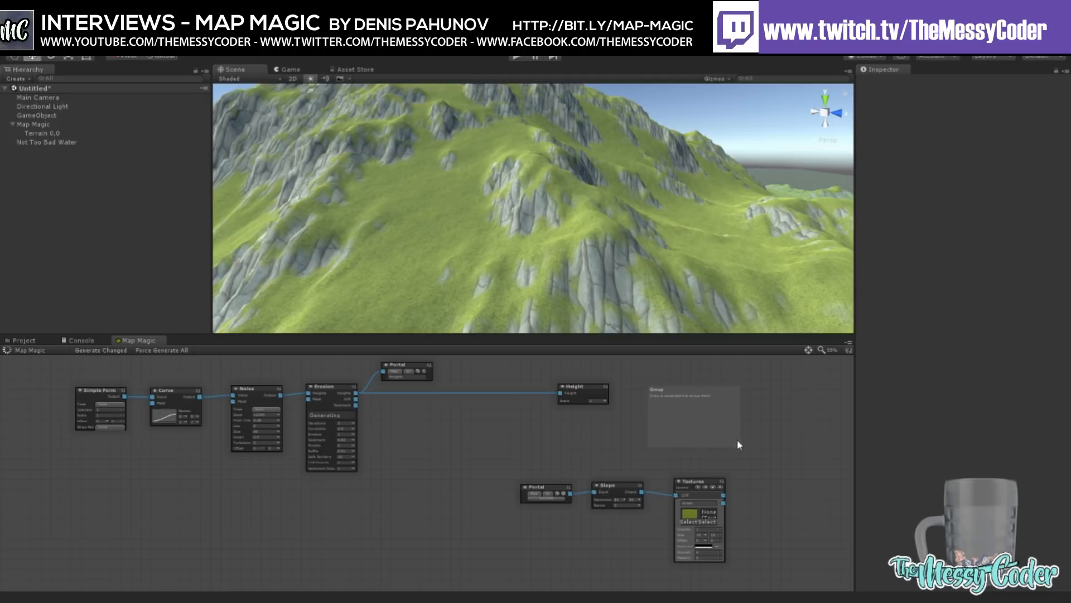
{"action": "left_click_drag", "start_coordinate": [739, 444], "coordinate": [821, 522]}
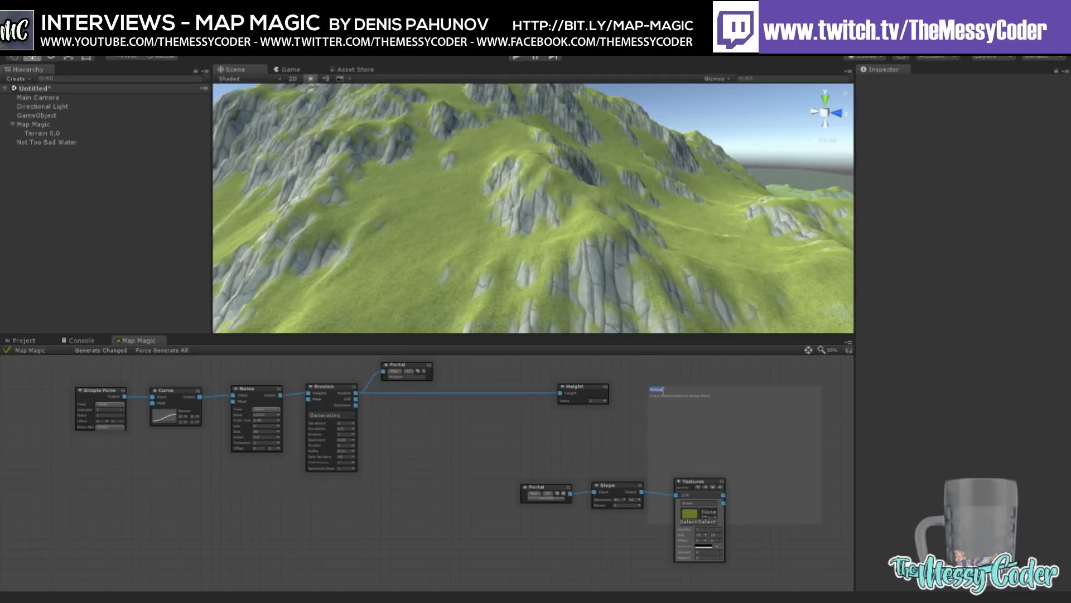
{"action": "type", "text": "Funk"}
Step: Move the Textures, Slope and output Portal nodes into Funk Group and place the group below and beyond the Height node
{"action": "left_click_drag", "start_coordinate": [692, 481], "coordinate": [779, 406]}
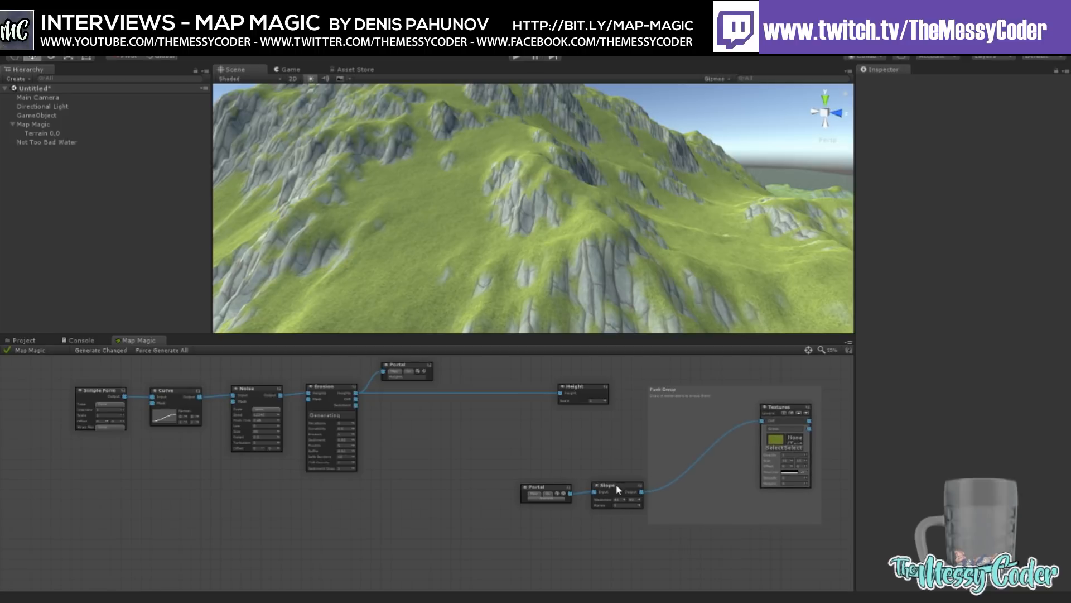
{"action": "left_click_drag", "start_coordinate": [616, 485], "coordinate": [717, 411]}
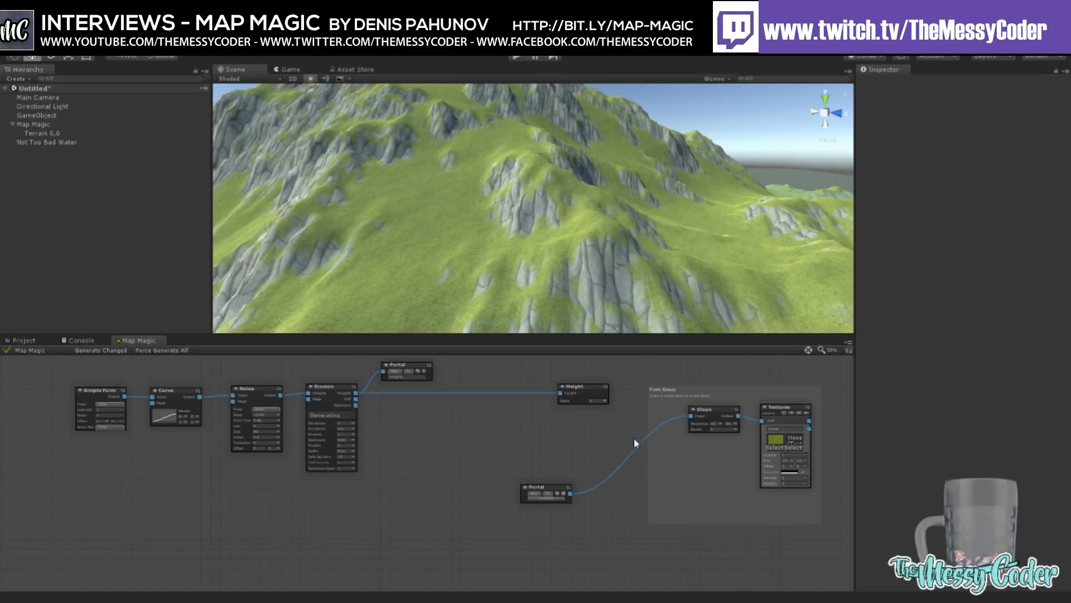
{"action": "left_click_drag", "start_coordinate": [540, 488], "coordinate": [675, 468]}
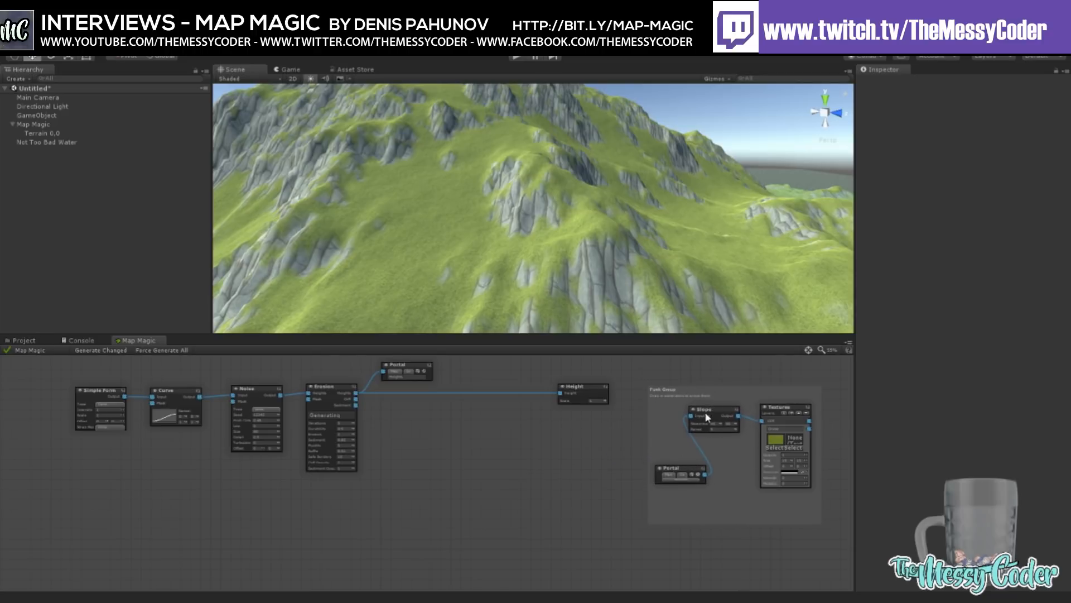
{"action": "left_click_drag", "start_coordinate": [716, 390], "coordinate": [742, 435]}
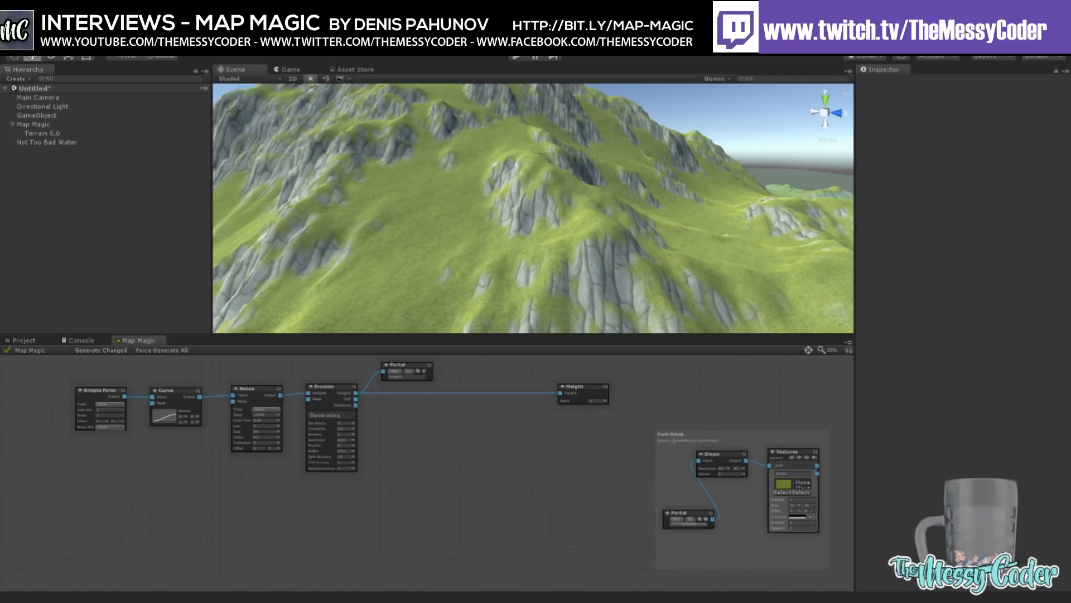
{"action": "left_click_drag", "start_coordinate": [692, 435], "coordinate": [418, 434]}
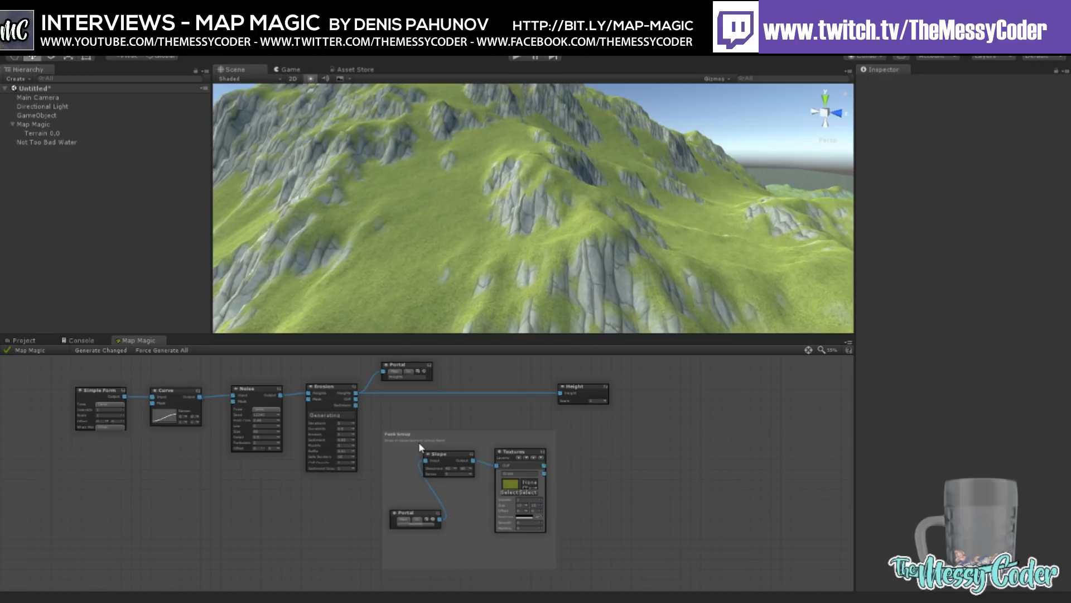
{"action": "left_click_drag", "start_coordinate": [426, 437], "coordinate": [668, 425]}
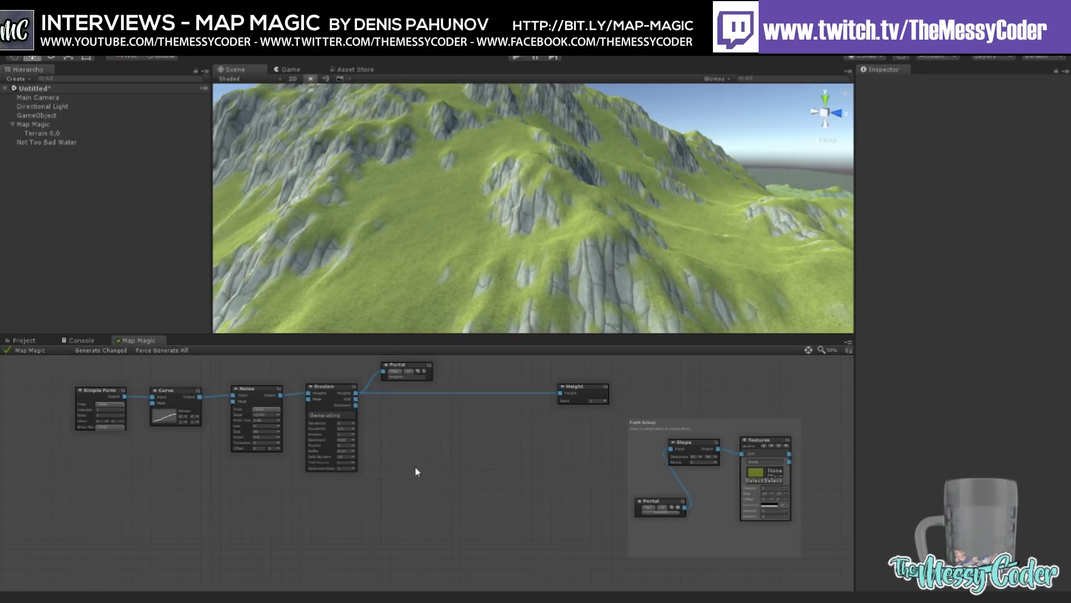
Step: Add a second node group between Erosion and Funk Group, name it Grass and enlarge it
{"action": "right_click", "coordinate": [430, 467]}
{"action": "left_click", "coordinate": [466, 519]}
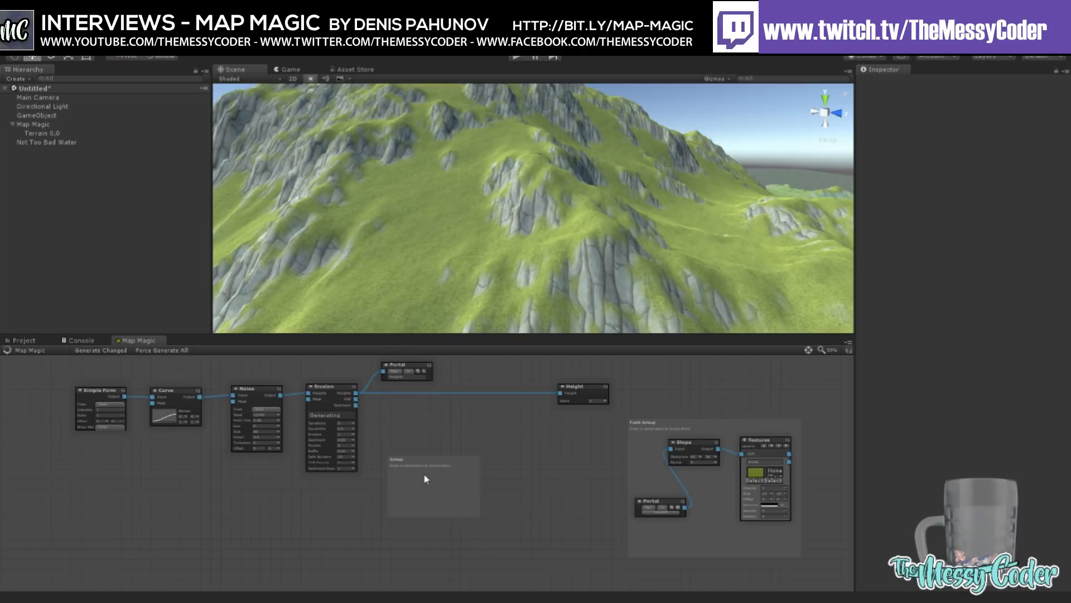
{"action": "type", "text": "Grass"}
{"action": "left_click_drag", "start_coordinate": [455, 462], "coordinate": [450, 431]}
{"action": "left_click_drag", "start_coordinate": [473, 487], "coordinate": [572, 557]}
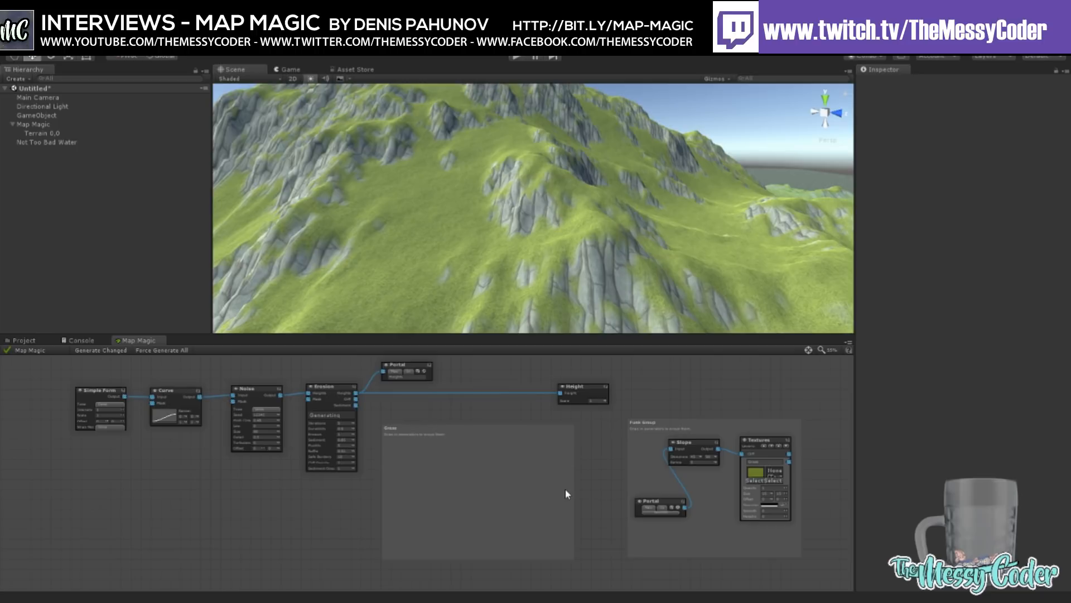
Step: Add a Grass output node inside the Grass group and give it a layer named Grass
{"action": "left_click", "coordinate": [574, 506]}
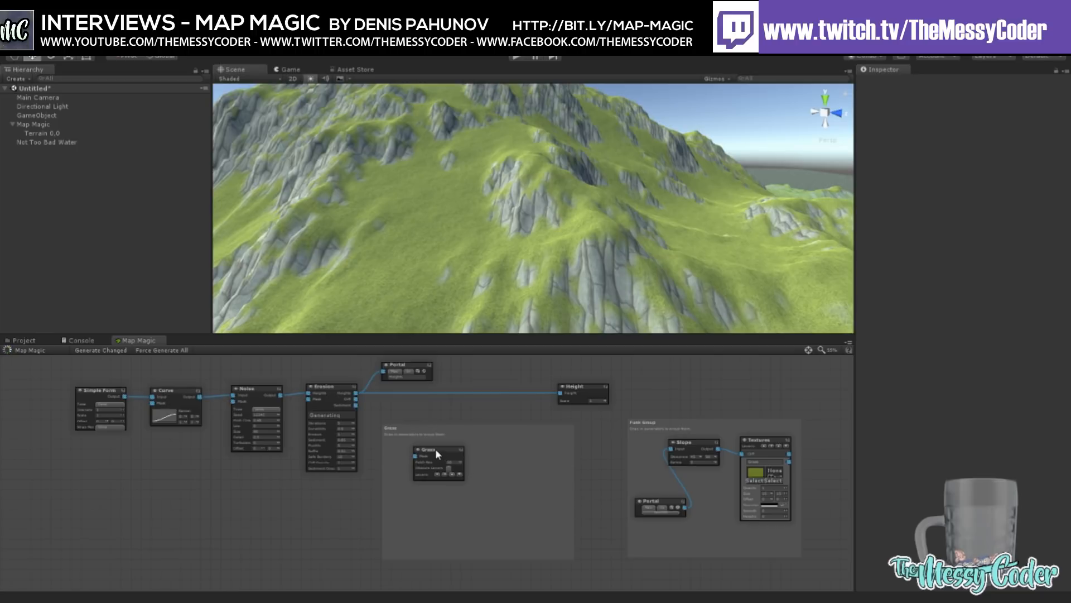
{"action": "left_click_drag", "start_coordinate": [429, 448], "coordinate": [445, 451]}
{"action": "scroll", "coordinate": [446, 455], "scroll_direction": "up", "scroll_amount": 5}
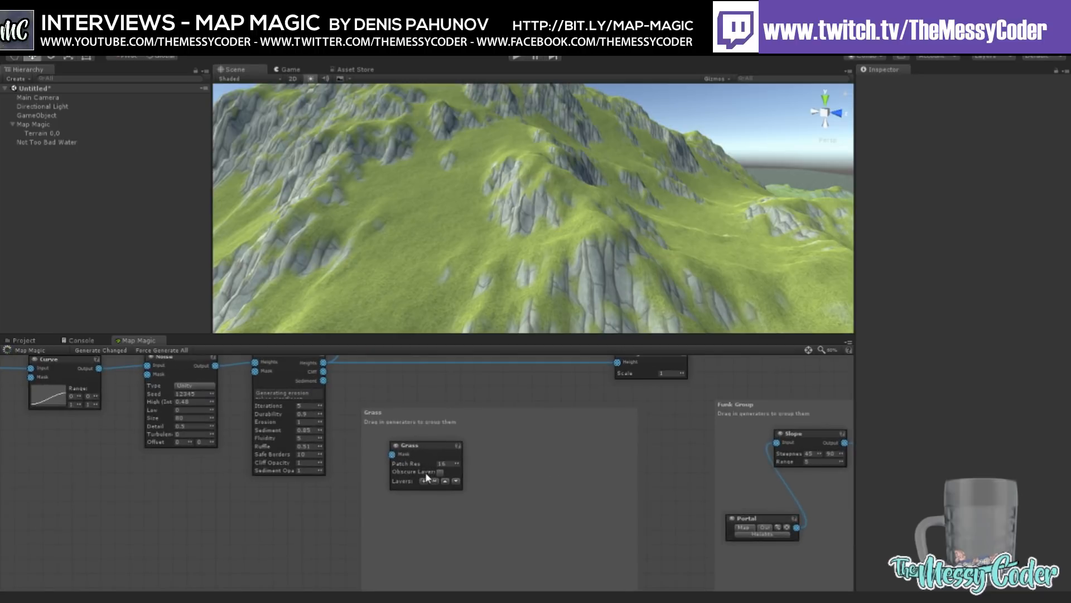
{"action": "scroll", "coordinate": [456, 451], "scroll_direction": "up", "scroll_amount": 3}
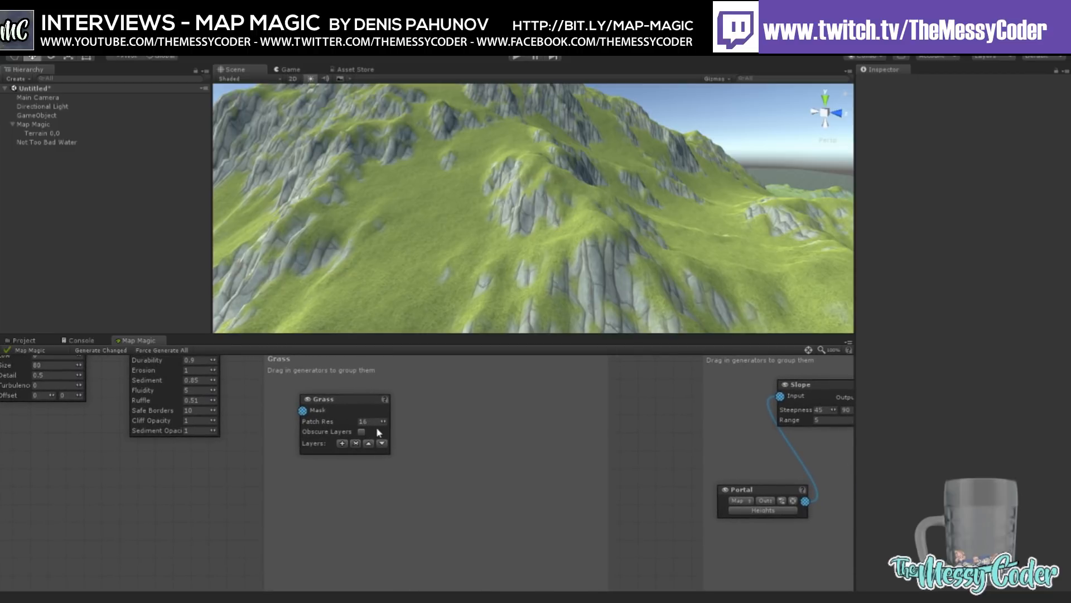
{"action": "left_click", "coordinate": [343, 444]}
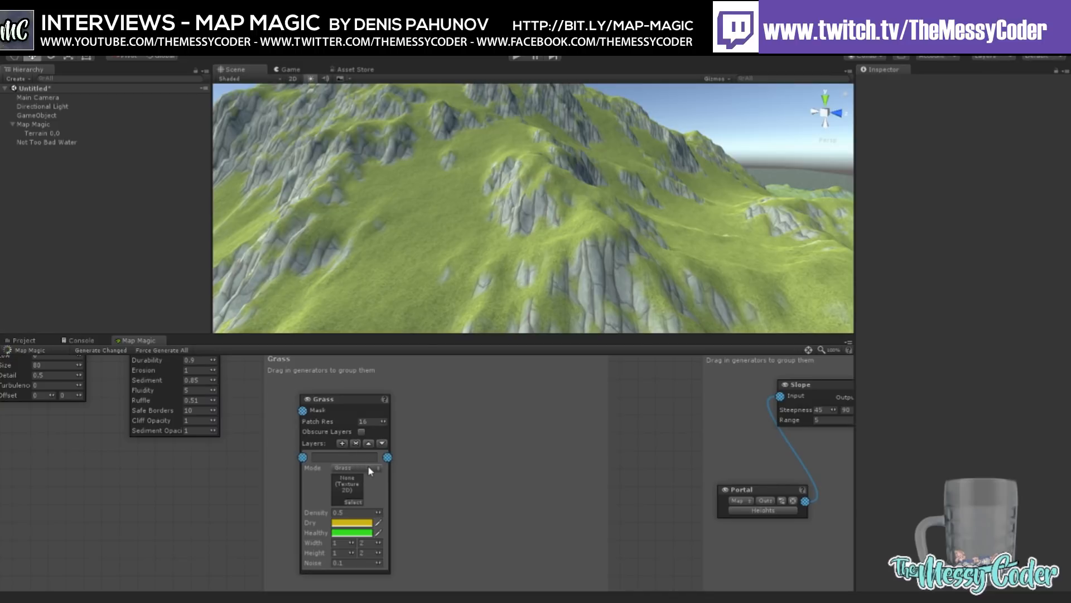
{"action": "left_click", "coordinate": [355, 457]}
{"action": "type", "text": "Grass"}
{"action": "key", "text": "Return"}
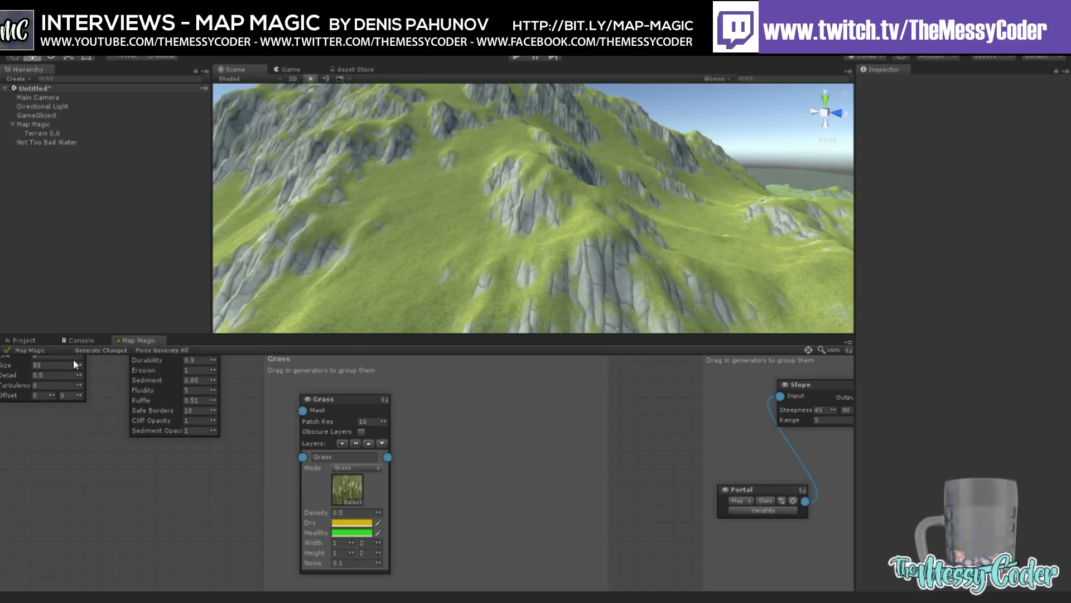
Step: Try other textures on the Grass layer, and switch its mode to Object with the island grass object assigned
{"action": "left_click", "coordinate": [139, 230]}
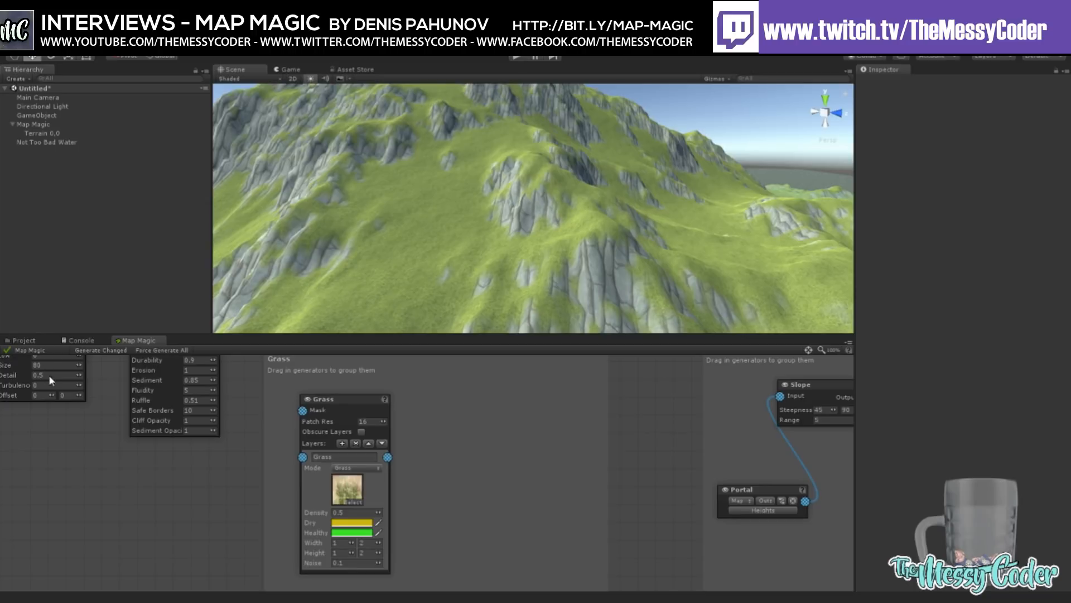
{"action": "left_click", "coordinate": [26, 351]}
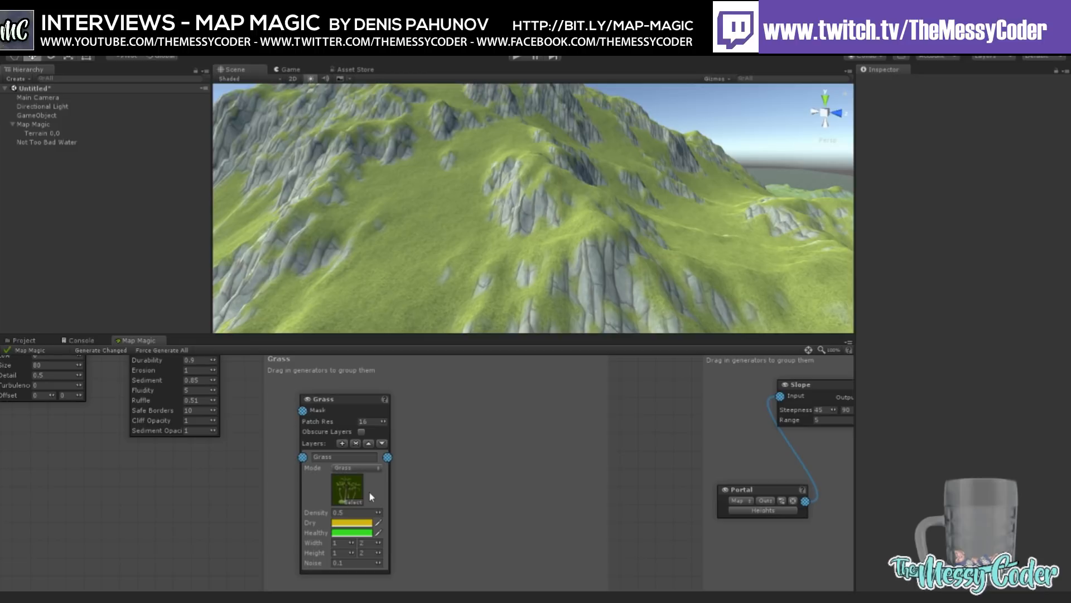
{"action": "left_click", "coordinate": [372, 516]}
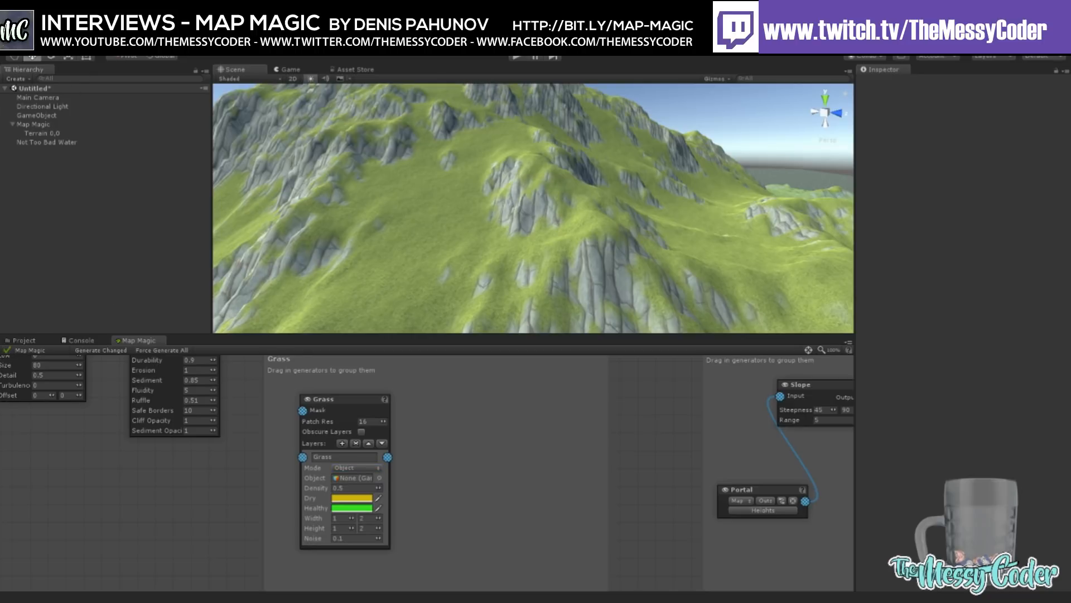
{"action": "left_click", "coordinate": [49, 83]}
{"action": "left_click", "coordinate": [79, 82]}
{"action": "left_click", "coordinate": [59, 84]}
{"action": "left_click", "coordinate": [86, 83]}
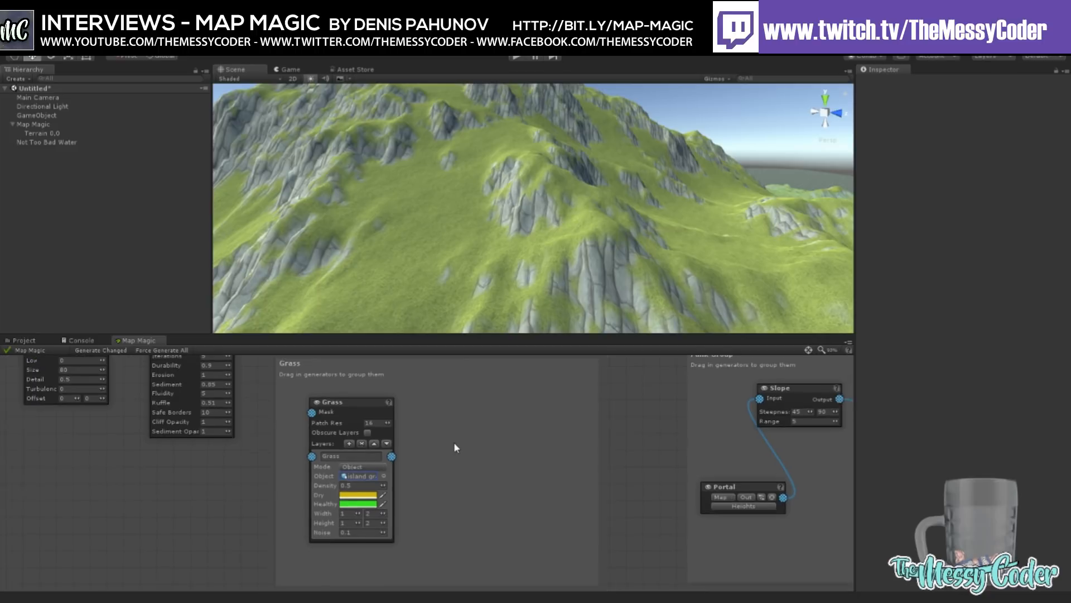
Step: Narrow the Grass group and shift the Grass node toward its far edge to leave room in front
{"action": "scroll", "coordinate": [453, 446], "scroll_direction": "down", "scroll_amount": 2}
{"action": "scroll", "coordinate": [452, 449], "scroll_direction": "down", "scroll_amount": 1}
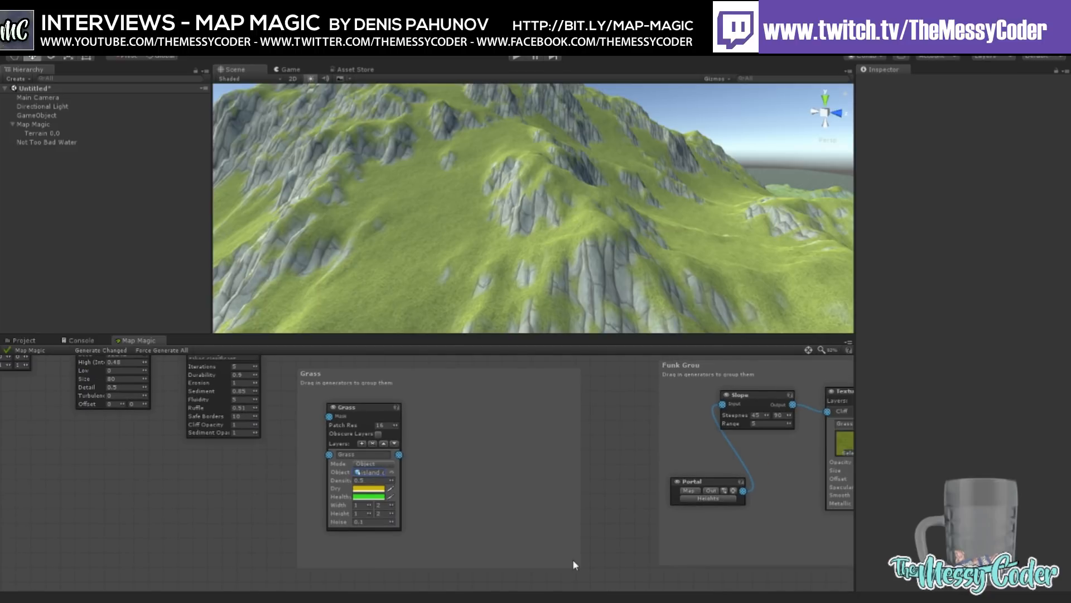
{"action": "left_click_drag", "start_coordinate": [578, 564], "coordinate": [518, 566]}
{"action": "left_click_drag", "start_coordinate": [357, 407], "coordinate": [435, 403]}
Step: Add a map Portal node in the Grass group, set its direction to Out and connect it to the Grass layer's input
{"action": "right_click", "coordinate": [375, 436]}
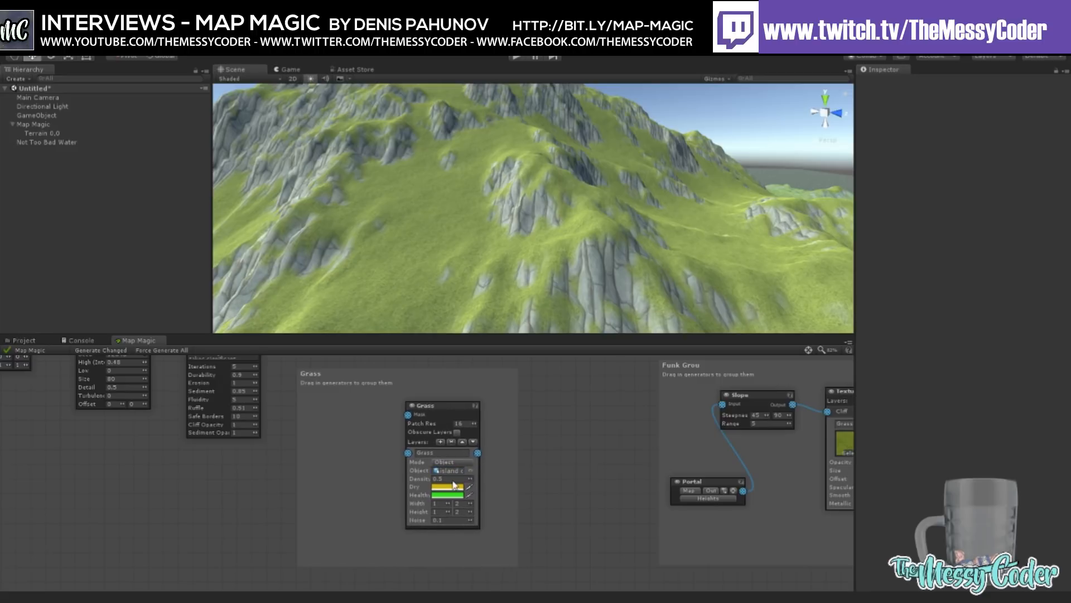
{"action": "left_click", "coordinate": [454, 483]}
{"action": "left_click_drag", "start_coordinate": [362, 429], "coordinate": [348, 418]}
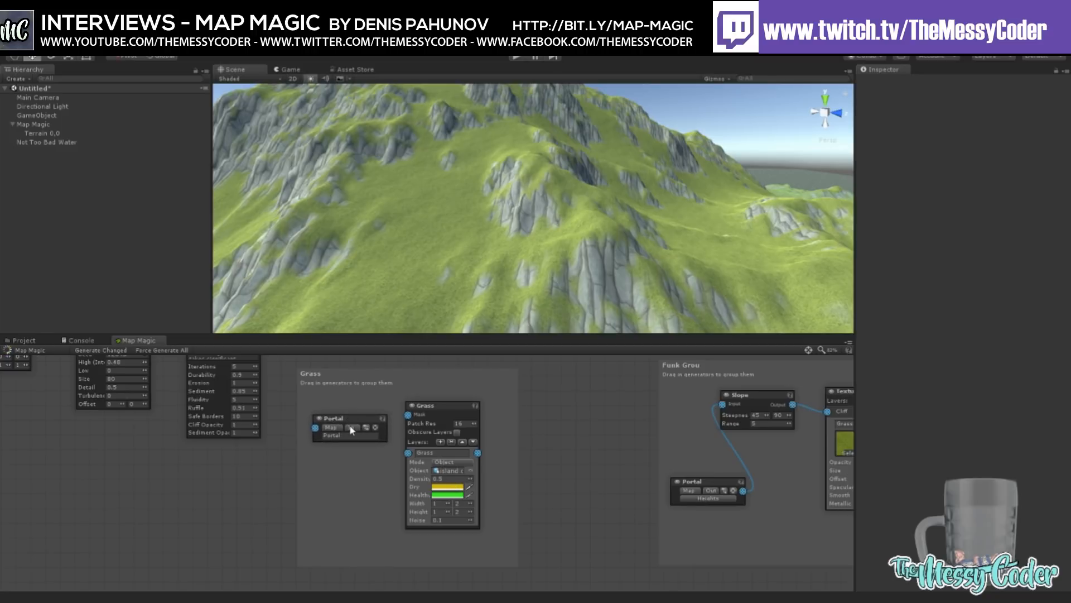
{"action": "left_click", "coordinate": [352, 428]}
{"action": "left_click_drag", "start_coordinate": [386, 428], "coordinate": [409, 453]}
{"action": "scroll", "coordinate": [349, 447], "scroll_direction": "up", "scroll_amount": 1}
{"action": "scroll", "coordinate": [353, 457], "scroll_direction": "down", "scroll_amount": 5}
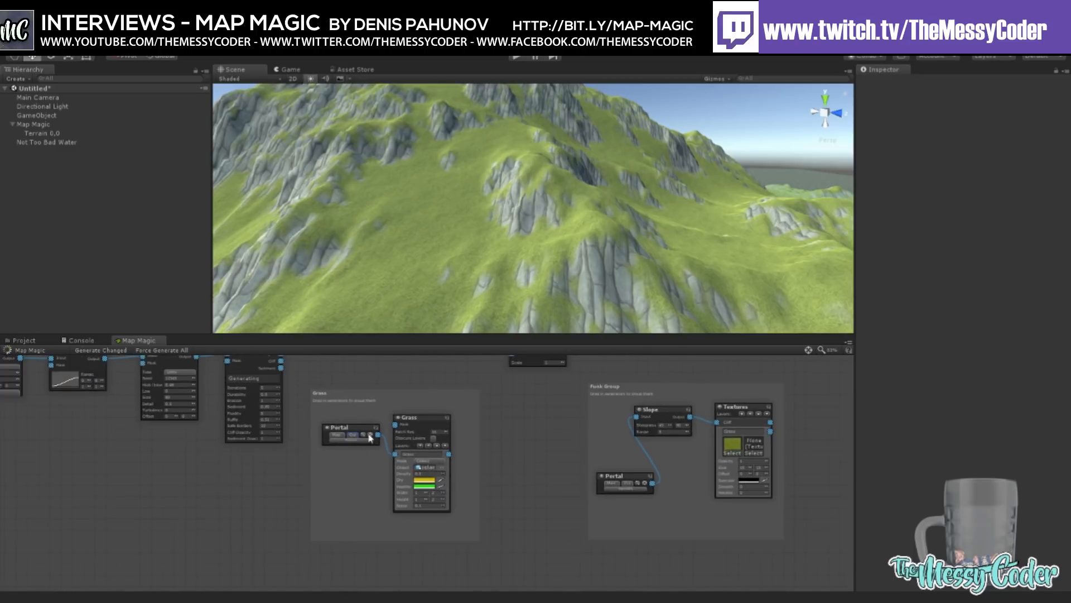
Step: Add another map Portal node beneath the Heights portal and name it Grass
{"action": "middle_click_drag", "start_coordinate": [361, 440], "coordinate": [391, 412]}
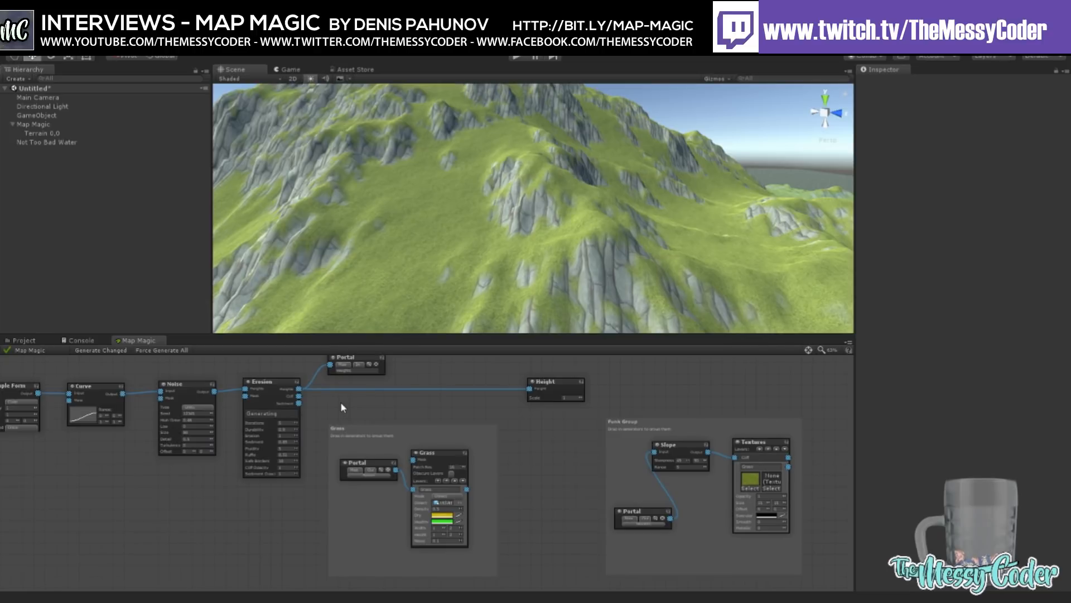
{"action": "left_click", "coordinate": [439, 455]}
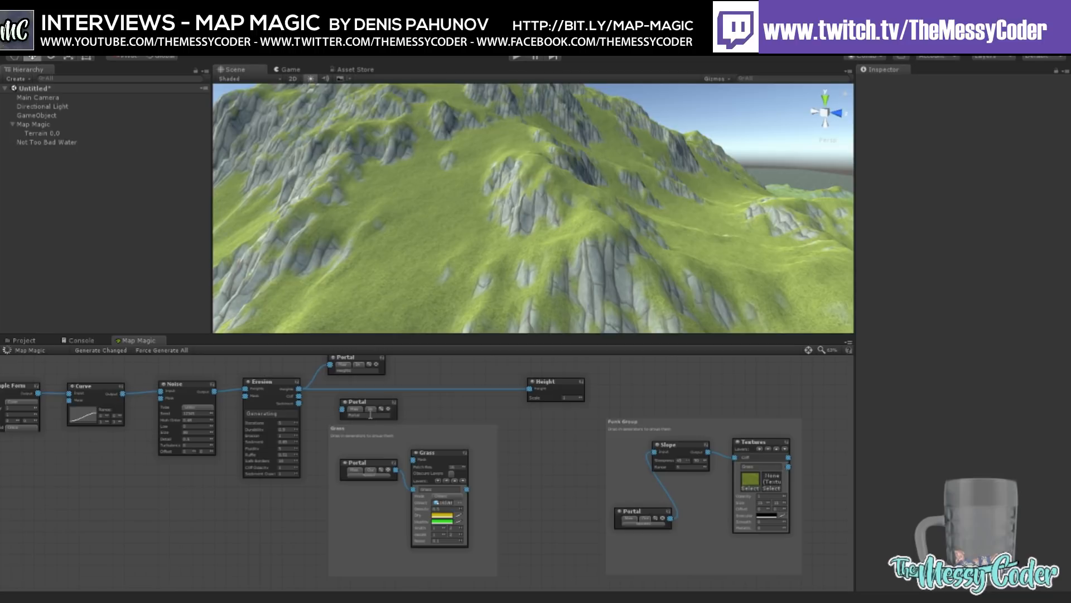
{"action": "left_click_drag", "start_coordinate": [368, 401], "coordinate": [357, 396]}
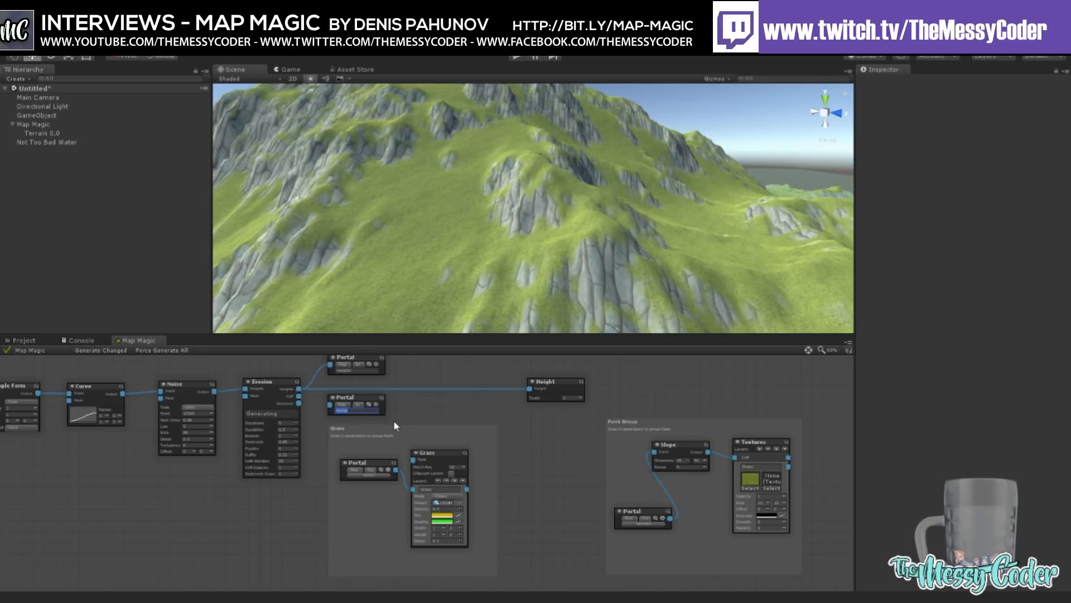
{"action": "type", "text": "Grass"}
Step: Try linking the Grass layer's output to the Grass portal's input, and remove that connection
{"action": "left_click_drag", "start_coordinate": [333, 403], "coordinate": [394, 385]}
{"action": "left_click_drag", "start_coordinate": [519, 398], "coordinate": [469, 410]}
{"action": "left_click_drag", "start_coordinate": [466, 405], "coordinate": [466, 490]}
{"action": "left_click_drag", "start_coordinate": [472, 487], "coordinate": [465, 491]}
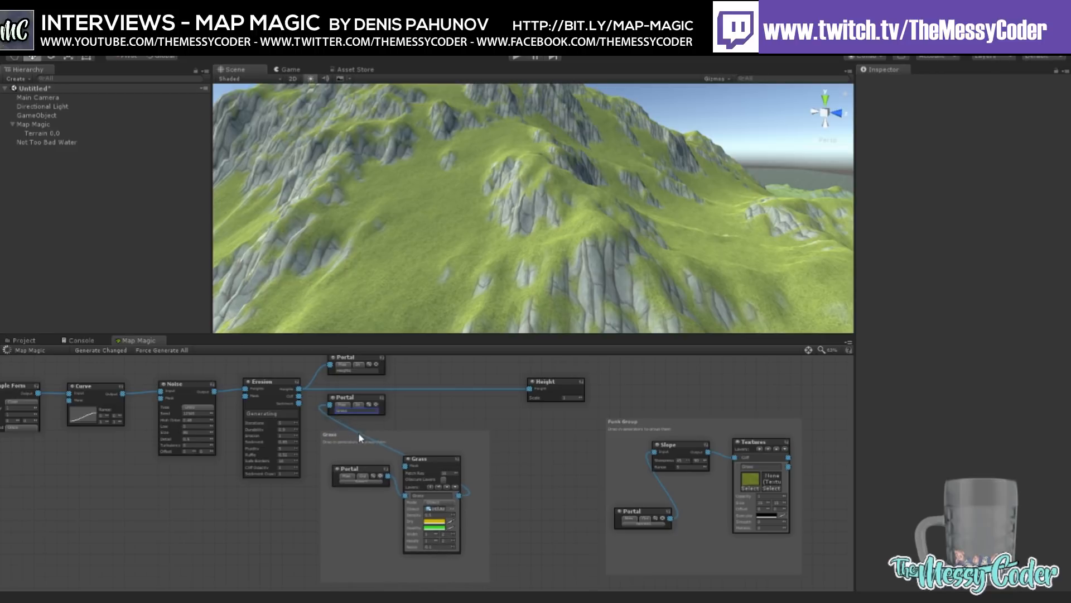
{"action": "left_click", "coordinate": [332, 410]}
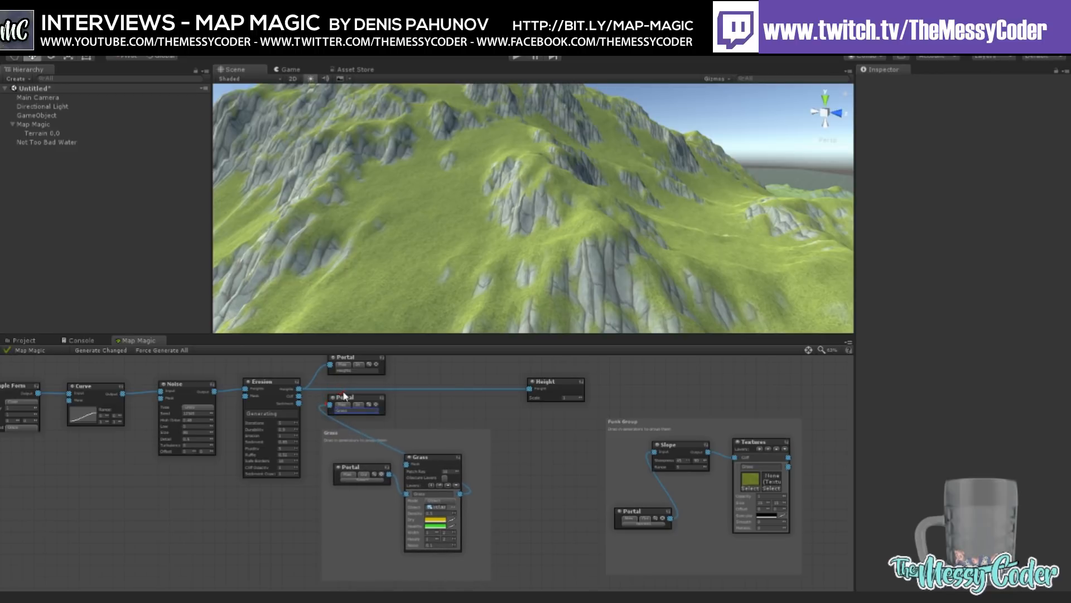
{"action": "left_click_drag", "start_coordinate": [343, 394], "coordinate": [457, 391]}
{"action": "left_click_drag", "start_coordinate": [452, 413], "coordinate": [452, 413]}
Step: Enlarge the node graph area and move Funk Group directly beside the Grass group
{"action": "middle_click_drag", "start_coordinate": [405, 489], "coordinate": [469, 490]}
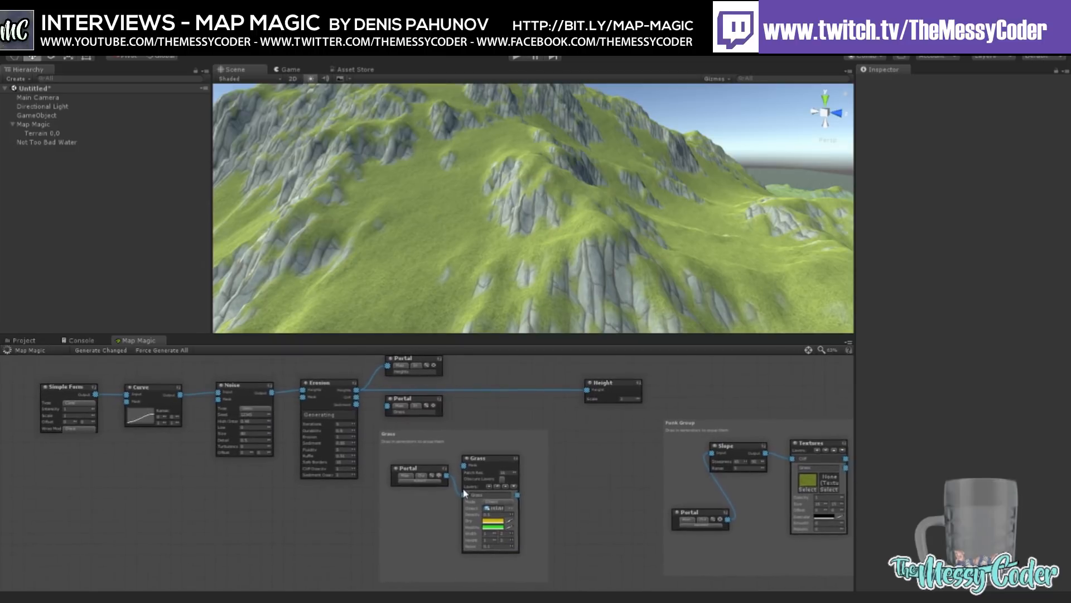
{"action": "scroll", "coordinate": [447, 474], "scroll_direction": "up", "scroll_amount": 3}
{"action": "scroll", "coordinate": [384, 456], "scroll_direction": "up", "scroll_amount": 2}
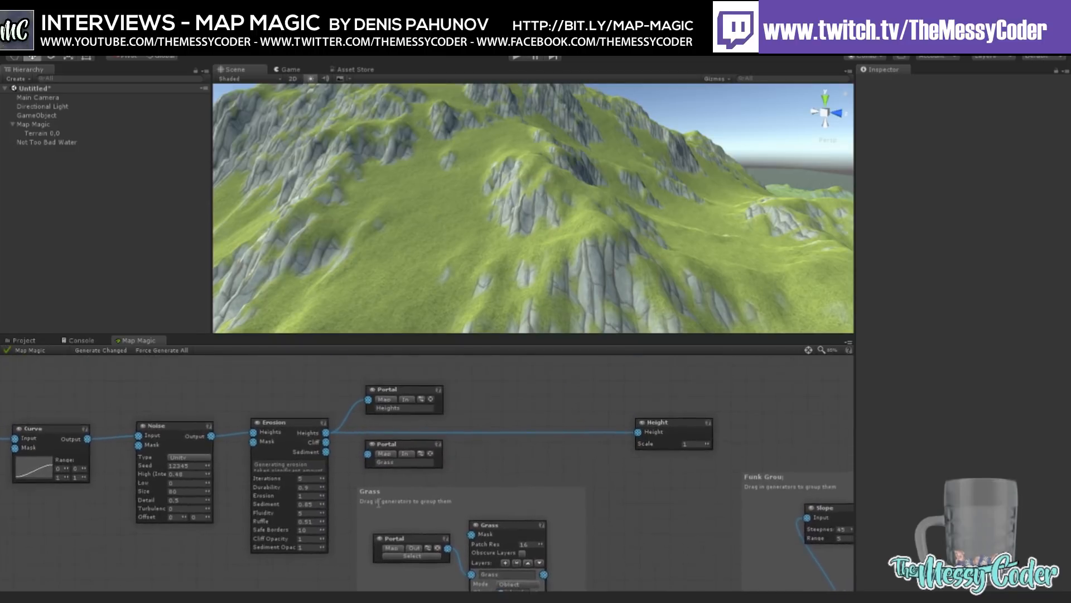
{"action": "middle_click_drag", "start_coordinate": [413, 494], "coordinate": [323, 417]}
{"action": "left_click_drag", "start_coordinate": [411, 335], "coordinate": [426, 188]}
{"action": "middle_click_drag", "start_coordinate": [484, 344], "coordinate": [422, 378]}
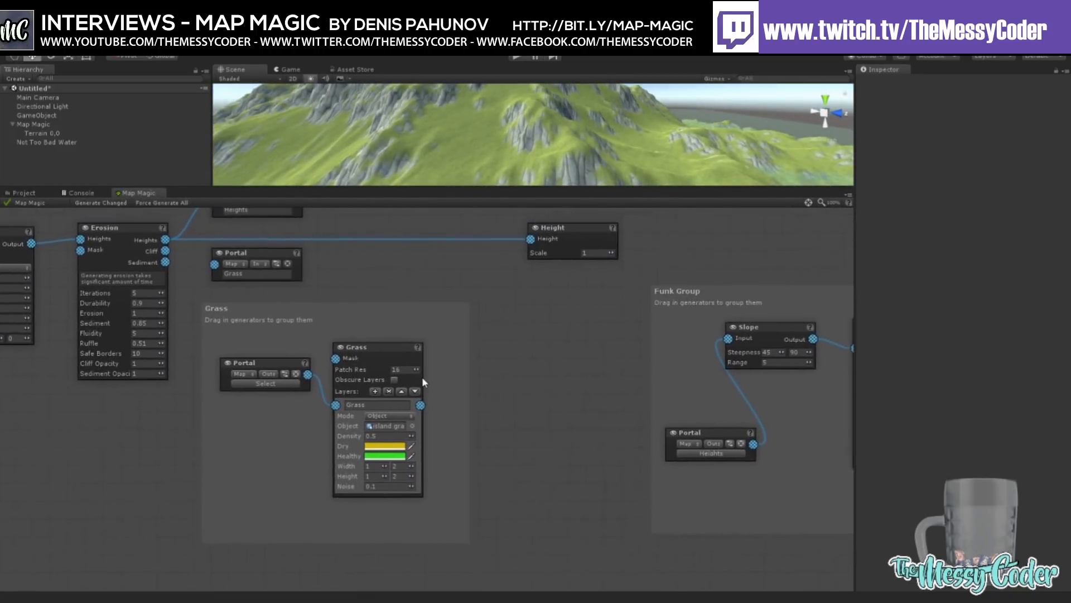
{"action": "middle_click_drag", "start_coordinate": [626, 309], "coordinate": [592, 341]}
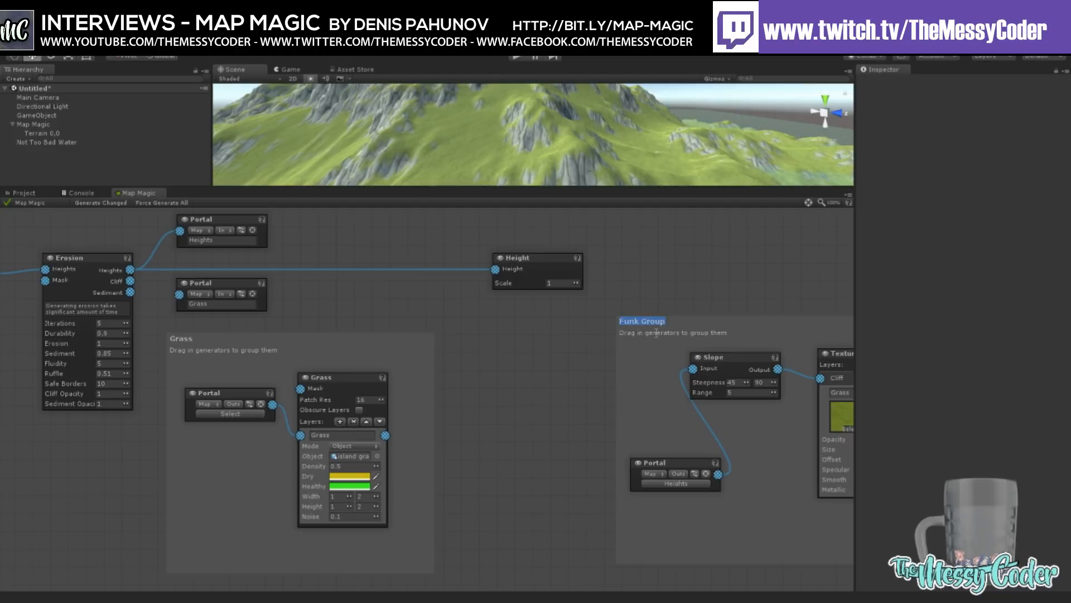
{"action": "left_click_drag", "start_coordinate": [632, 366], "coordinate": [478, 392]}
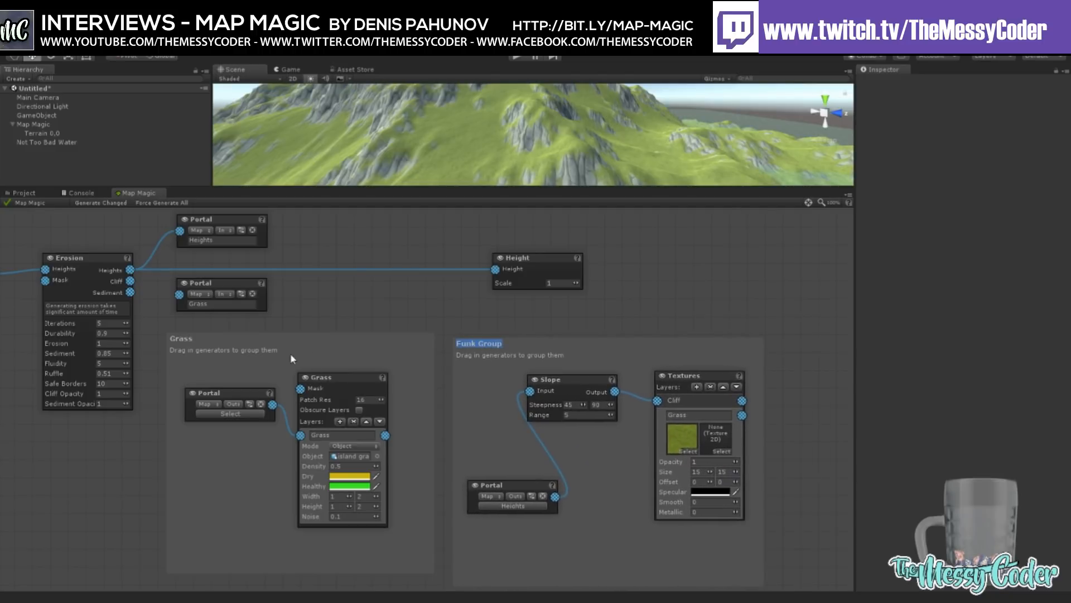
Step: Move the Grass input portal beside Funk Group and connect the Grass layer output of the Textures node to it
{"action": "middle_click_drag", "start_coordinate": [315, 304], "coordinate": [425, 322]}
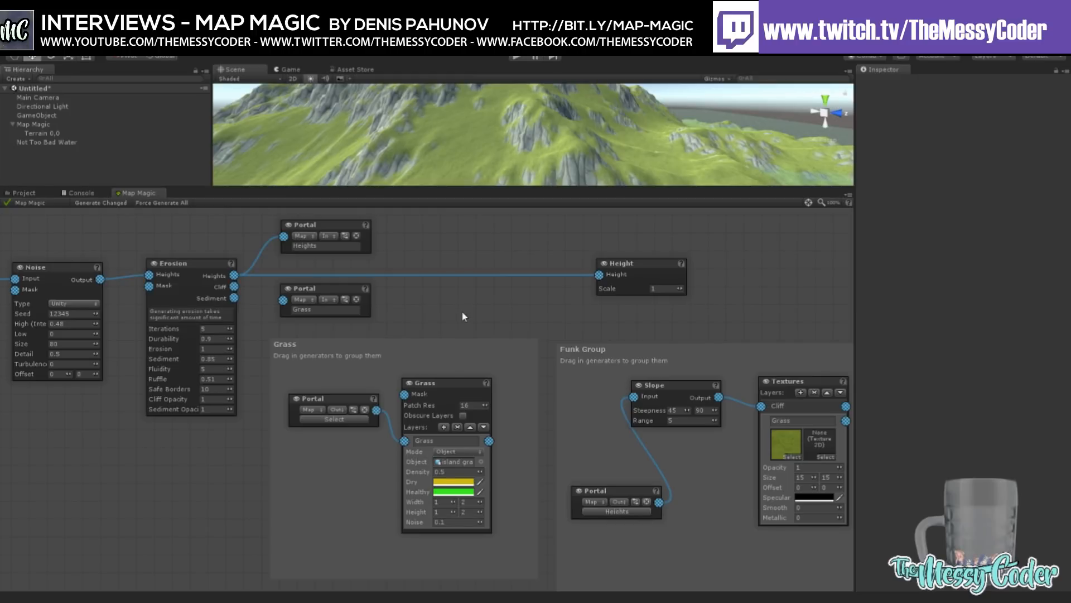
{"action": "middle_click_drag", "start_coordinate": [448, 310], "coordinate": [334, 312]}
{"action": "left_click_drag", "start_coordinate": [212, 298], "coordinate": [786, 335]}
{"action": "left_click_drag", "start_coordinate": [733, 423], "coordinate": [796, 414]}
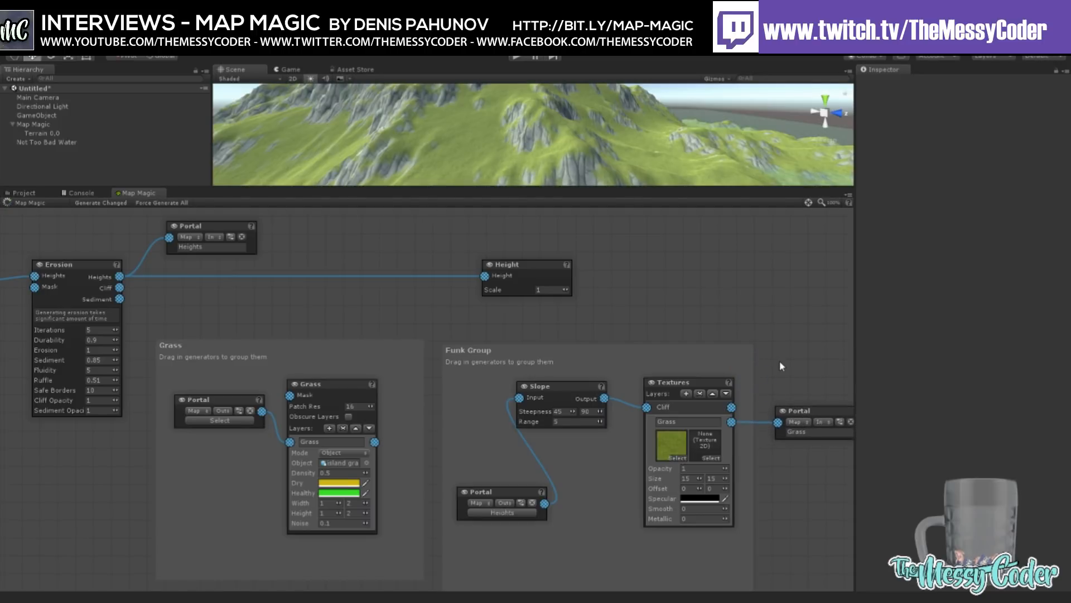
{"action": "middle_click_drag", "start_coordinate": [779, 360], "coordinate": [722, 345]}
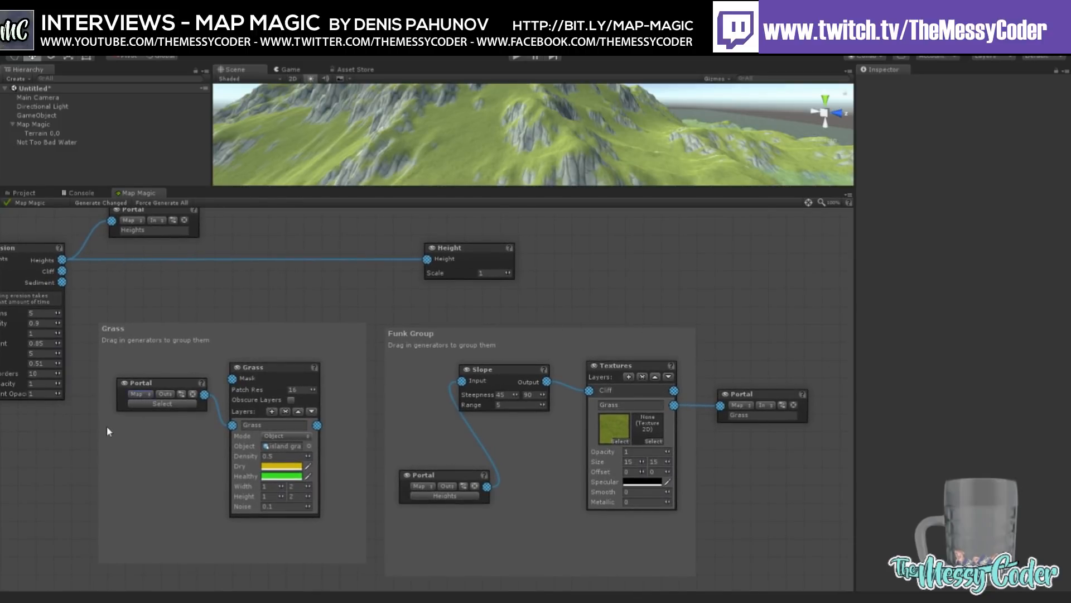
Step: Set the output portal in the Grass group to receive from the Grass portal
{"action": "left_click", "coordinate": [168, 420]}
{"action": "left_click", "coordinate": [169, 414]}
{"action": "middle_click_drag", "start_coordinate": [294, 276], "coordinate": [400, 303]}
{"action": "scroll", "coordinate": [403, 290], "scroll_direction": "down", "scroll_amount": 1}
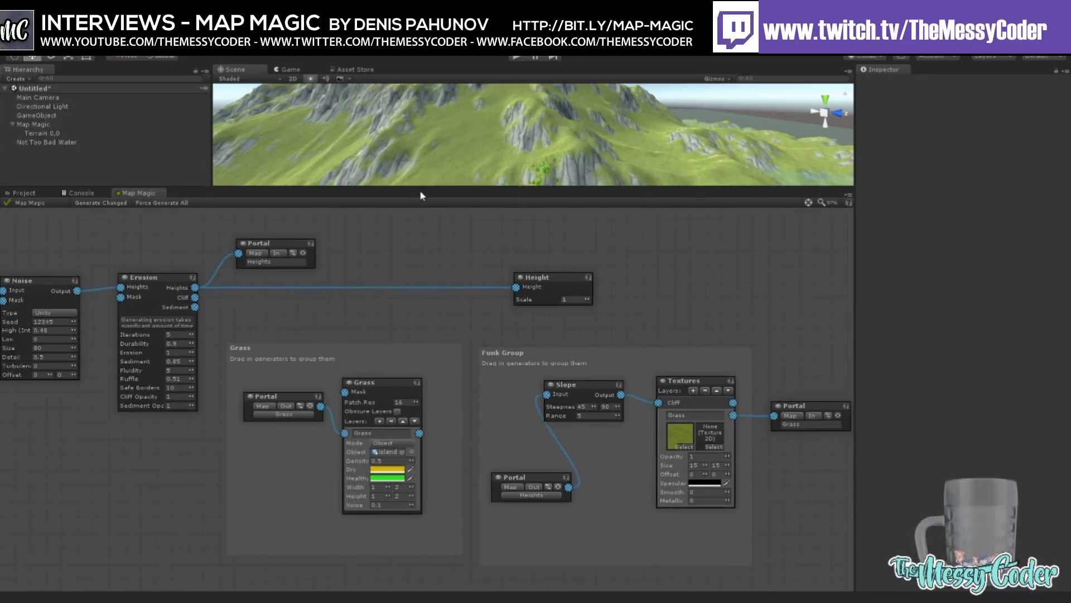
Step: Enlarge the Scene view area and examine the grass objects on the terrain from far and near
{"action": "left_click_drag", "start_coordinate": [422, 189], "coordinate": [453, 295]}
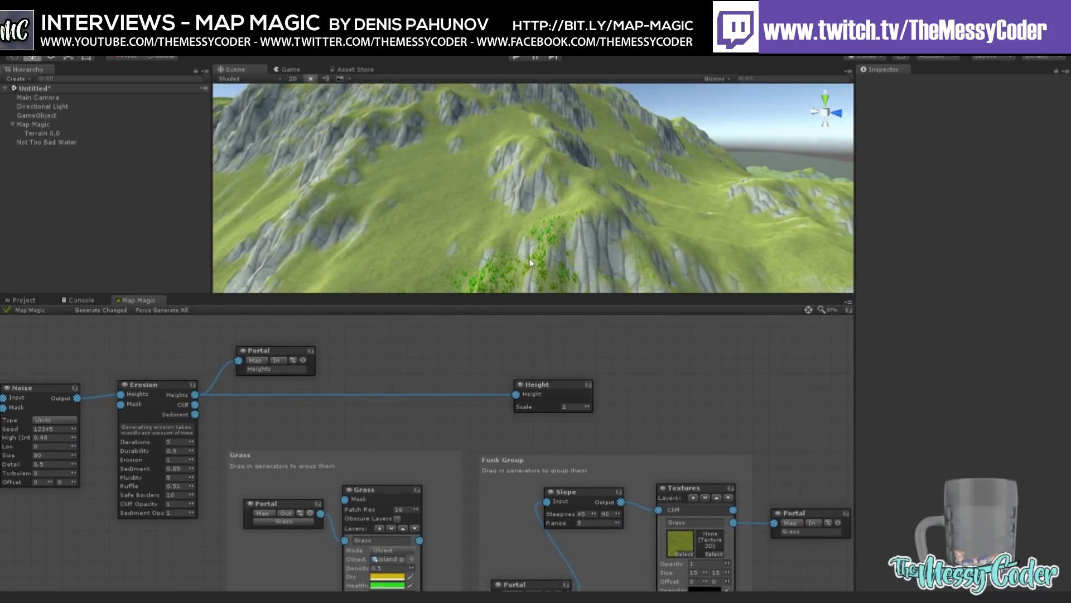
{"action": "scroll", "coordinate": [498, 244], "scroll_direction": "down", "scroll_amount": 8}
{"action": "middle_click_drag", "start_coordinate": [497, 243], "coordinate": [521, 206]}
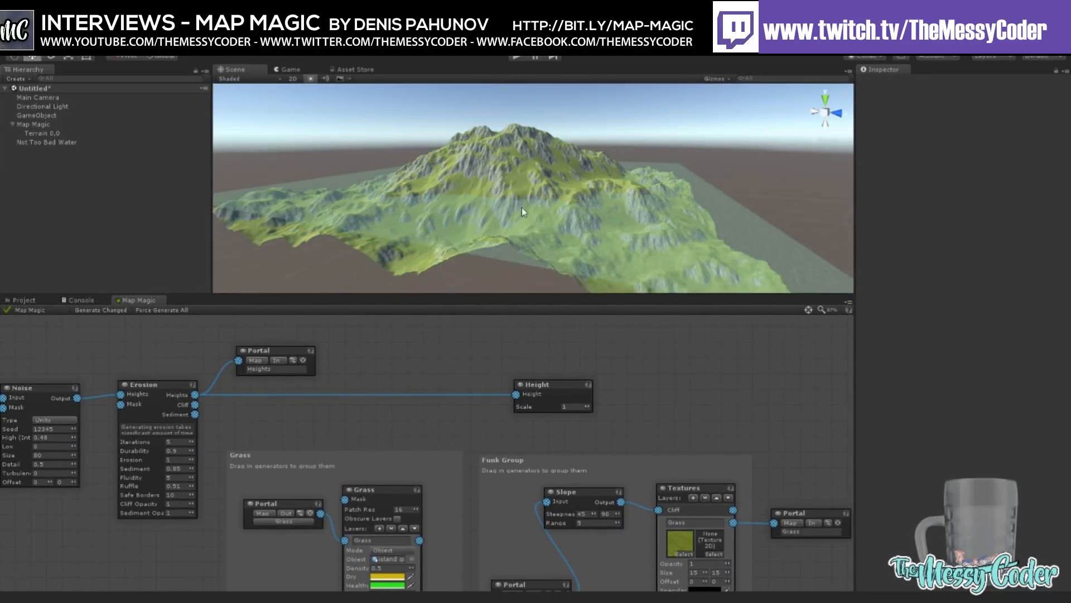
{"action": "scroll", "coordinate": [521, 205], "scroll_direction": "up", "scroll_amount": 1}
{"action": "scroll", "coordinate": [522, 208], "scroll_direction": "up", "scroll_amount": 10}
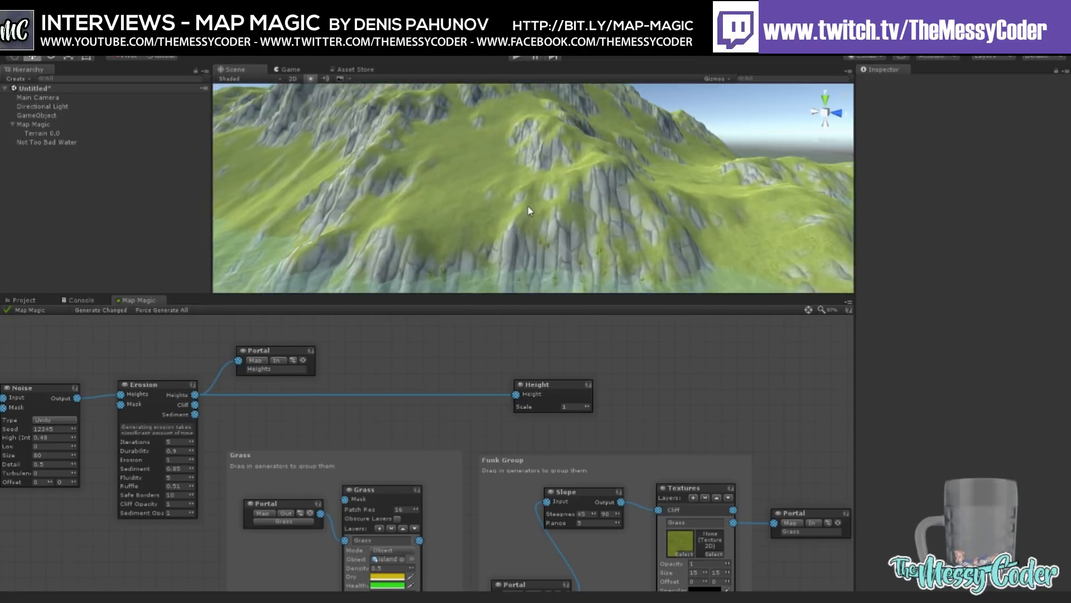
{"action": "scroll", "coordinate": [519, 215], "scroll_direction": "up", "scroll_amount": 8}
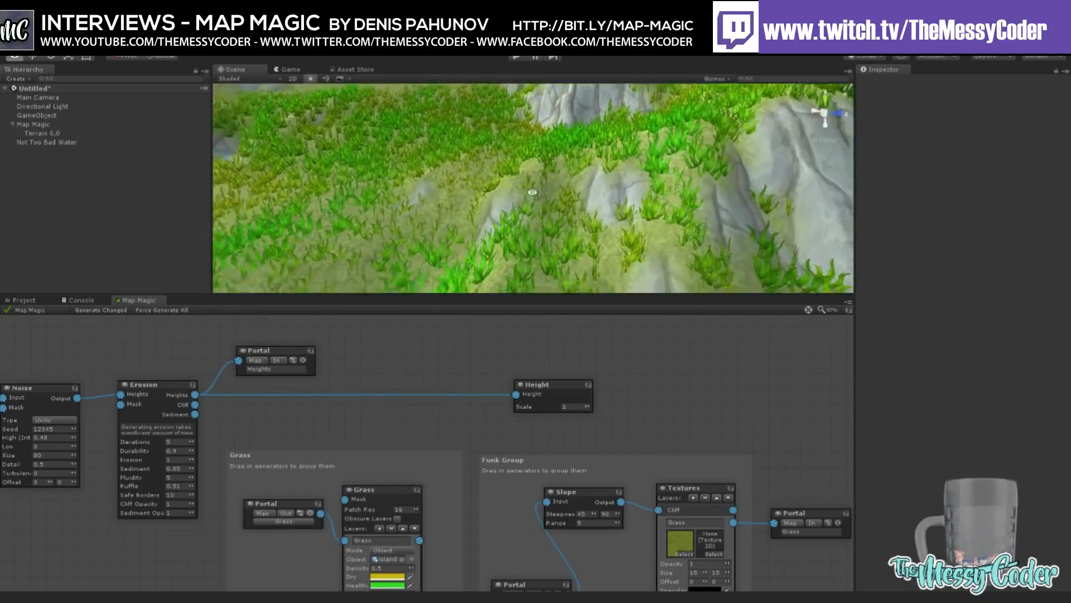
{"action": "mouse_move", "coordinate": [517, 218]}
{"action": "right_mouse_down"}
{"action": "mouse_move", "coordinate": [441, 193]}
{"action": "mouse_move", "coordinate": [517, 137]}
{"action": "mouse_move", "coordinate": [506, 195]}
{"action": "mouse_move", "coordinate": [522, 174]}
{"action": "mouse_move", "coordinate": [528, 204]}
{"action": "right_mouse_up"}
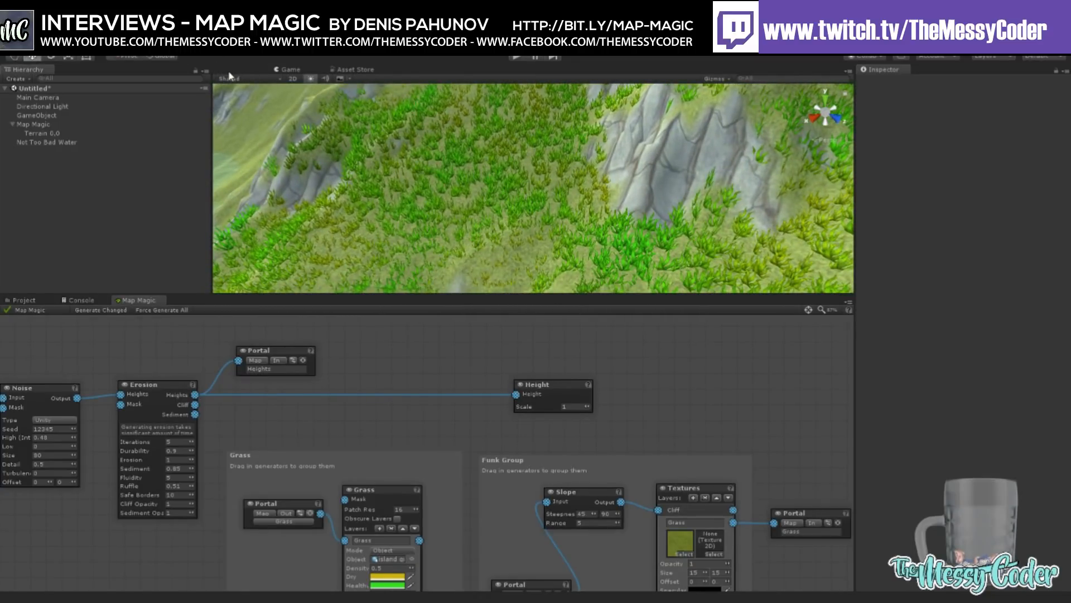
Step: Examine the grass distribution across the slopes and around the cliffs in a maximized Scene view, and restore the editor layout
{"action": "left_click_drag", "start_coordinate": [230, 70], "coordinate": [231, 69]}
{"action": "middle_click_drag", "start_coordinate": [486, 179], "coordinate": [427, 156]}
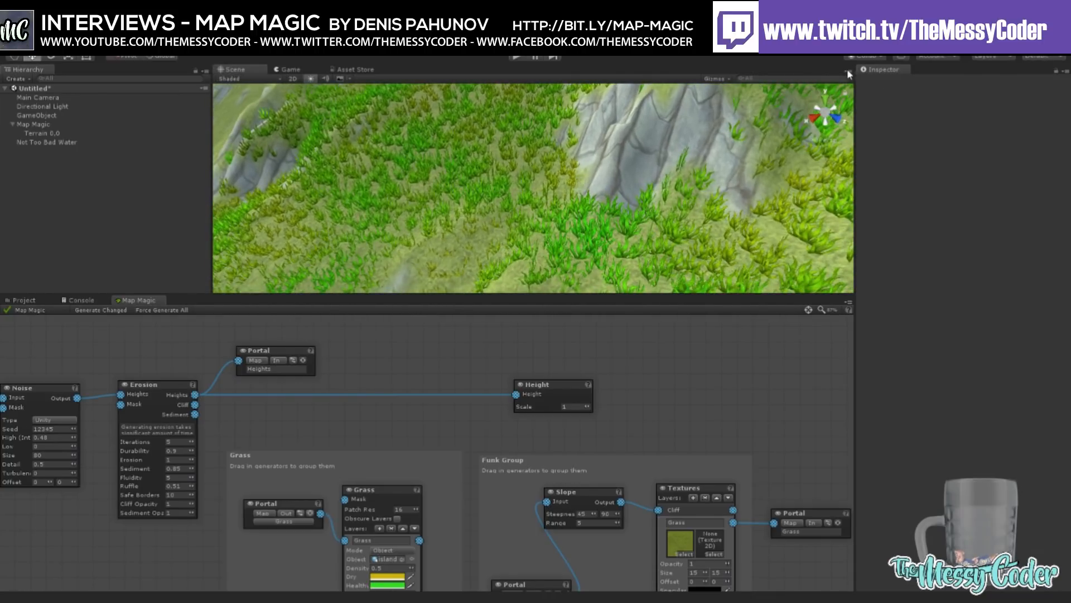
{"action": "left_click", "coordinate": [848, 71]}
{"action": "left_click", "coordinate": [863, 84]}
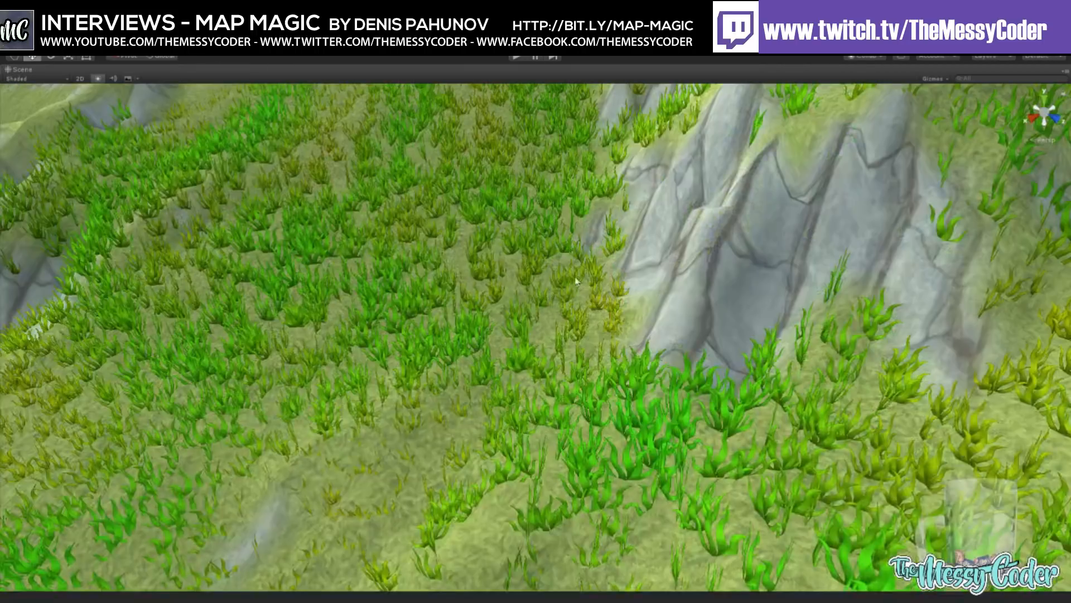
{"action": "middle_click_drag", "start_coordinate": [526, 373], "coordinate": [547, 294]}
{"action": "right_click_drag", "start_coordinate": [533, 391], "coordinate": [446, 304]}
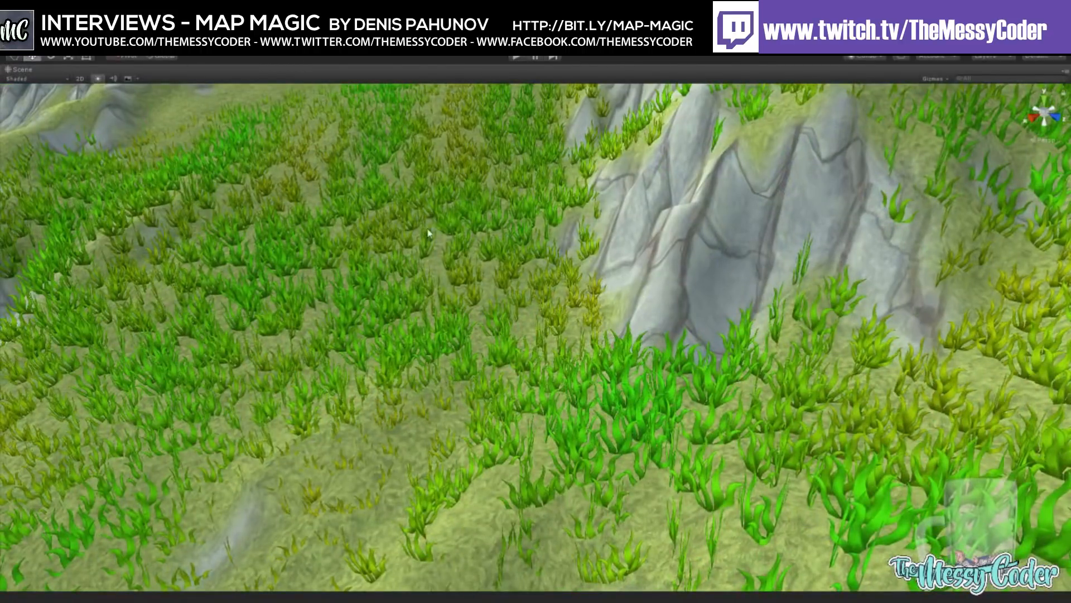
{"action": "right_click_drag", "start_coordinate": [540, 258], "coordinate": [623, 260]}
{"action": "scroll", "coordinate": [471, 274], "scroll_direction": "up", "scroll_amount": 5}
{"action": "scroll", "coordinate": [602, 297], "scroll_direction": "down", "scroll_amount": 8}
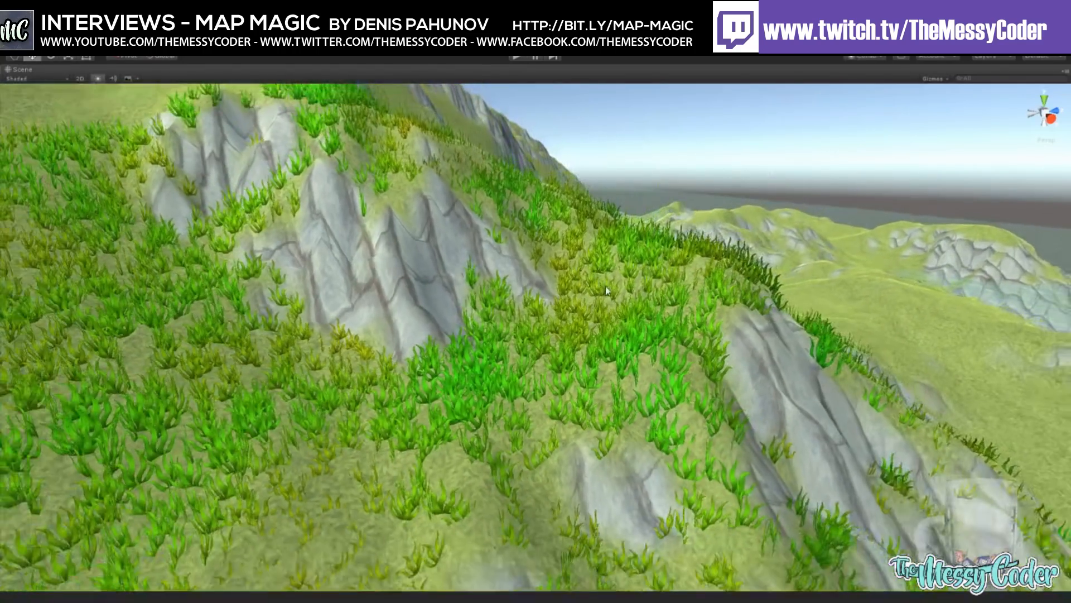
{"action": "right_click_drag", "start_coordinate": [624, 273], "coordinate": [730, 296]}
{"action": "scroll", "coordinate": [484, 273], "scroll_direction": "up", "scroll_amount": 6}
{"action": "middle_click_drag", "start_coordinate": [731, 295], "coordinate": [295, 278]}
{"action": "scroll", "coordinate": [416, 275], "scroll_direction": "up", "scroll_amount": 3}
{"action": "right_click_drag", "start_coordinate": [509, 269], "coordinate": [365, 262]}
{"action": "scroll", "coordinate": [364, 259], "scroll_direction": "down", "scroll_amount": 8}
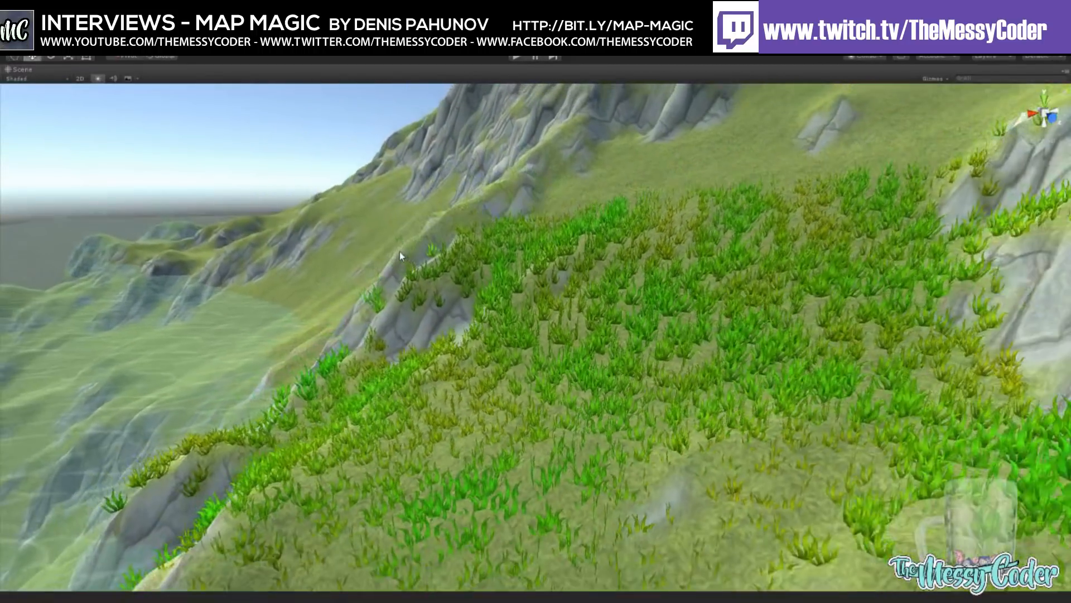
{"action": "middle_click_drag", "start_coordinate": [498, 214], "coordinate": [380, 356]}
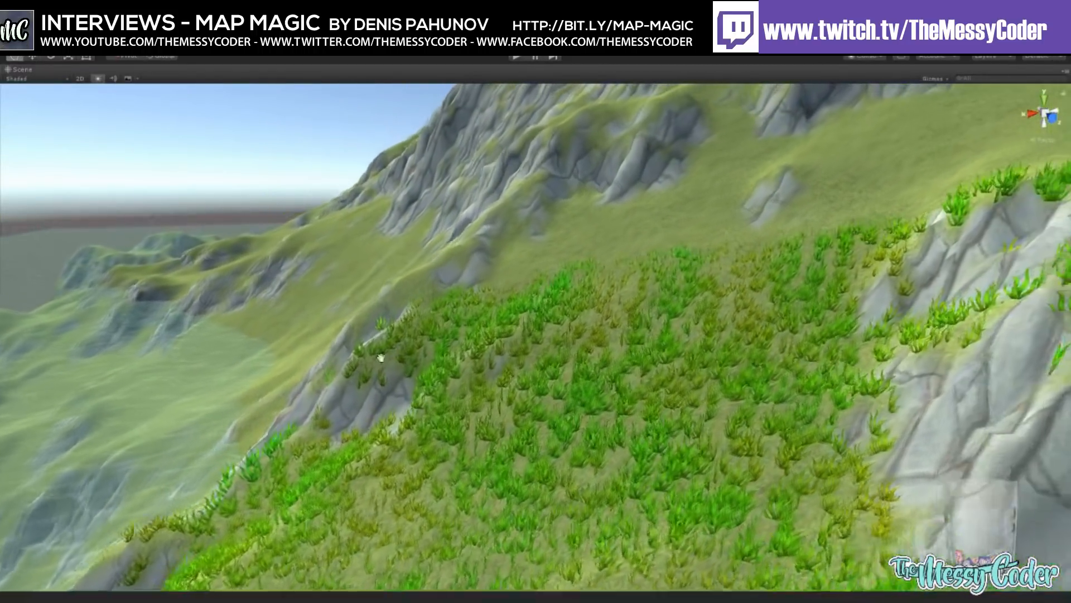
{"action": "right_click_drag", "start_coordinate": [383, 332], "coordinate": [502, 337]}
{"action": "mouse_move", "coordinate": [332, 289]}
{"action": "middle_mouse_down"}
{"action": "mouse_move", "coordinate": [582, 349]}
{"action": "mouse_move", "coordinate": [742, 365]}
{"action": "middle_mouse_up"}
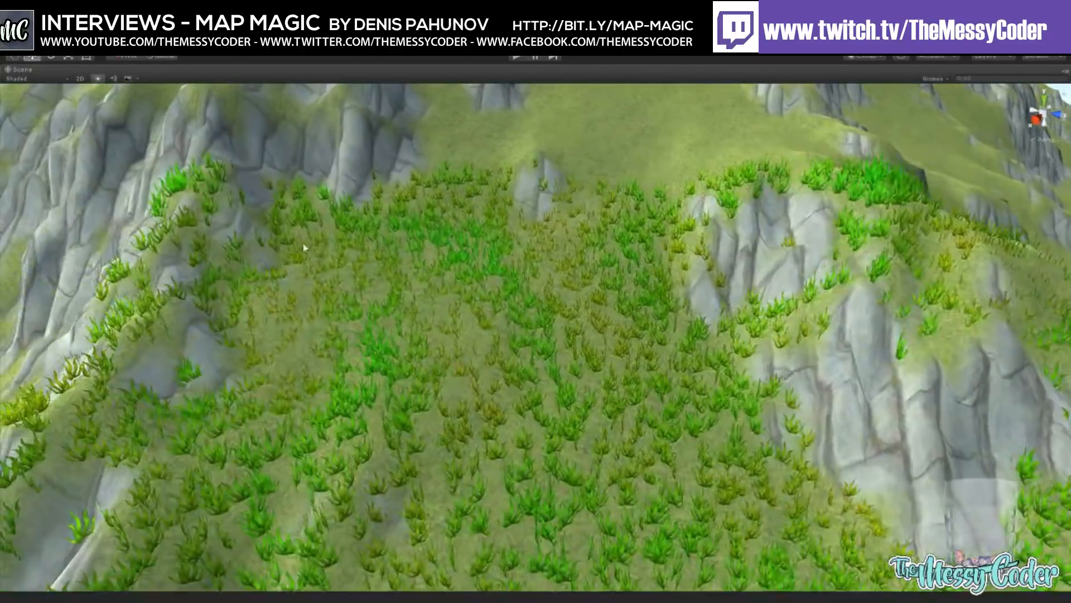
{"action": "middle_click_drag", "start_coordinate": [305, 248], "coordinate": [742, 279]}
{"action": "mouse_move", "coordinate": [402, 273]}
{"action": "middle_mouse_down"}
{"action": "mouse_move", "coordinate": [677, 293]}
{"action": "mouse_move", "coordinate": [537, 303]}
{"action": "mouse_move", "coordinate": [491, 294]}
{"action": "mouse_move", "coordinate": [324, 441]}
{"action": "middle_mouse_up"}
{"action": "scroll", "coordinate": [333, 361], "scroll_direction": "up", "scroll_amount": 10}
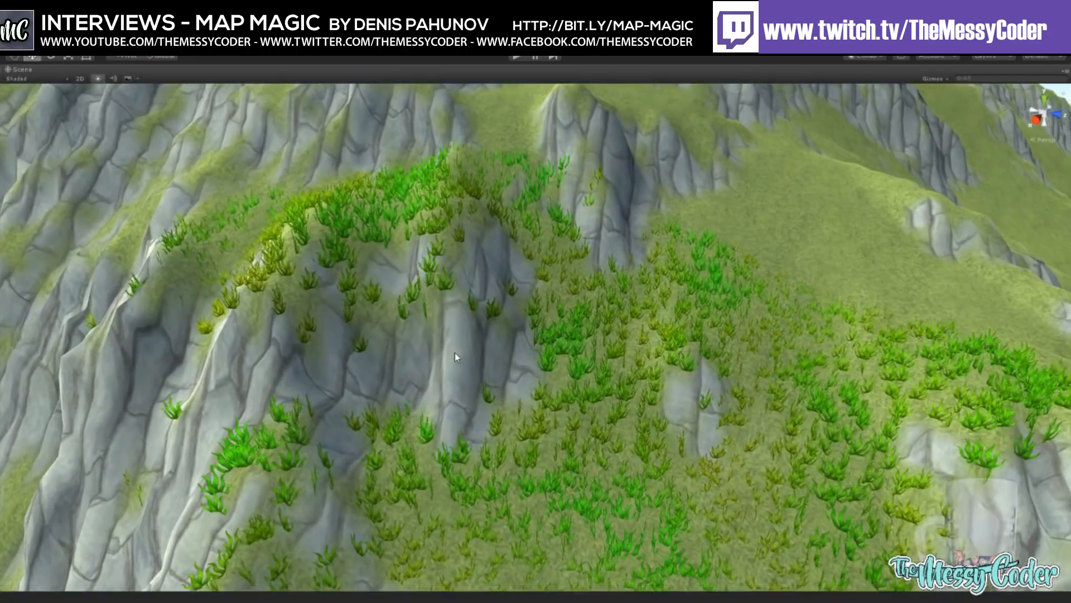
{"action": "right_click_drag", "start_coordinate": [454, 353], "coordinate": [516, 298]}
{"action": "right_click_drag", "start_coordinate": [904, 140], "coordinate": [878, 249]}
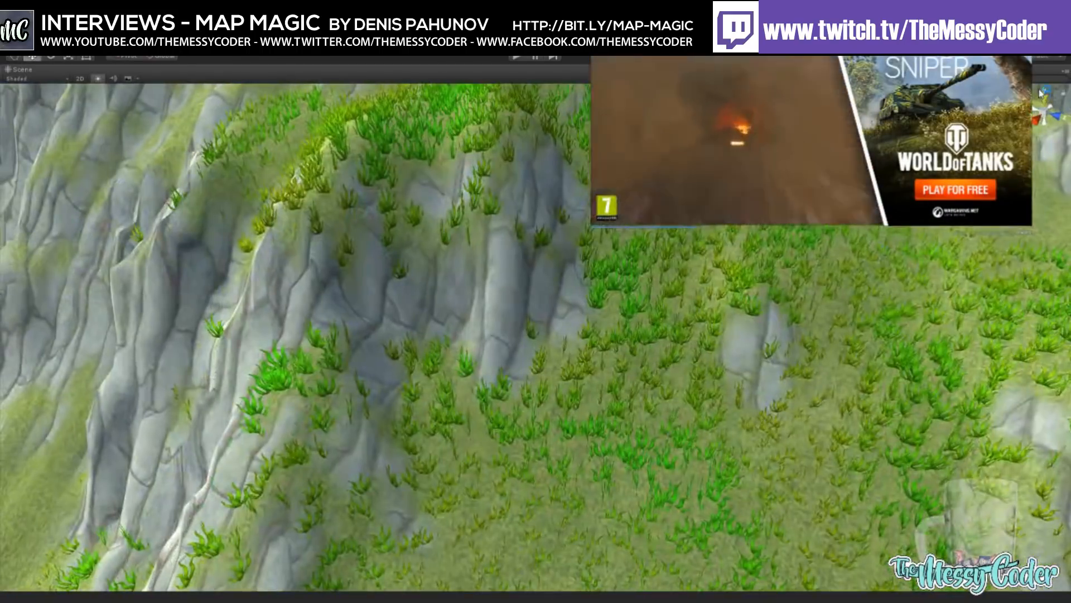
{"action": "key", "text": "shift+space"}
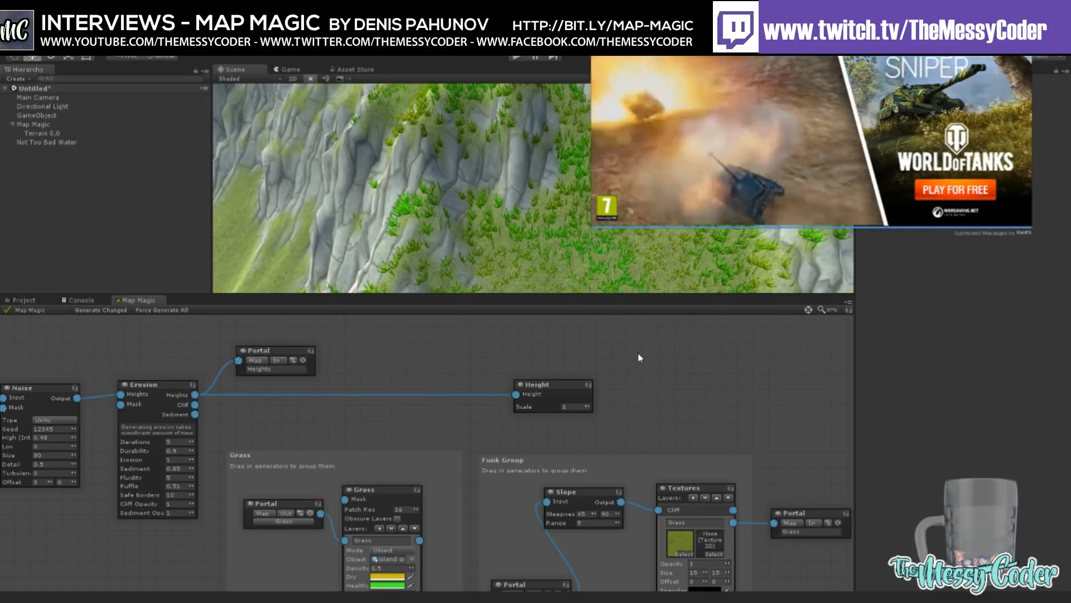
Step: Add a Cavity node above the Grass portal beside Funk Group
{"action": "middle_click_drag", "start_coordinate": [680, 387], "coordinate": [607, 327]}
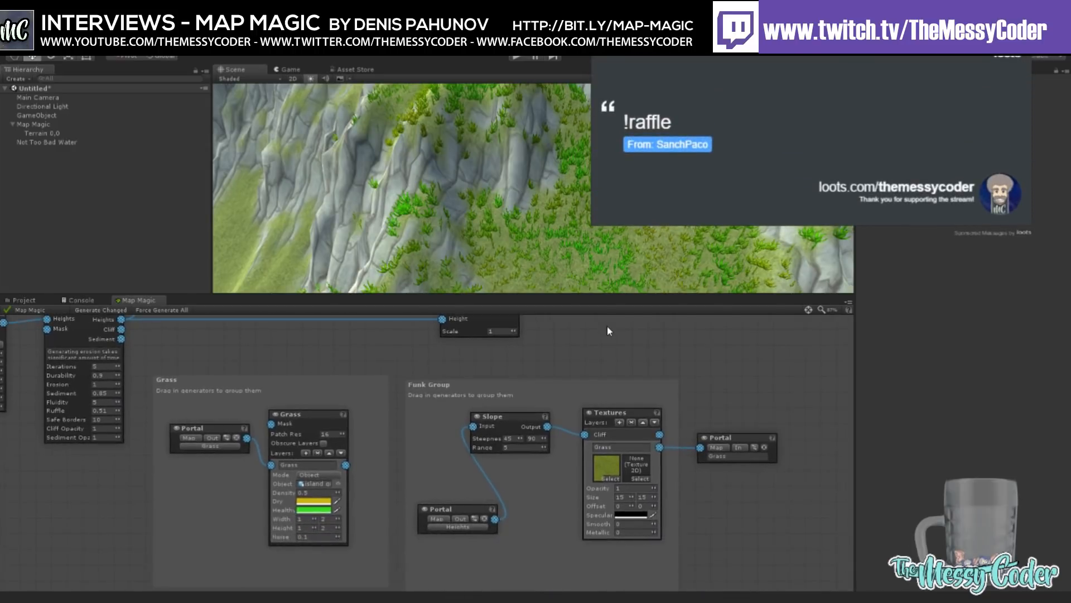
{"action": "middle_click_drag", "start_coordinate": [630, 378], "coordinate": [523, 394]}
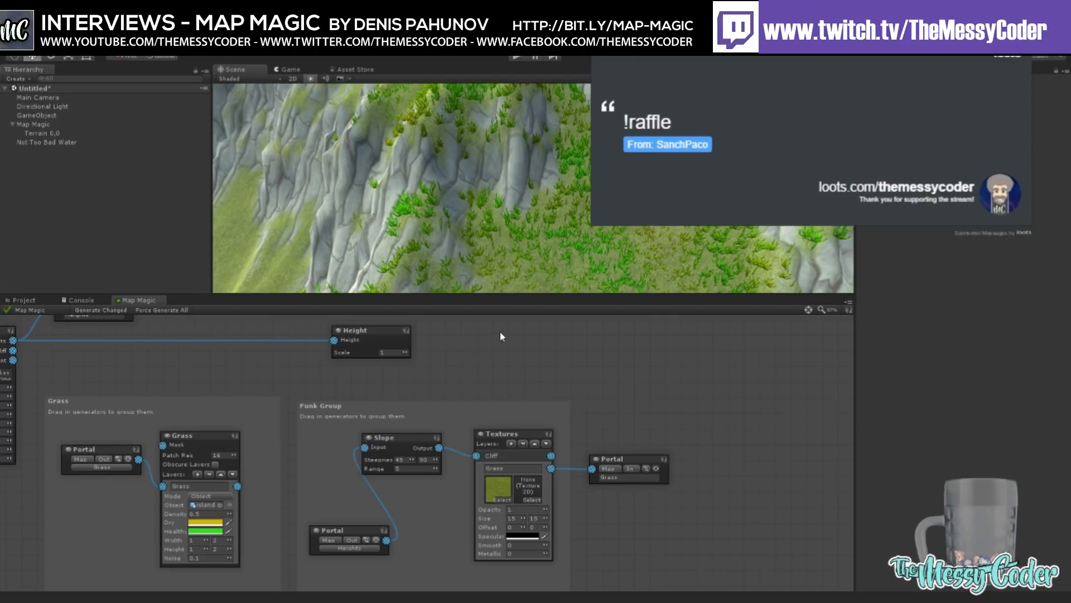
{"action": "mouse_move", "coordinate": [491, 367]}
{"action": "middle_mouse_down"}
{"action": "mouse_move", "coordinate": [571, 337]}
{"action": "mouse_move", "coordinate": [604, 337]}
{"action": "mouse_move", "coordinate": [488, 349]}
{"action": "middle_mouse_up"}
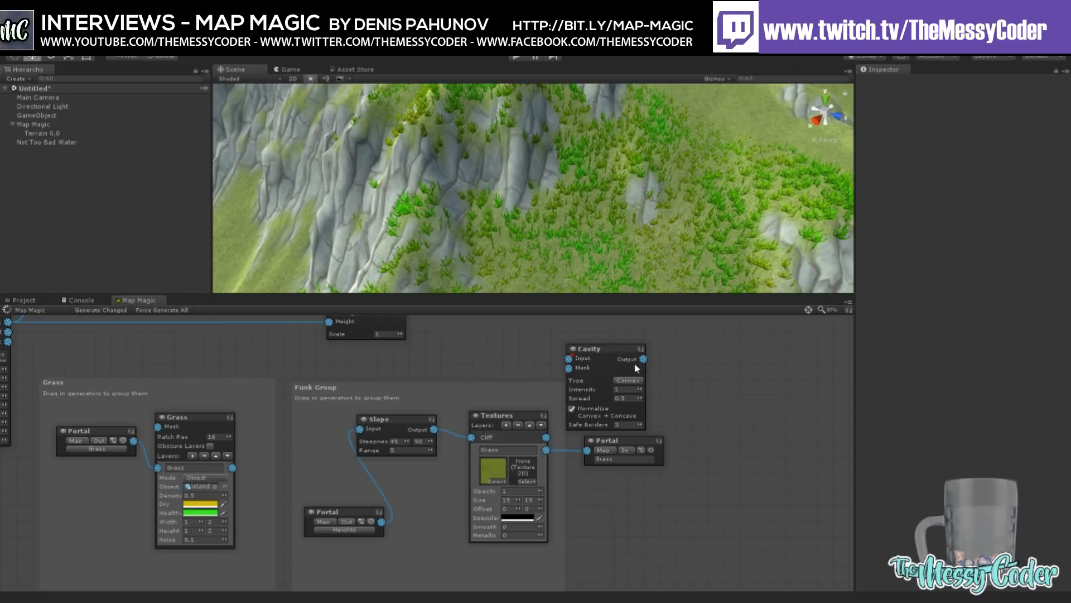
Step: Move the Cavity node up, clear of the Portal node beside the Textures node
{"action": "left_click_drag", "start_coordinate": [599, 349], "coordinate": [616, 337]}
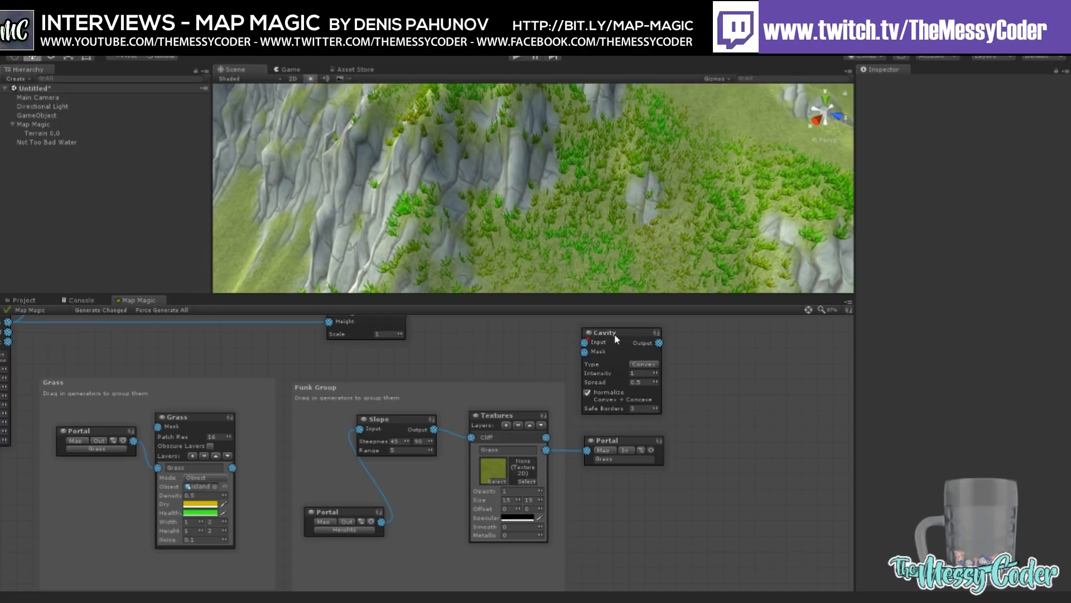
{"action": "middle_click_drag", "start_coordinate": [496, 355], "coordinate": [535, 339]}
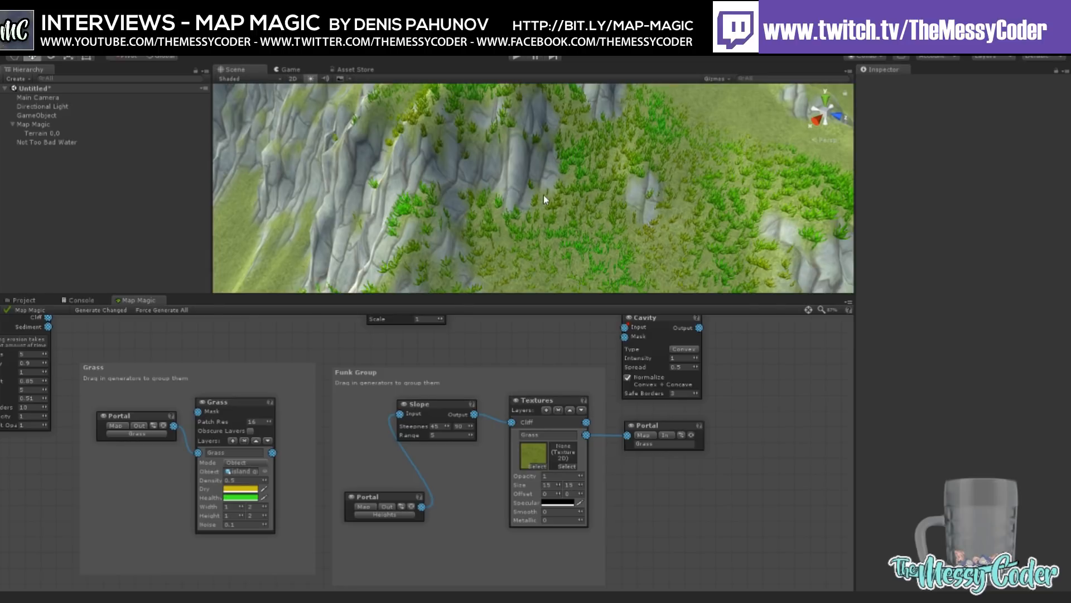
Step: Examine how the grass covers the mountain terrain, from the whole island down to a close view
{"action": "mouse_move", "coordinate": [544, 196]}
{"action": "right_mouse_down"}
{"action": "mouse_move", "coordinate": [574, 197]}
{"action": "mouse_move", "coordinate": [561, 195]}
{"action": "right_mouse_up"}
{"action": "scroll", "coordinate": [558, 193], "scroll_direction": "down", "scroll_amount": 12}
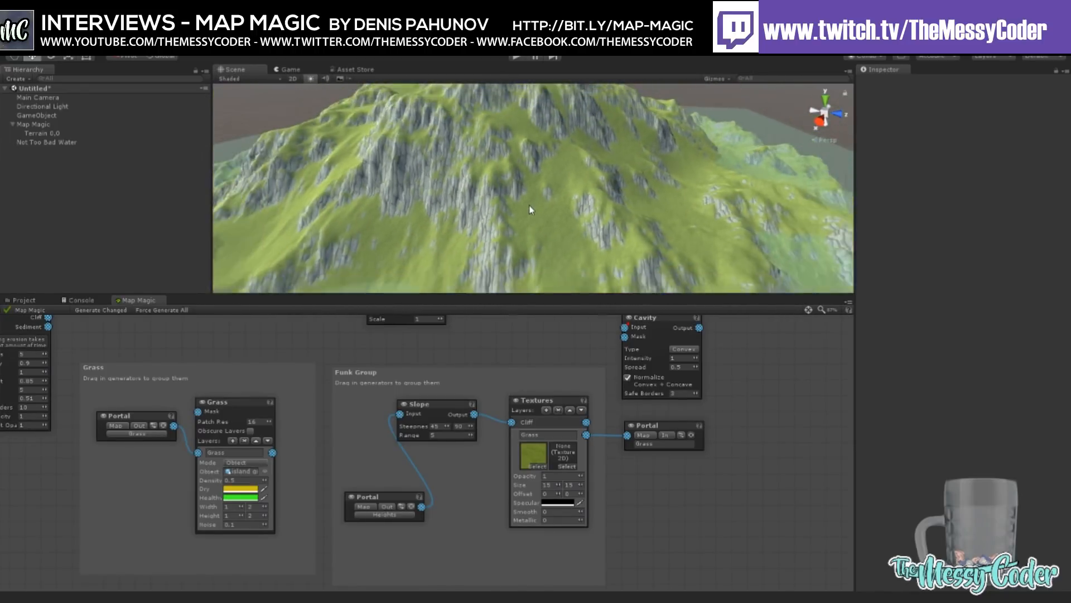
{"action": "scroll", "coordinate": [530, 206], "scroll_direction": "down", "scroll_amount": 10}
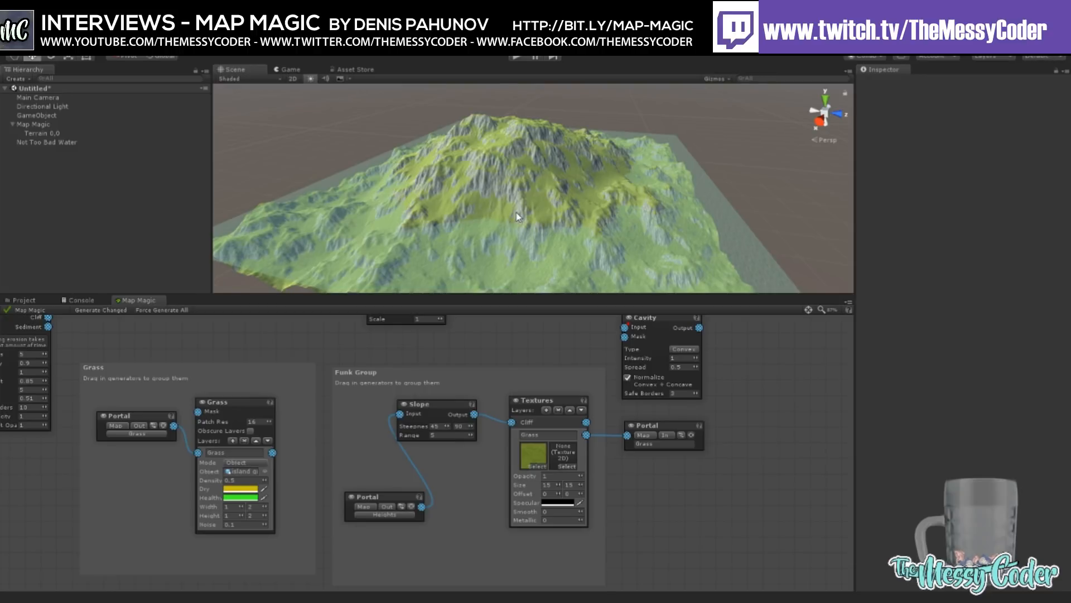
{"action": "scroll", "coordinate": [562, 146], "scroll_direction": "up", "scroll_amount": 8}
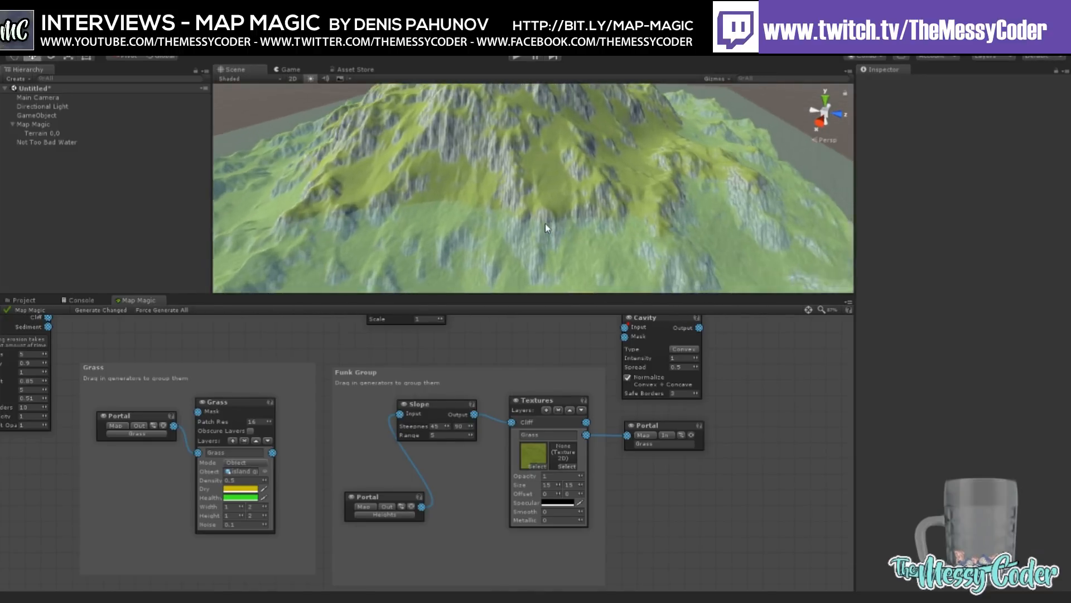
{"action": "scroll", "coordinate": [546, 225], "scroll_direction": "up", "scroll_amount": 8}
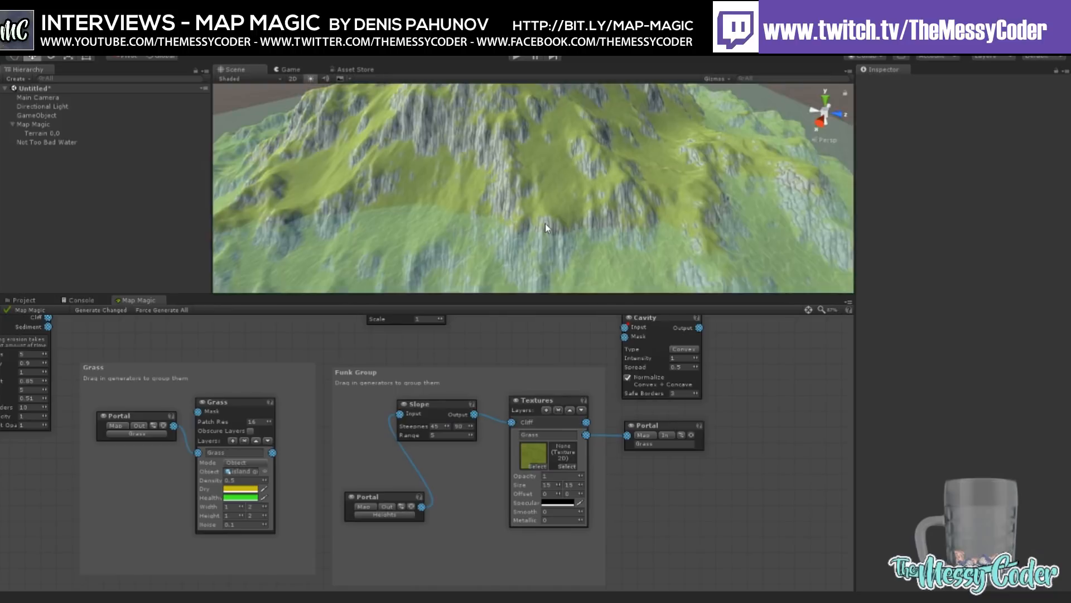
{"action": "scroll", "coordinate": [545, 225], "scroll_direction": "up", "scroll_amount": 8}
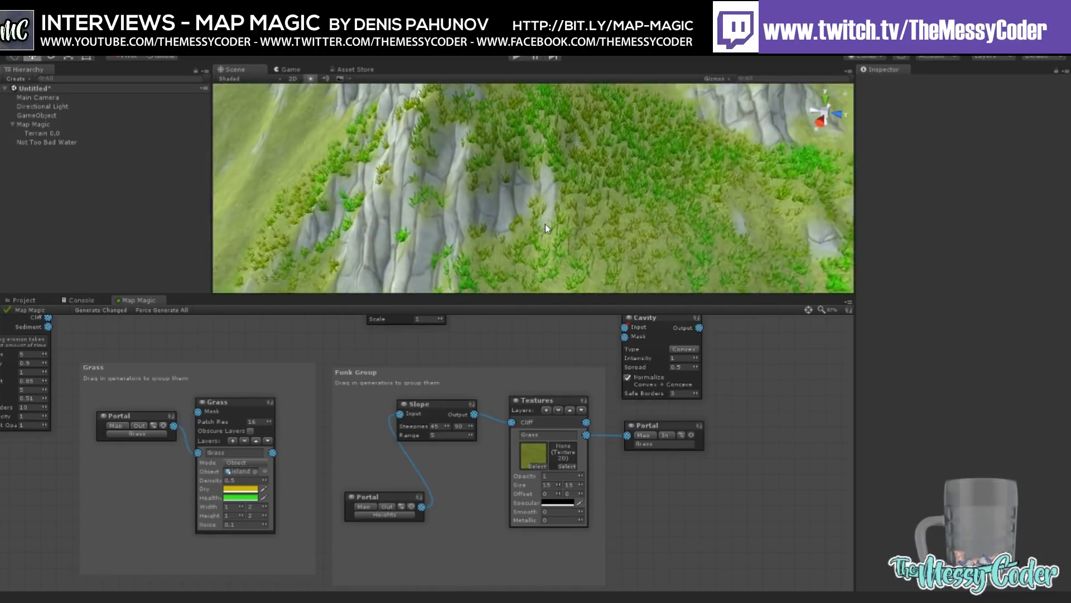
{"action": "middle_click_drag", "start_coordinate": [546, 223], "coordinate": [480, 192]}
{"action": "scroll", "coordinate": [486, 190], "scroll_direction": "down", "scroll_amount": 4}
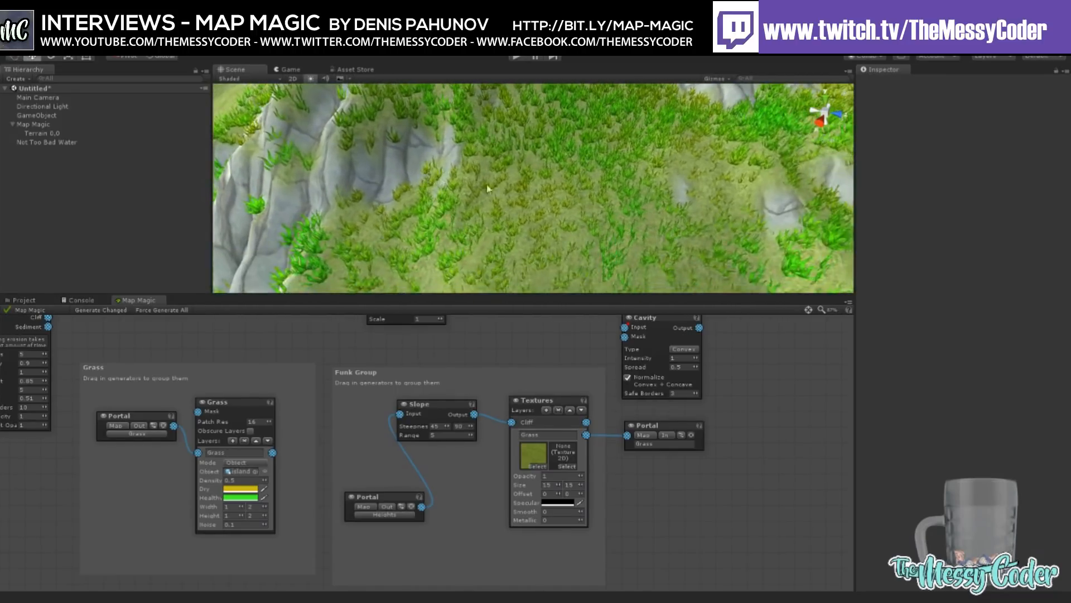
{"action": "right_click_drag", "start_coordinate": [488, 189], "coordinate": [583, 184]}
{"action": "scroll", "coordinate": [569, 159], "scroll_direction": "up", "scroll_amount": 4}
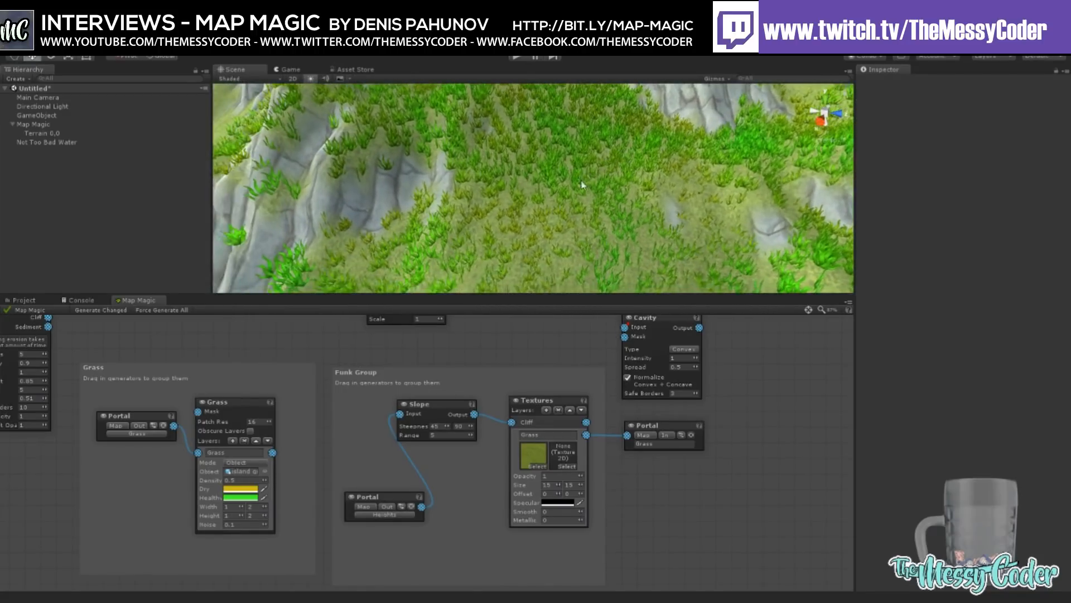
Step: Move the Cavity node above the Grass group, shift the Grass node down, and connect the Cavity output to the Grass node's mask
{"action": "middle_click_drag", "start_coordinate": [706, 413], "coordinate": [685, 433]}
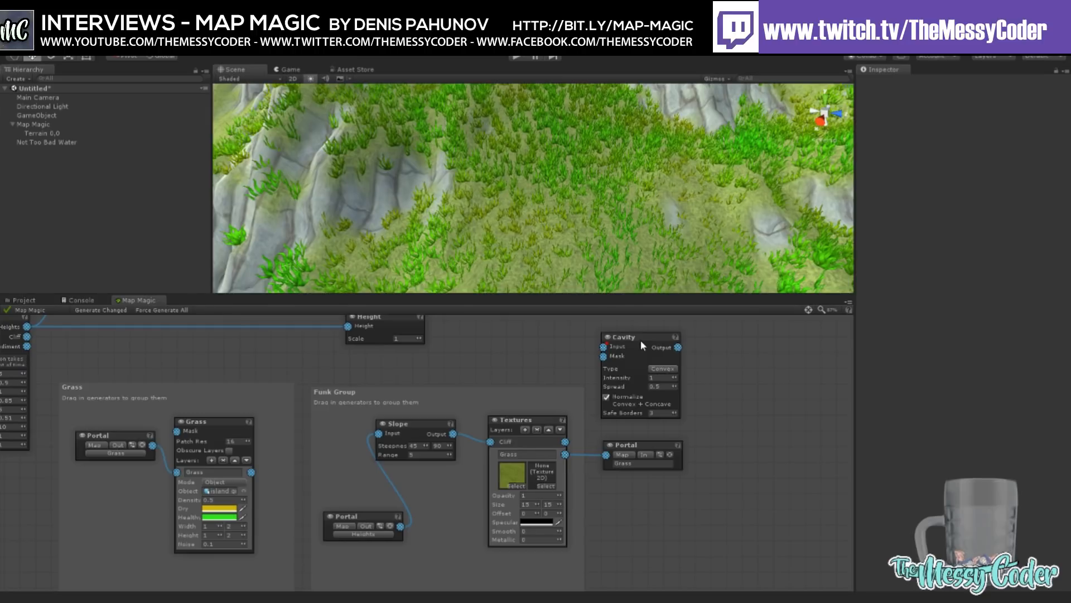
{"action": "left_click_drag", "start_coordinate": [640, 336], "coordinate": [280, 334]}
{"action": "middle_click_drag", "start_coordinate": [210, 385], "coordinate": [301, 410]}
{"action": "scroll", "coordinate": [299, 403], "scroll_direction": "down", "scroll_amount": 1}
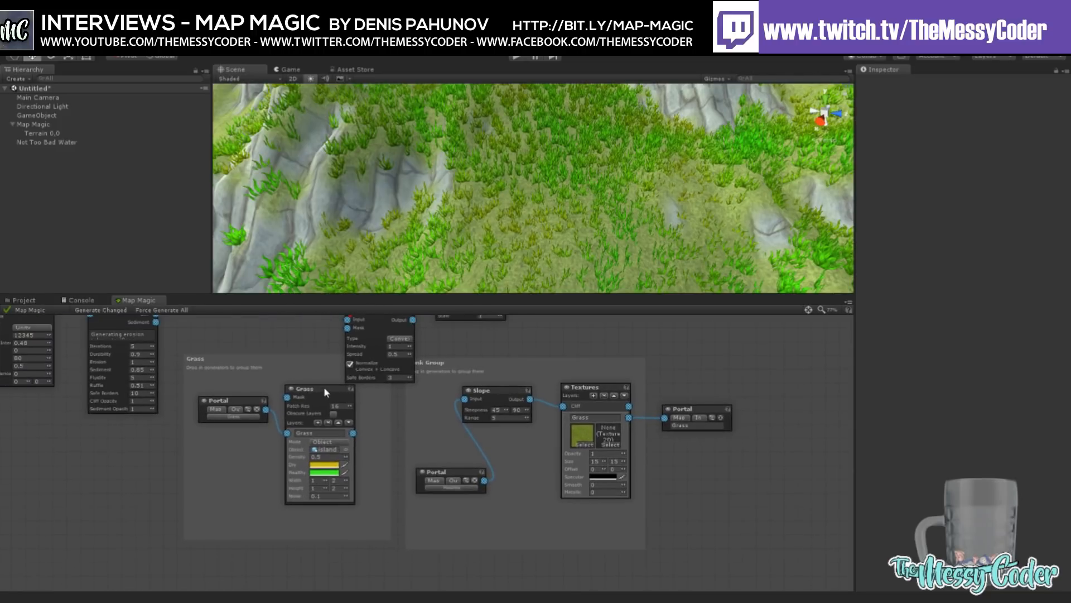
{"action": "left_click_drag", "start_coordinate": [324, 386], "coordinate": [343, 417]}
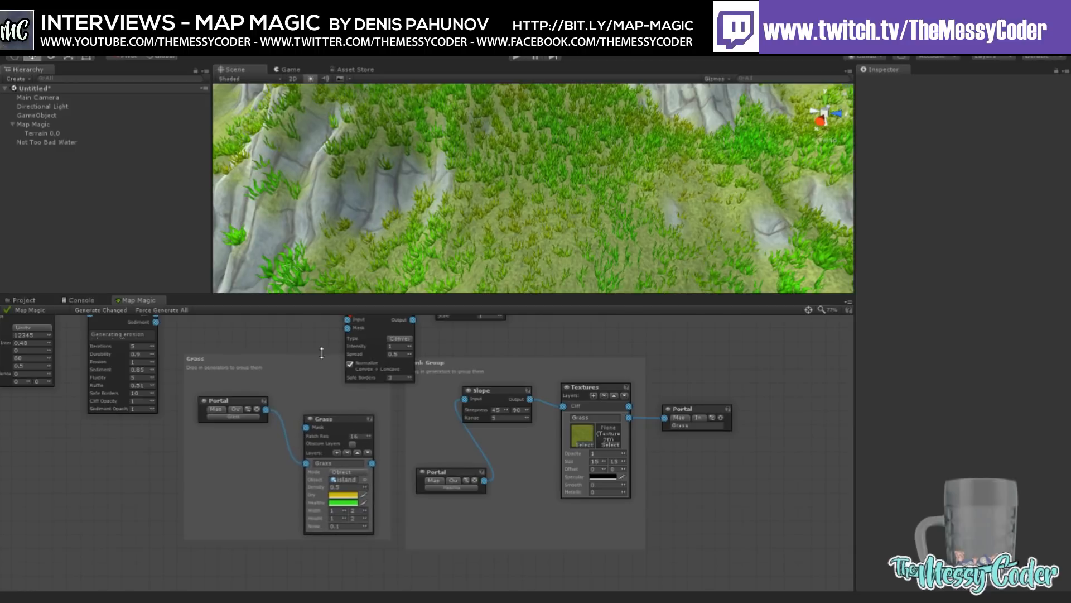
{"action": "scroll", "coordinate": [326, 356], "scroll_direction": "up", "scroll_amount": 1}
{"action": "left_click_drag", "start_coordinate": [383, 338], "coordinate": [338, 360]}
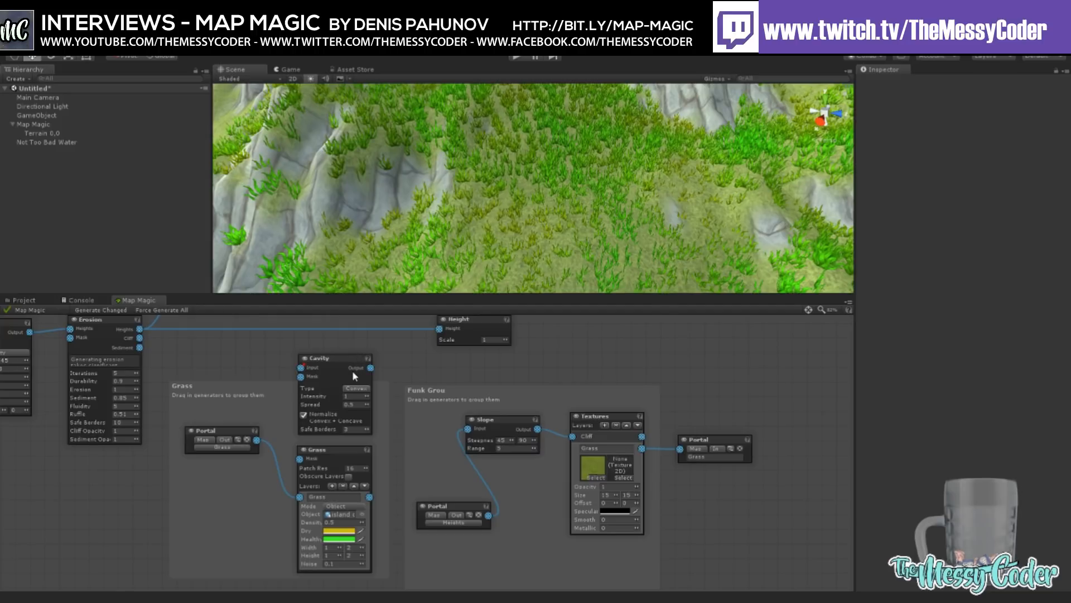
{"action": "left_click_drag", "start_coordinate": [370, 368], "coordinate": [299, 460]}
{"action": "left_click_drag", "start_coordinate": [334, 357], "coordinate": [279, 346]}
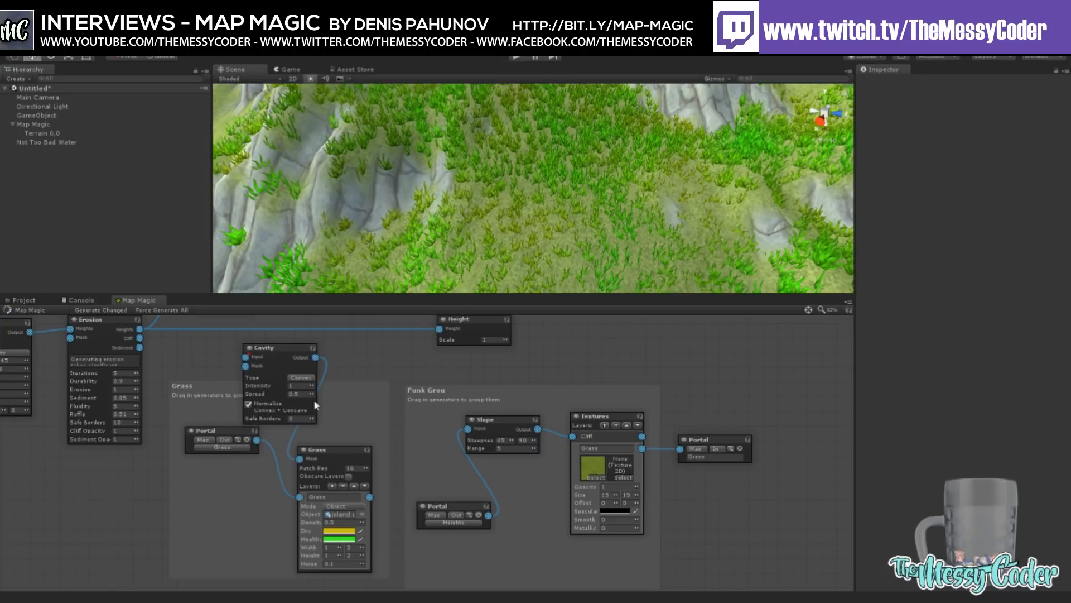
Step: Extend the Grass group downward and rearrange the Grass, Portal and Cavity nodes inside it
{"action": "middle_click_drag", "start_coordinate": [249, 531], "coordinate": [295, 438]}
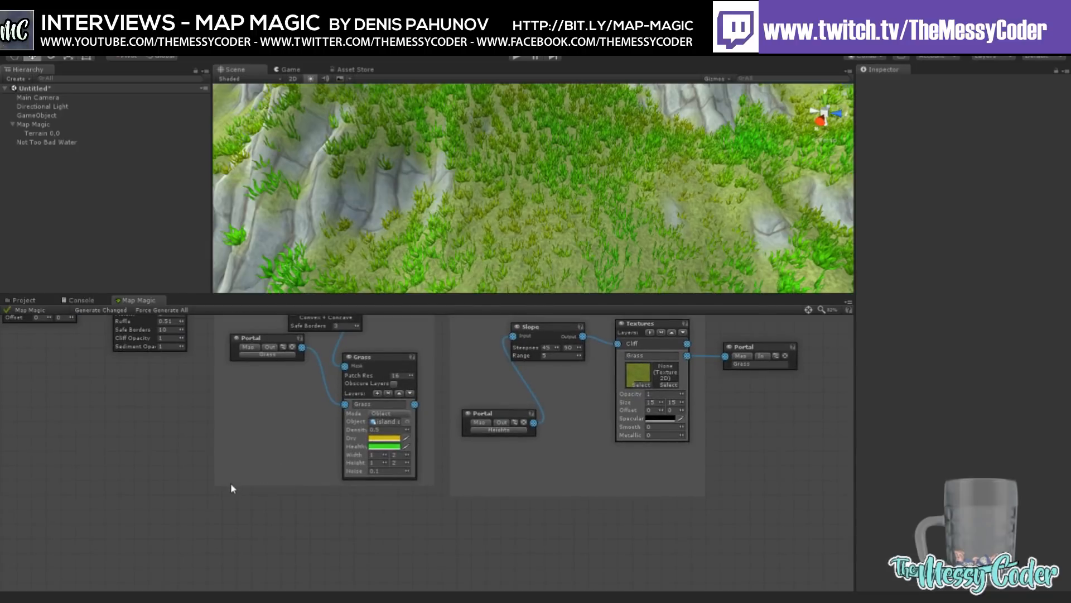
{"action": "left_click_drag", "start_coordinate": [232, 484], "coordinate": [248, 586]}
{"action": "left_click_drag", "start_coordinate": [374, 361], "coordinate": [382, 461]}
{"action": "left_click_drag", "start_coordinate": [269, 338], "coordinate": [268, 495]}
{"action": "middle_click_drag", "start_coordinate": [262, 397], "coordinate": [264, 485]}
{"action": "left_click_drag", "start_coordinate": [314, 344], "coordinate": [264, 474]}
{"action": "middle_click_drag", "start_coordinate": [303, 430], "coordinate": [344, 433]}
{"action": "scroll", "coordinate": [326, 401], "scroll_direction": "down", "scroll_amount": 1}
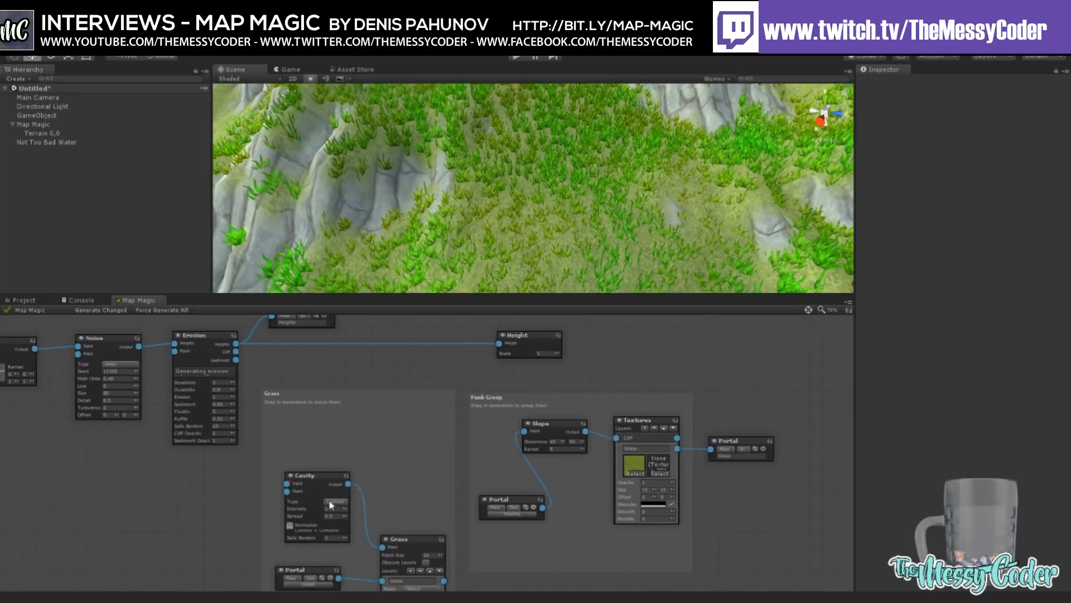
Step: Connect the grass Portal's output to the Cavity node's input
{"action": "left_click_drag", "start_coordinate": [338, 578], "coordinate": [365, 443]}
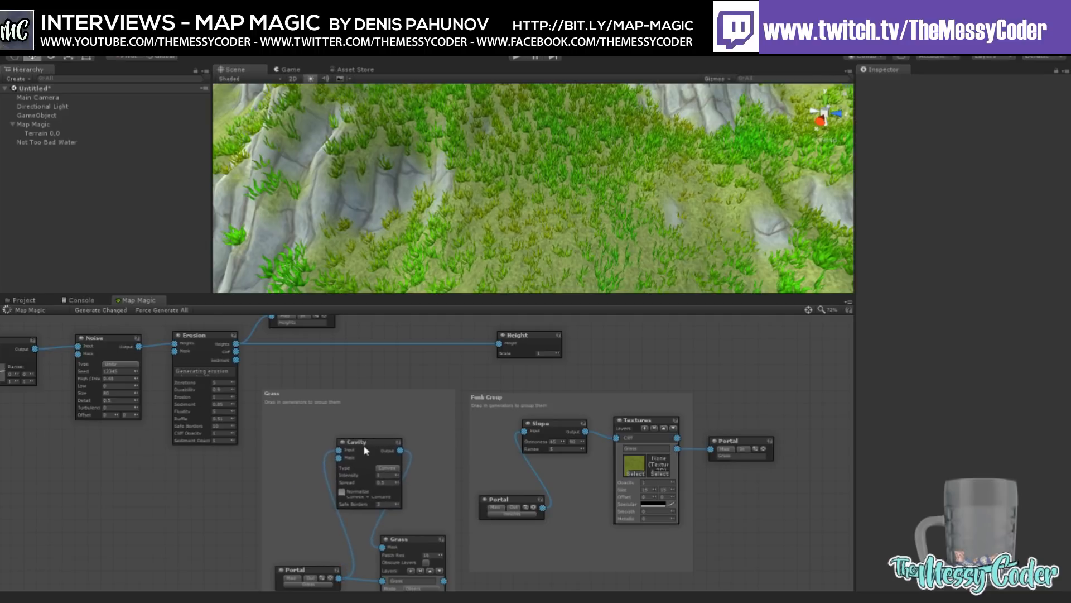
{"action": "middle_click_drag", "start_coordinate": [316, 523], "coordinate": [281, 450]}
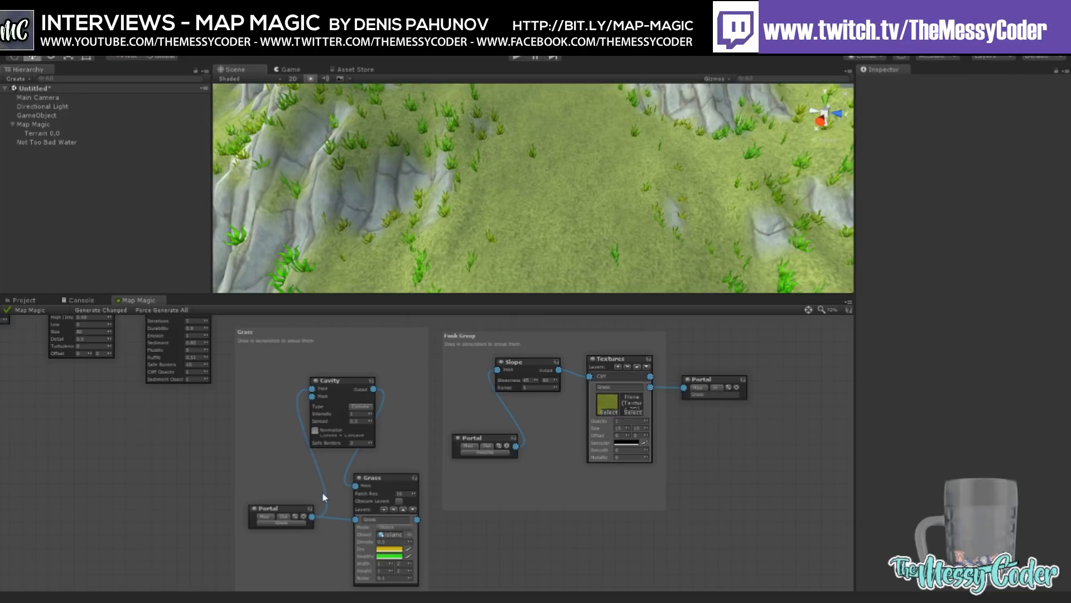
Step: Disconnect the Cavity node's input and add a new Portal node above it in the Grass group
{"action": "left_click_drag", "start_coordinate": [312, 388], "coordinate": [276, 414]}
{"action": "left_click", "coordinate": [375, 438]}
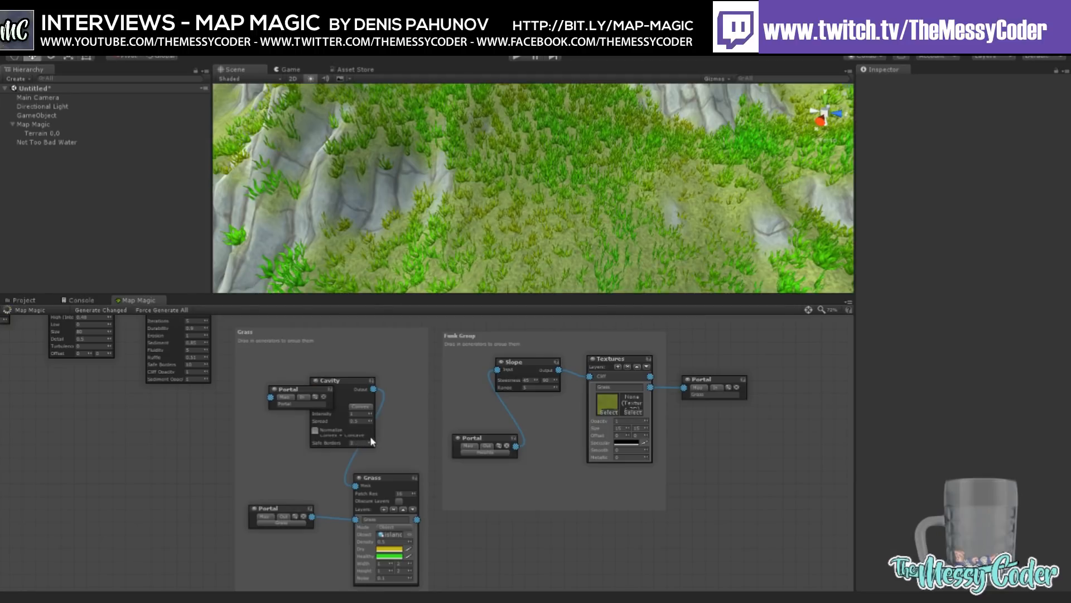
{"action": "left_click_drag", "start_coordinate": [310, 383], "coordinate": [300, 414]}
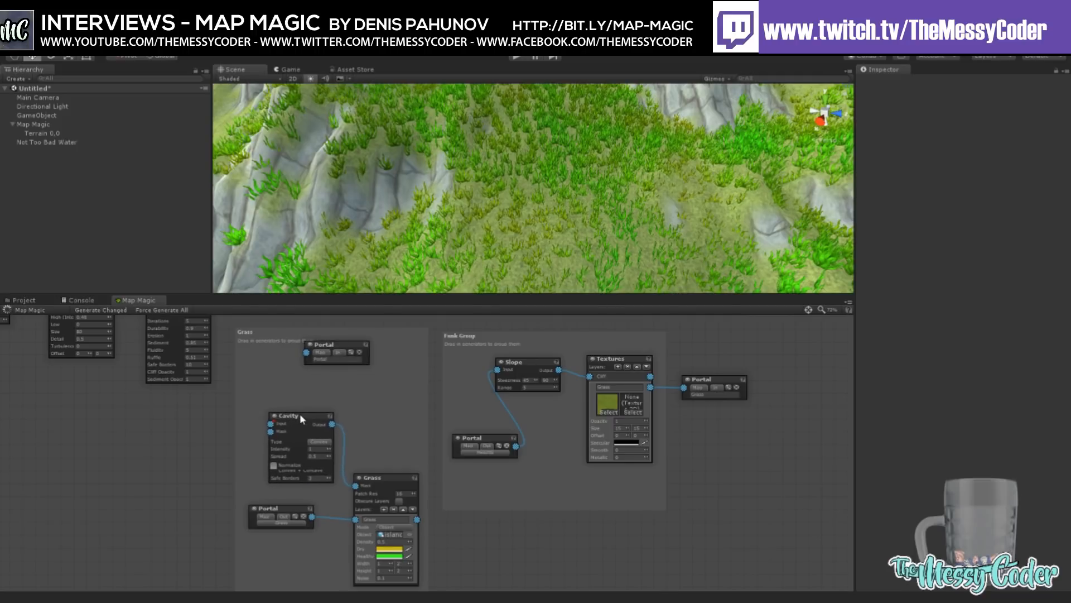
{"action": "left_click_drag", "start_coordinate": [336, 349], "coordinate": [311, 369]}
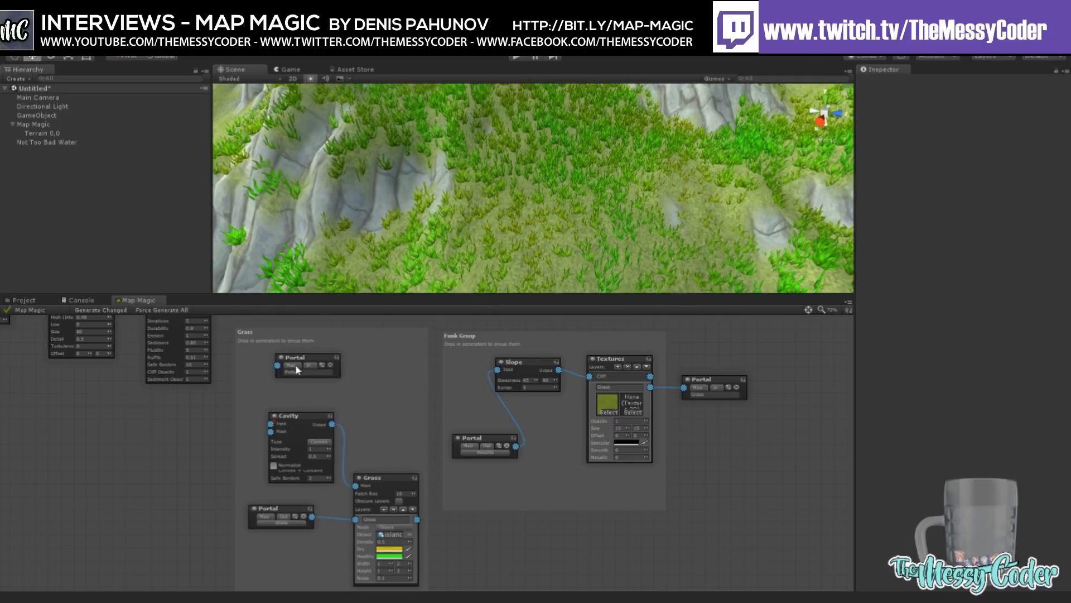
Step: Set the new Portal to output Heights, connect it to the Cavity input, and tidy the two nodes' positions
{"action": "left_click", "coordinate": [321, 391]}
{"action": "left_click", "coordinate": [324, 372]}
{"action": "left_click", "coordinate": [326, 375]}
{"action": "left_click_drag", "start_coordinate": [338, 365], "coordinate": [310, 411]}
{"action": "left_click_drag", "start_coordinate": [309, 361], "coordinate": [273, 360]}
{"action": "left_click_drag", "start_coordinate": [311, 417], "coordinate": [302, 411]}
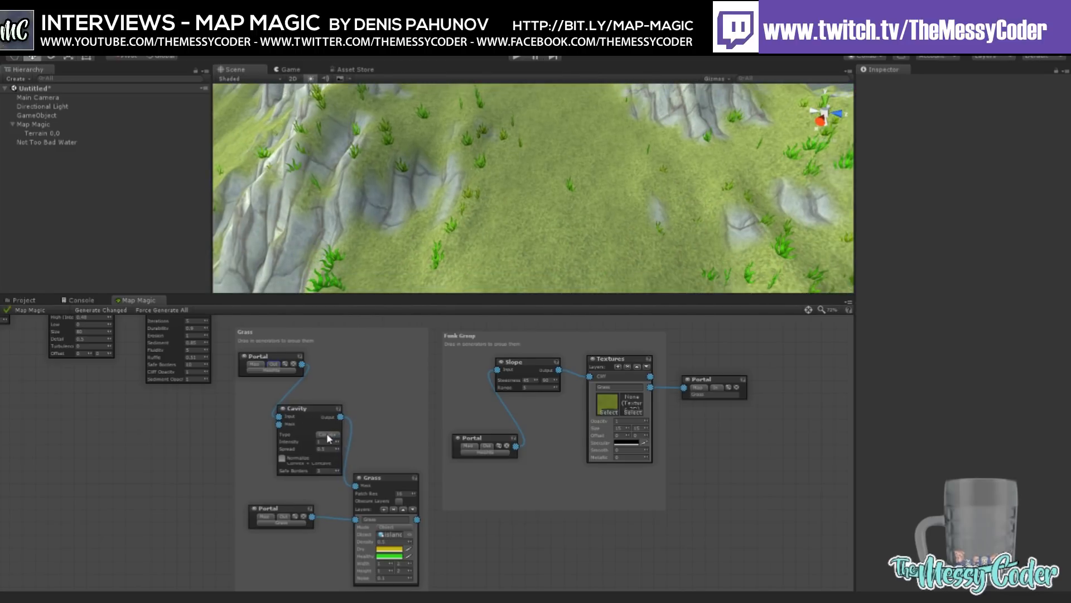
Step: Set the Cavity node's type to Concave and inspect the grass on the slopes from several angles
{"action": "left_click", "coordinate": [339, 461]}
{"action": "right_click_drag", "start_coordinate": [457, 229], "coordinate": [537, 196]}
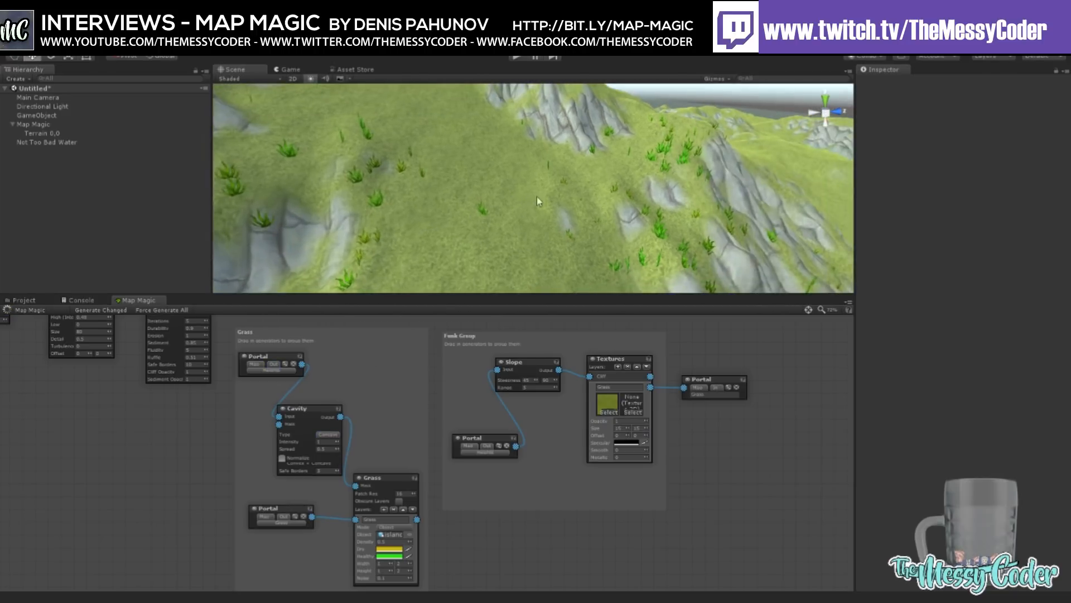
{"action": "scroll", "coordinate": [481, 203], "scroll_direction": "down", "scroll_amount": 8}
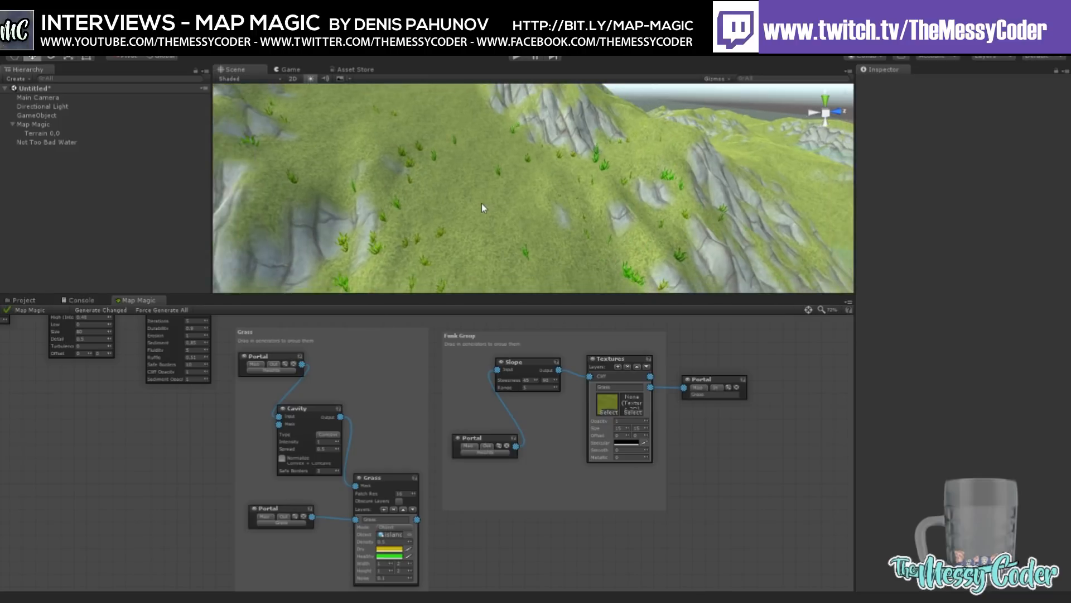
{"action": "scroll", "coordinate": [476, 207], "scroll_direction": "up", "scroll_amount": 7}
{"action": "scroll", "coordinate": [472, 232], "scroll_direction": "up", "scroll_amount": 6}
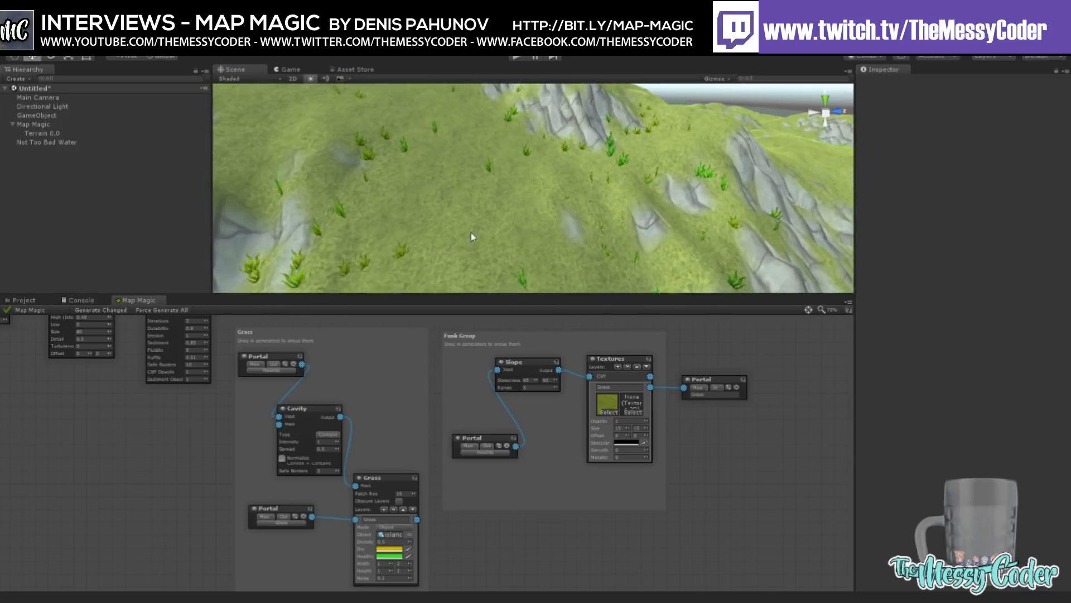
{"action": "right_click_drag", "start_coordinate": [462, 234], "coordinate": [397, 161]}
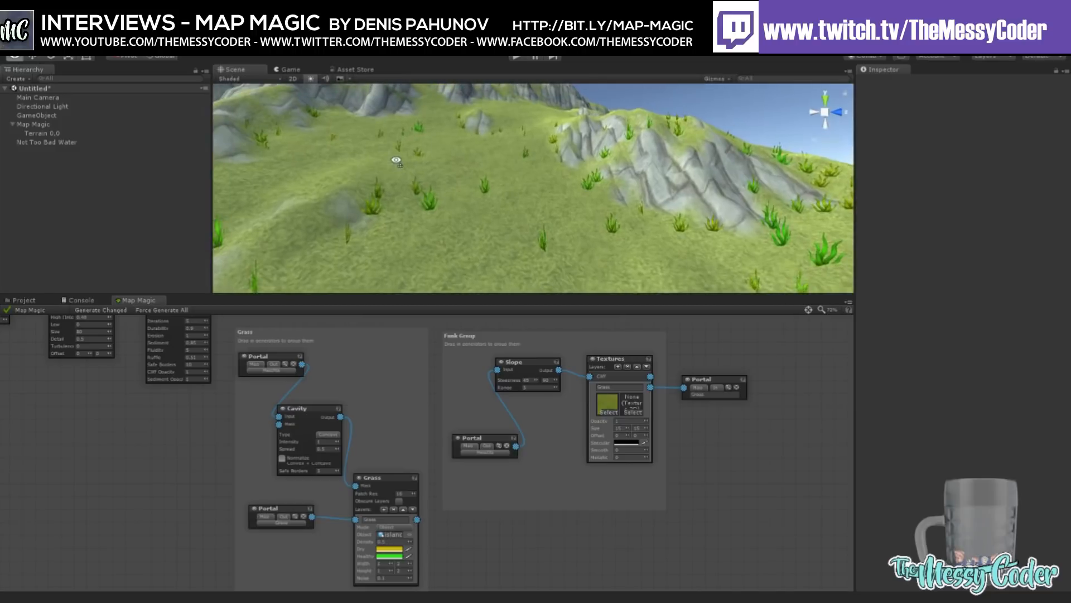
{"action": "right_click_drag", "start_coordinate": [513, 195], "coordinate": [467, 197]}
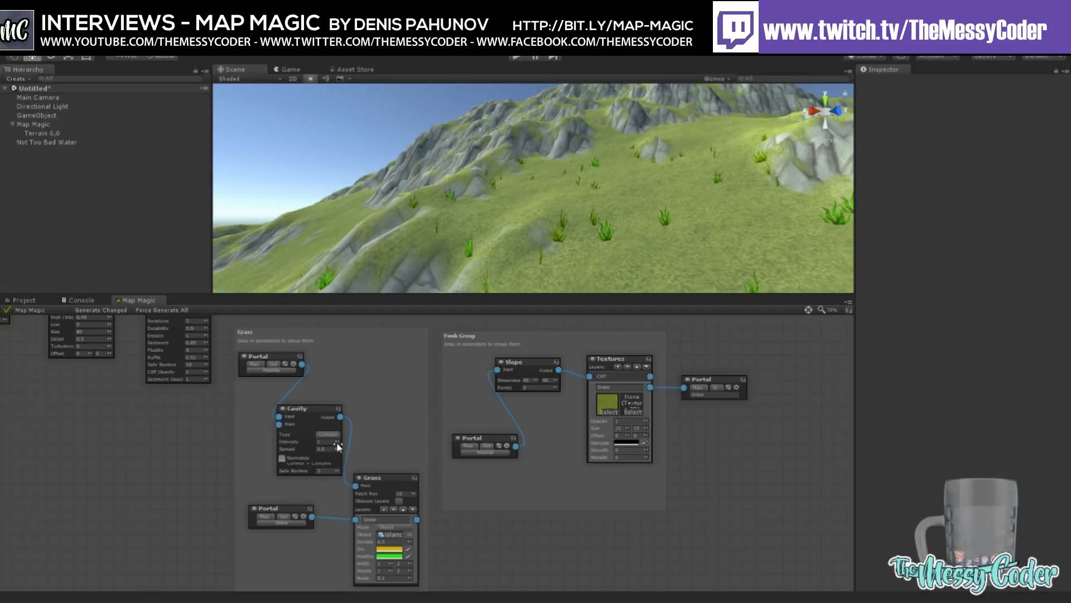
Step: Set the Cavity node's intensity to about 4.2 and its spread to about 0.2
{"action": "left_click_drag", "start_coordinate": [337, 448], "coordinate": [346, 452]}
{"action": "left_click_drag", "start_coordinate": [337, 446], "coordinate": [226, 451]}
{"action": "left_click_drag", "start_coordinate": [337, 441], "coordinate": [479, 445]}
Step: Select the Map Magic terrain and examine the regenerated grass around the rocks and hollows
{"action": "left_click", "coordinate": [509, 200]}
{"action": "key", "text": "f"}
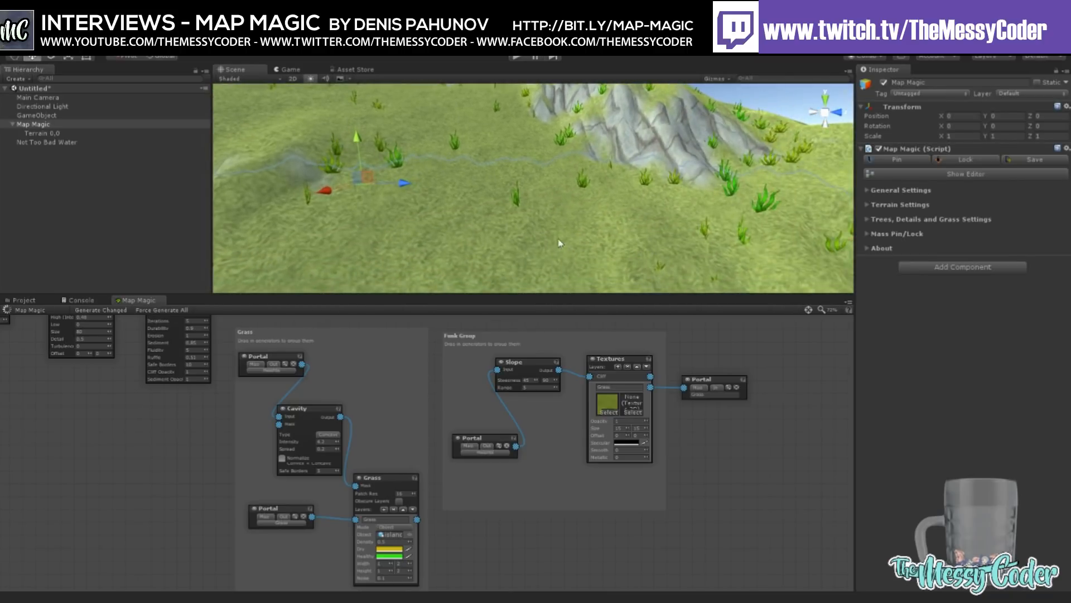
{"action": "scroll", "coordinate": [468, 167], "scroll_direction": "down", "scroll_amount": 5}
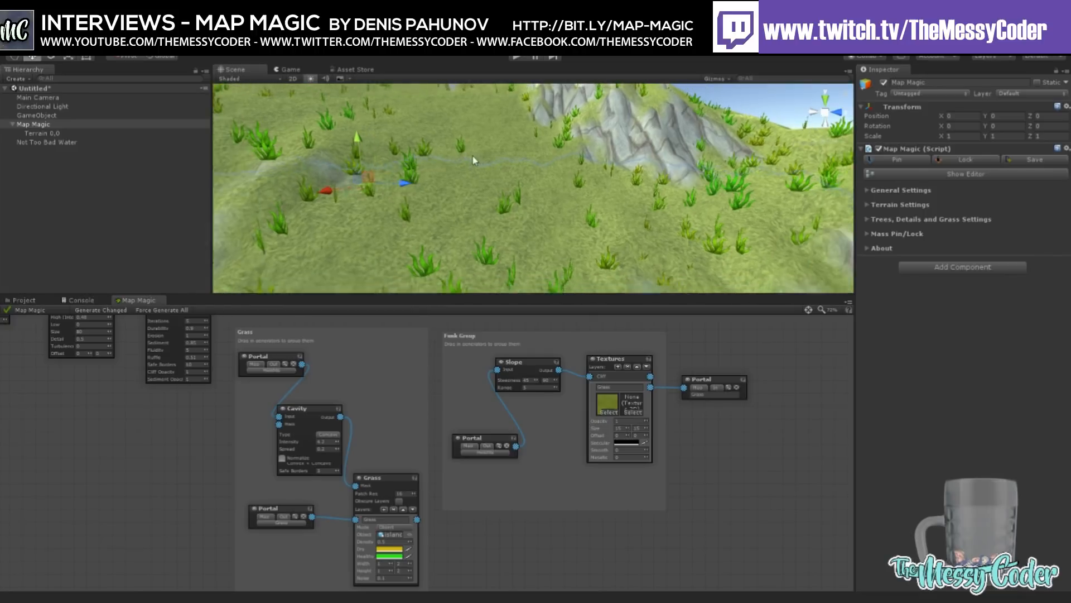
{"action": "left_click_drag", "start_coordinate": [466, 170], "coordinate": [464, 164], "text": "alt"}
{"action": "right_click_drag", "start_coordinate": [466, 167], "coordinate": [554, 187]}
{"action": "right_click_drag", "start_coordinate": [467, 173], "coordinate": [509, 177]}
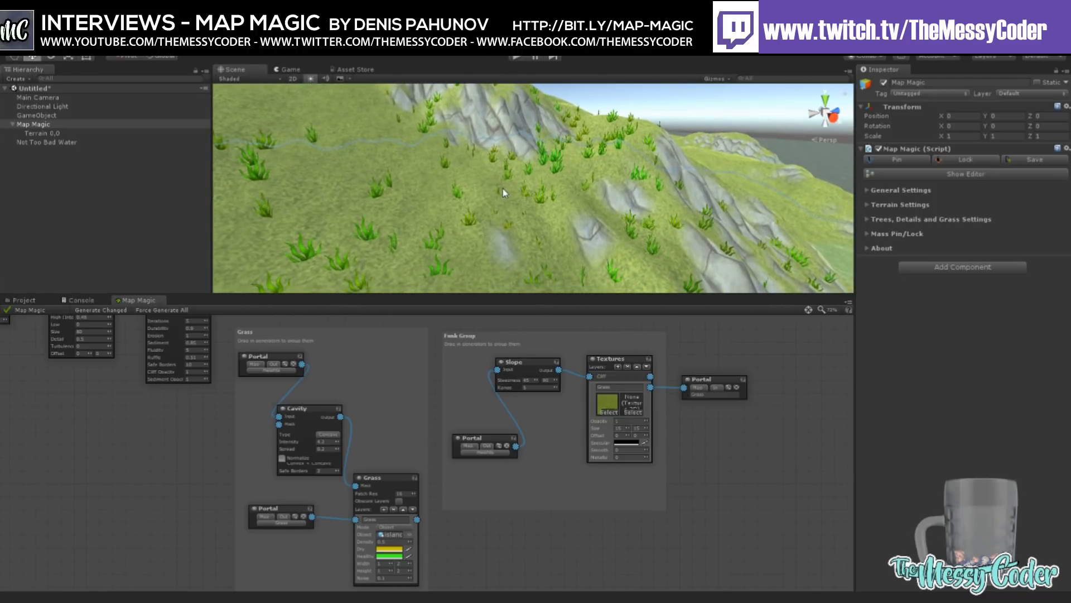
{"action": "right_click_drag", "start_coordinate": [478, 192], "coordinate": [449, 188]}
{"action": "right_click_drag", "start_coordinate": [533, 200], "coordinate": [447, 173]}
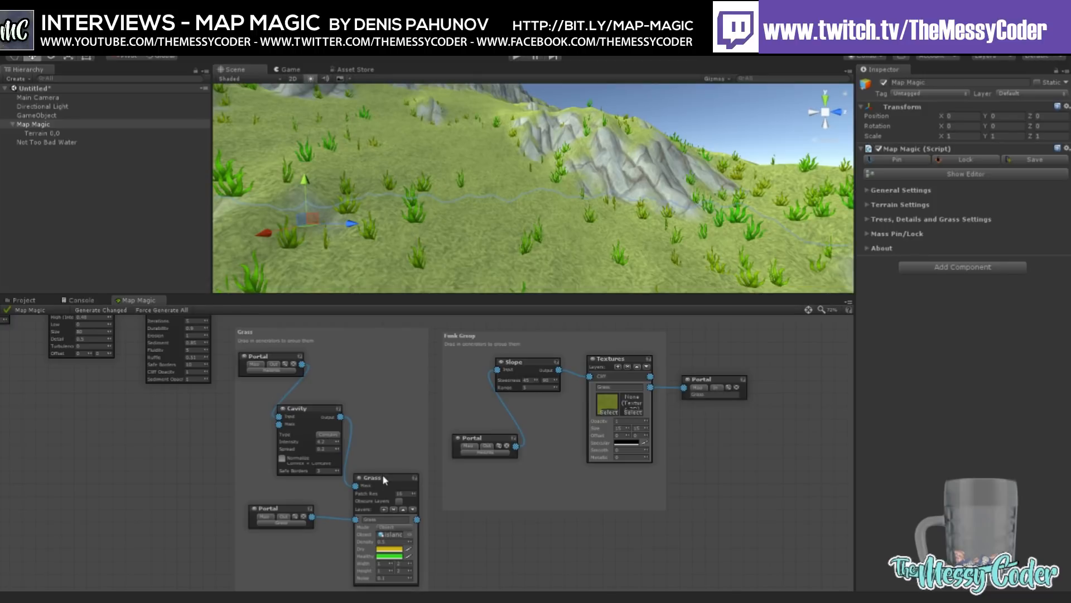
Step: Reposition the Grass and Cavity nodes for a more compact layout inside the Grass group
{"action": "left_click_drag", "start_coordinate": [383, 474], "coordinate": [373, 443]}
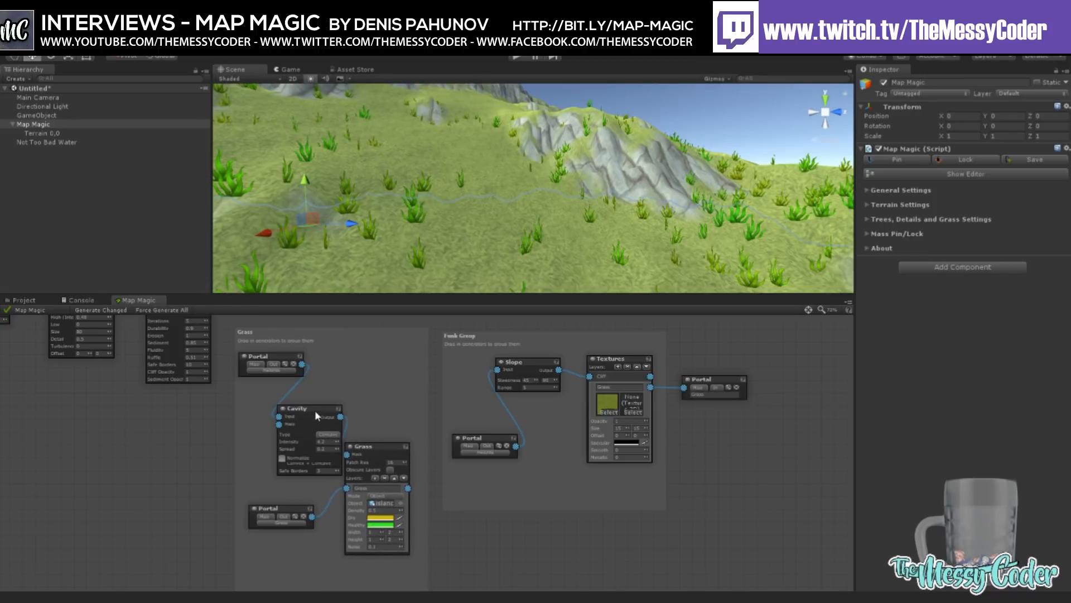
{"action": "left_click_drag", "start_coordinate": [314, 410], "coordinate": [301, 411]}
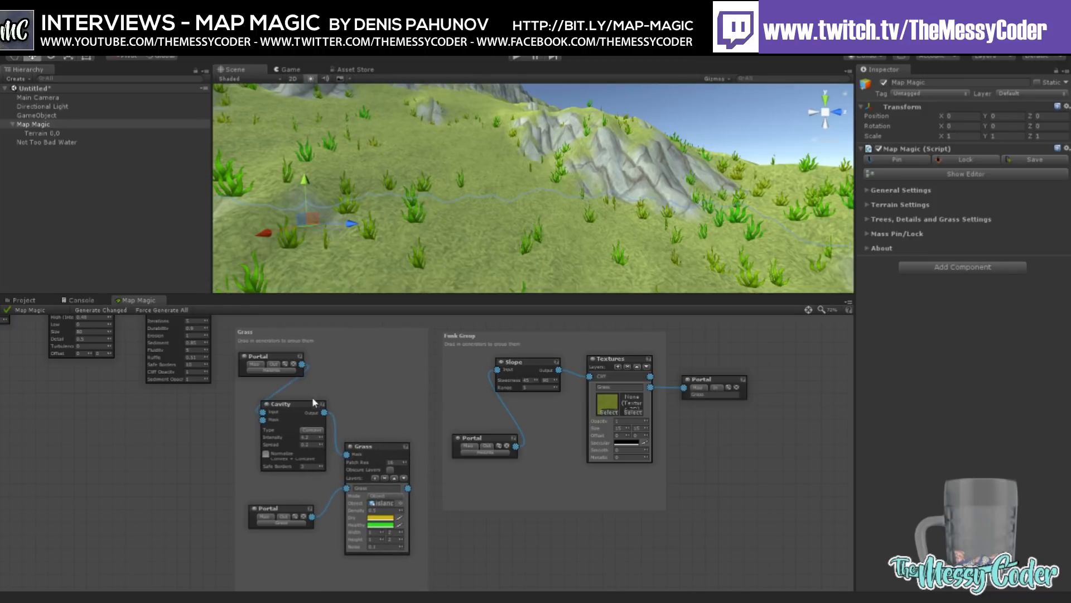
Step: Deselect the Map Magic object and examine the grass placement across the hillside
{"action": "left_click", "coordinate": [687, 109]}
{"action": "right_click_drag", "start_coordinate": [527, 189], "coordinate": [436, 169]}
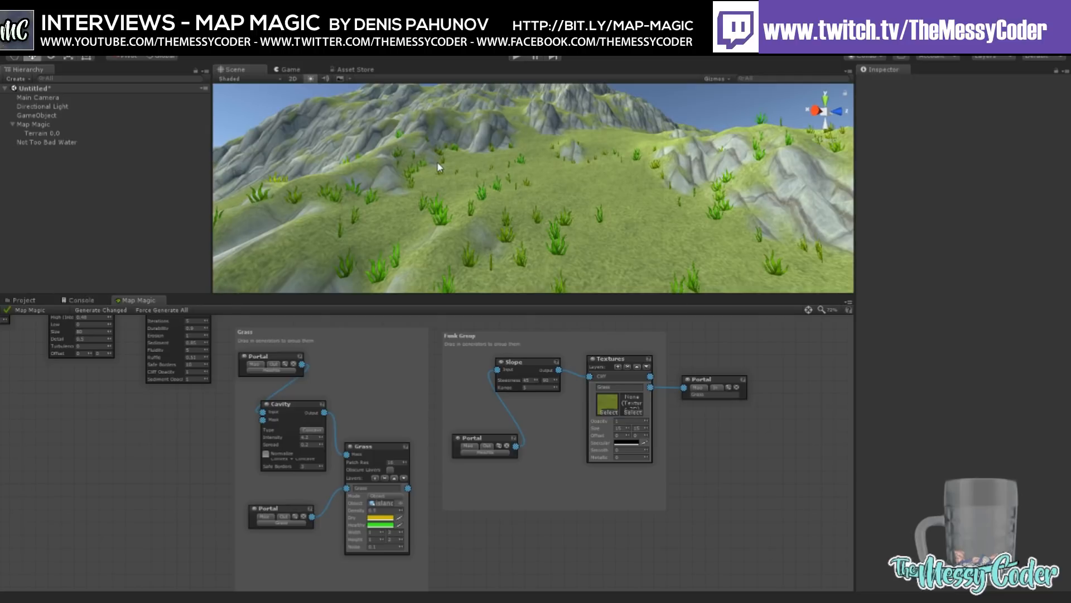
{"action": "right_click_drag", "start_coordinate": [415, 176], "coordinate": [581, 252]}
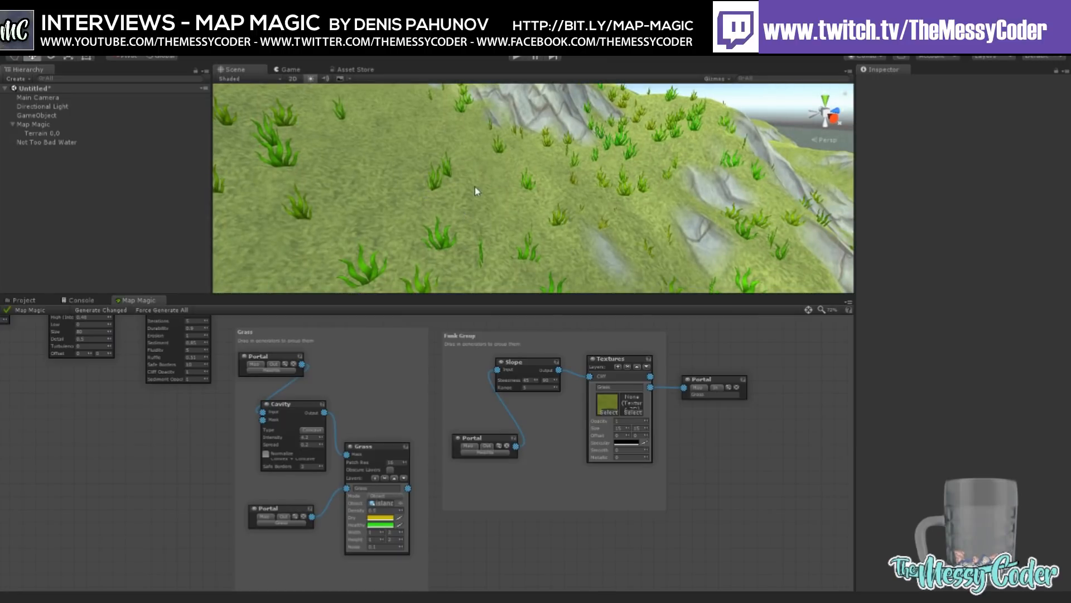
Step: Examine the grass between the rocks, and select the Map Magic object to view the whole terrain from above
{"action": "right_click_drag", "start_coordinate": [474, 186], "coordinate": [361, 159]}
{"action": "right_click_drag", "start_coordinate": [424, 173], "coordinate": [514, 217]}
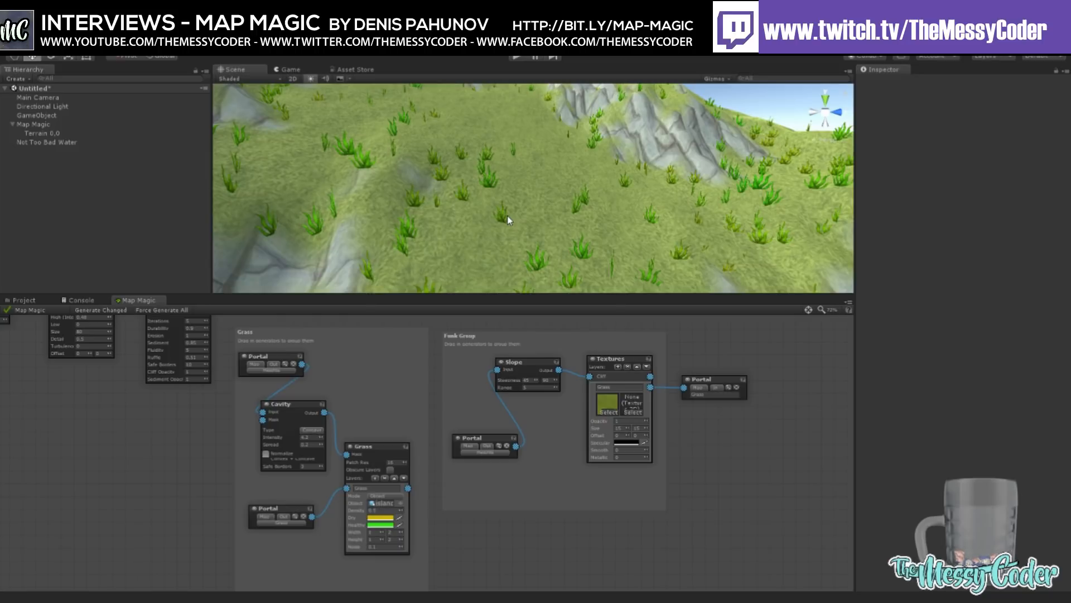
{"action": "scroll", "coordinate": [507, 216], "scroll_direction": "down", "scroll_amount": 6}
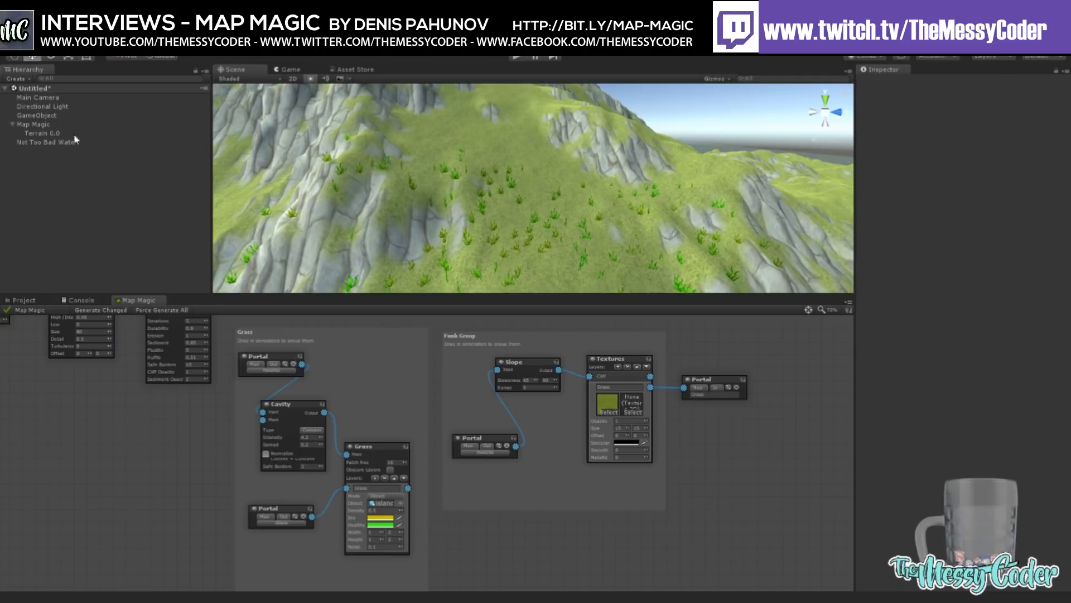
{"action": "left_click", "coordinate": [30, 125]}
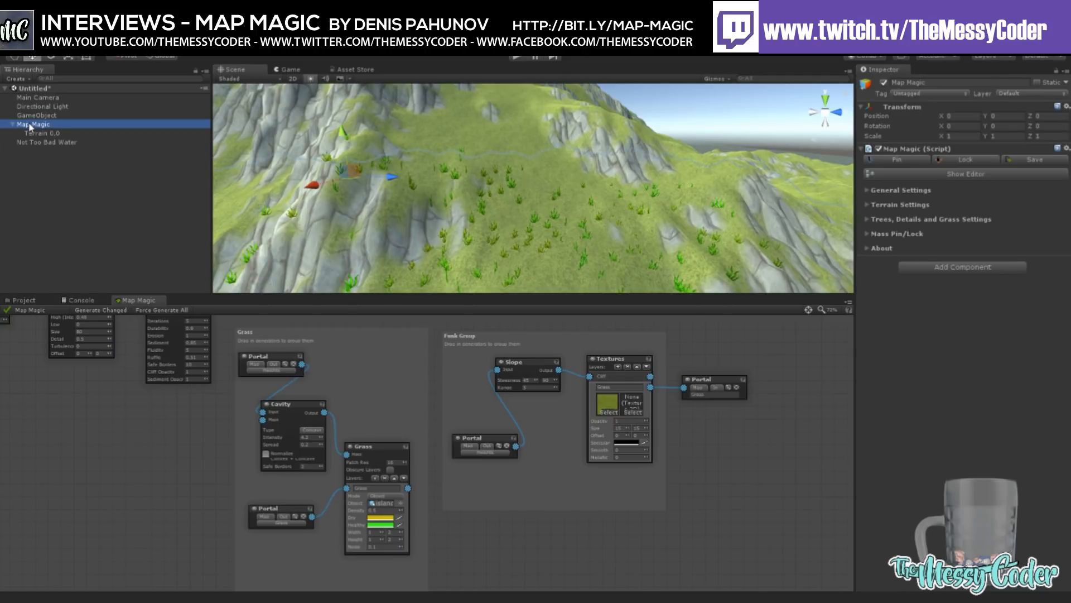
{"action": "scroll", "coordinate": [659, 156], "scroll_direction": "down", "scroll_amount": 5}
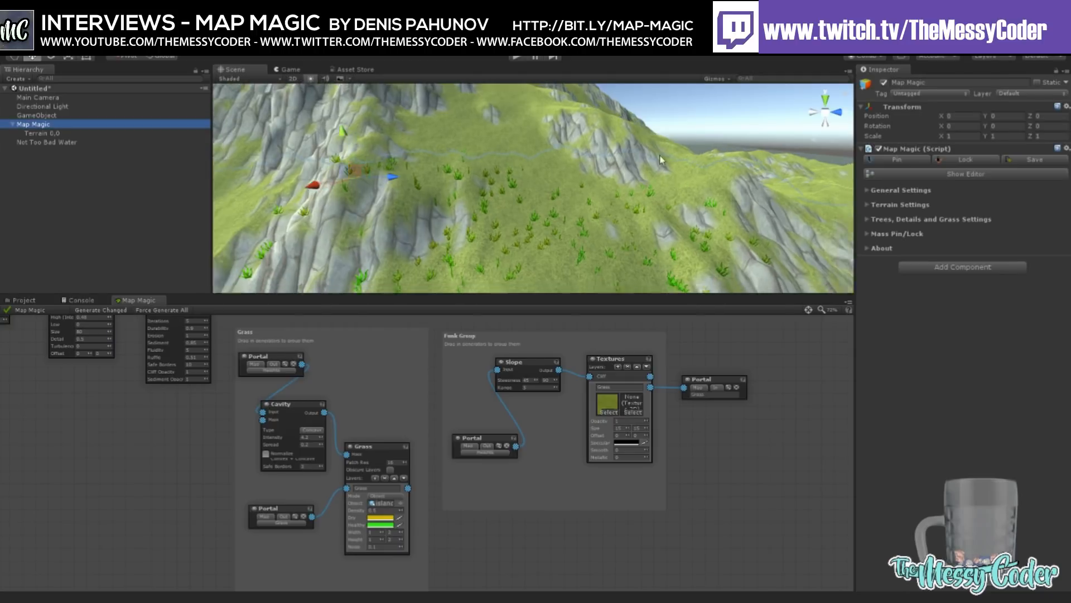
{"action": "scroll", "coordinate": [507, 175], "scroll_direction": "down", "scroll_amount": 8}
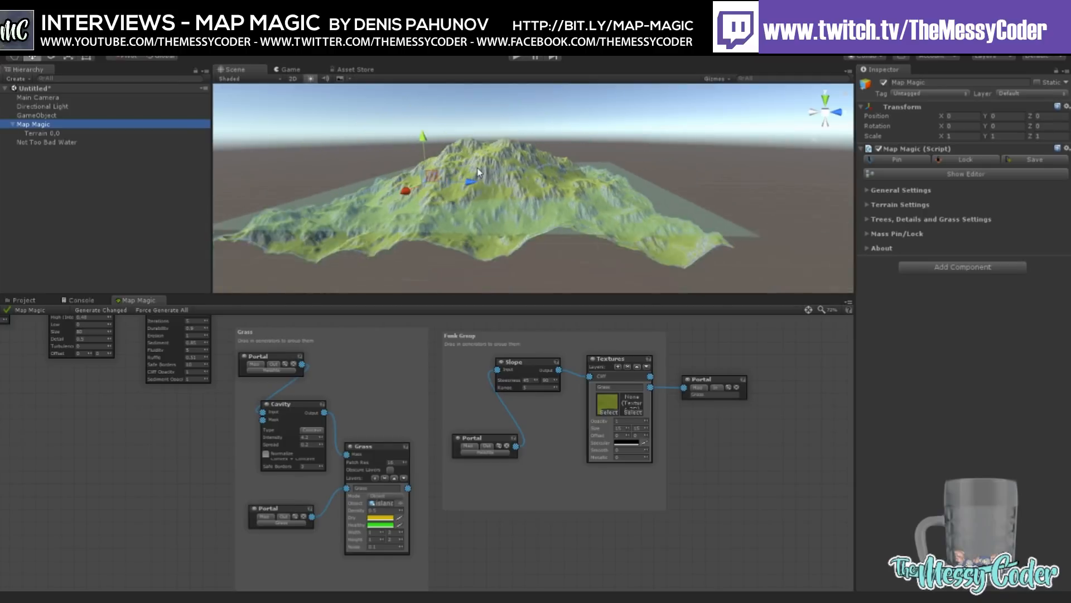
{"action": "middle_click_drag", "start_coordinate": [497, 159], "coordinate": [489, 232]}
{"action": "right_click_drag", "start_coordinate": [482, 148], "coordinate": [483, 212]}
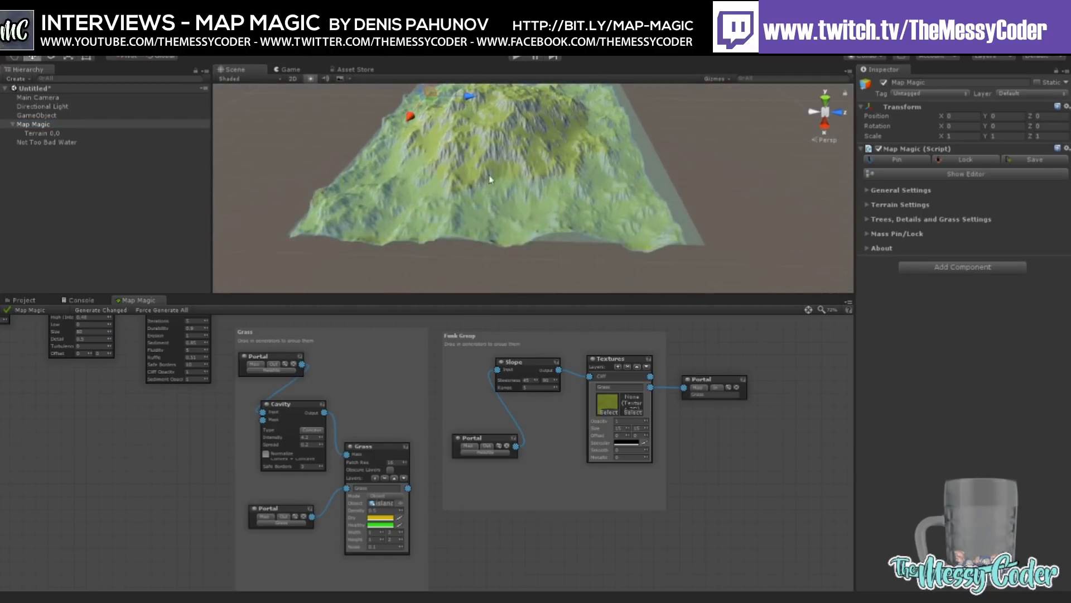
{"action": "middle_click_drag", "start_coordinate": [489, 146], "coordinate": [481, 219]}
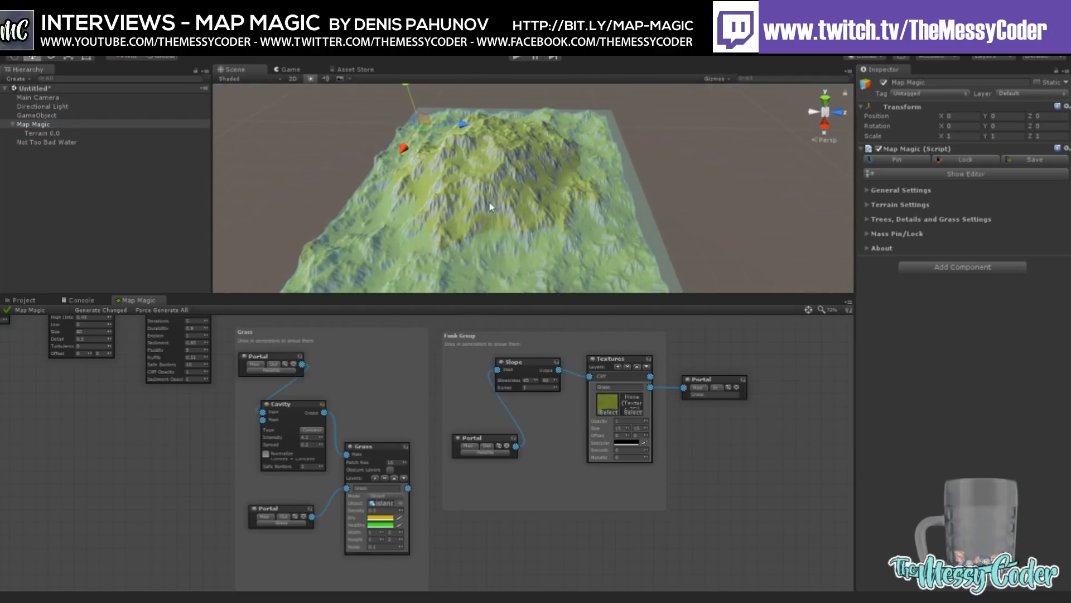
Step: Unpin the mountain's terrain tile 0,0, pin it again to regenerate it, and leave pin mode
{"action": "left_click", "coordinate": [890, 158]}
{"action": "scroll", "coordinate": [541, 183], "scroll_direction": "down", "scroll_amount": 5}
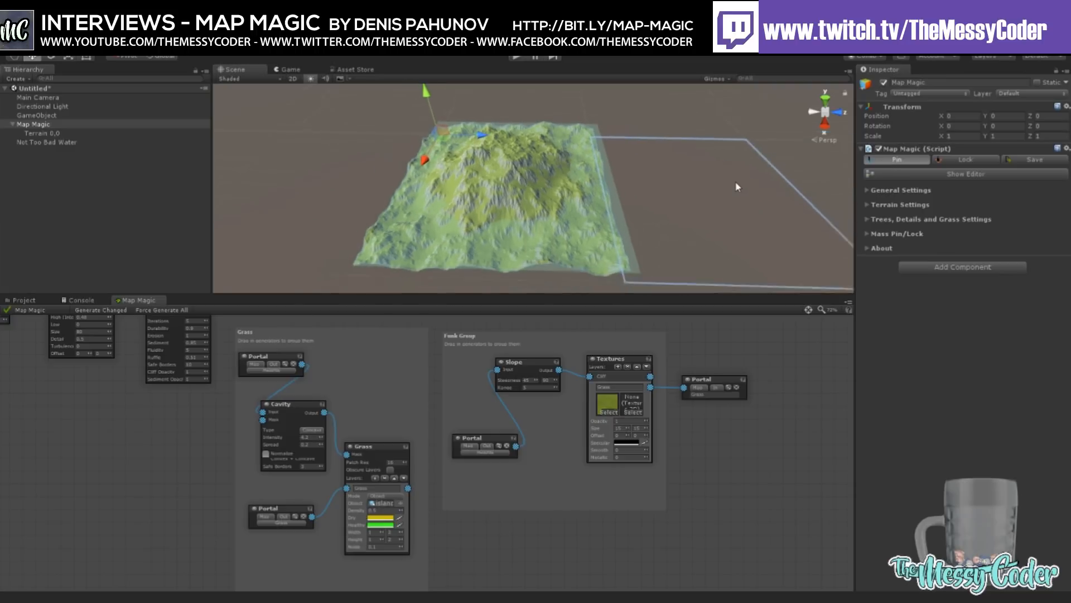
{"action": "left_click", "coordinate": [544, 186]}
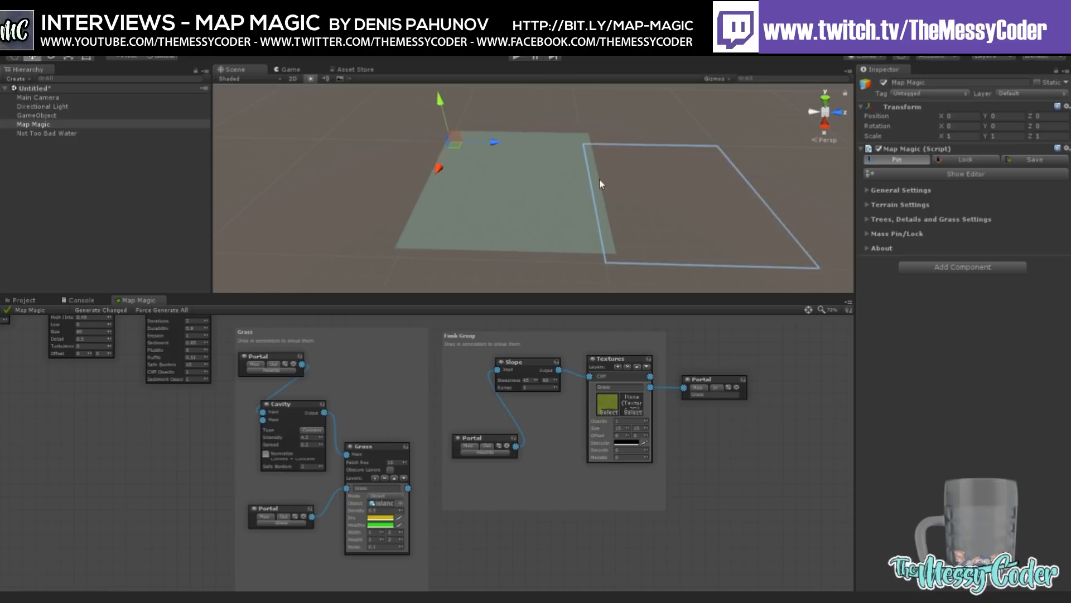
{"action": "left_click", "coordinate": [567, 176]}
{"action": "left_click", "coordinate": [555, 176]}
{"action": "left_click", "coordinate": [539, 182]}
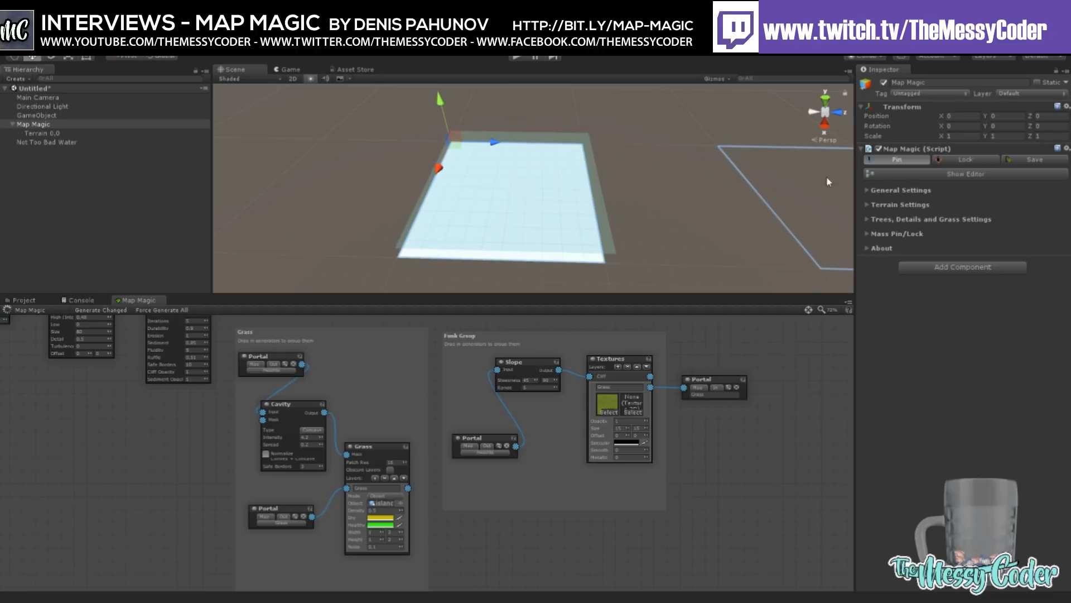
{"action": "left_click", "coordinate": [894, 160]}
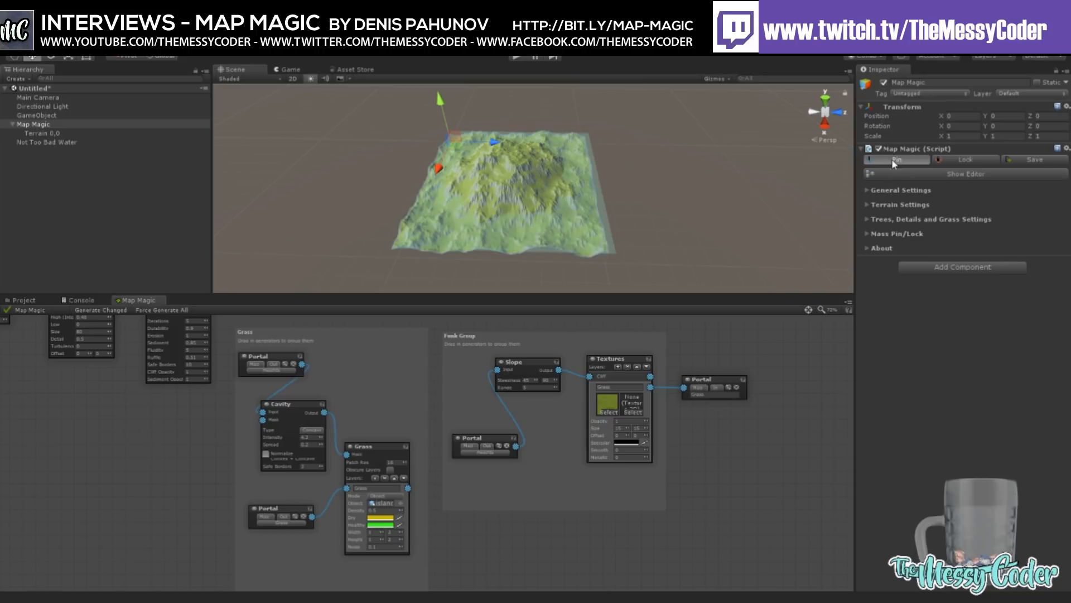
Step: Pin the adjoining terrain tile 0,1 and the detached tile 2,2, and leave pin mode
{"action": "left_click", "coordinate": [895, 161]}
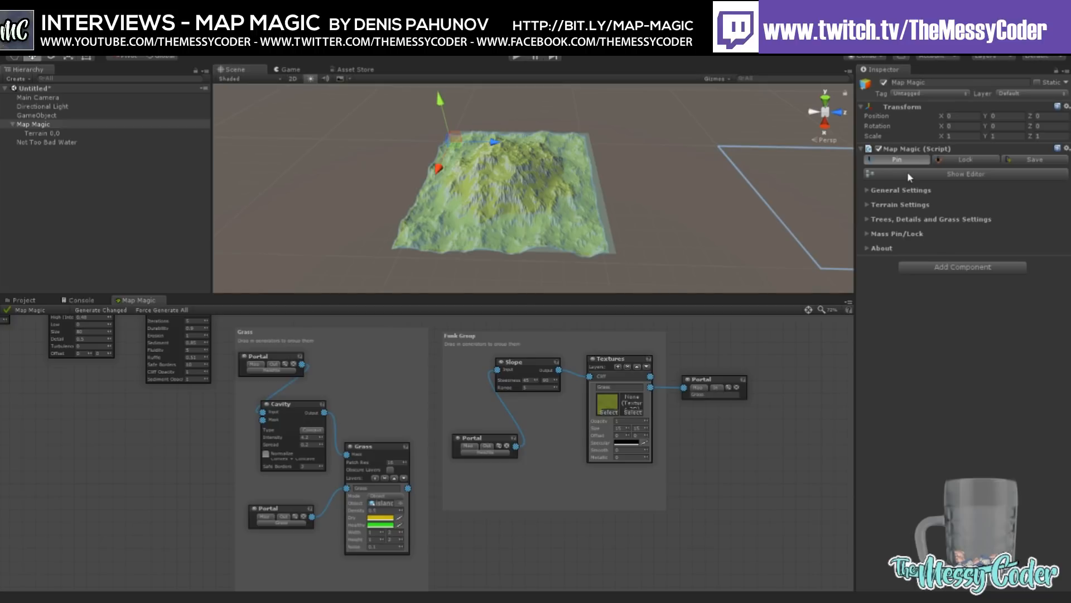
{"action": "left_click", "coordinate": [687, 180]}
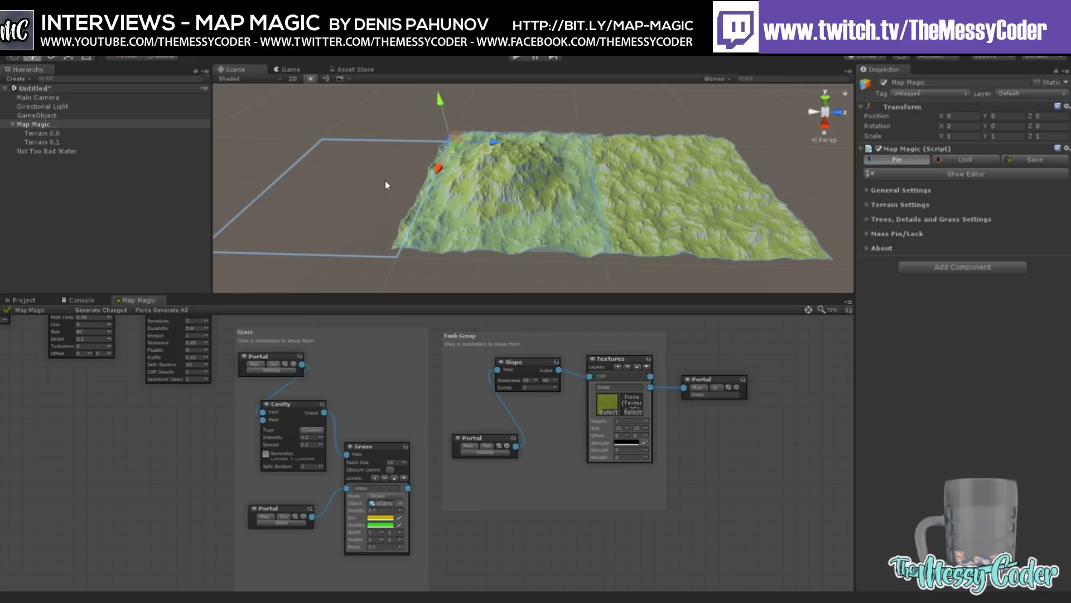
{"action": "scroll", "coordinate": [387, 184], "scroll_direction": "down", "scroll_amount": 3}
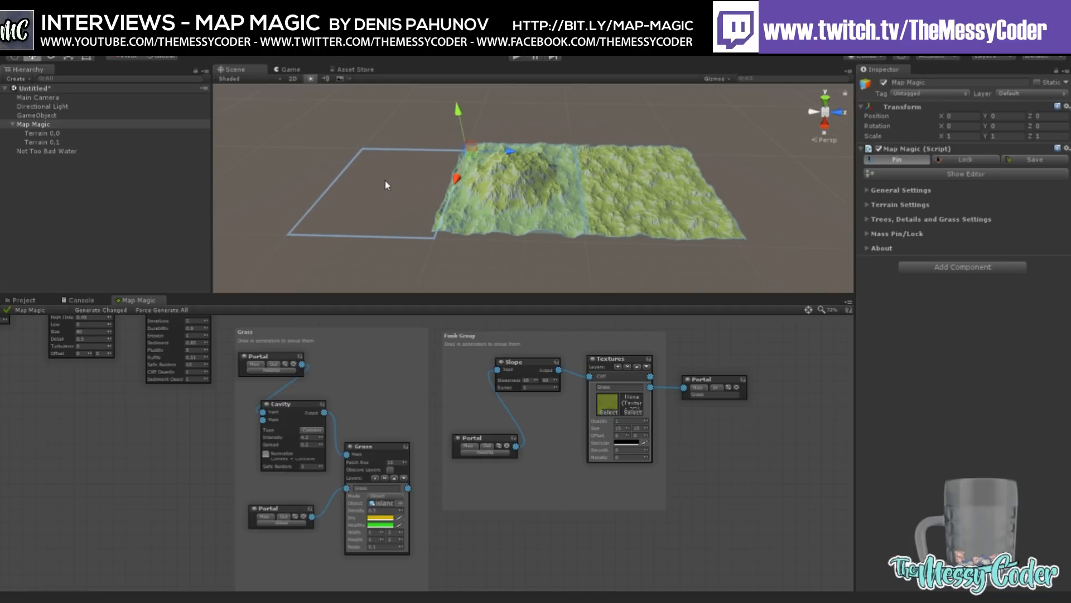
{"action": "right_click_drag", "start_coordinate": [397, 171], "coordinate": [551, 194]}
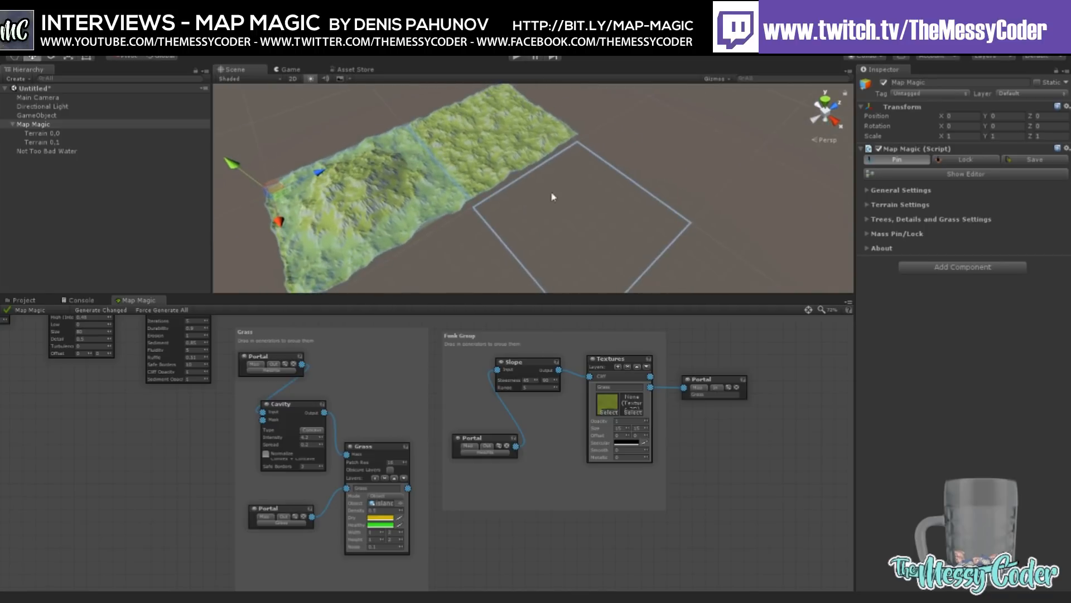
{"action": "left_click", "coordinate": [794, 216]}
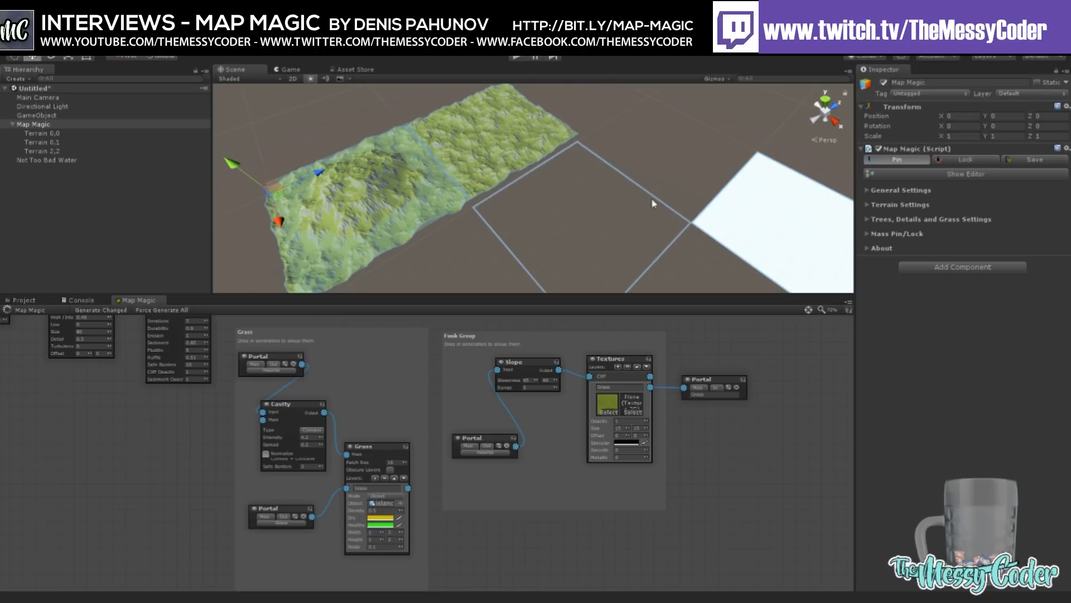
{"action": "left_click", "coordinate": [895, 162]}
{"action": "mouse_move", "coordinate": [682, 190]}
{"action": "right_mouse_down"}
{"action": "mouse_move", "coordinate": [635, 182]}
{"action": "mouse_move", "coordinate": [736, 175]}
{"action": "mouse_move", "coordinate": [664, 162]}
{"action": "mouse_move", "coordinate": [695, 182]}
{"action": "mouse_move", "coordinate": [660, 190]}
{"action": "right_mouse_up"}
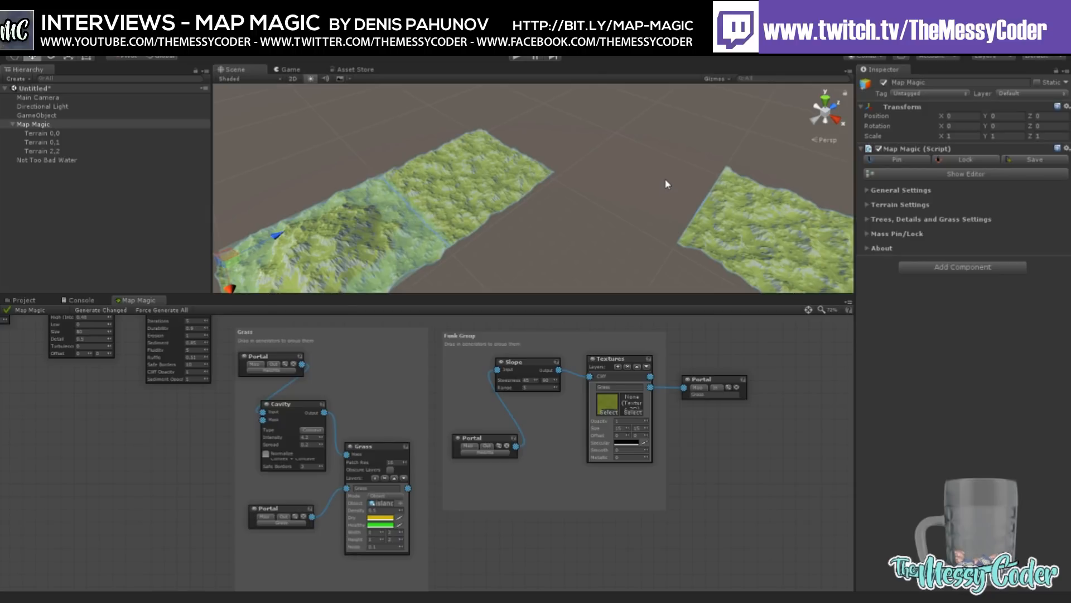
{"action": "right_click_drag", "start_coordinate": [666, 181], "coordinate": [629, 198]}
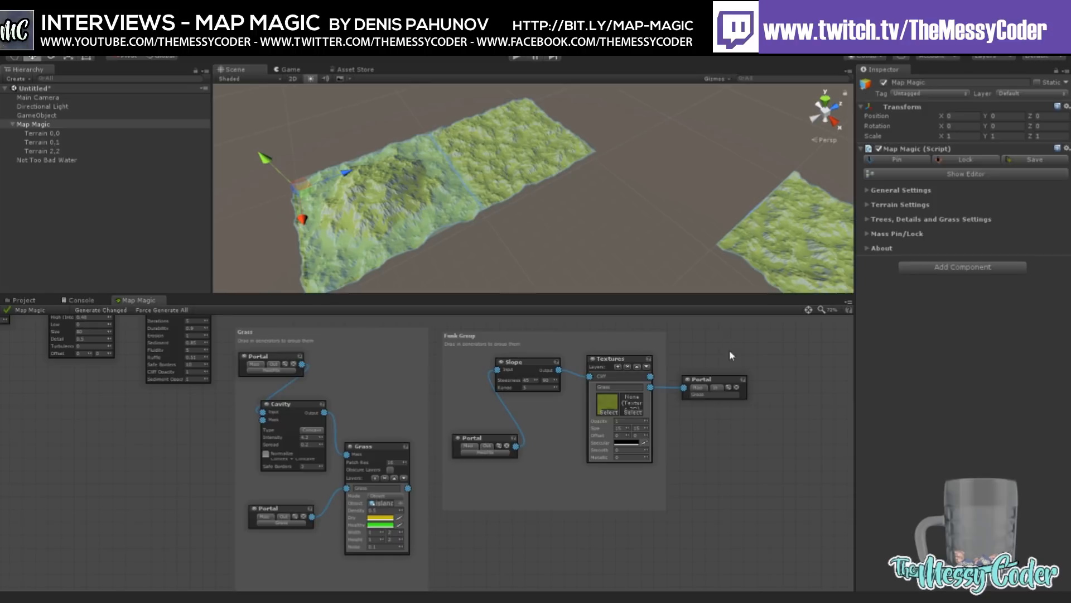
Step: Set the Simple Form node's wrap mode to Tile at the start of the height generator chain
{"action": "scroll", "coordinate": [748, 424], "scroll_direction": "down", "scroll_amount": 5}
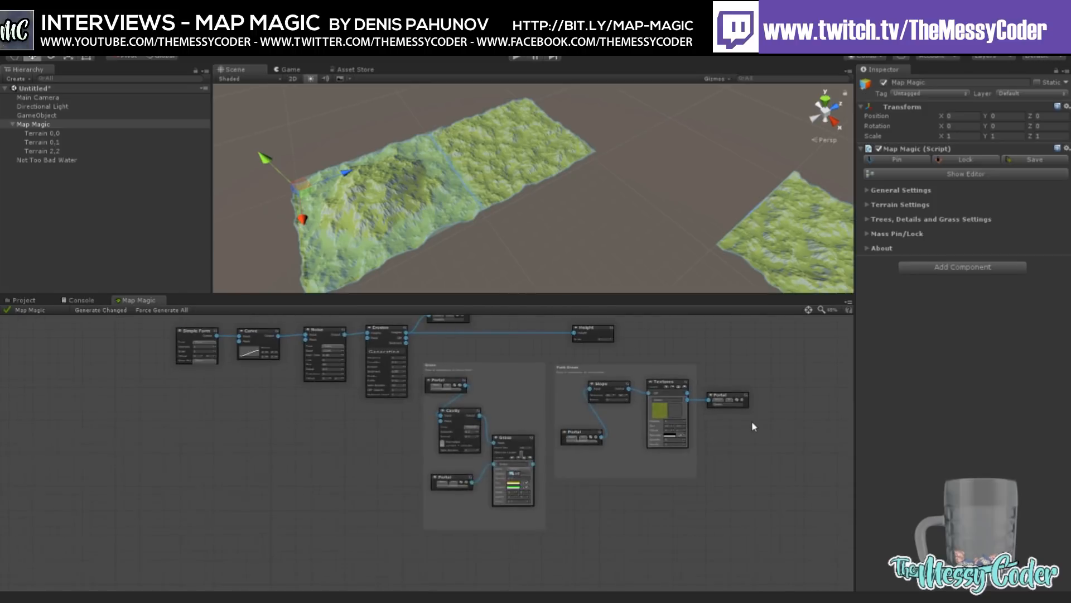
{"action": "middle_click_drag", "start_coordinate": [666, 427], "coordinate": [711, 444]}
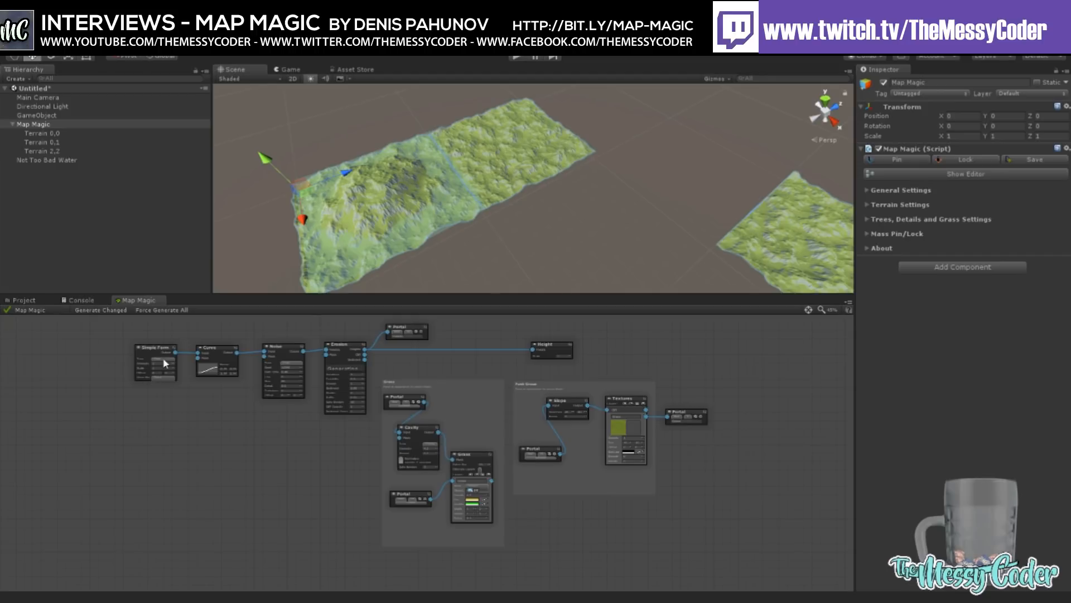
{"action": "middle_click_drag", "start_coordinate": [152, 358], "coordinate": [359, 377]}
{"action": "scroll", "coordinate": [374, 379], "scroll_direction": "up", "scroll_amount": 6}
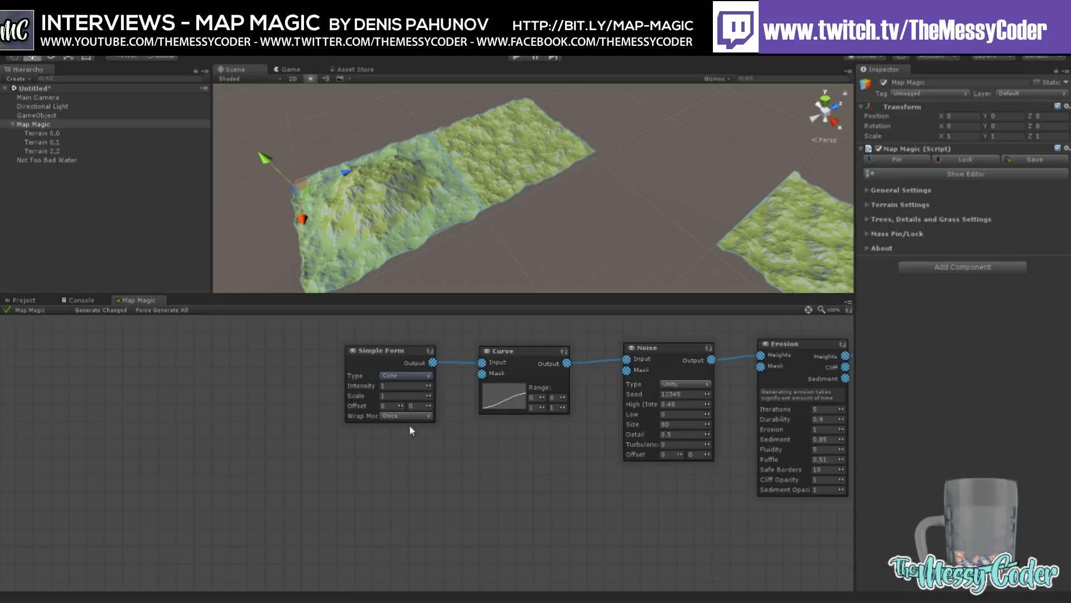
{"action": "left_click", "coordinate": [426, 450]}
Step: Unpin terrain tile 0,1 so the mountain tile stands apart from its neighbour
{"action": "right_click_drag", "start_coordinate": [485, 210], "coordinate": [522, 215]}
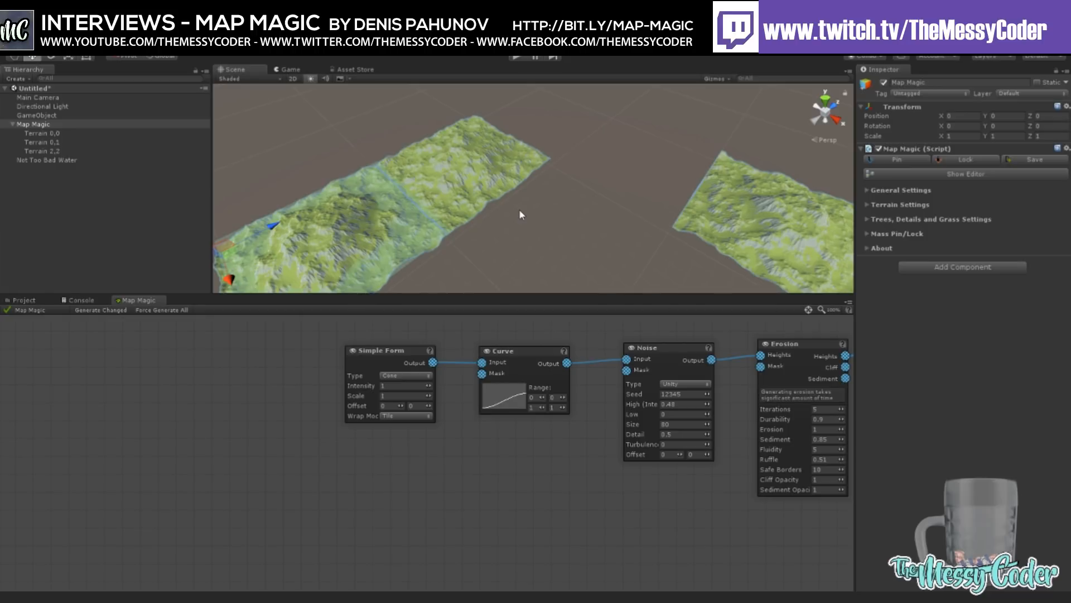
{"action": "left_click", "coordinate": [897, 161]}
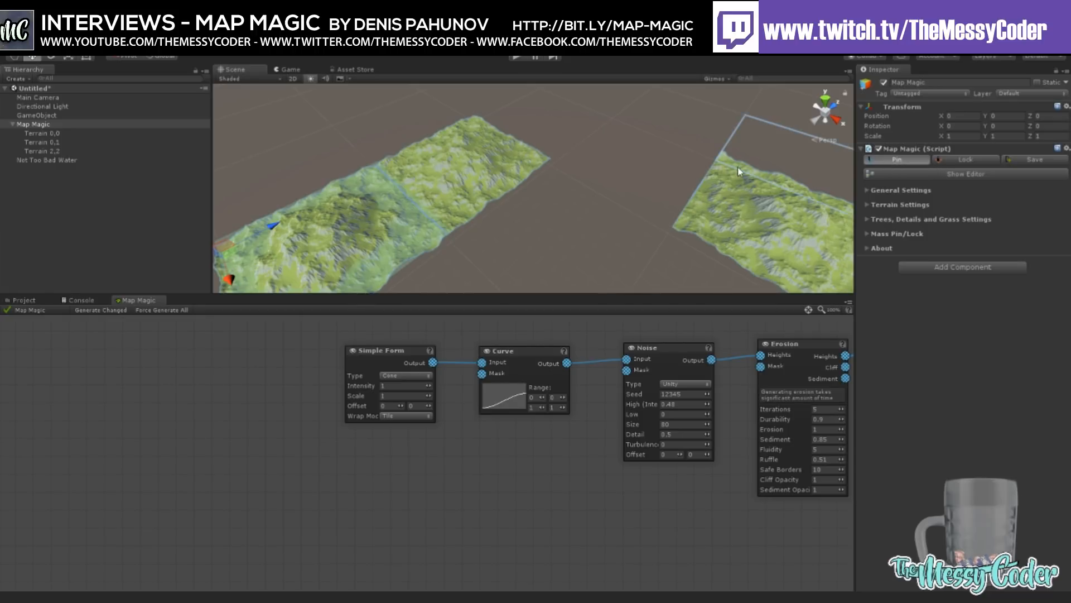
{"action": "left_click", "coordinate": [482, 189]}
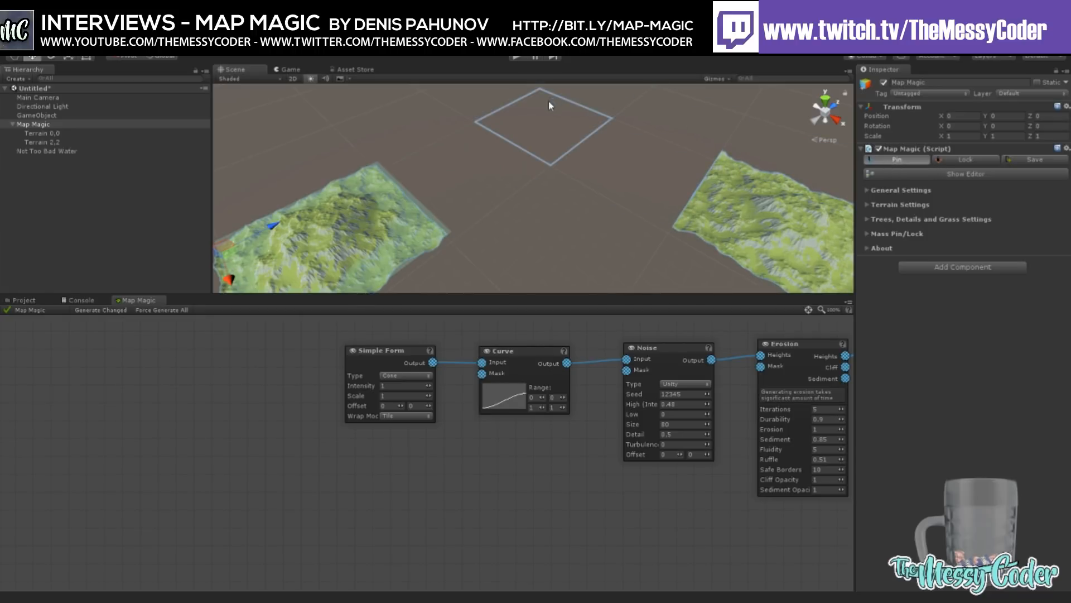
Step: Pin two more detached terrain tiles, -1,2 and 1,-3, around the central mountain tile
{"action": "left_click", "coordinate": [460, 97]}
{"action": "left_click_drag", "start_coordinate": [471, 151], "coordinate": [311, 172], "text": "alt"}
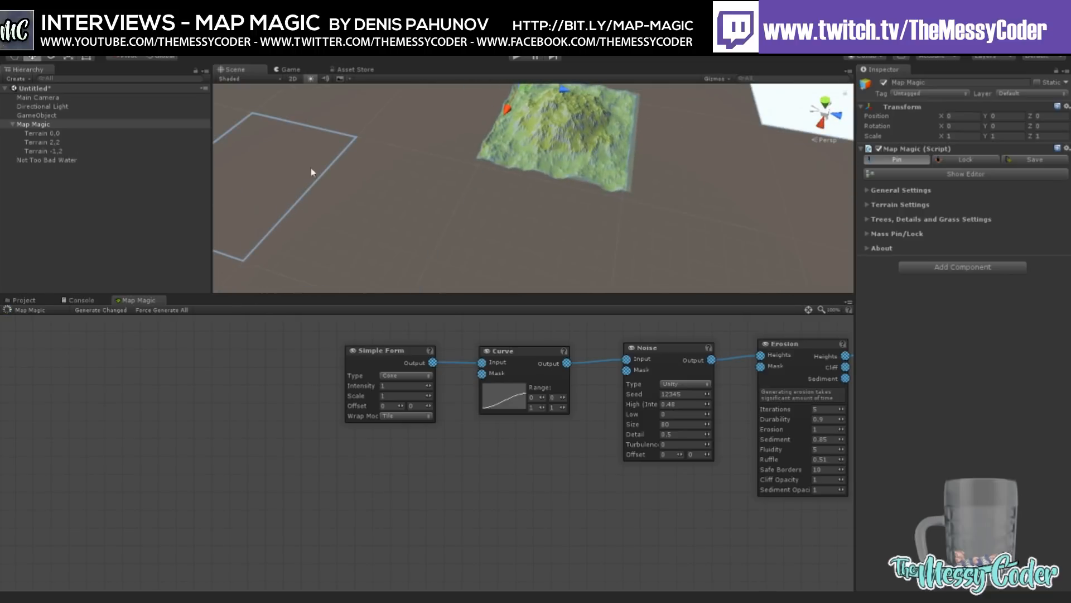
{"action": "right_click_drag", "start_coordinate": [311, 172], "coordinate": [230, 105]}
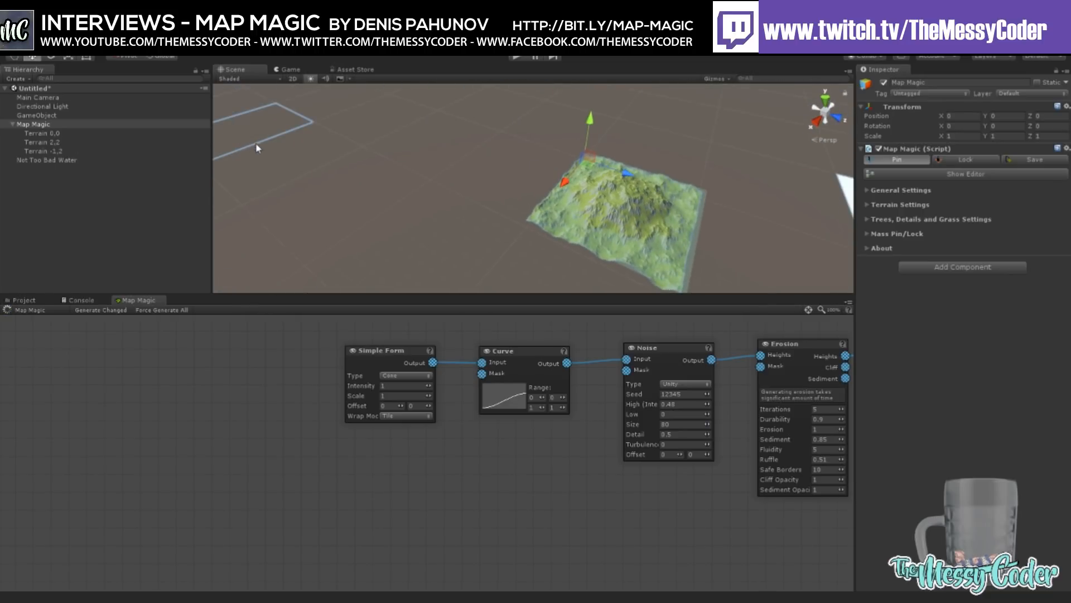
{"action": "left_click", "coordinate": [282, 159]}
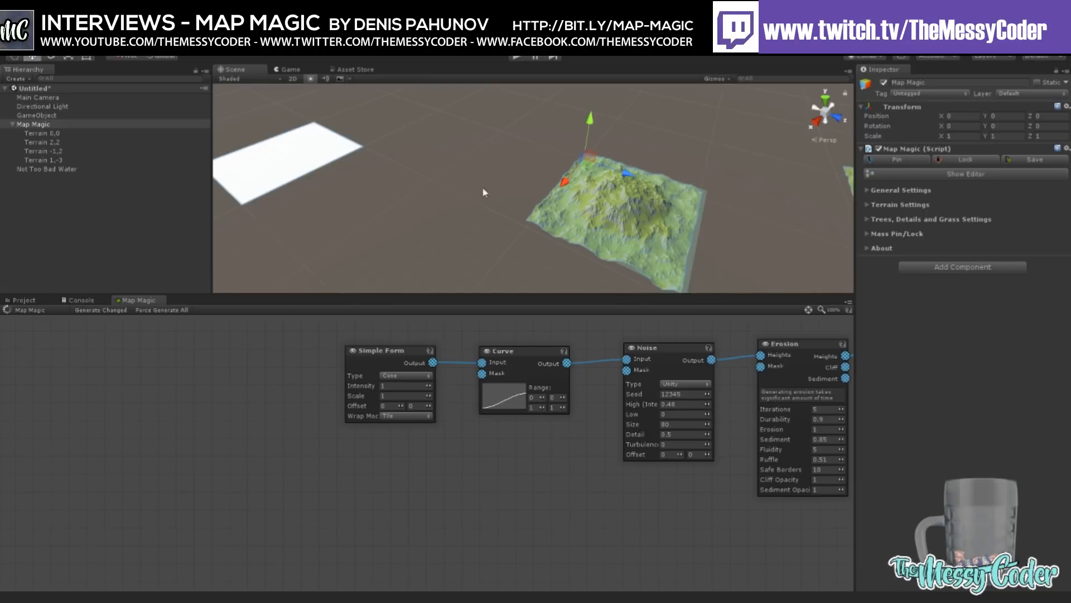
{"action": "left_click_drag", "start_coordinate": [483, 192], "coordinate": [467, 223], "text": "alt"}
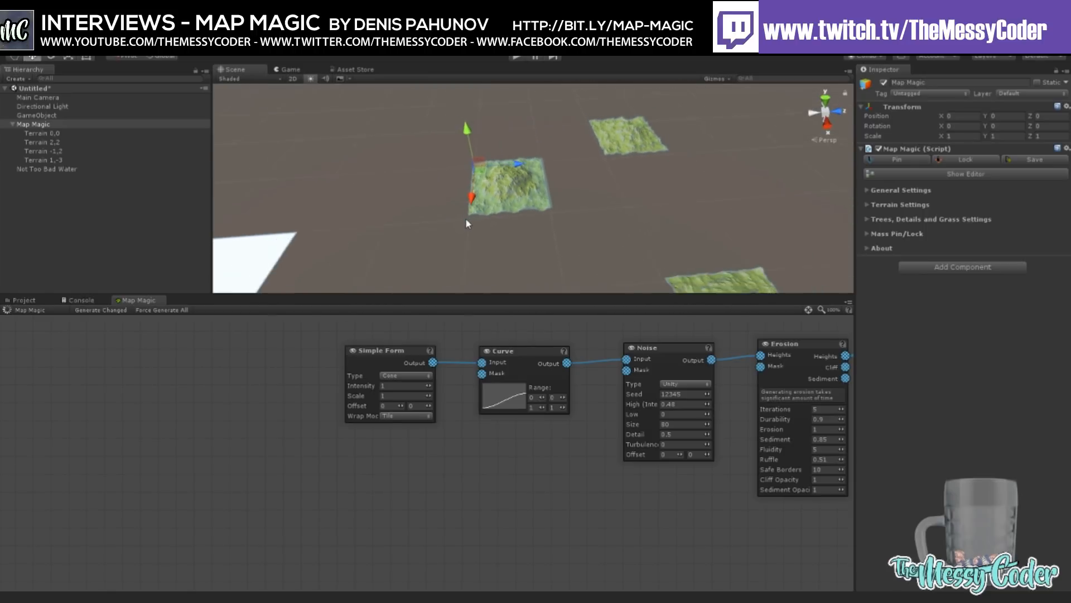
{"action": "scroll", "coordinate": [468, 221], "scroll_direction": "down", "scroll_amount": 4}
{"action": "right_click_drag", "start_coordinate": [491, 171], "coordinate": [485, 194]}
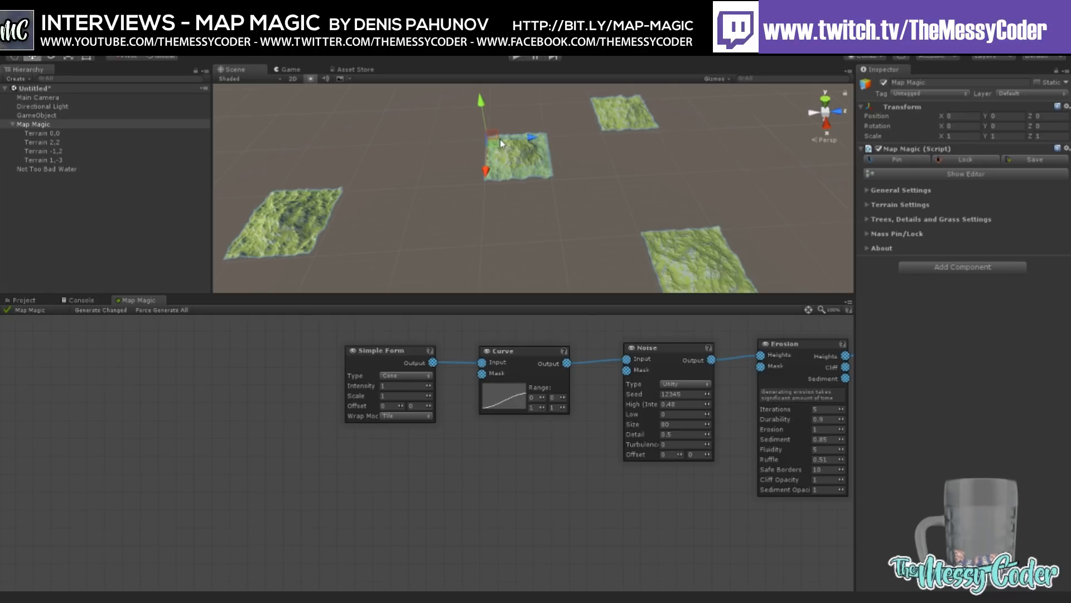
Step: Scale the Not Too Bad Water plane uniformly to about 1182.9 to surround all islands, and expand its water material settings
{"action": "left_click", "coordinate": [53, 169]}
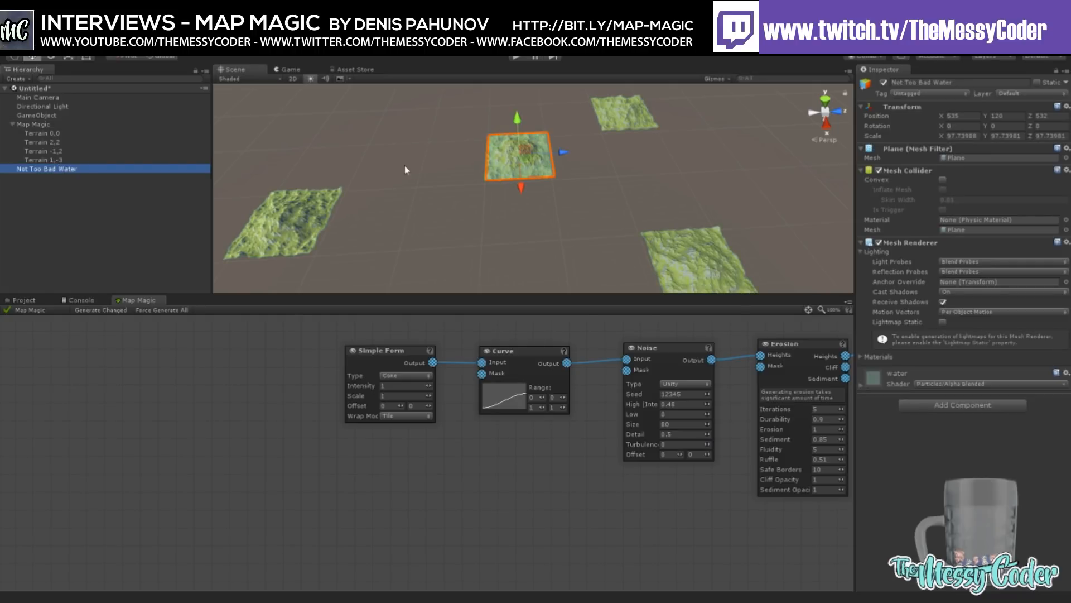
{"action": "left_click", "coordinate": [69, 56]}
{"action": "left_click_drag", "start_coordinate": [519, 154], "coordinate": [68, 72]}
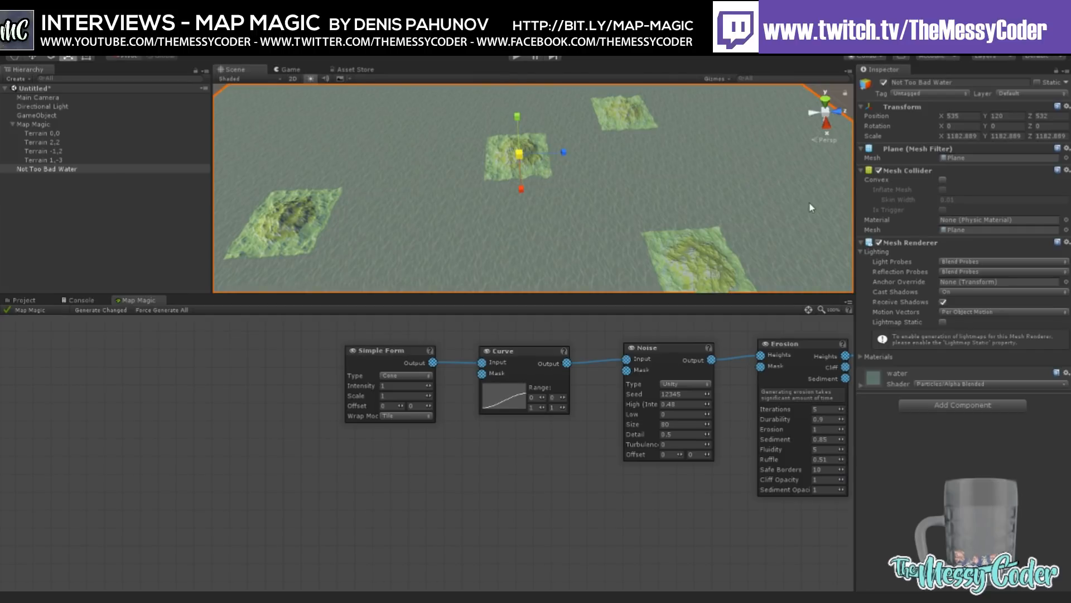
{"action": "left_click", "coordinate": [863, 386]}
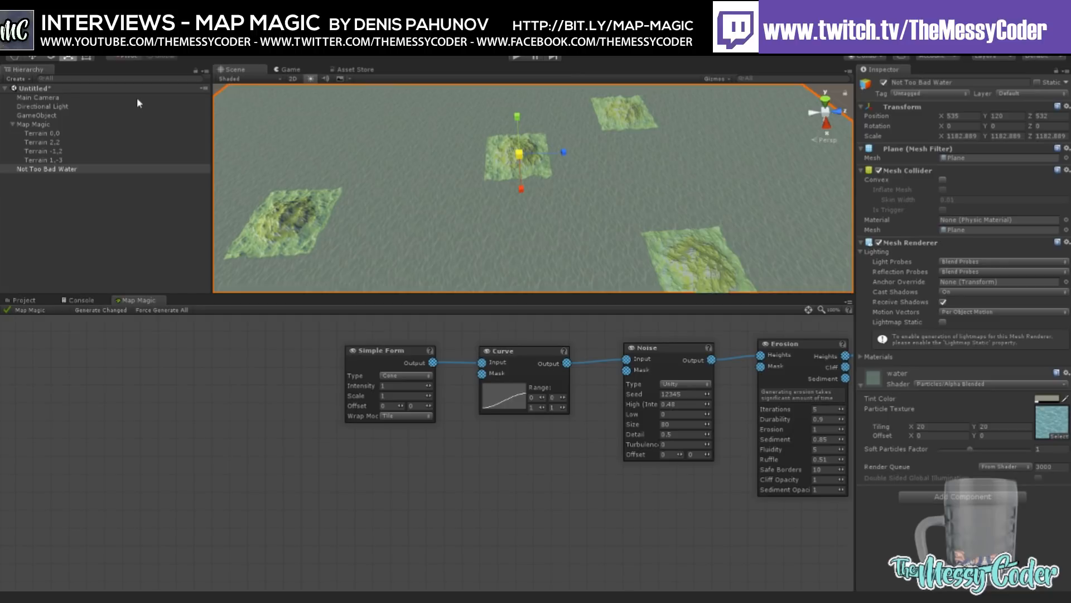
Step: Move the Main Camera above and away from the central island, to about Y 329 and Z -605
{"action": "left_click", "coordinate": [57, 99]}
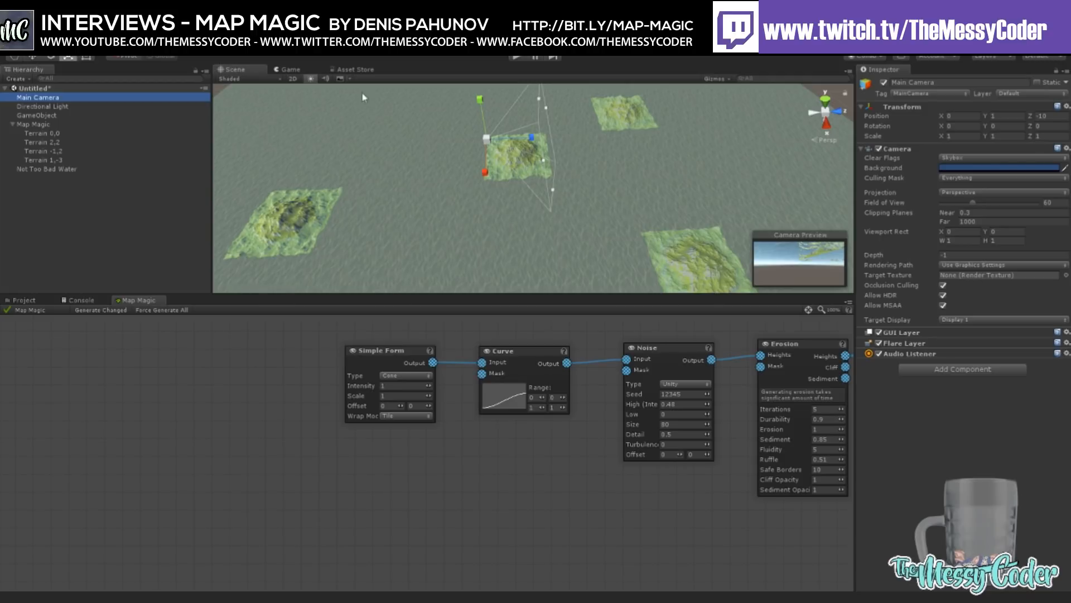
{"action": "left_click", "coordinate": [32, 56]}
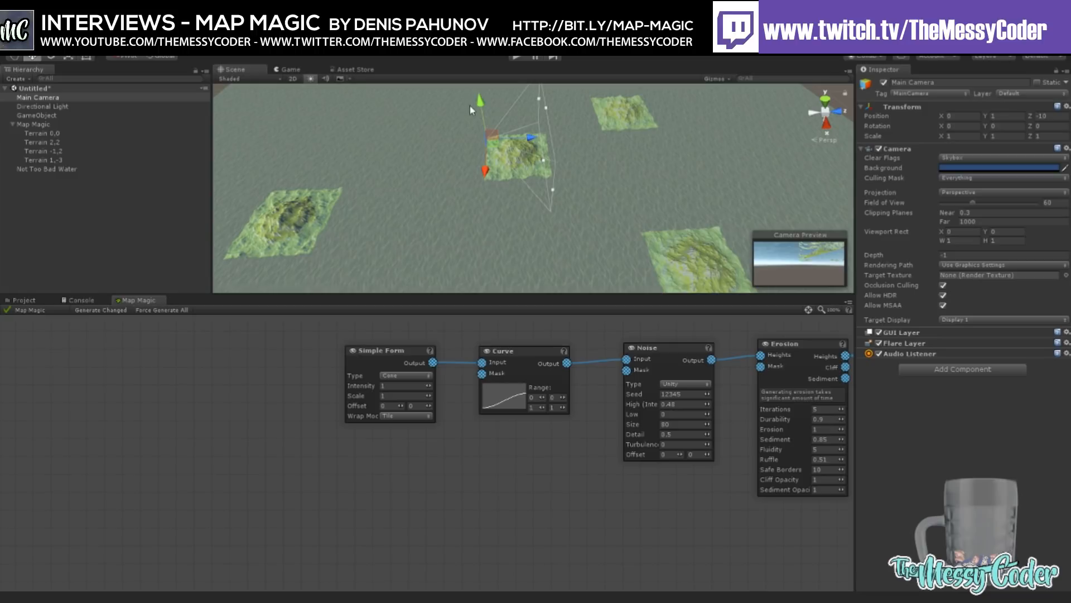
{"action": "left_click_drag", "start_coordinate": [473, 102], "coordinate": [490, 131]}
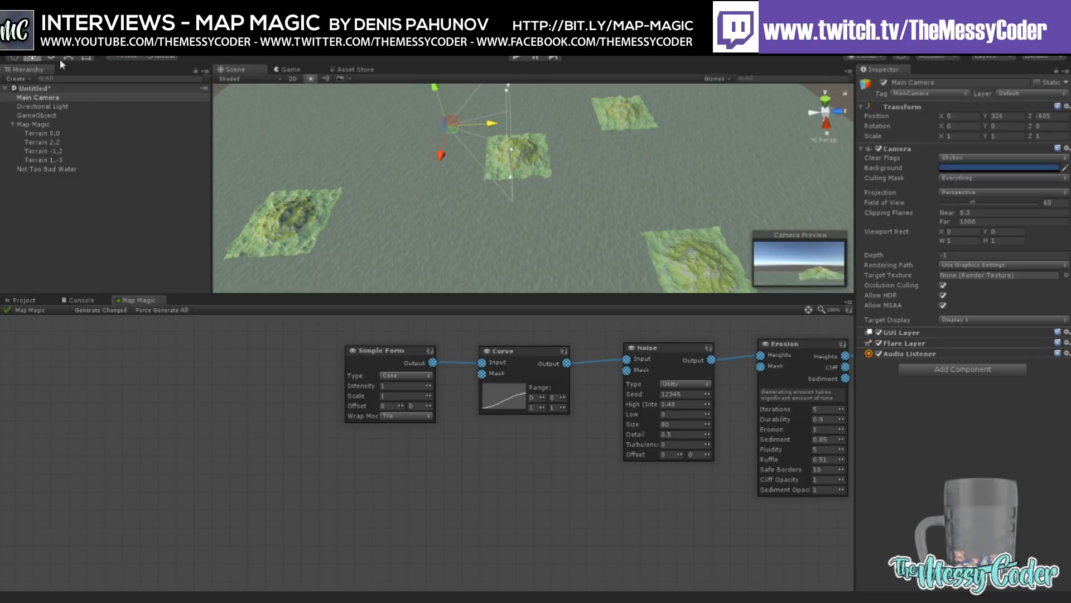
Step: Tilt the Main Camera down about 39.2 degrees, move it to Y 577 and Z -94, and test the scene in play mode
{"action": "left_click", "coordinate": [51, 56]}
{"action": "left_click_drag", "start_coordinate": [481, 105], "coordinate": [516, 157]}
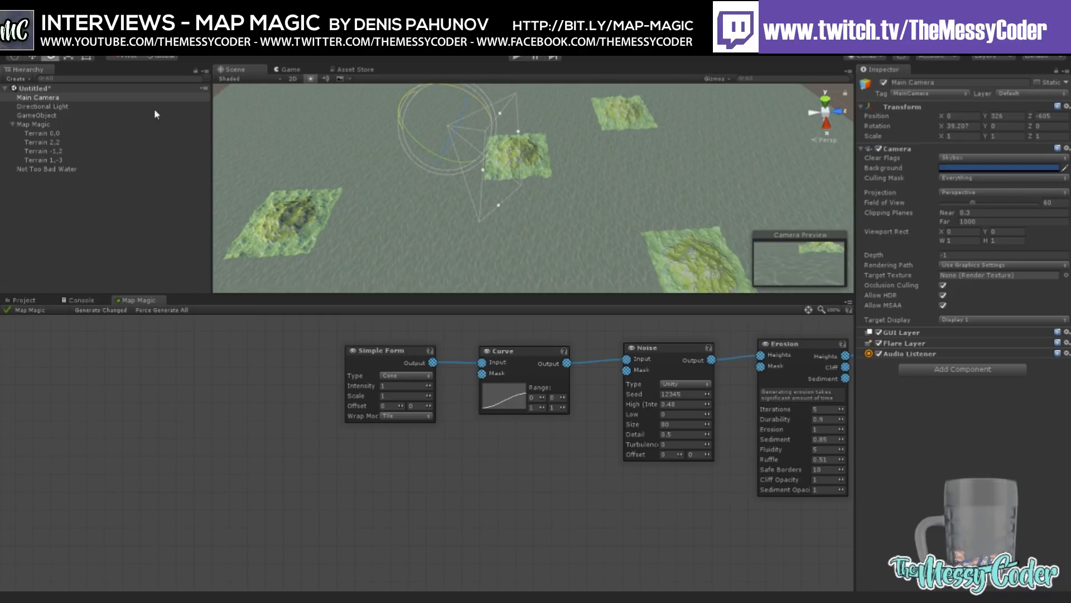
{"action": "left_click", "coordinate": [32, 57]}
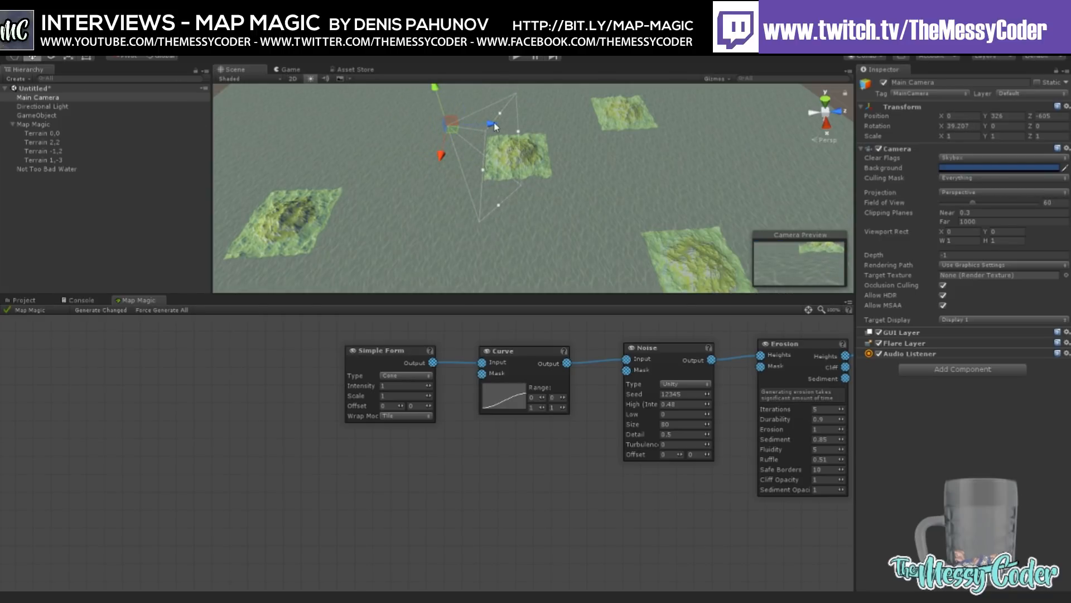
{"action": "left_click_drag", "start_coordinate": [494, 122], "coordinate": [522, 122]}
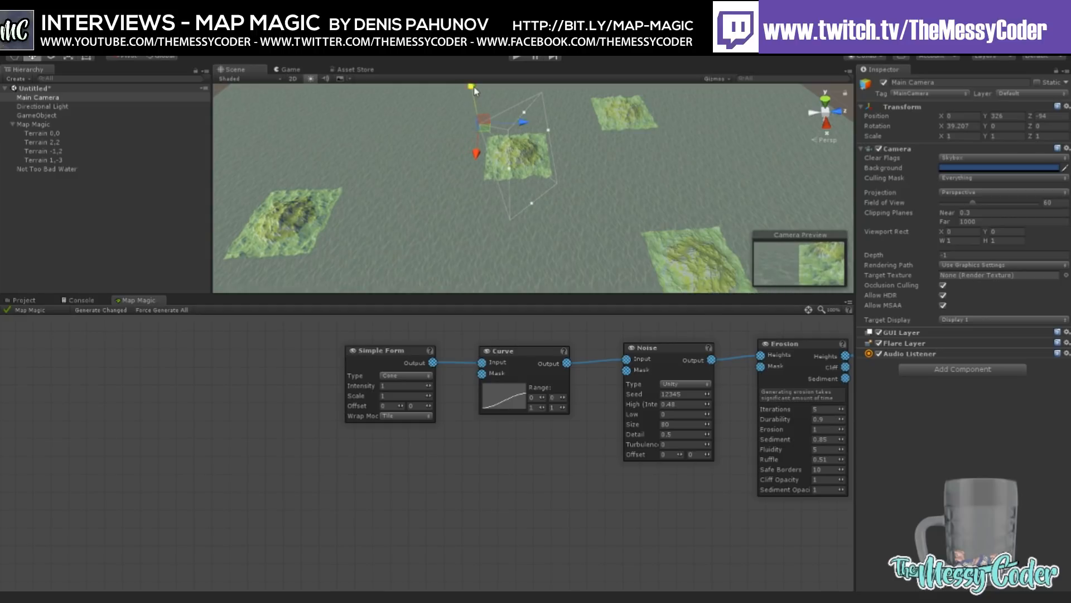
{"action": "left_click_drag", "start_coordinate": [473, 86], "coordinate": [474, 67]}
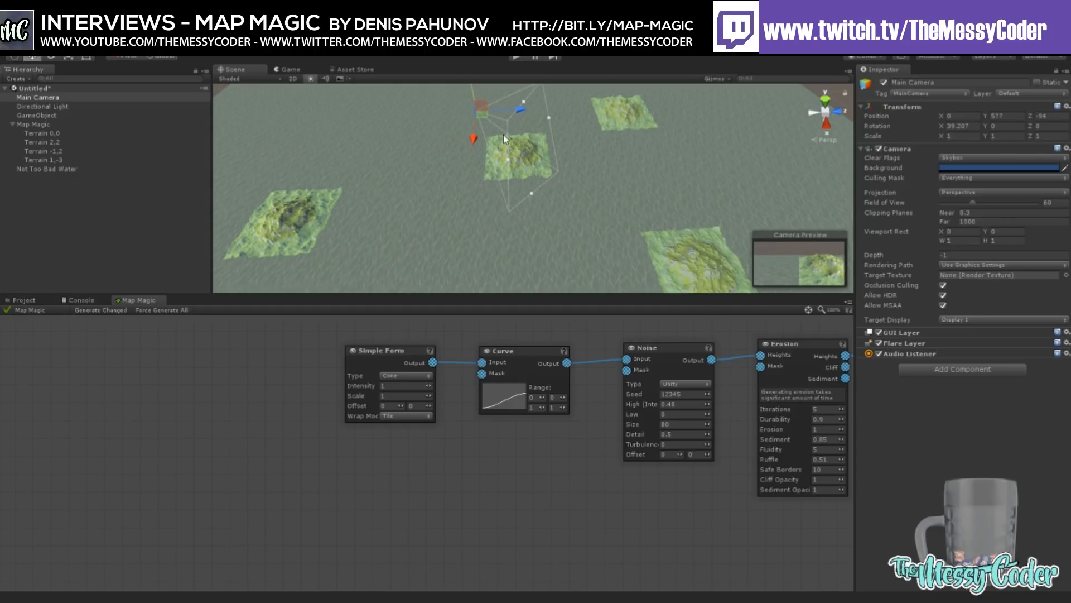
{"action": "left_click", "coordinate": [518, 57]}
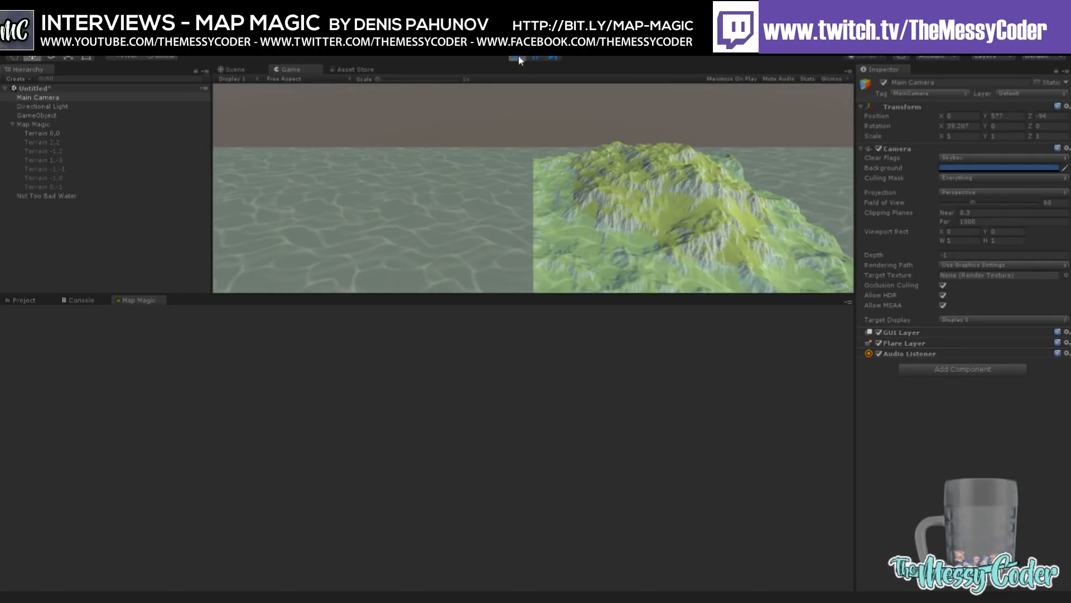
{"action": "left_click", "coordinate": [519, 58]}
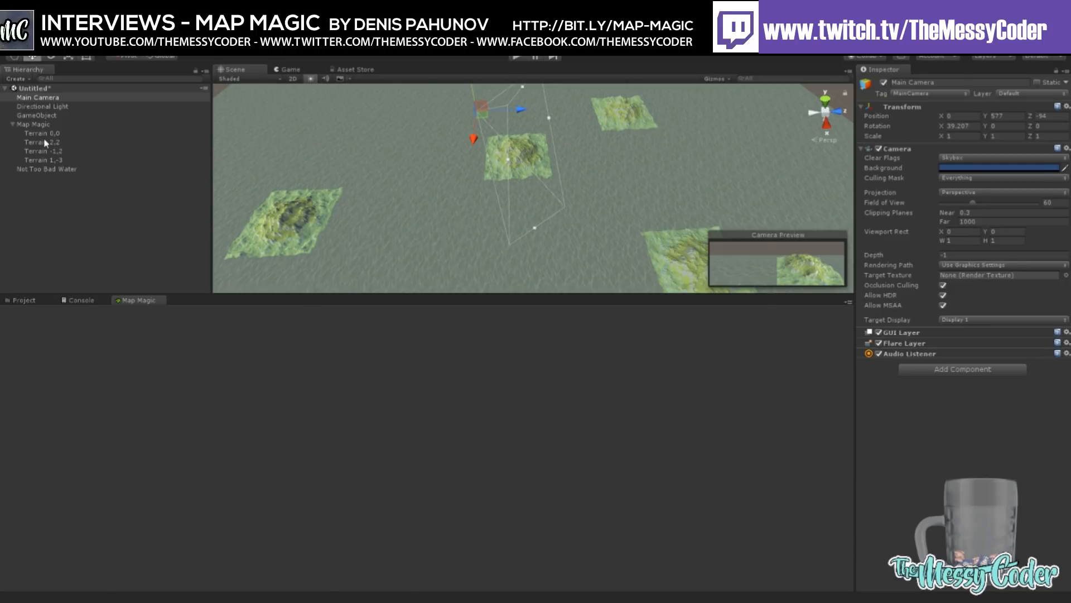
Step: Add a second Noise generator below the Curve in the Map Magic graph and set its size to 1000
{"action": "left_click", "coordinate": [37, 118]}
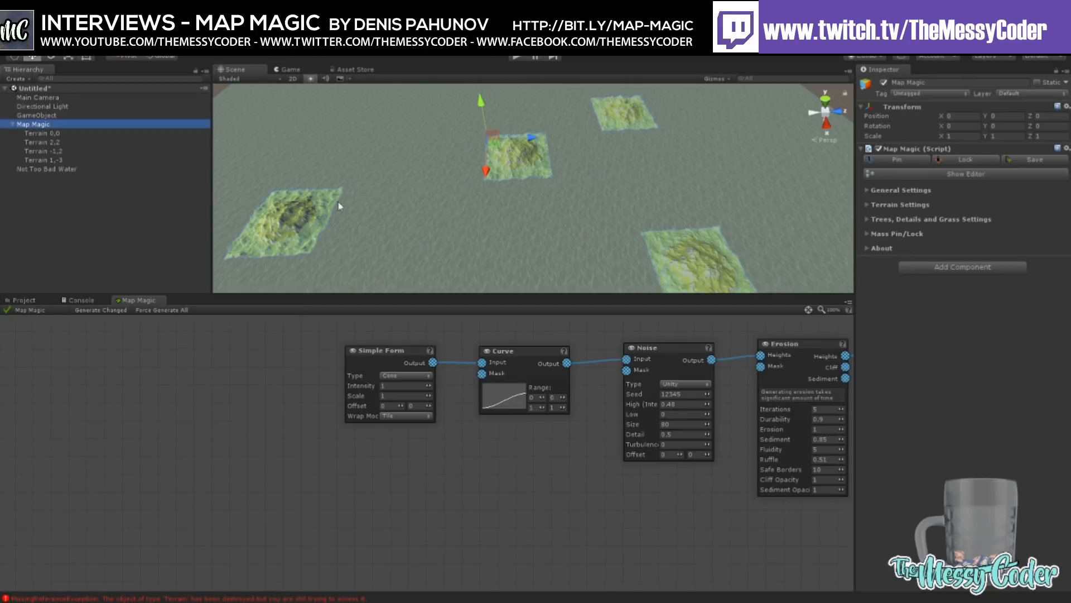
{"action": "right_click_drag", "start_coordinate": [384, 160], "coordinate": [418, 219]}
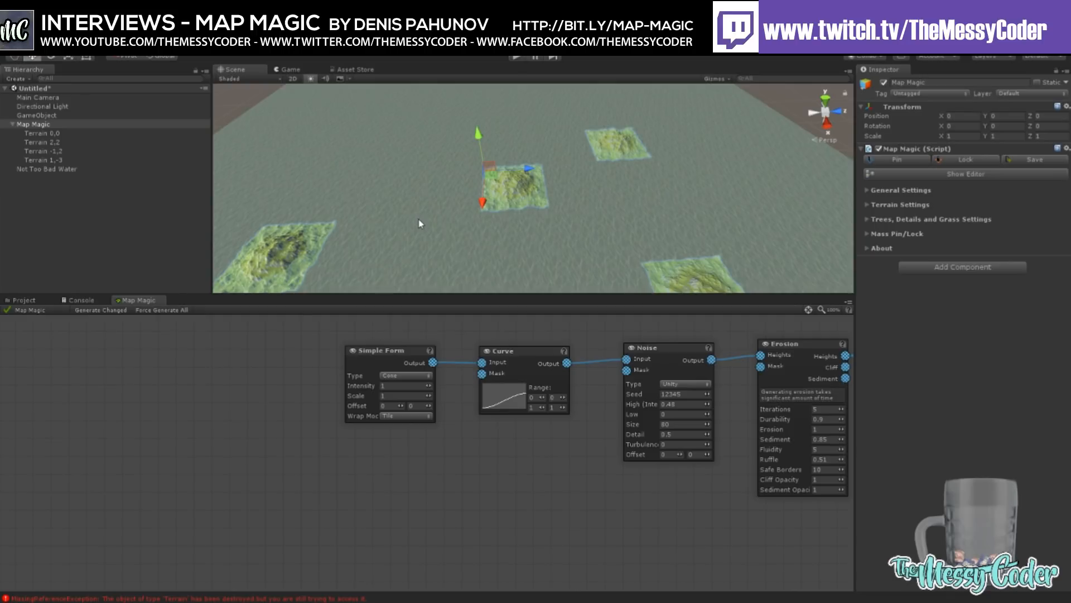
{"action": "middle_click_drag", "start_coordinate": [561, 438], "coordinate": [319, 441]}
{"action": "scroll", "coordinate": [351, 442], "scroll_direction": "down", "scroll_amount": 3}
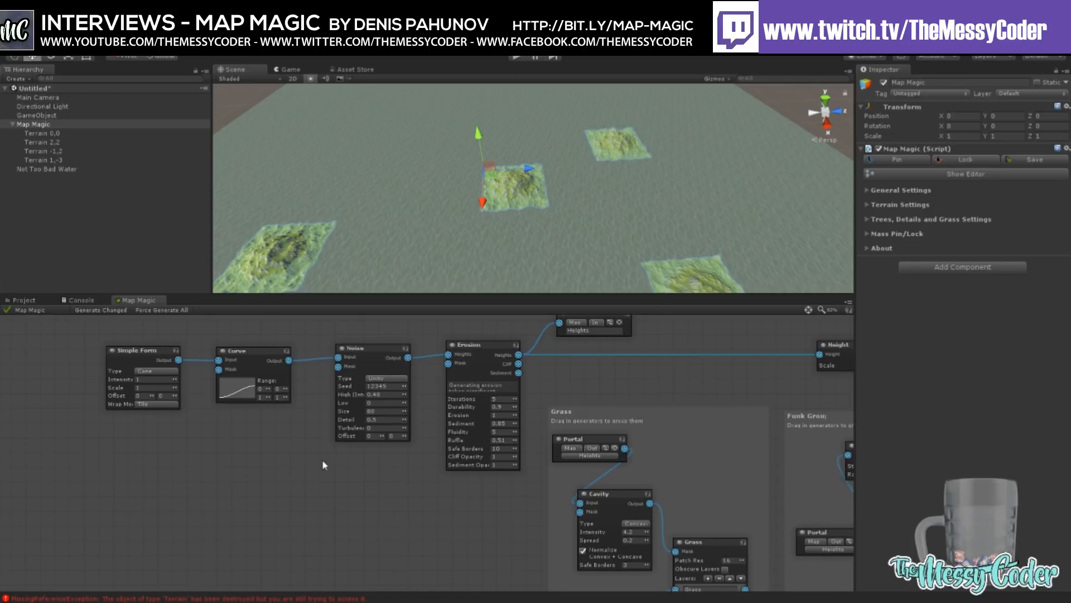
{"action": "left_click", "coordinate": [398, 375]}
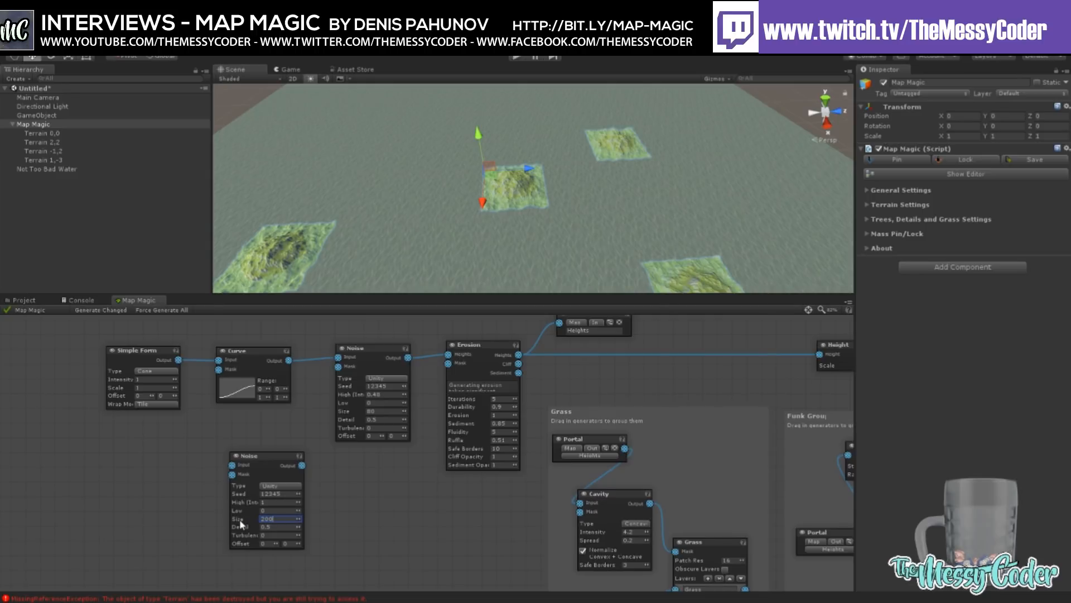
{"action": "type", "text": "1000"}
Step: Add a Blend generator, set its upper layer to Multiply, and connect the new Noise output to that layer
{"action": "left_click", "coordinate": [130, 474]}
{"action": "left_click", "coordinate": [285, 297]}
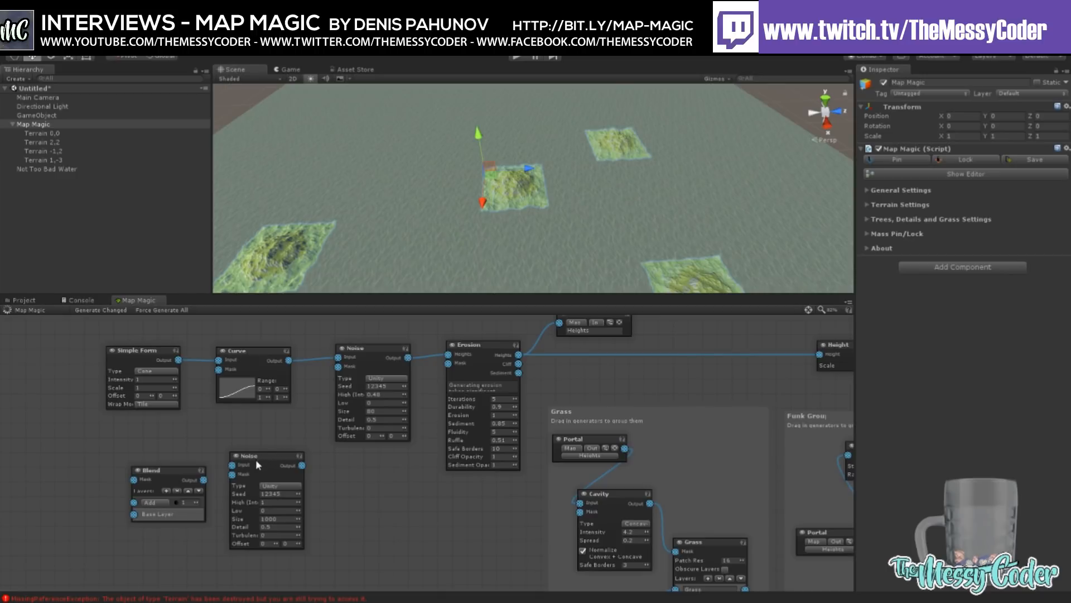
{"action": "left_click", "coordinate": [162, 501]}
{"action": "left_click", "coordinate": [182, 409]}
{"action": "left_click_drag", "start_coordinate": [302, 464], "coordinate": [135, 503]}
{"action": "left_click_drag", "start_coordinate": [165, 471], "coordinate": [412, 474]}
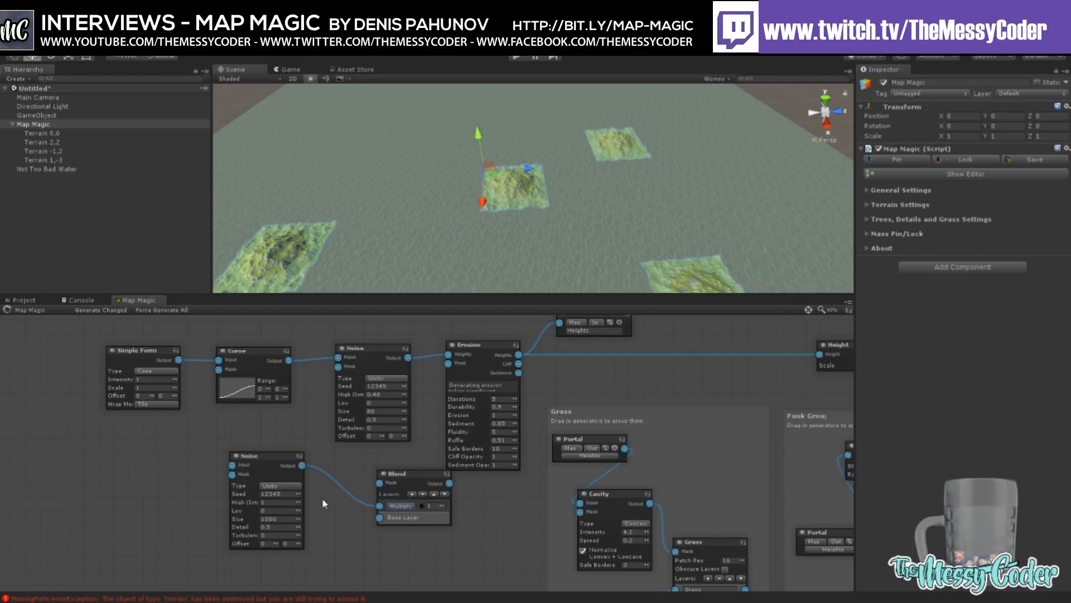
Step: Arrange the new nodes below Simple Form, and route Simple Form through the Blend's base layer into the Curve's input
{"action": "left_click_drag", "start_coordinate": [285, 457], "coordinate": [156, 460]}
{"action": "left_click_drag", "start_coordinate": [413, 479], "coordinate": [238, 457]}
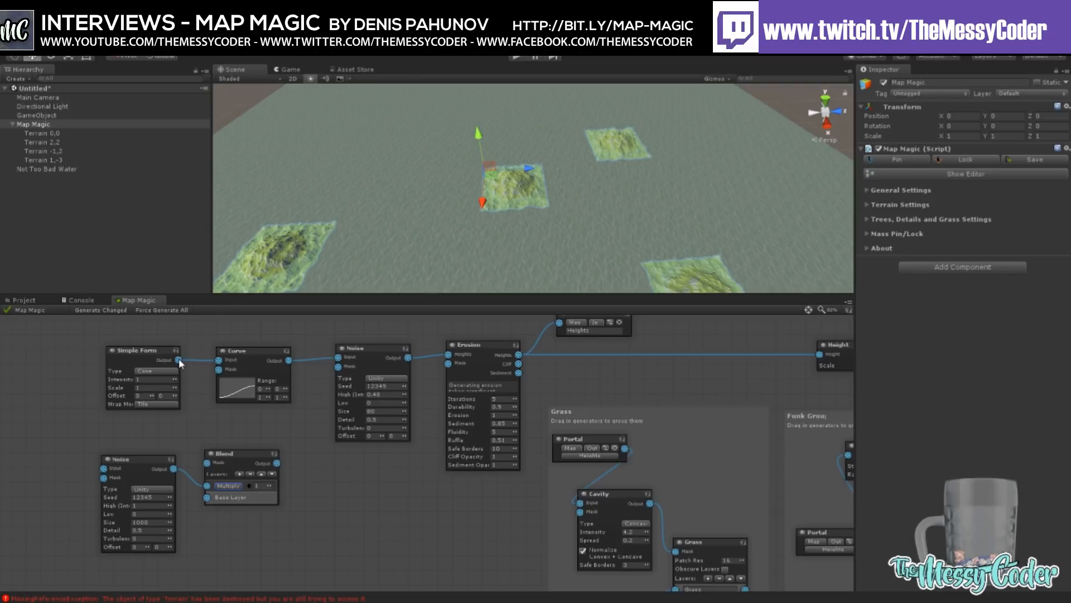
{"action": "left_click_drag", "start_coordinate": [178, 359], "coordinate": [164, 446]}
{"action": "left_click_drag", "start_coordinate": [200, 491], "coordinate": [207, 497]}
{"action": "left_click_drag", "start_coordinate": [277, 463], "coordinate": [219, 360]}
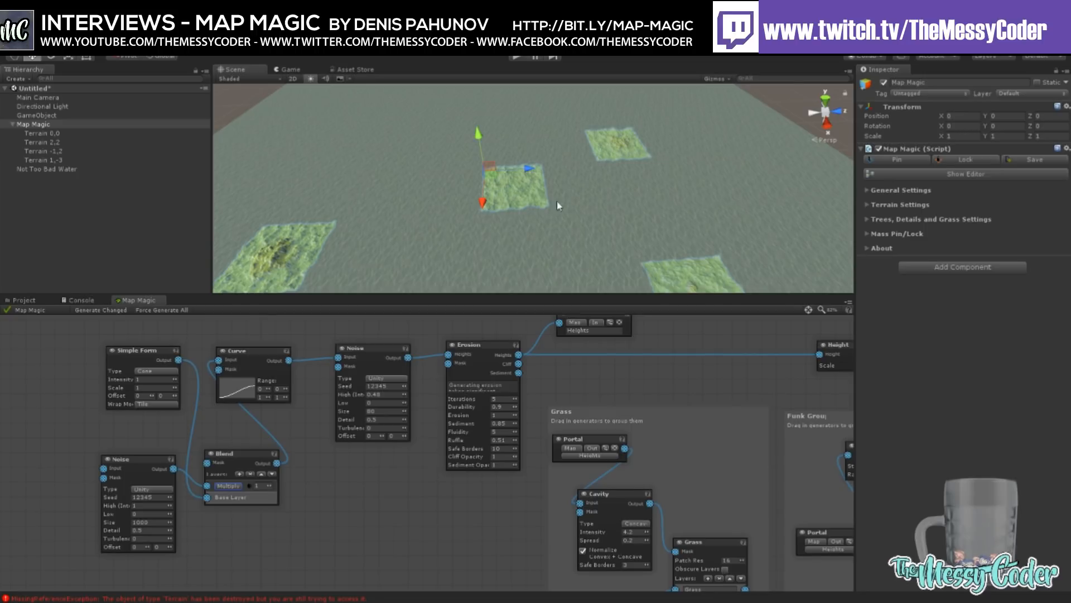
Step: Inspect the regenerated islands and move the Main Camera back to about Z -1412
{"action": "right_click_drag", "start_coordinate": [557, 201], "coordinate": [519, 219]}
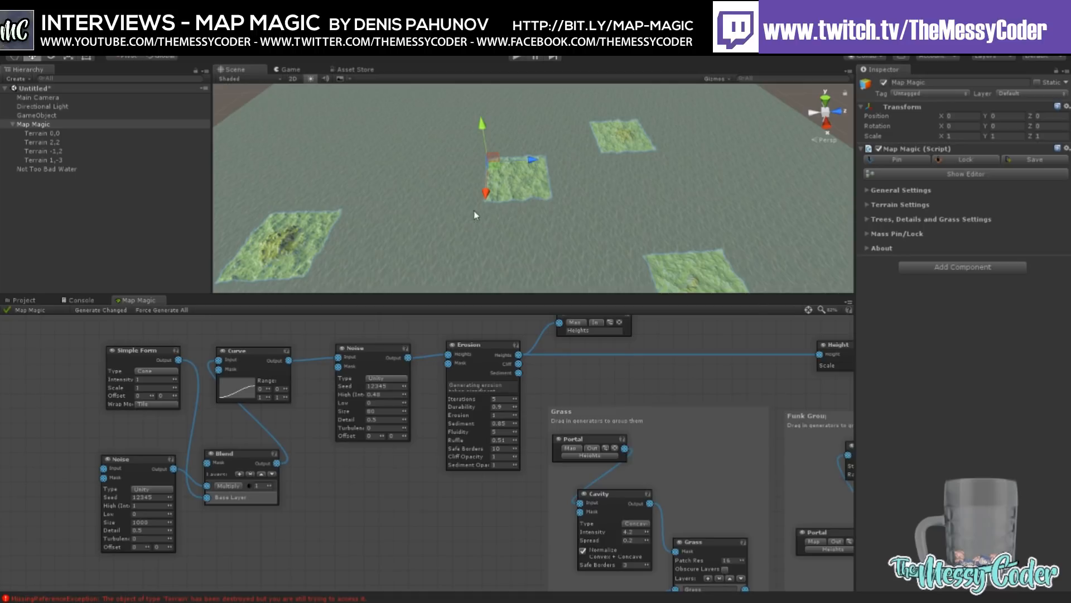
{"action": "middle_click_drag", "start_coordinate": [396, 223], "coordinate": [560, 177]}
{"action": "scroll", "coordinate": [505, 208], "scroll_direction": "up", "scroll_amount": 12}
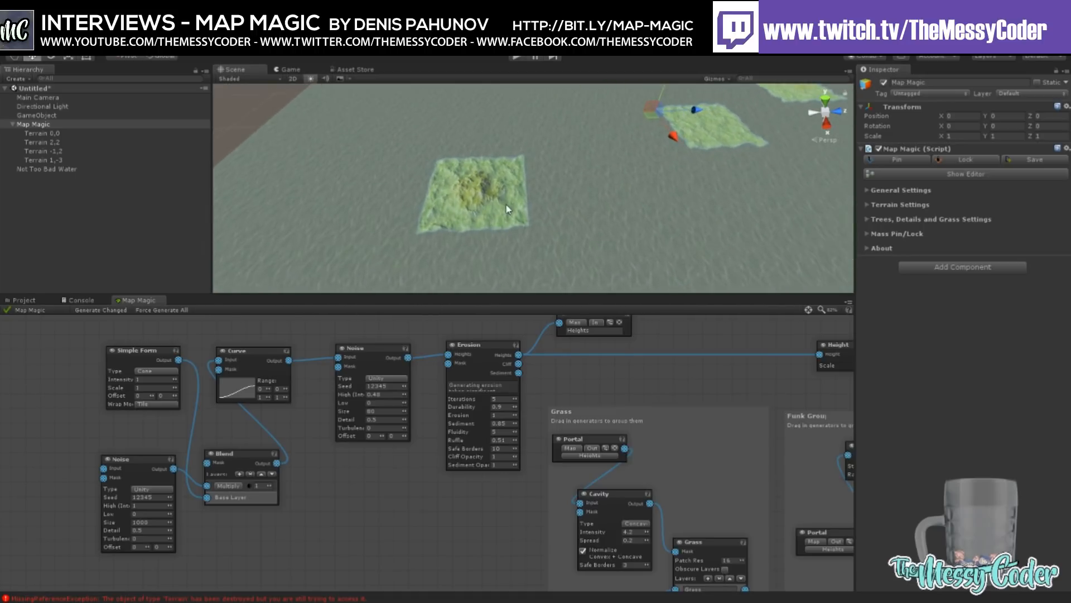
{"action": "scroll", "coordinate": [446, 220], "scroll_direction": "down", "scroll_amount": 10}
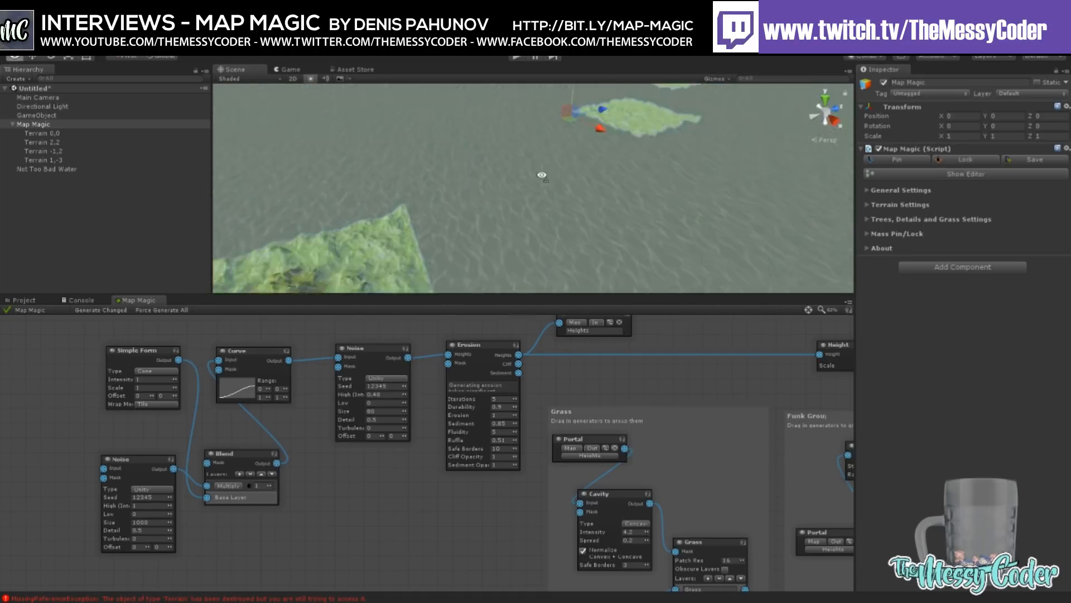
{"action": "middle_click_drag", "start_coordinate": [598, 155], "coordinate": [473, 170]}
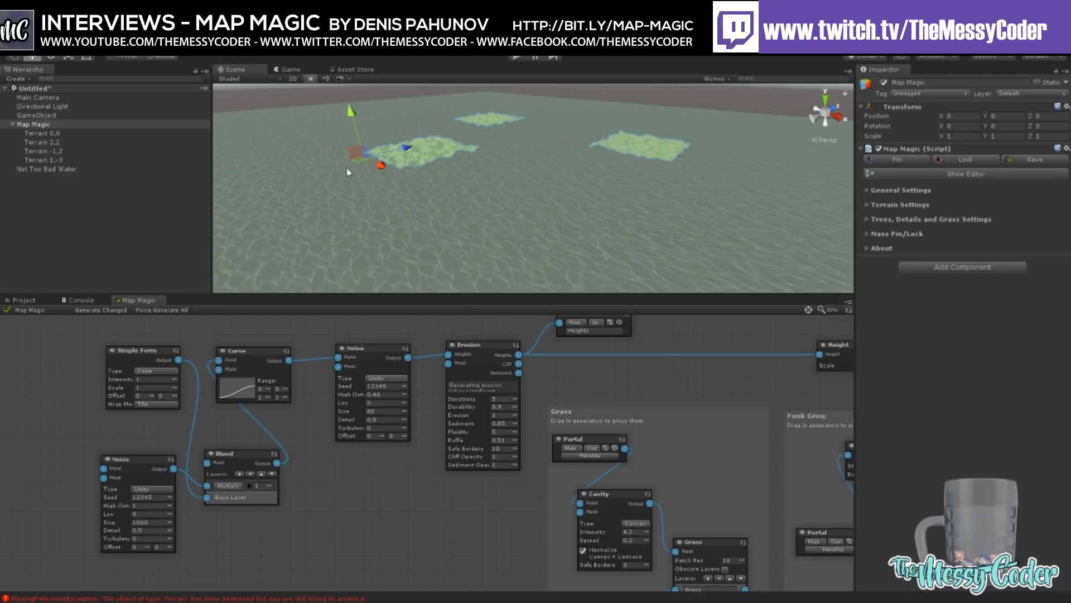
{"action": "left_click", "coordinate": [48, 98]}
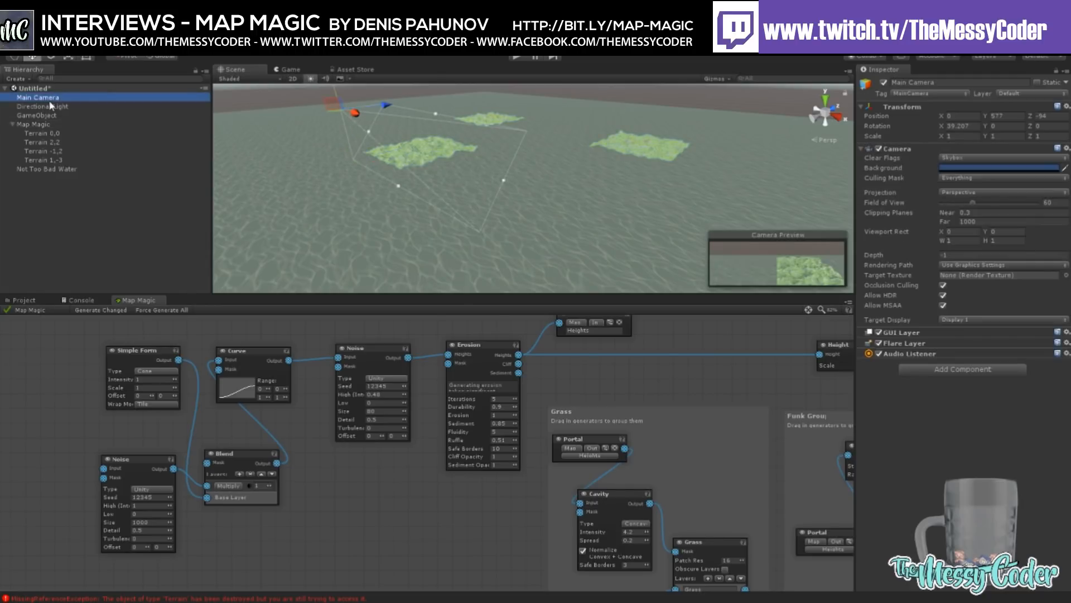
{"action": "right_click_drag", "start_coordinate": [550, 171], "coordinate": [564, 195]}
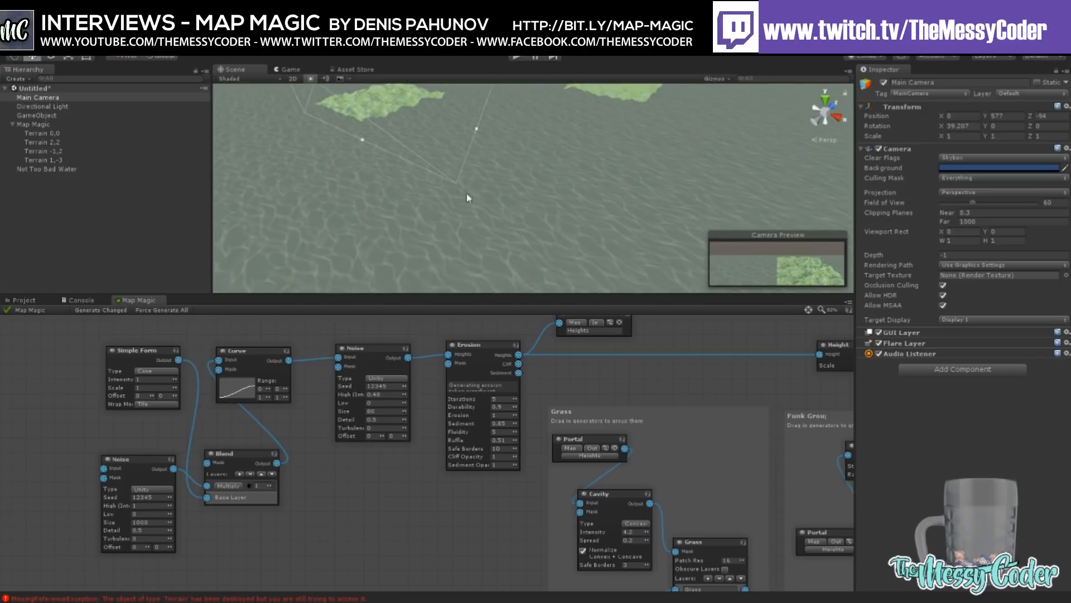
{"action": "scroll", "coordinate": [443, 209], "scroll_direction": "down", "scroll_amount": 5}
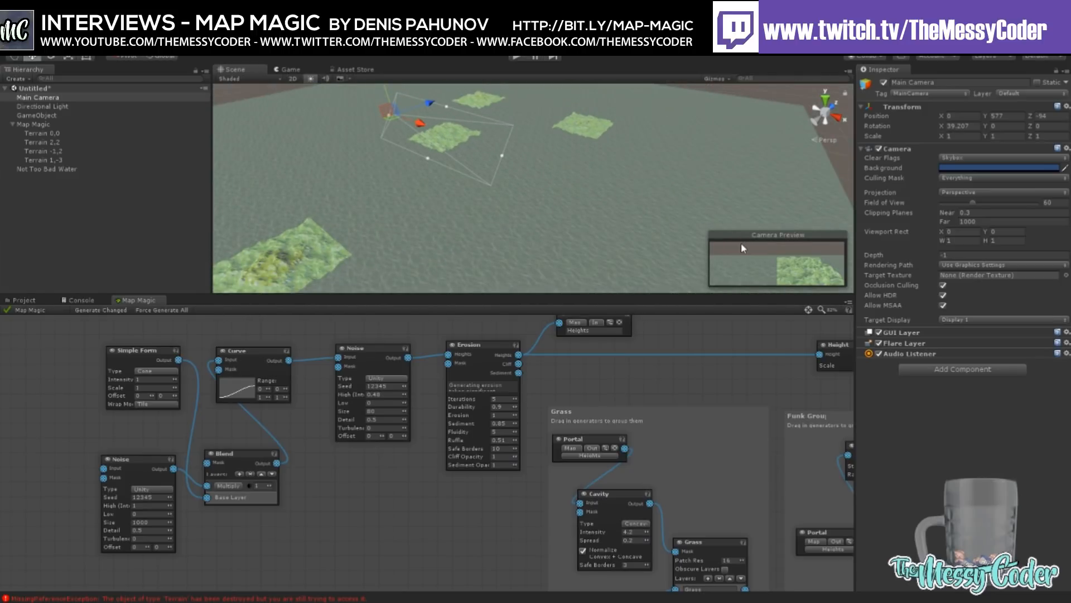
{"action": "left_click_drag", "start_coordinate": [430, 104], "coordinate": [337, 128]}
Step: Frame the nearest island, align the Main Camera with that scene view, and move it to the view's centre
{"action": "middle_click_drag", "start_coordinate": [446, 191], "coordinate": [540, 175]}
{"action": "scroll", "coordinate": [480, 201], "scroll_direction": "up", "scroll_amount": 3}
{"action": "middle_click_drag", "start_coordinate": [476, 203], "coordinate": [497, 185]}
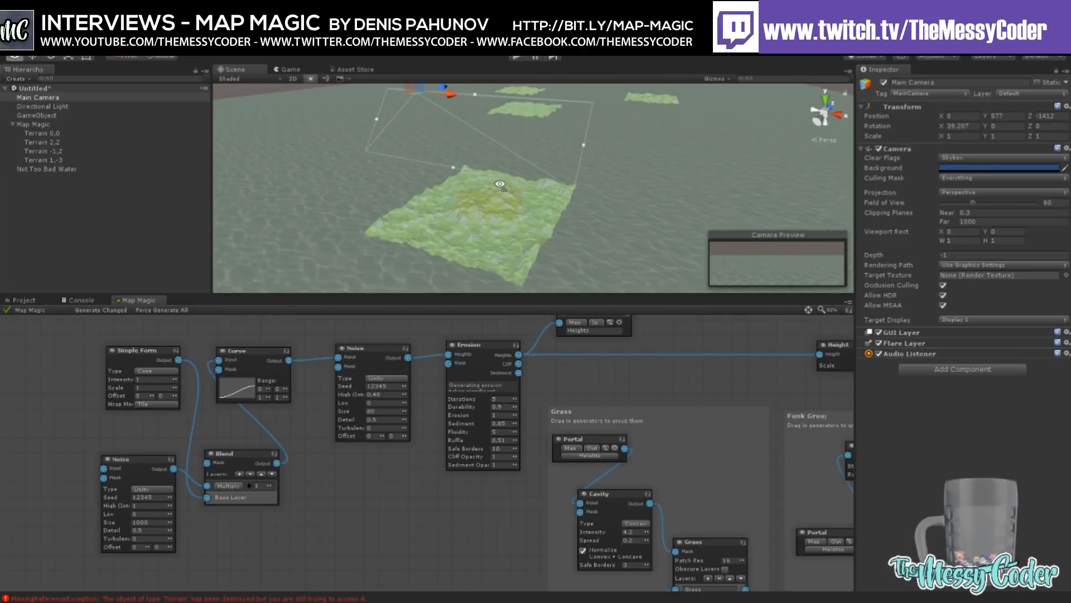
{"action": "right_click_drag", "start_coordinate": [496, 185], "coordinate": [502, 171]}
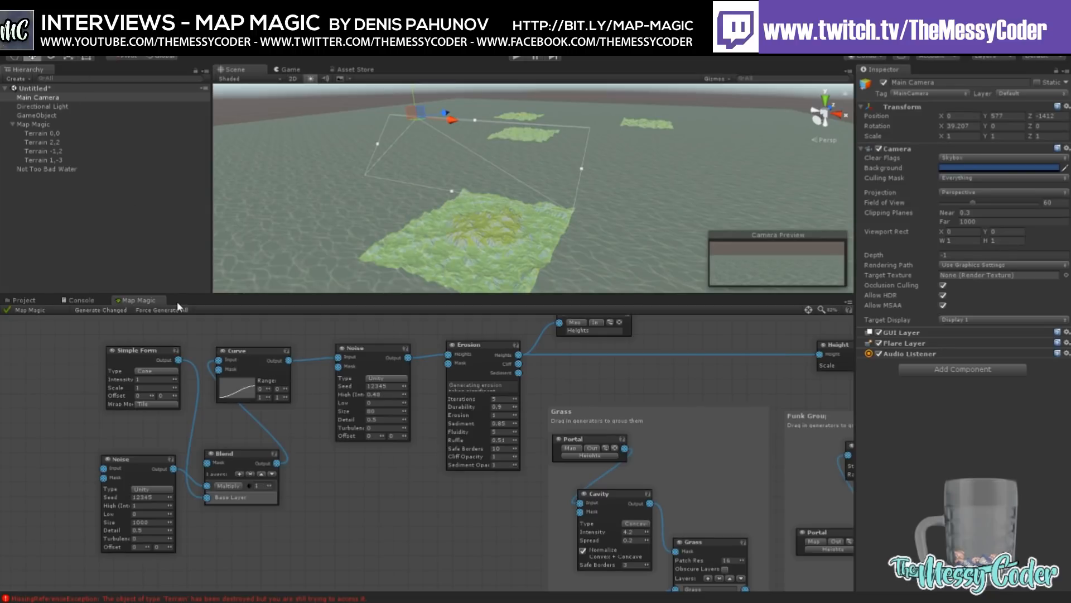
{"action": "key", "text": "ctrl+shift+f"}
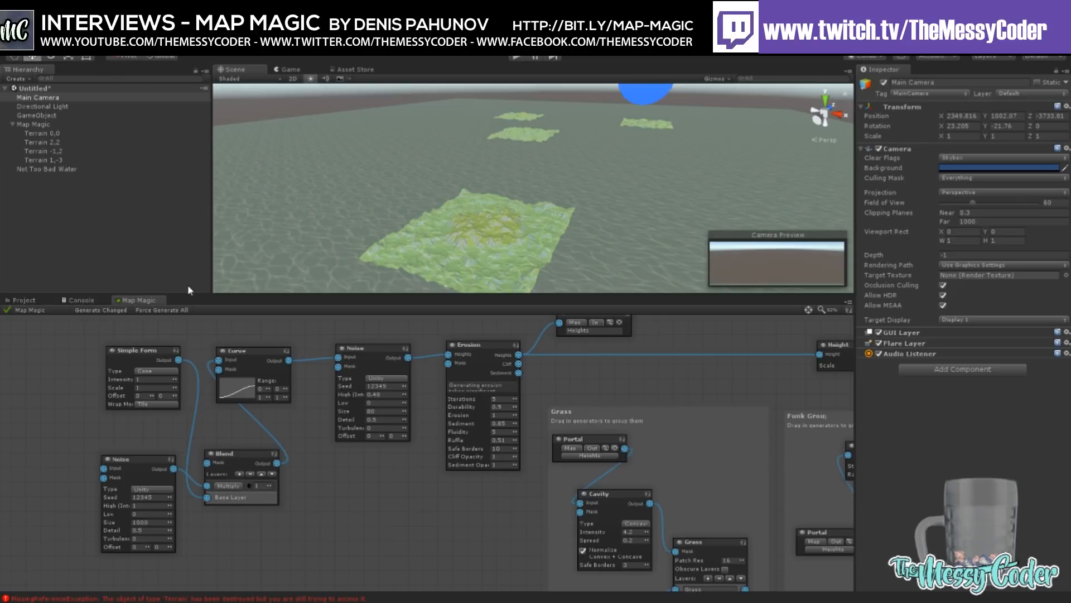
{"action": "key", "text": "ctrl+alt+f"}
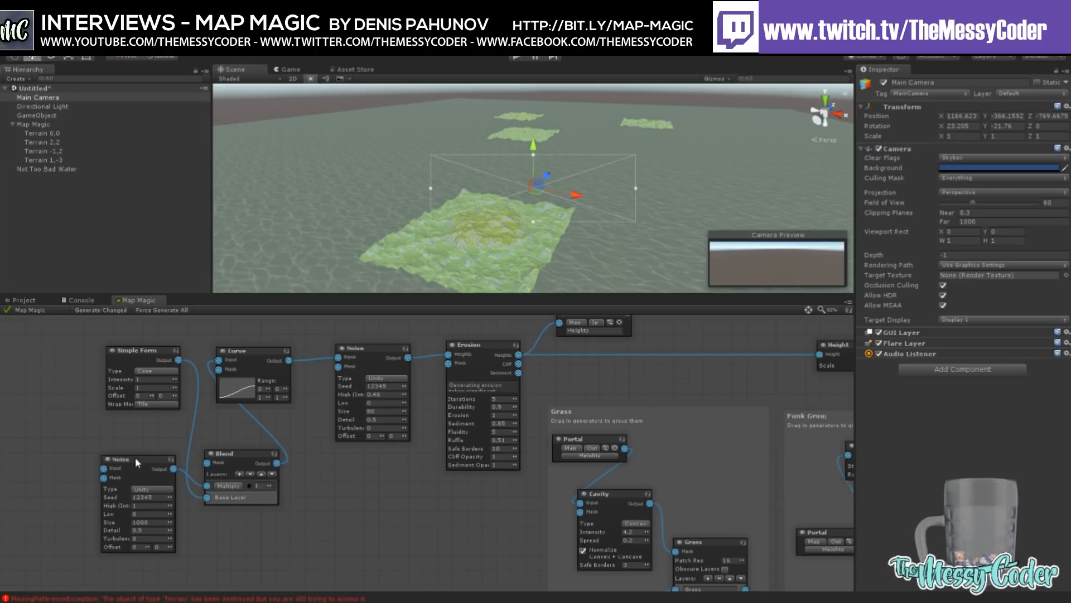
Step: Add a Curve generator beneath the Blend and reshape its line into a steep S-curve
{"action": "left_click_drag", "start_coordinate": [226, 454], "coordinate": [268, 453]}
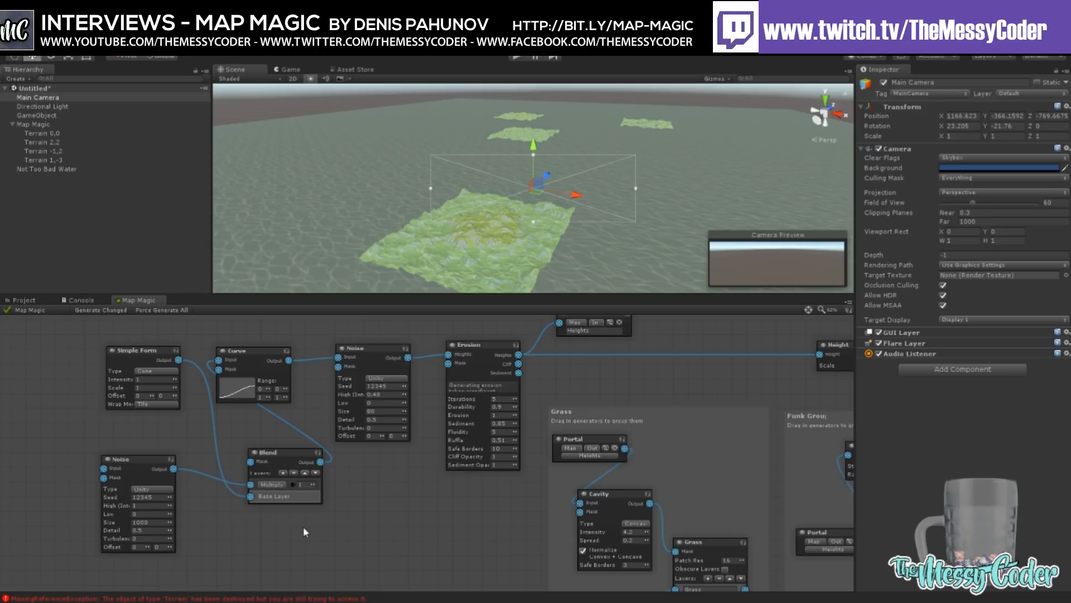
{"action": "left_click", "coordinate": [358, 389]}
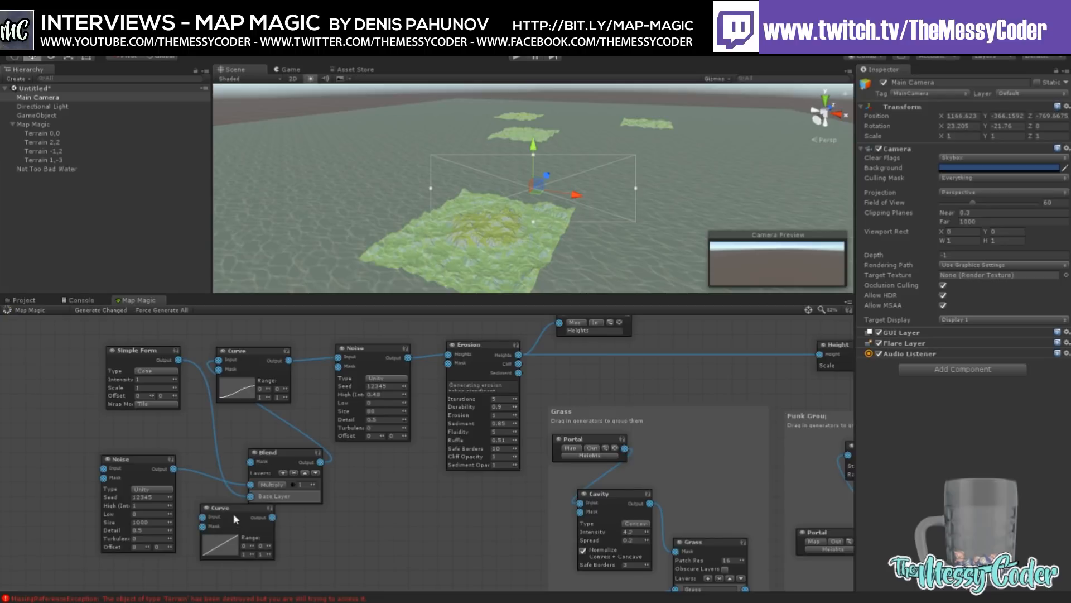
{"action": "left_click_drag", "start_coordinate": [237, 507], "coordinate": [233, 521]}
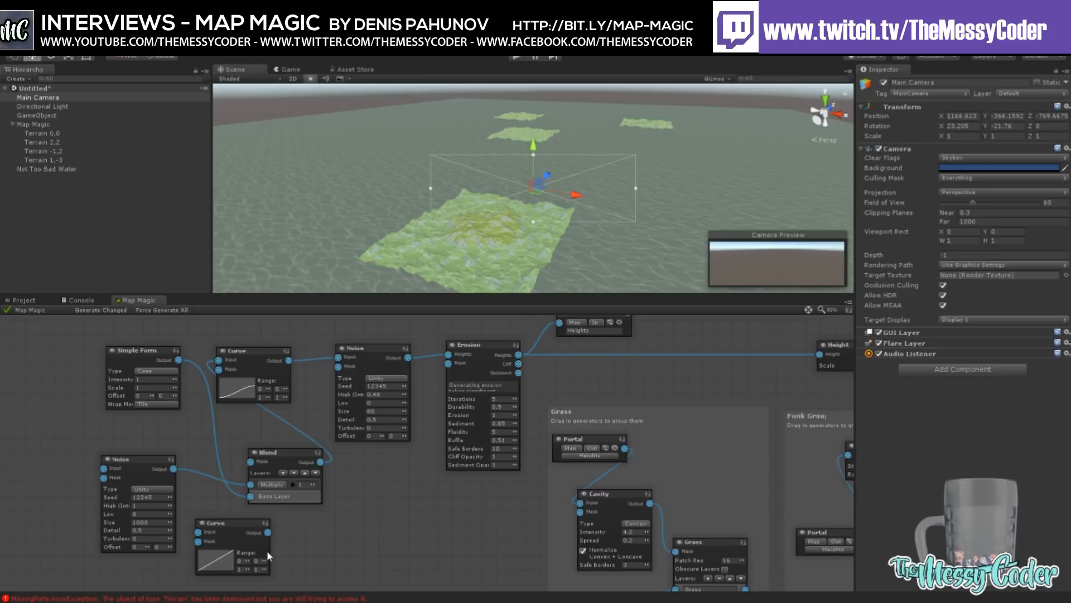
{"action": "left_click_drag", "start_coordinate": [268, 551], "coordinate": [491, 545]}
{"action": "left_click_drag", "start_coordinate": [492, 551], "coordinate": [362, 554]}
{"action": "mouse_move", "coordinate": [387, 543]}
{"action": "left_mouse_down"}
{"action": "mouse_move", "coordinate": [360, 547]}
{"action": "mouse_move", "coordinate": [386, 554]}
{"action": "left_mouse_up"}
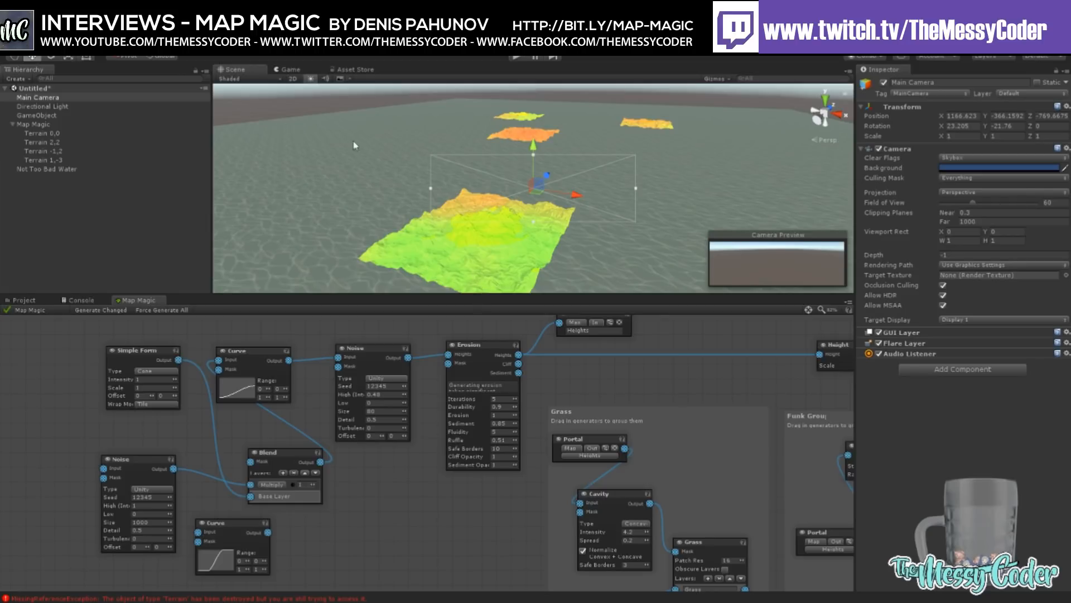
Step: Align the Main Camera with a slightly steeper scene view of the islands and test it in play mode
{"action": "right_click_drag", "start_coordinate": [414, 155], "coordinate": [432, 164]}
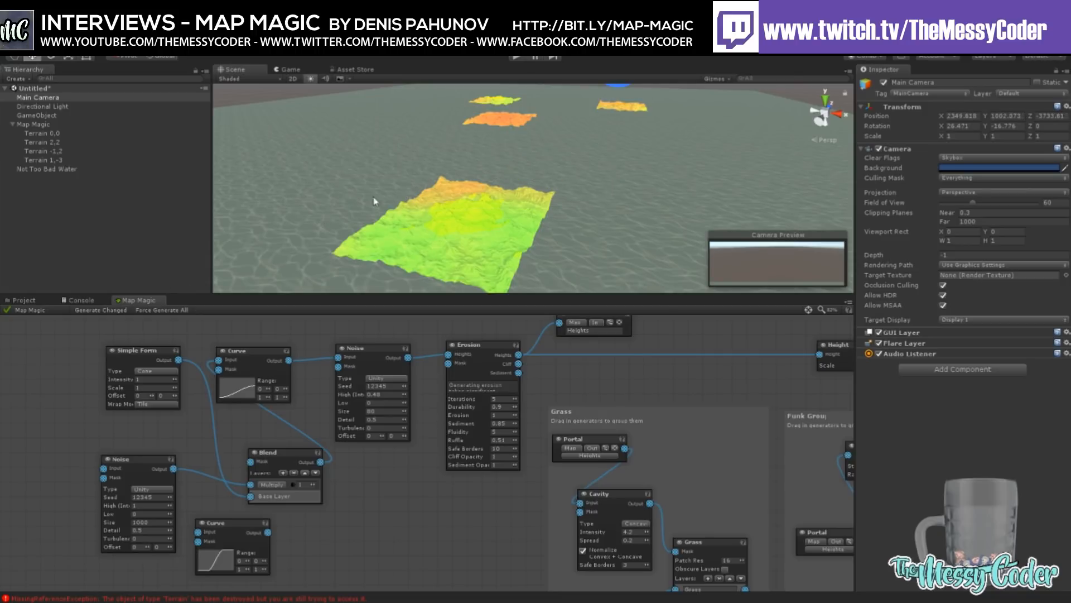
{"action": "left_click", "coordinate": [517, 57]}
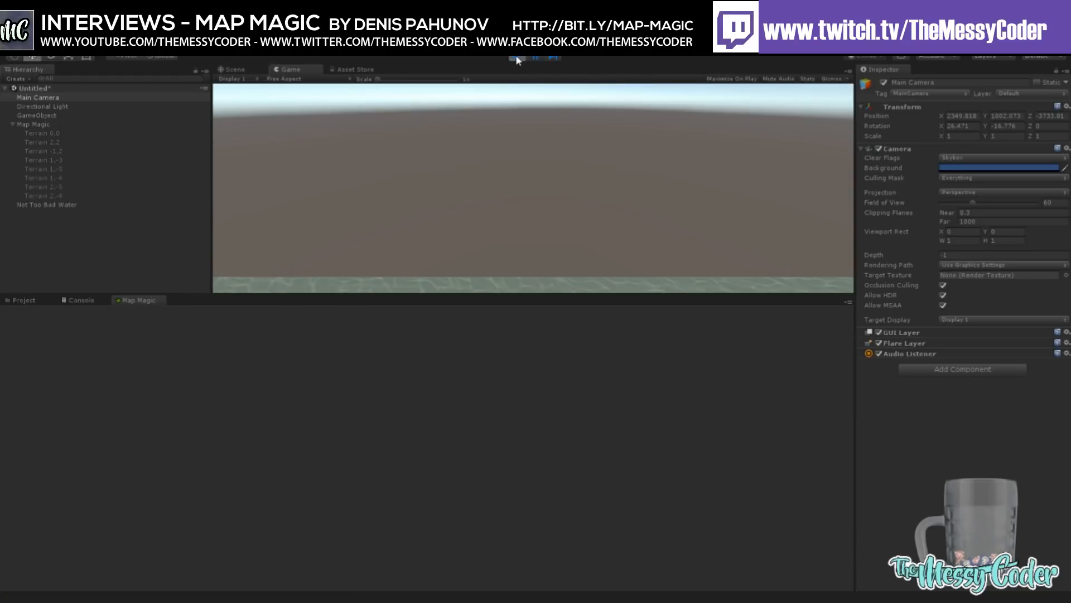
{"action": "left_click", "coordinate": [518, 57]}
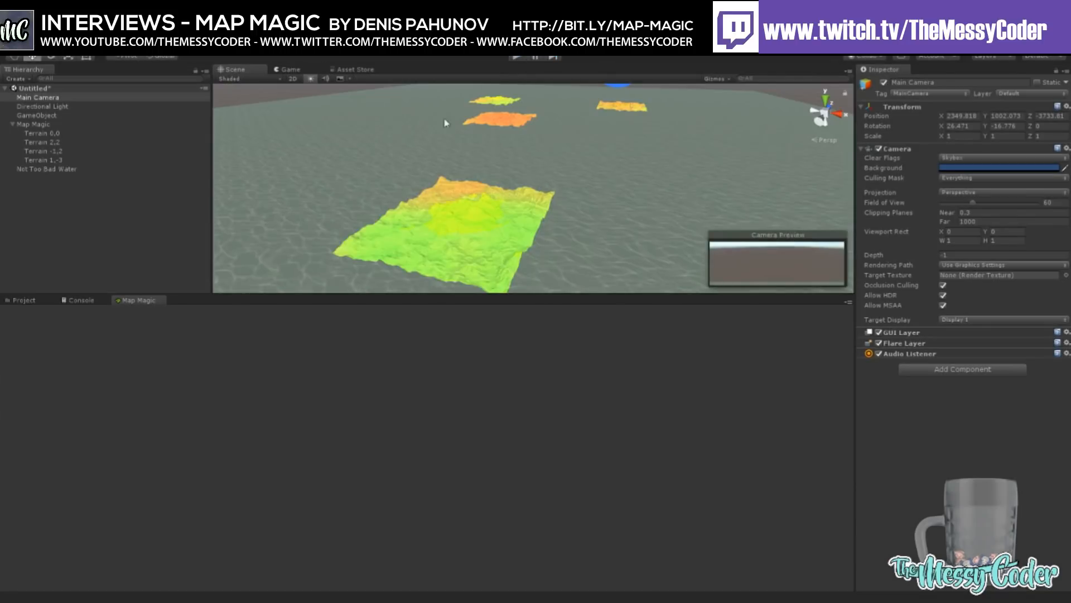
Step: Rotate the Main Camera to about X 54.2, Y -26.6 and Z -4.7, and look closely at the nearest island
{"action": "left_click", "coordinate": [50, 57]}
{"action": "key", "text": "f"}
{"action": "left_click_drag", "start_coordinate": [527, 182], "coordinate": [513, 161]}
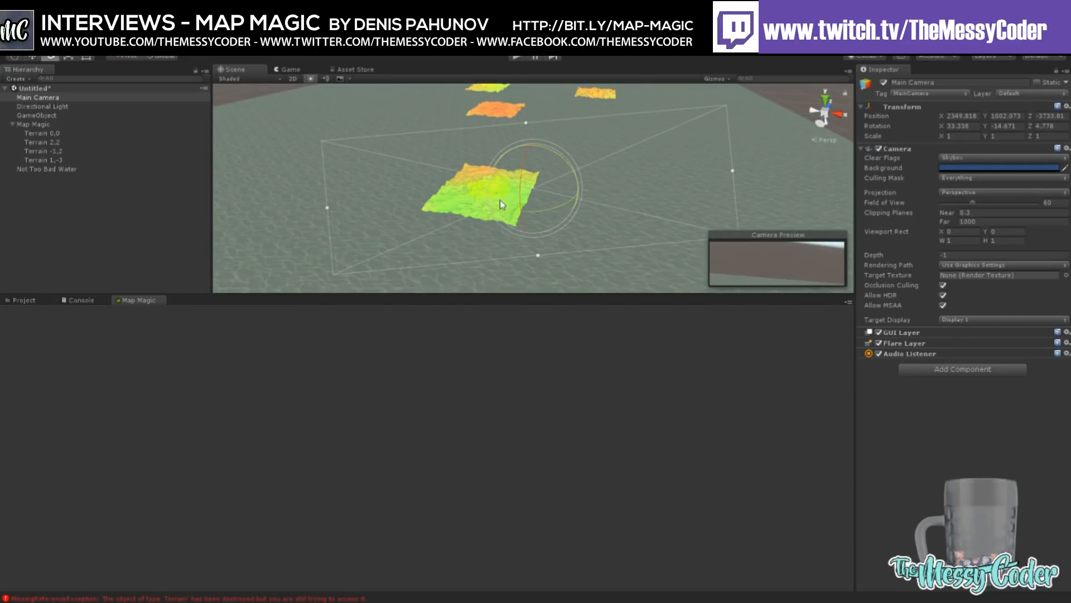
{"action": "mouse_move", "coordinate": [500, 201]}
{"action": "left_mouse_down"}
{"action": "mouse_move", "coordinate": [528, 212]}
{"action": "mouse_move", "coordinate": [513, 212]}
{"action": "mouse_move", "coordinate": [535, 185]}
{"action": "mouse_move", "coordinate": [539, 149]}
{"action": "mouse_move", "coordinate": [525, 142]}
{"action": "mouse_move", "coordinate": [504, 190]}
{"action": "left_mouse_up"}
{"action": "scroll", "coordinate": [481, 212], "scroll_direction": "up", "scroll_amount": 8}
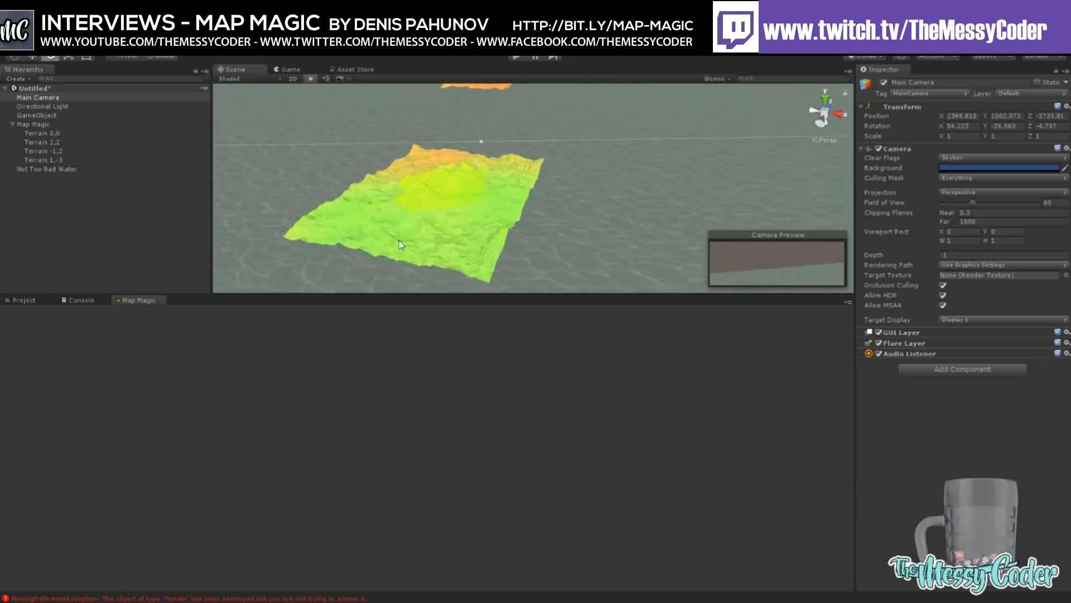
{"action": "scroll", "coordinate": [400, 245], "scroll_direction": "up", "scroll_amount": 4}
{"action": "left_click_drag", "start_coordinate": [400, 242], "coordinate": [435, 192], "text": "alt"}
{"action": "scroll", "coordinate": [408, 212], "scroll_direction": "up", "scroll_amount": 3}
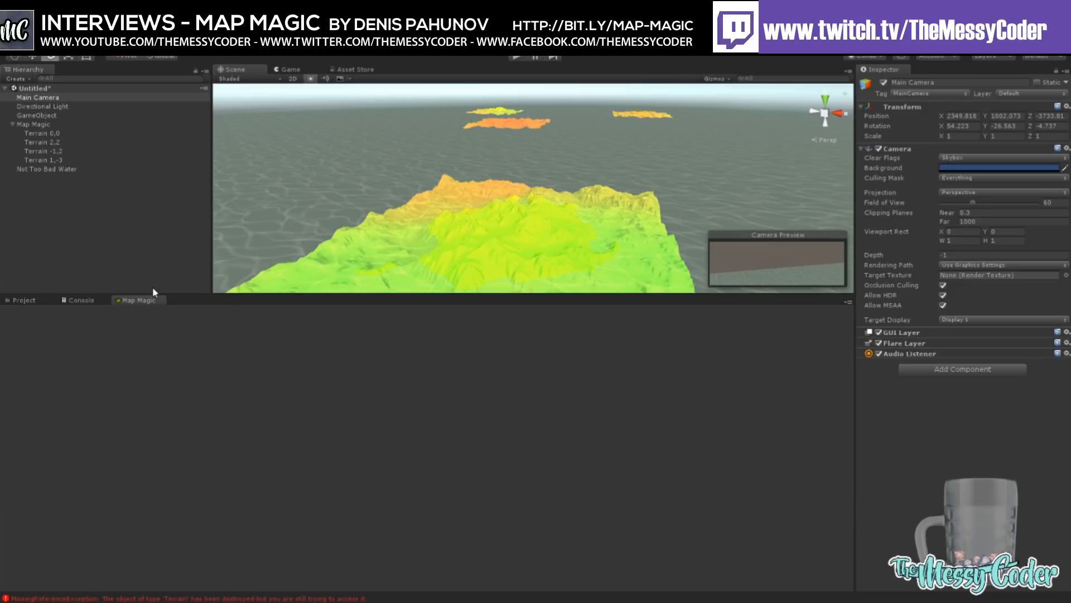
Step: Align the Main Camera with the current scene view and bring up the Map Magic object's node graph
{"action": "key", "text": "ctrl+shift+f"}
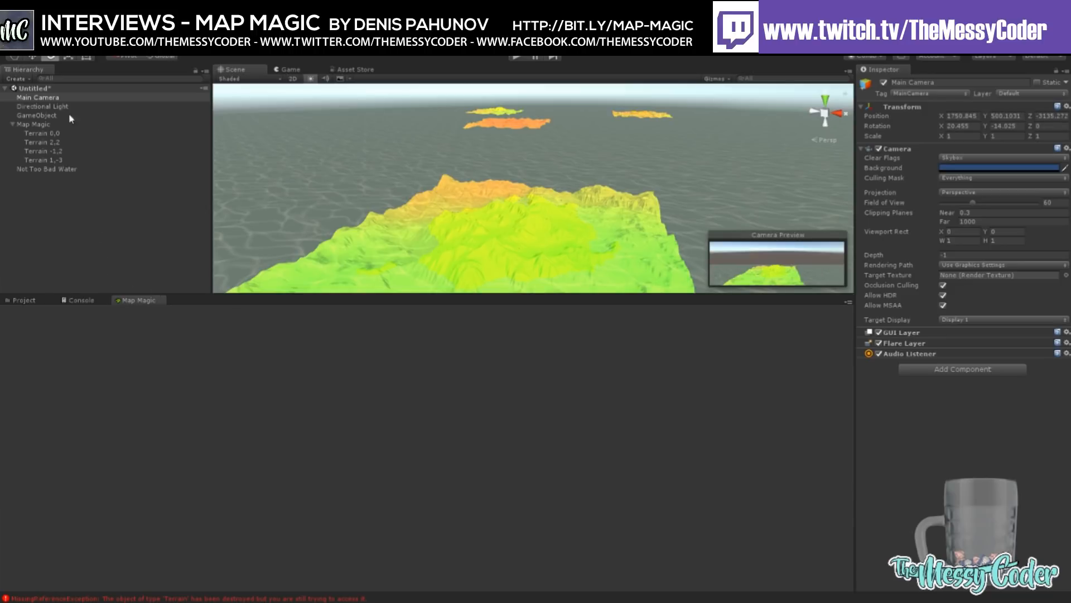
{"action": "left_click", "coordinate": [48, 124]}
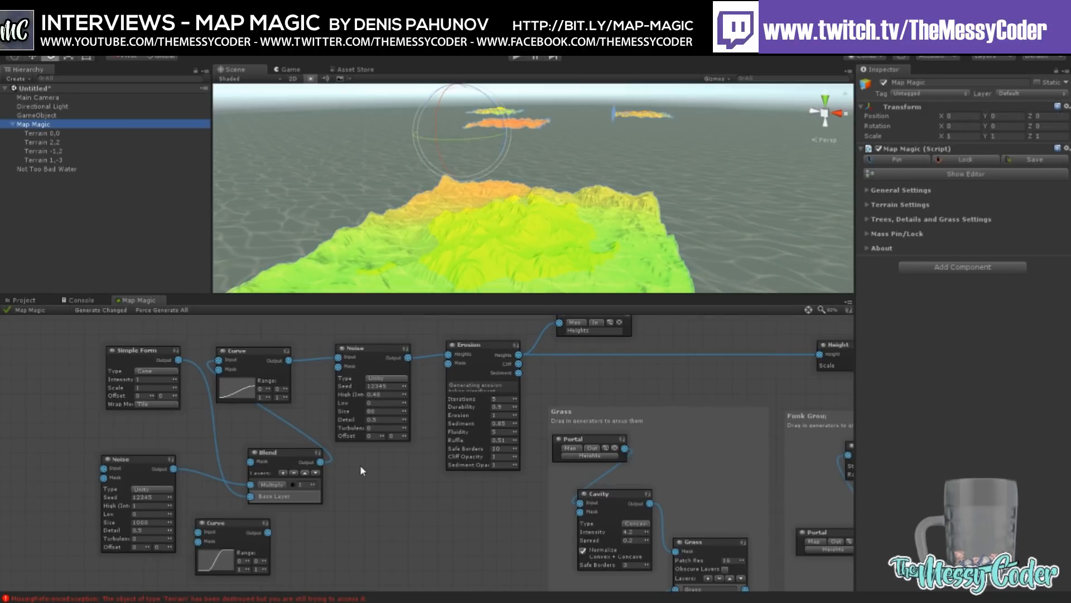
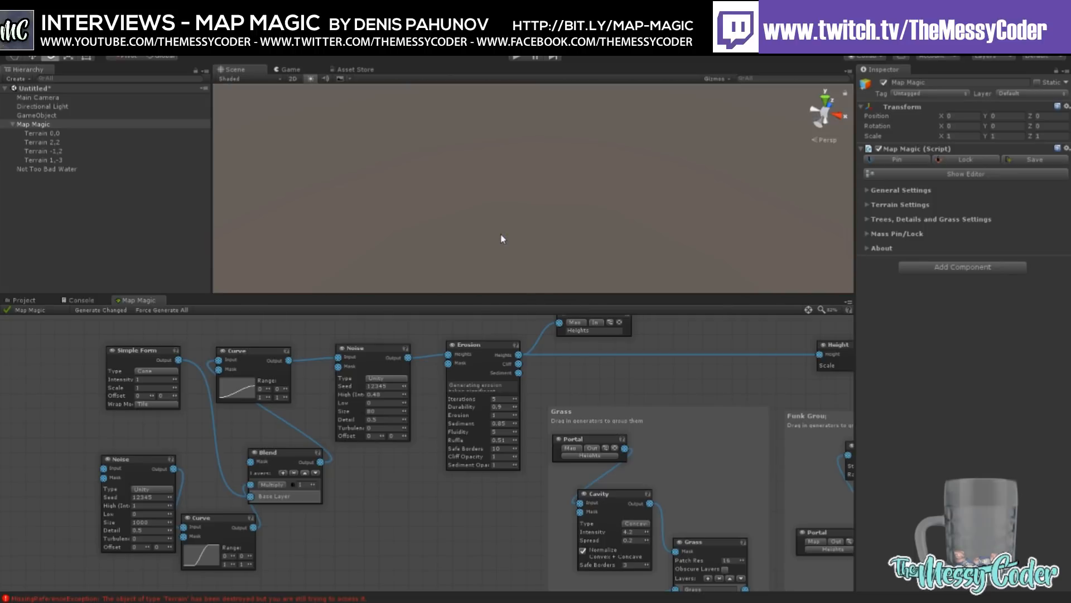
Step: Examine the nearest island's cliffs and grass up close from several angles
{"action": "scroll", "coordinate": [501, 227], "scroll_direction": "down", "scroll_amount": 5}
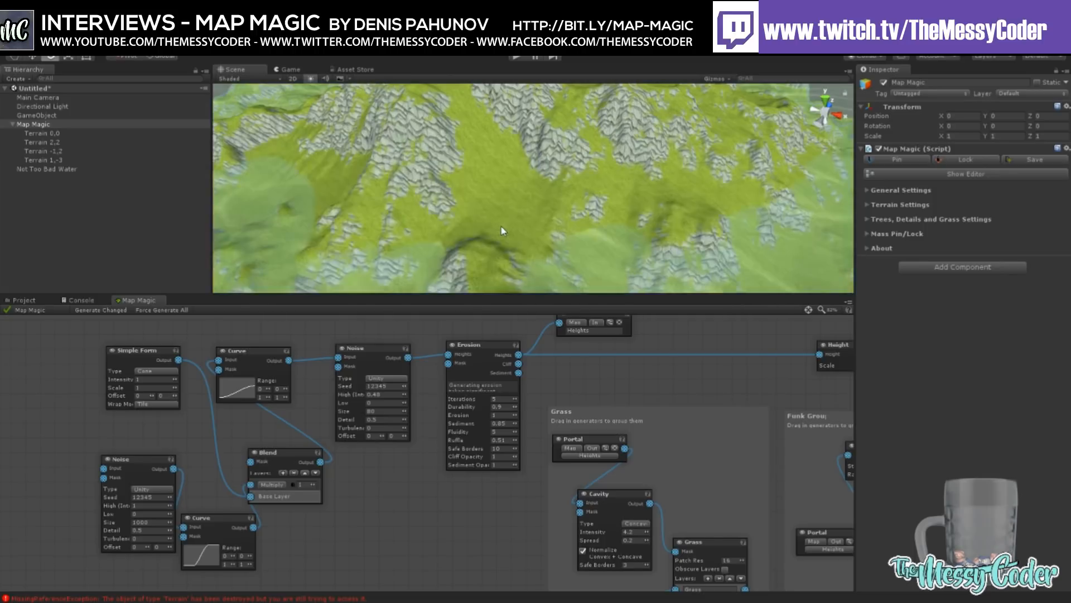
{"action": "right_click_drag", "start_coordinate": [501, 226], "coordinate": [491, 169]}
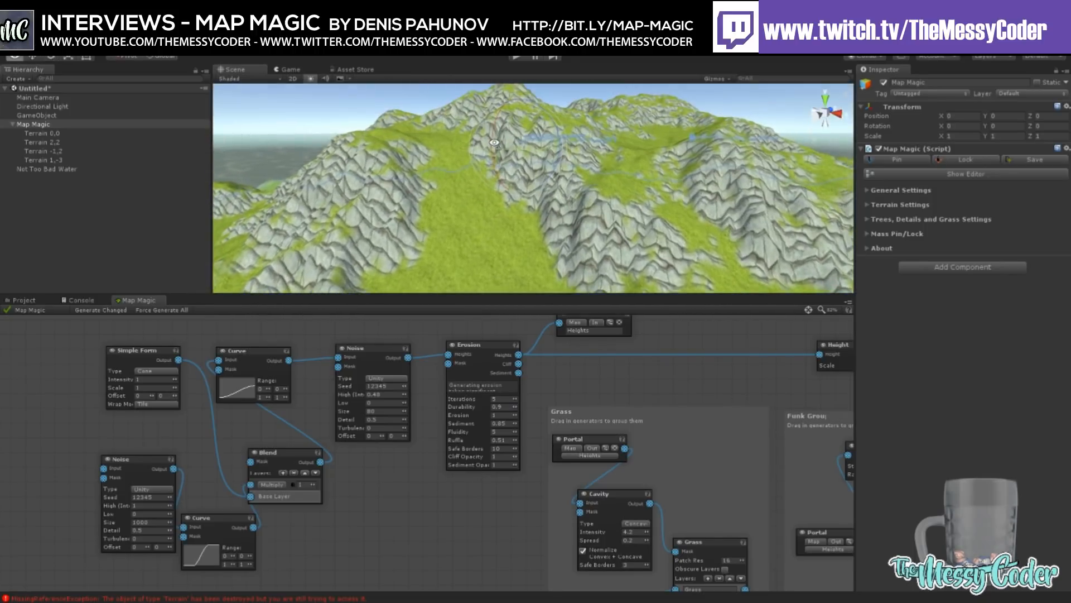
{"action": "scroll", "coordinate": [492, 169], "scroll_direction": "up", "scroll_amount": 5}
{"action": "scroll", "coordinate": [487, 172], "scroll_direction": "up", "scroll_amount": 3}
{"action": "middle_click_drag", "start_coordinate": [487, 172], "coordinate": [444, 166]}
{"action": "scroll", "coordinate": [444, 166], "scroll_direction": "down", "scroll_amount": 3}
{"action": "right_click_drag", "start_coordinate": [445, 165], "coordinate": [519, 242]}
{"action": "left_click_drag", "start_coordinate": [529, 295], "coordinate": [557, 360]}
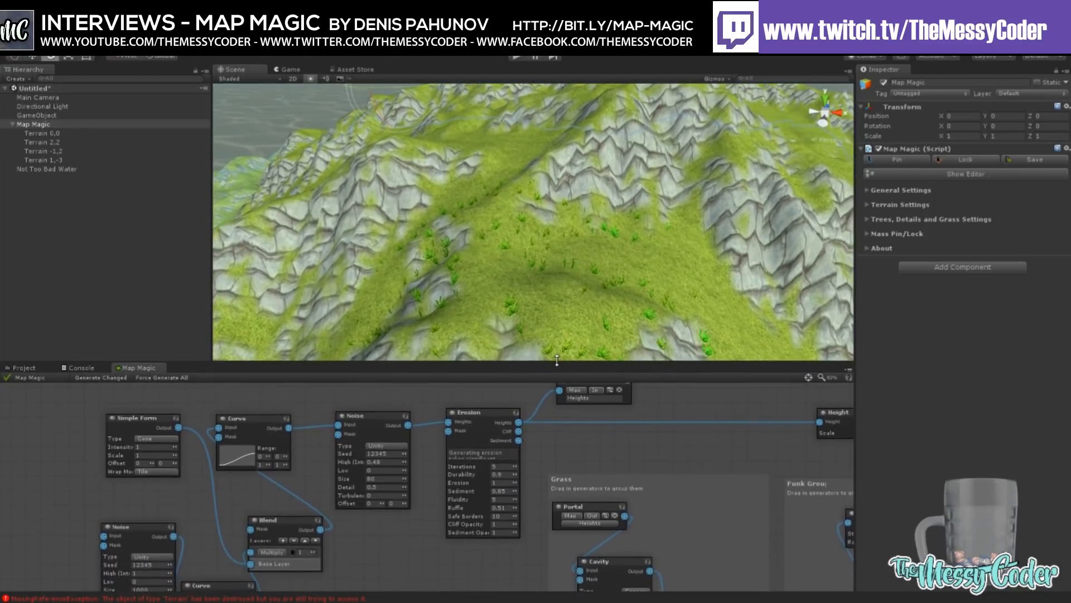
{"action": "right_click_drag", "start_coordinate": [517, 270], "coordinate": [578, 205]}
{"action": "scroll", "coordinate": [547, 283], "scroll_direction": "up", "scroll_amount": 2}
{"action": "scroll", "coordinate": [546, 283], "scroll_direction": "down", "scroll_amount": 2}
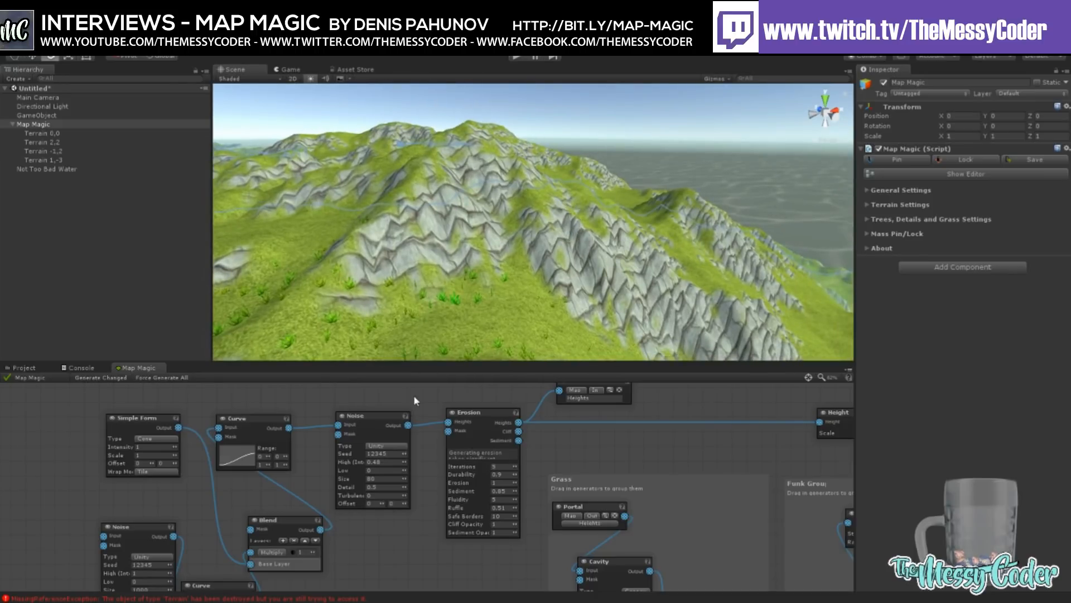
{"action": "left_click_drag", "start_coordinate": [440, 362], "coordinate": [442, 298]}
{"action": "middle_click_drag", "start_coordinate": [588, 453], "coordinate": [517, 445]}
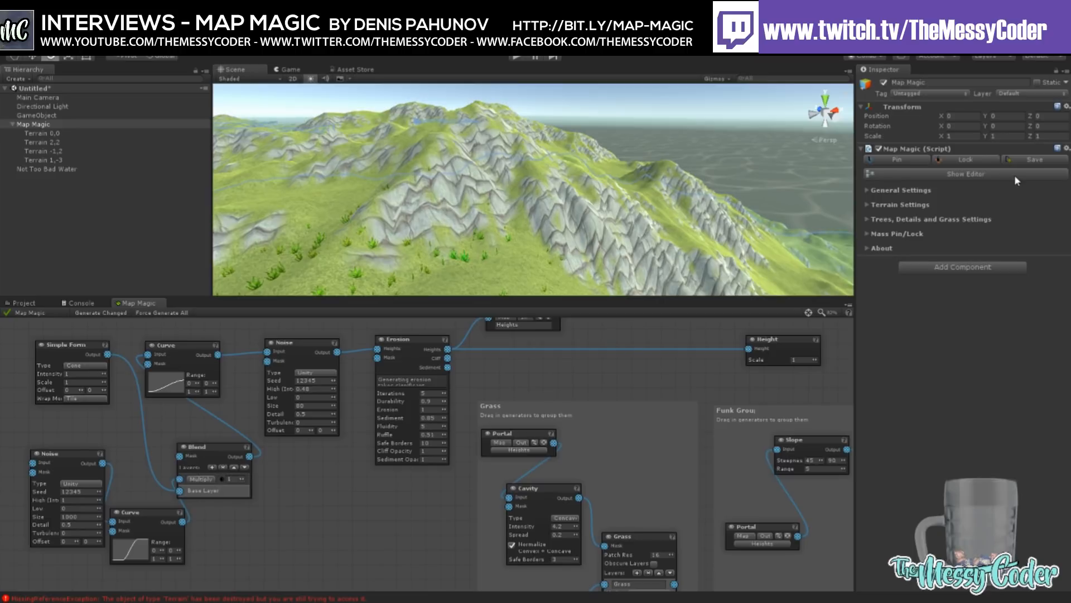
Step: Set Map Magic's Detail Distance to 250 and check how far the grass draws across the island
{"action": "left_click", "coordinate": [870, 220]}
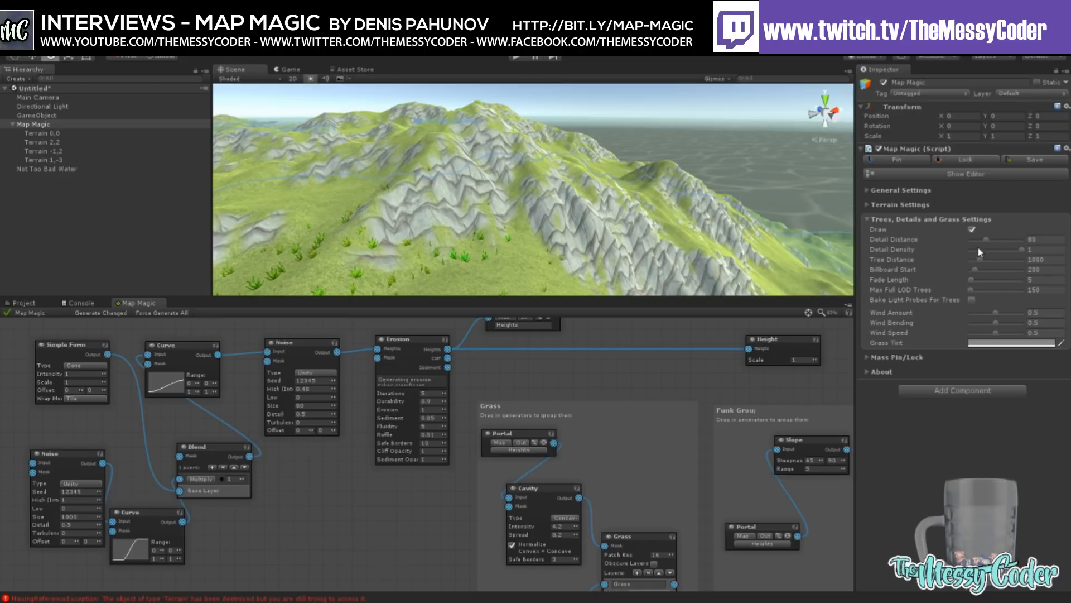
{"action": "left_click_drag", "start_coordinate": [983, 236], "coordinate": [1053, 240]}
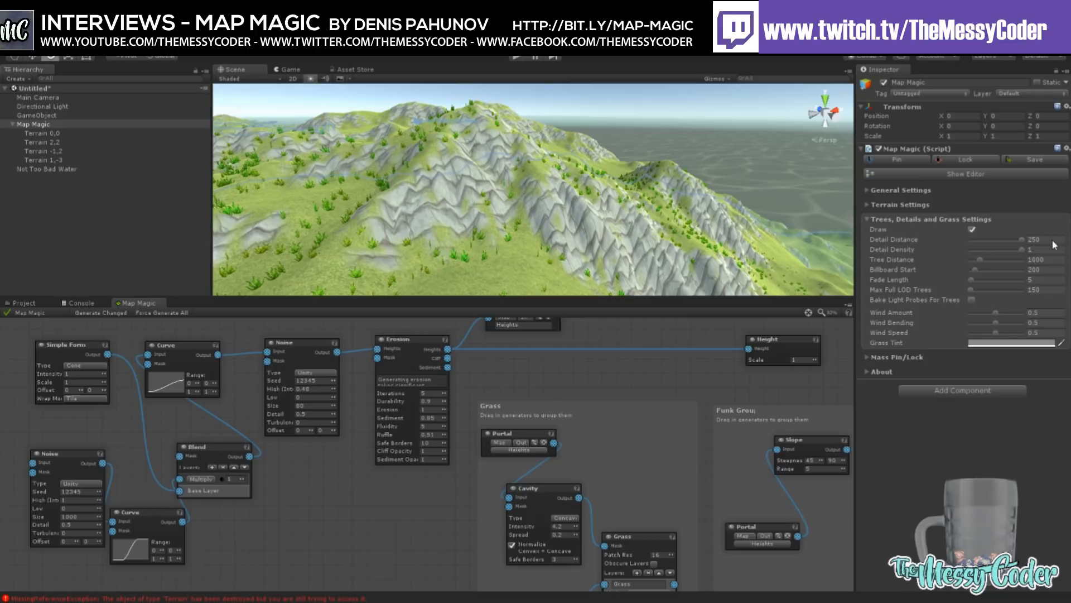
{"action": "scroll", "coordinate": [617, 223], "scroll_direction": "up", "scroll_amount": 3}
{"action": "right_click_drag", "start_coordinate": [816, 116], "coordinate": [638, 219]}
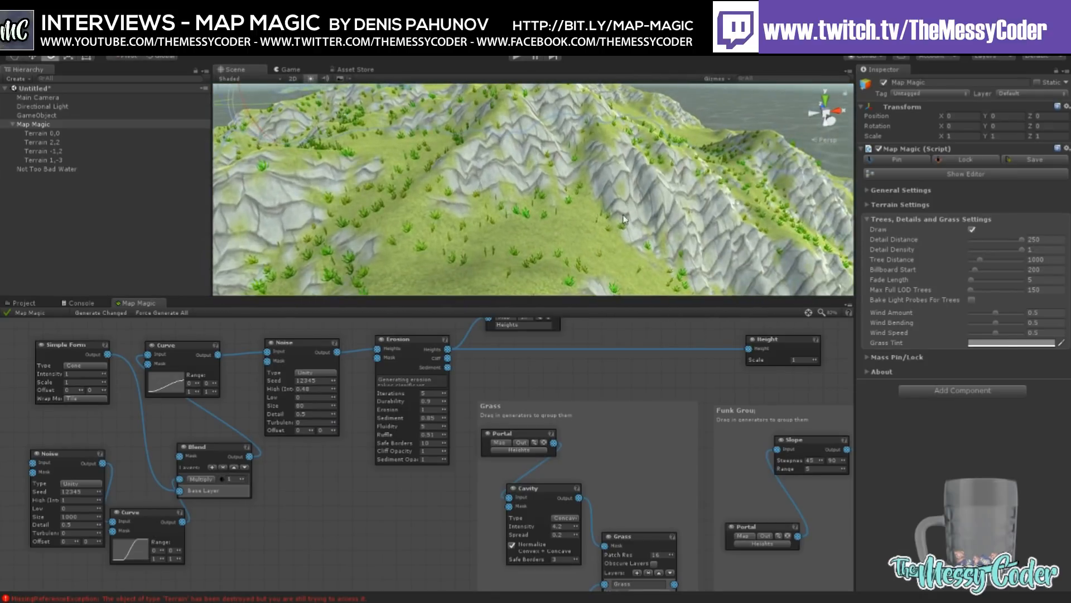
{"action": "scroll", "coordinate": [614, 216], "scroll_direction": "down", "scroll_amount": 5}
{"action": "scroll", "coordinate": [606, 215], "scroll_direction": "up", "scroll_amount": 5}
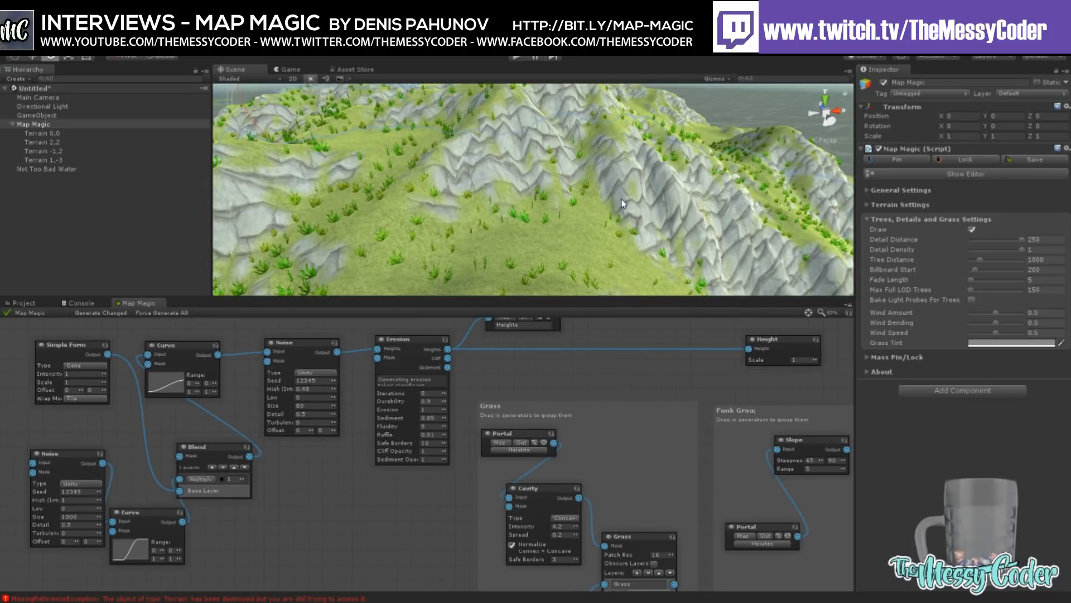
{"action": "right_click_drag", "start_coordinate": [507, 273], "coordinate": [329, 214]}
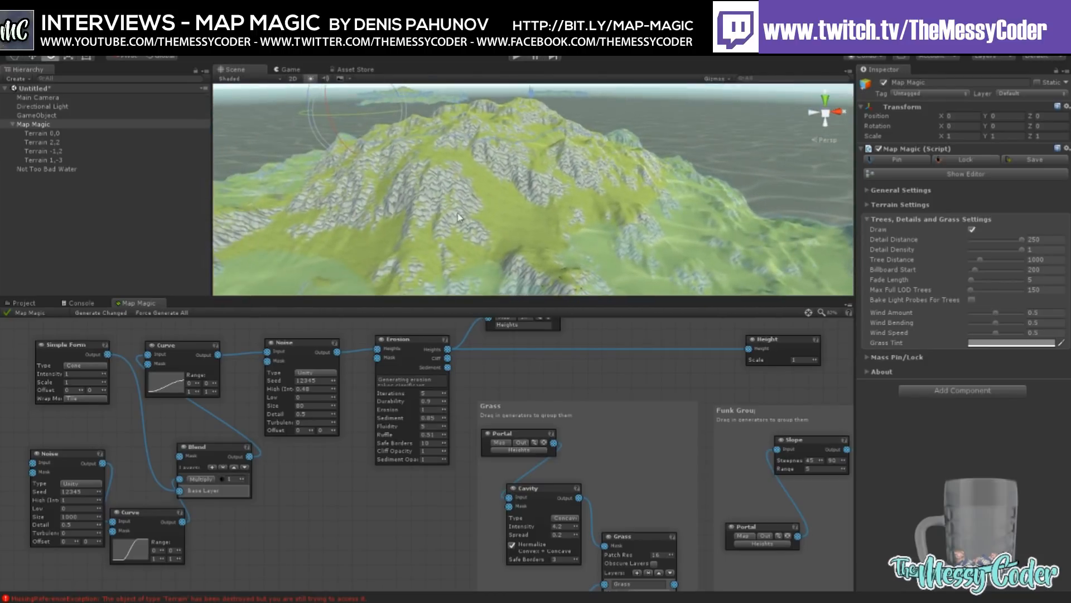
{"action": "scroll", "coordinate": [446, 219], "scroll_direction": "down", "scroll_amount": 2}
{"action": "right_click_drag", "start_coordinate": [432, 221], "coordinate": [393, 170]}
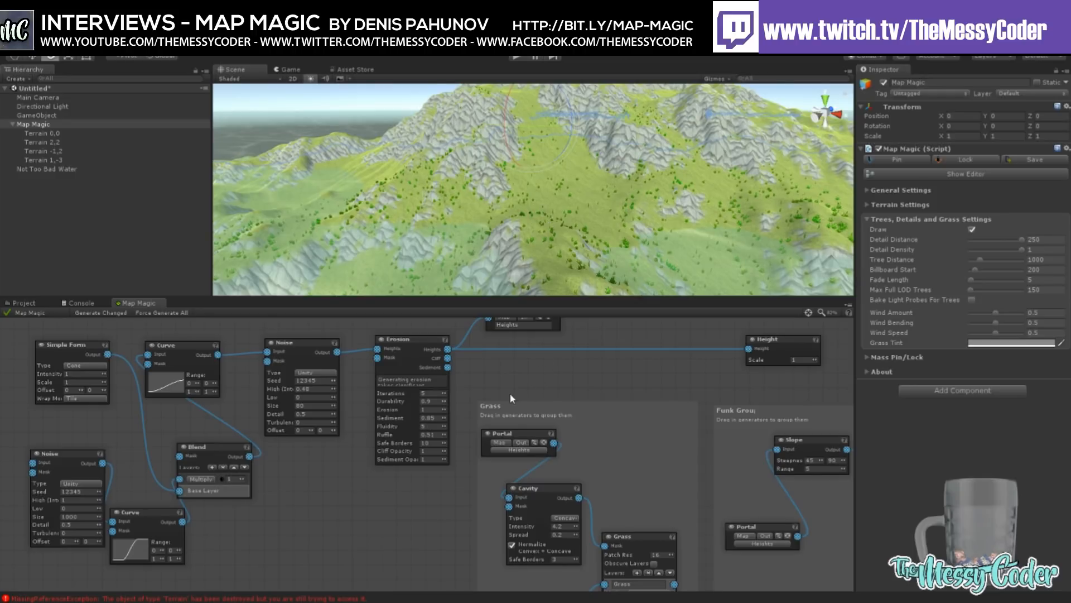
Step: Add a Shore generator above the link between Erosion and Height, moving the Heights portal aside to make room
{"action": "scroll", "coordinate": [380, 488], "scroll_direction": "down", "scroll_amount": 2}
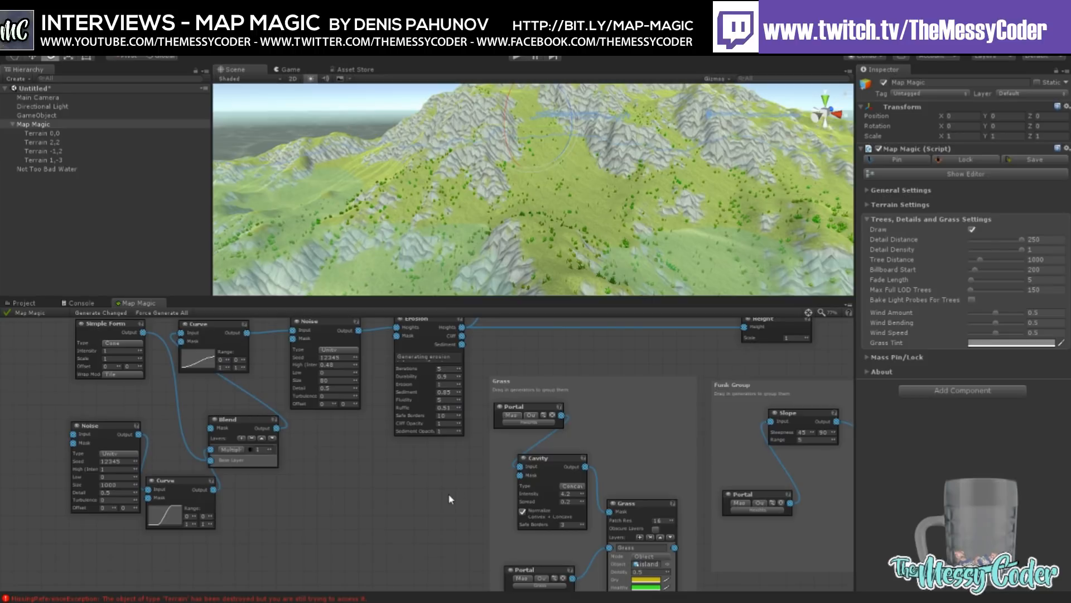
{"action": "left_click", "coordinate": [499, 425]}
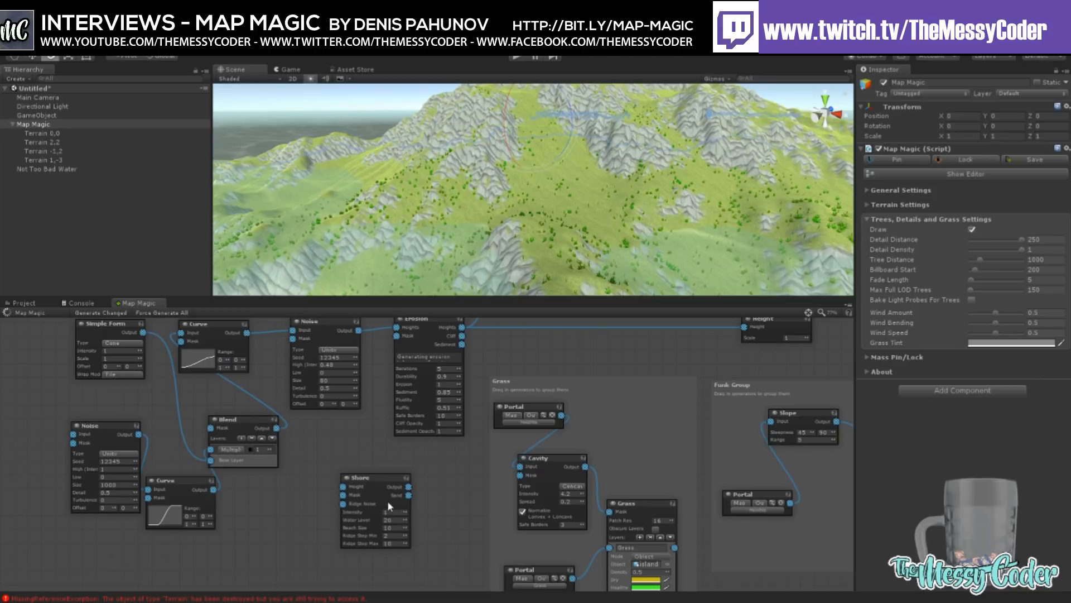
{"action": "left_click_drag", "start_coordinate": [372, 478], "coordinate": [555, 366]}
{"action": "middle_click_drag", "start_coordinate": [558, 430], "coordinate": [536, 472]}
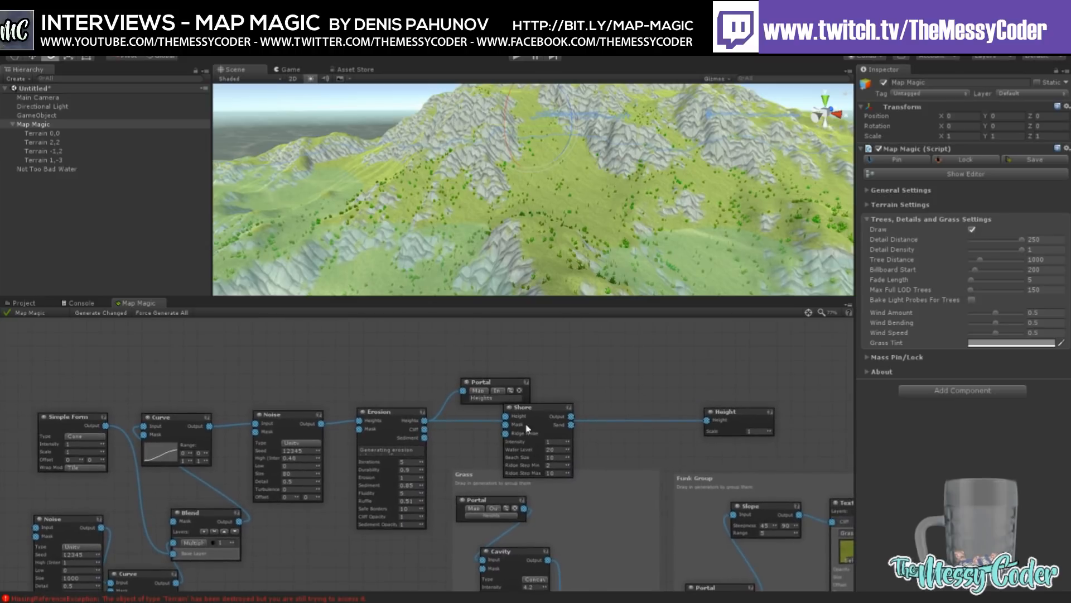
{"action": "left_click_drag", "start_coordinate": [535, 408], "coordinate": [577, 332]}
{"action": "left_click_drag", "start_coordinate": [485, 381], "coordinate": [449, 347]}
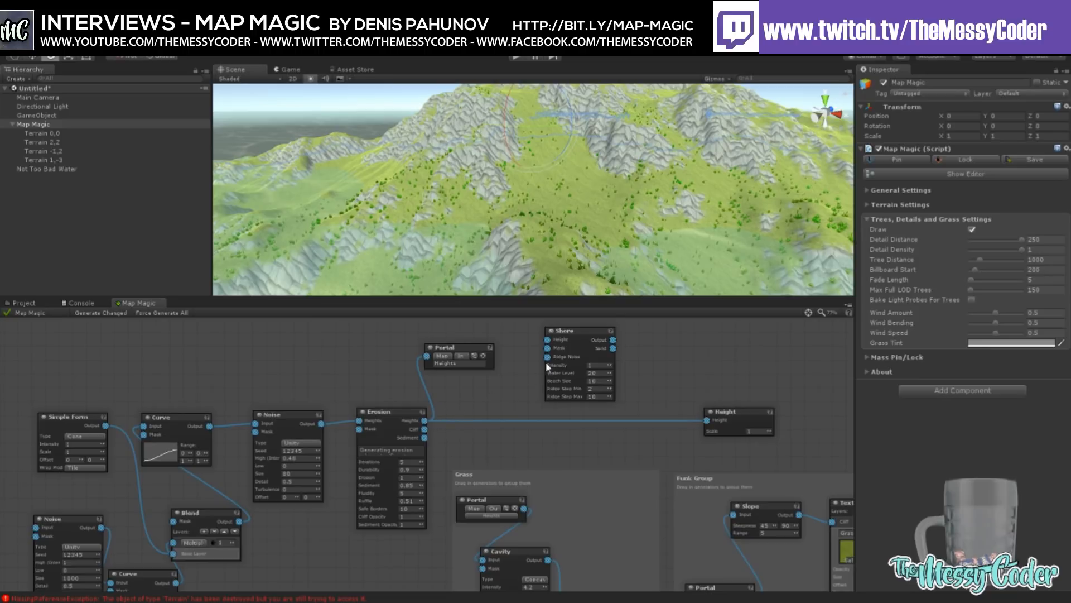
{"action": "left_click_drag", "start_coordinate": [572, 337], "coordinate": [552, 339]}
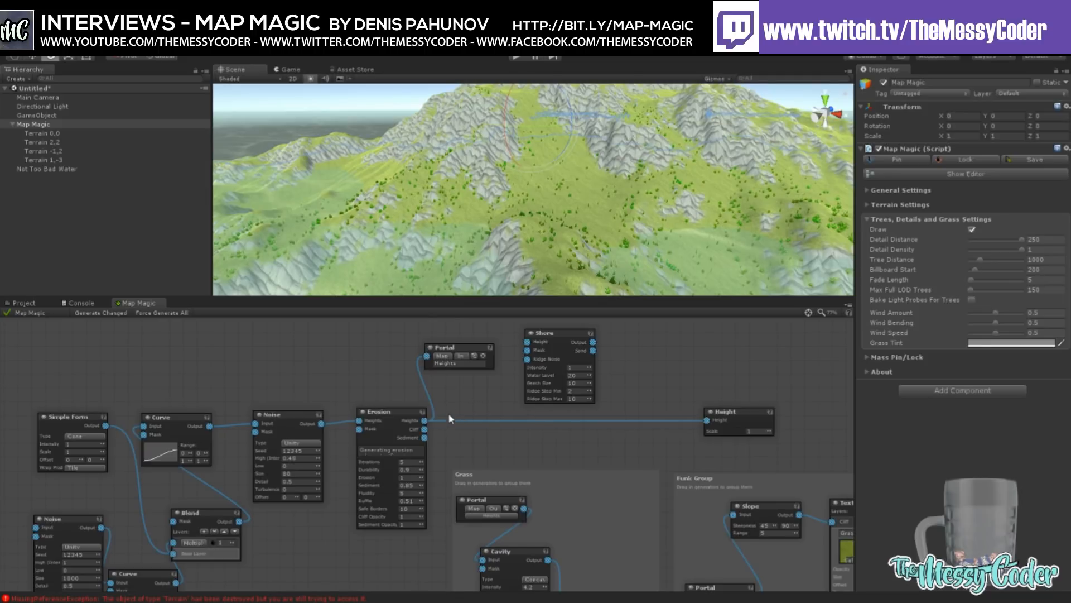
Step: Route the Erosion heights into the Shore's Height input and the Shore's Output into the Height node
{"action": "left_click_drag", "start_coordinate": [520, 347], "coordinate": [527, 341]}
{"action": "left_click_drag", "start_coordinate": [592, 342], "coordinate": [710, 419]}
{"action": "middle_click_drag", "start_coordinate": [606, 486], "coordinate": [540, 468]}
Step: Lower the Not Too Bad Water plane slightly and view its level against the nearest island
{"action": "left_click", "coordinate": [39, 169]}
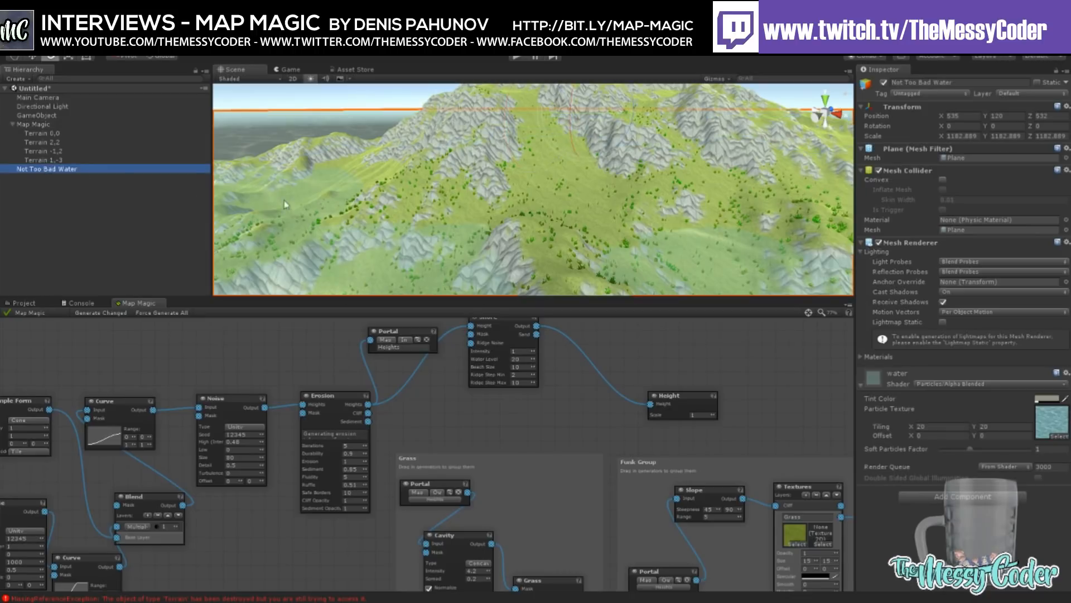
{"action": "right_click_drag", "start_coordinate": [486, 161], "coordinate": [445, 157]}
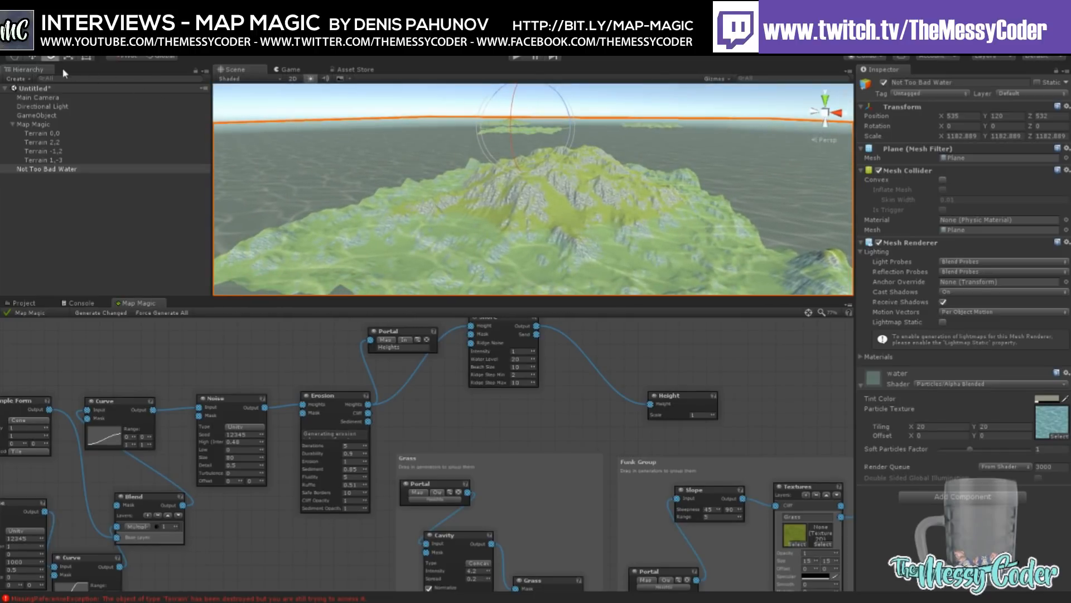
{"action": "key", "text": "t"}
{"action": "scroll", "coordinate": [567, 180], "scroll_direction": "down", "scroll_amount": 10}
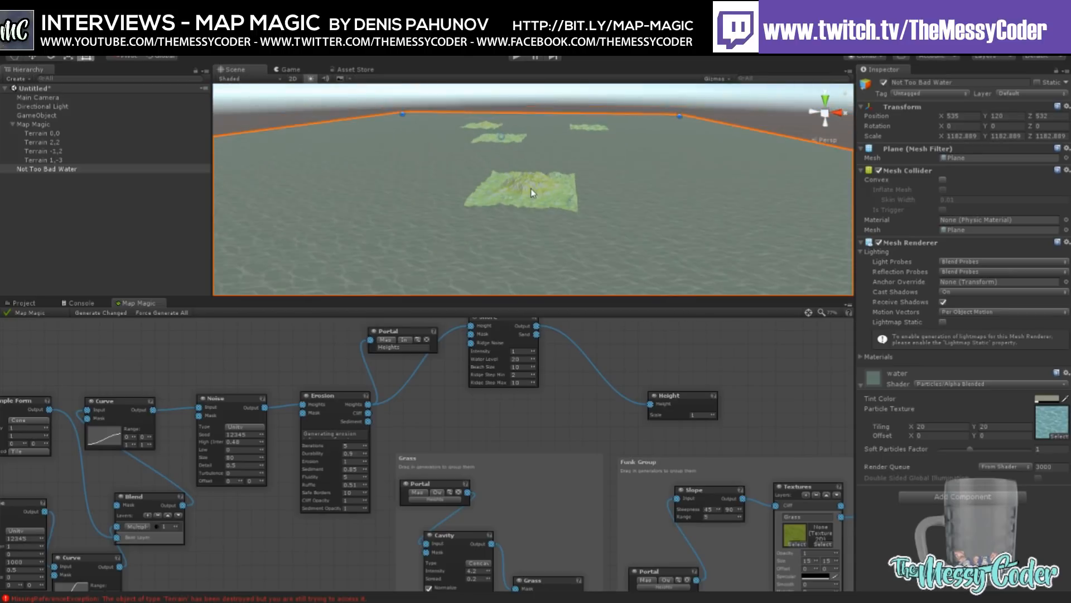
{"action": "scroll", "coordinate": [528, 189], "scroll_direction": "down", "scroll_amount": 3}
{"action": "key", "text": "w"}
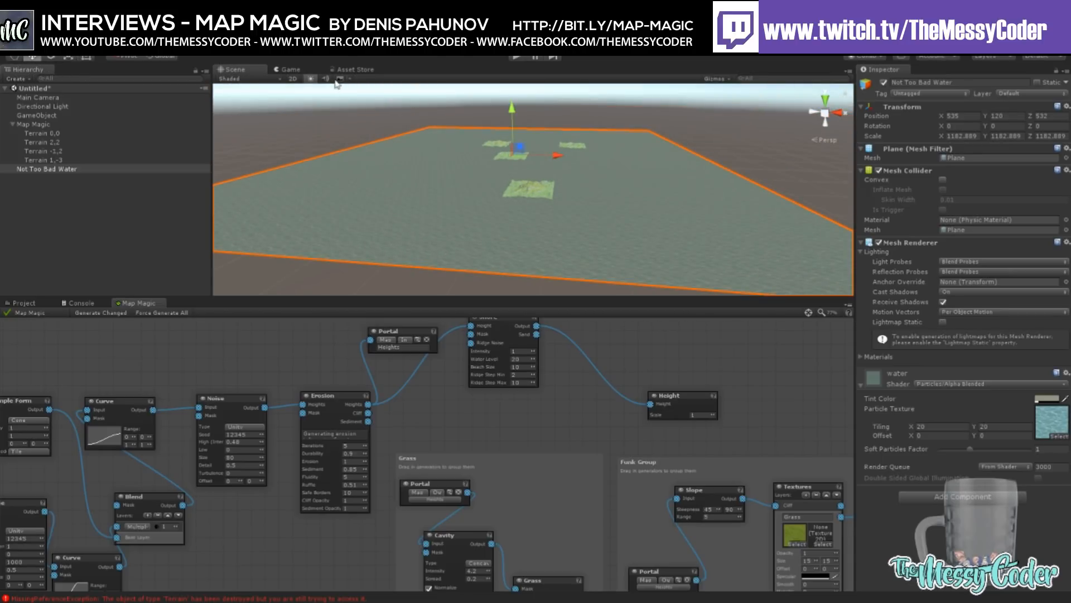
{"action": "scroll", "coordinate": [491, 194], "scroll_direction": "up", "scroll_amount": 10}
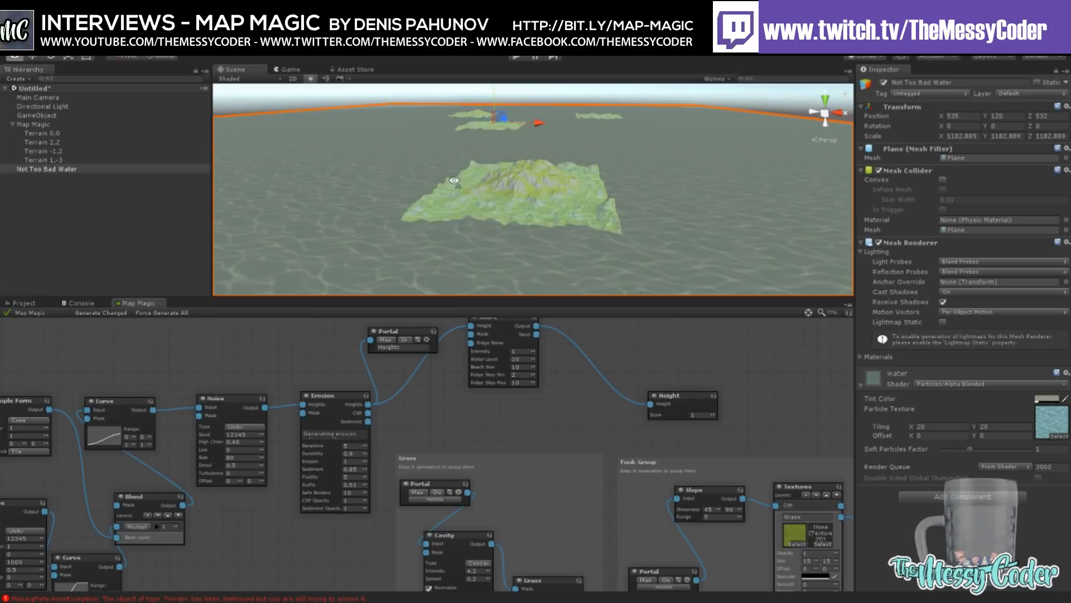
{"action": "right_click_drag", "start_coordinate": [471, 202], "coordinate": [491, 142]}
{"action": "left_click_drag", "start_coordinate": [504, 99], "coordinate": [505, 101]}
{"action": "scroll", "coordinate": [519, 206], "scroll_direction": "up", "scroll_amount": 4}
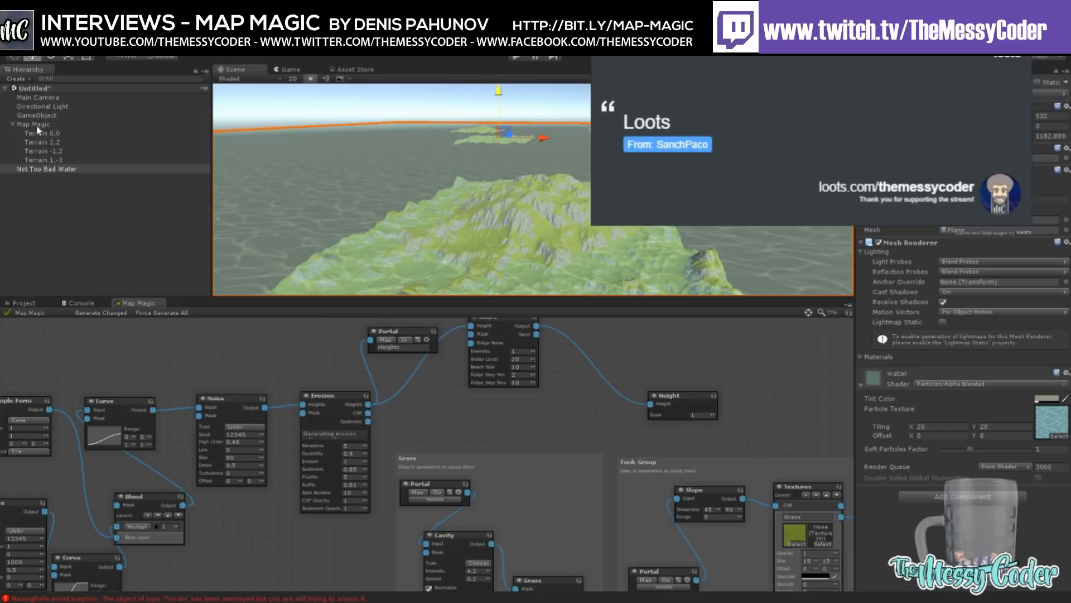
Step: Set the Shore generator's Water Level to 101 and look closely at the island's shoreline
{"action": "left_click", "coordinate": [36, 125]}
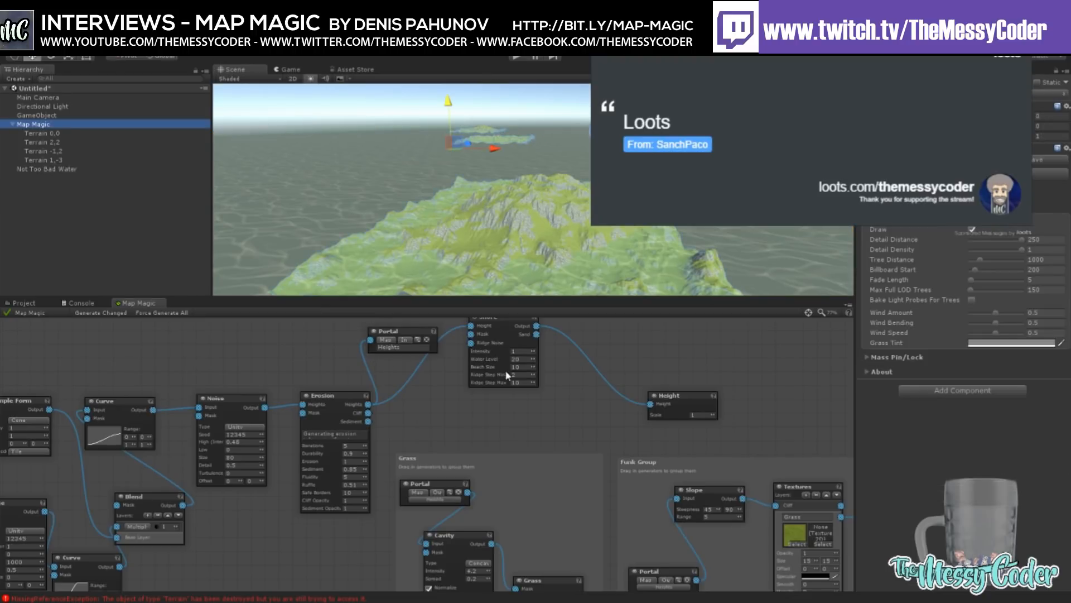
{"action": "middle_click_drag", "start_coordinate": [519, 382], "coordinate": [519, 401]}
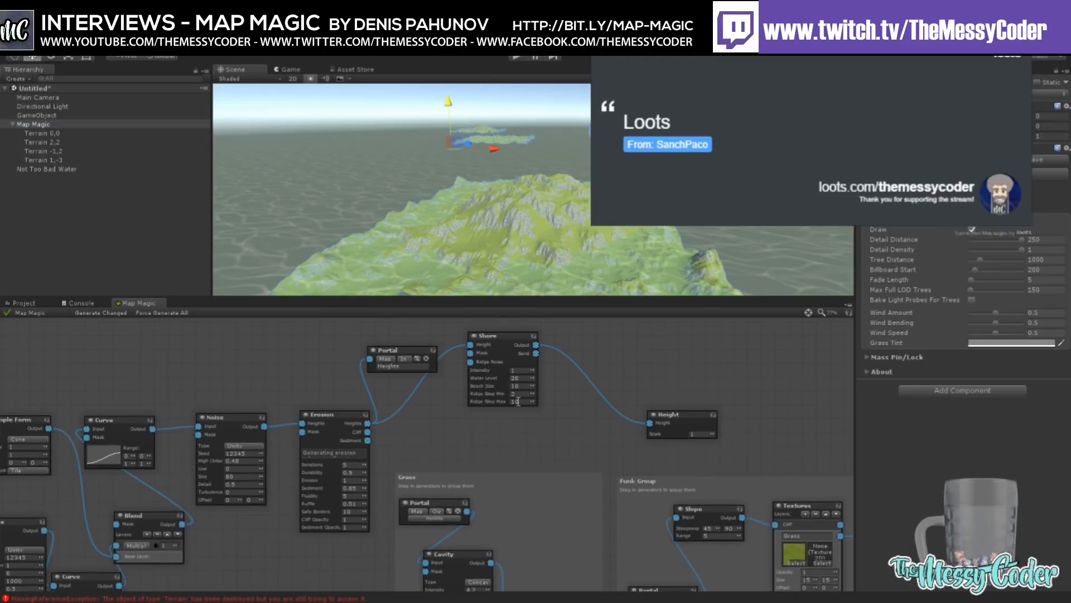
{"action": "left_click", "coordinate": [516, 378]}
{"action": "type", "text": "101"}
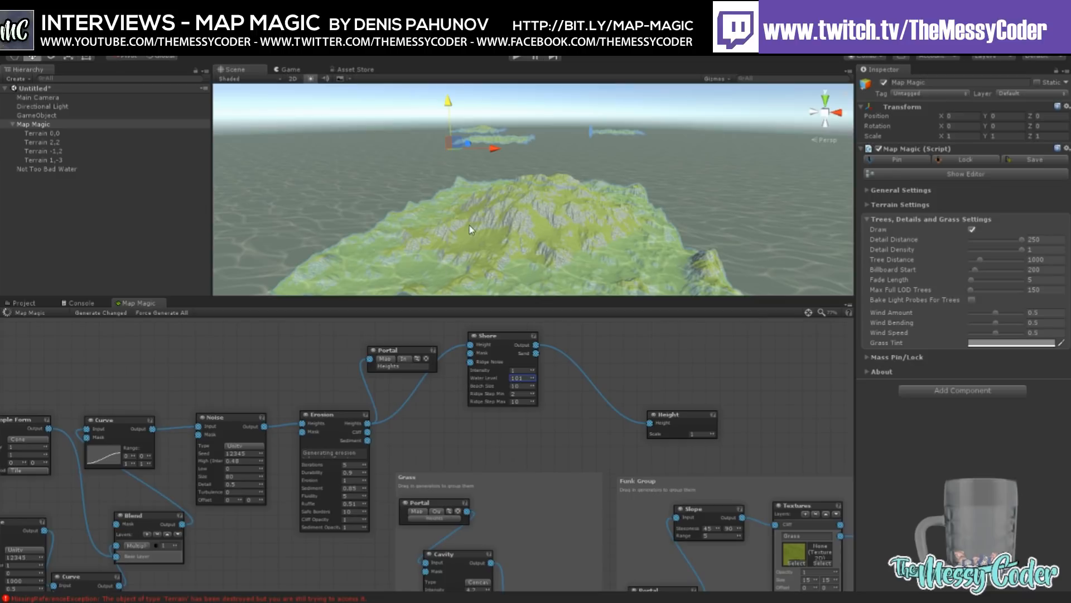
{"action": "scroll", "coordinate": [470, 229], "scroll_direction": "up", "scroll_amount": 3}
{"action": "scroll", "coordinate": [471, 242], "scroll_direction": "up", "scroll_amount": 3}
{"action": "right_click_drag", "start_coordinate": [468, 254], "coordinate": [414, 204]}
{"action": "scroll", "coordinate": [521, 258], "scroll_direction": "up", "scroll_amount": 3}
{"action": "scroll", "coordinate": [394, 220], "scroll_direction": "up", "scroll_amount": 3}
{"action": "scroll", "coordinate": [394, 220], "scroll_direction": "down", "scroll_amount": 3}
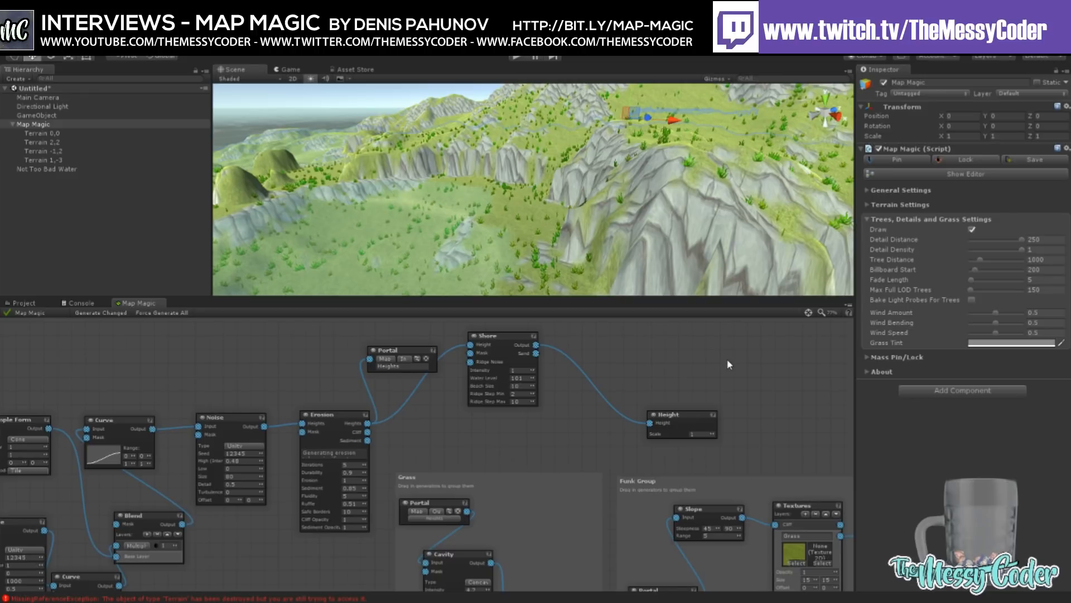
{"action": "left_click", "coordinate": [775, 378]}
{"action": "left_click_drag", "start_coordinate": [642, 332], "coordinate": [720, 310]}
{"action": "middle_click_drag", "start_coordinate": [635, 357], "coordinate": [623, 428]}
{"action": "left_click_drag", "start_coordinate": [698, 381], "coordinate": [566, 357]}
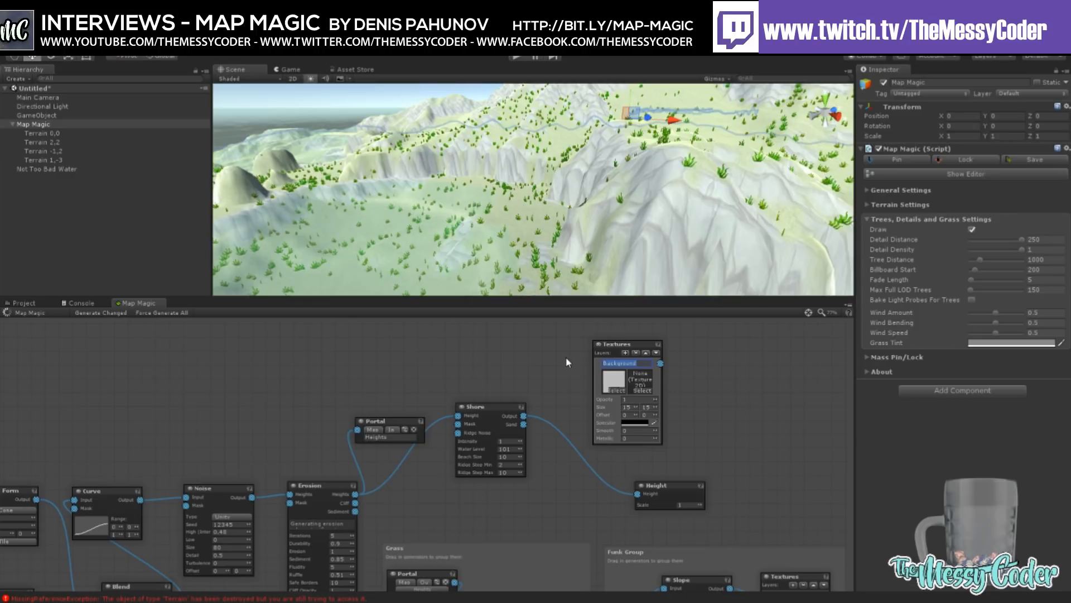
{"action": "type", "text": "Beach"}
{"action": "left_click", "coordinate": [608, 347]}
{"action": "key", "text": "Delete"}
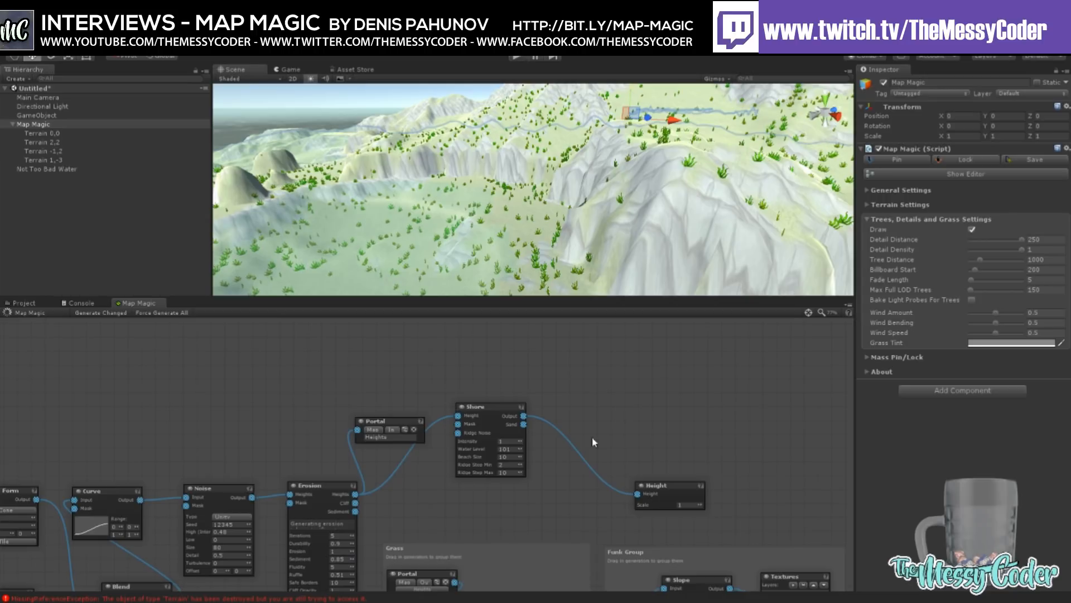
Step: Add a Beach layer with a sand texture to the Funk Group's Textures generator and feed it from the Shore's Sand output
{"action": "middle_click_drag", "start_coordinate": [530, 522], "coordinate": [353, 360]}
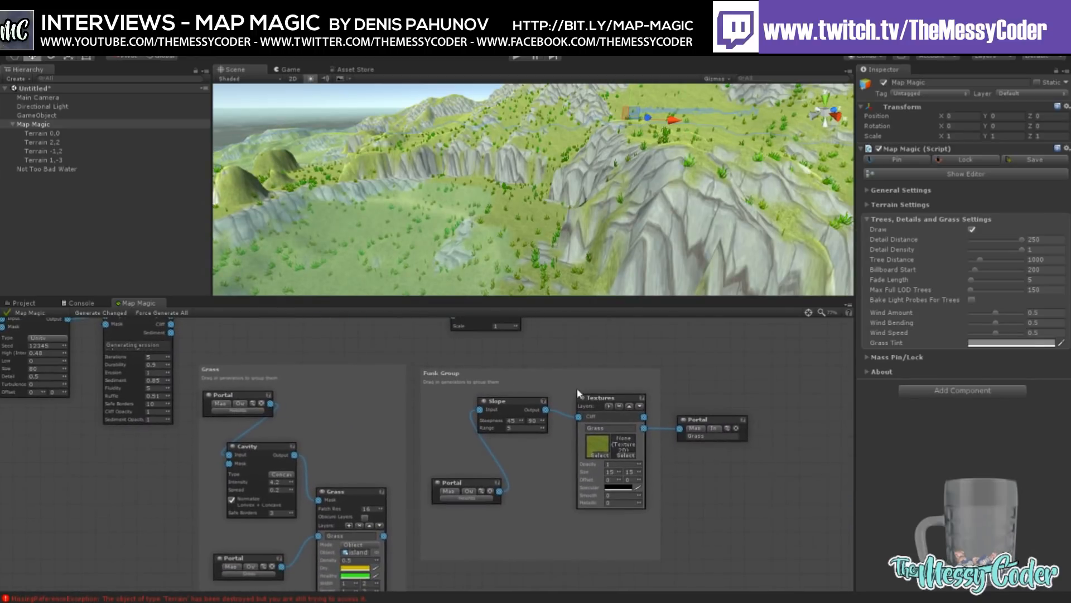
{"action": "left_click", "coordinate": [608, 406]}
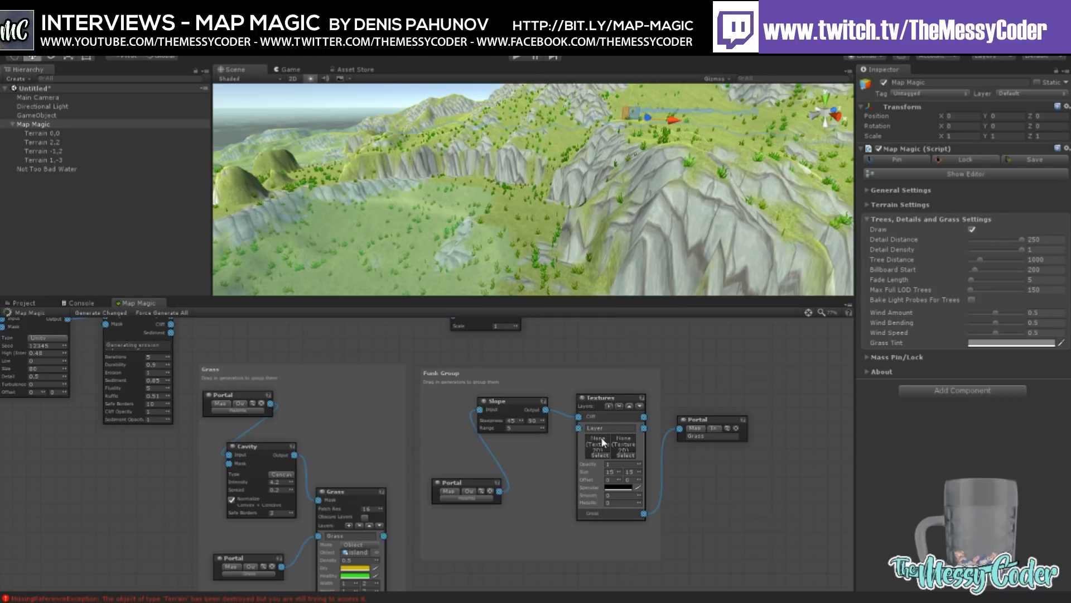
{"action": "type", "text": "Beach"}
{"action": "key", "text": "Return"}
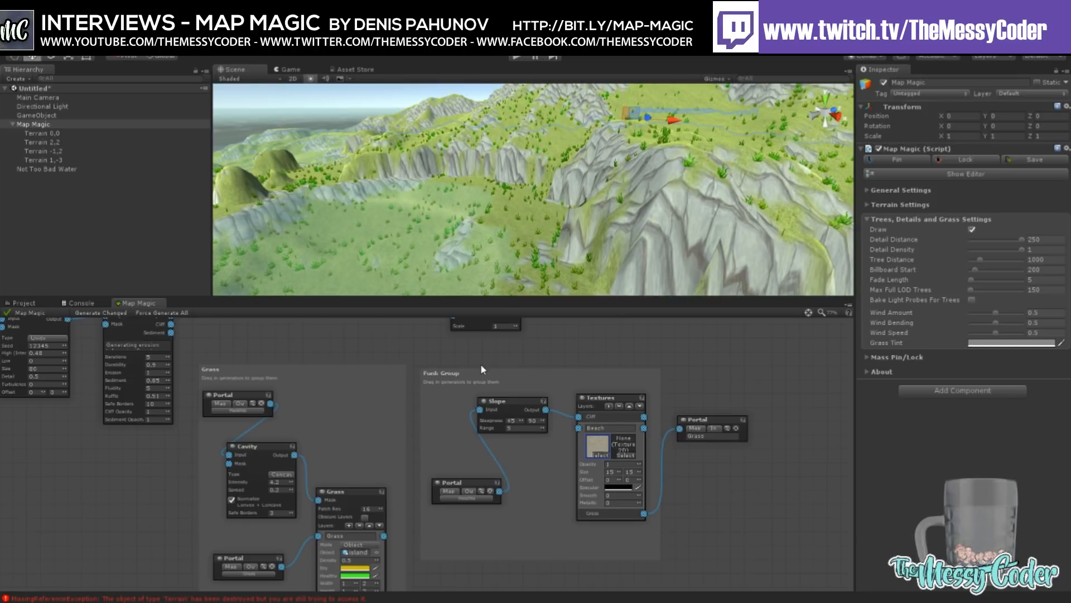
{"action": "middle_click_drag", "start_coordinate": [481, 367], "coordinate": [446, 479]}
{"action": "left_click_drag", "start_coordinate": [326, 358], "coordinate": [565, 542]}
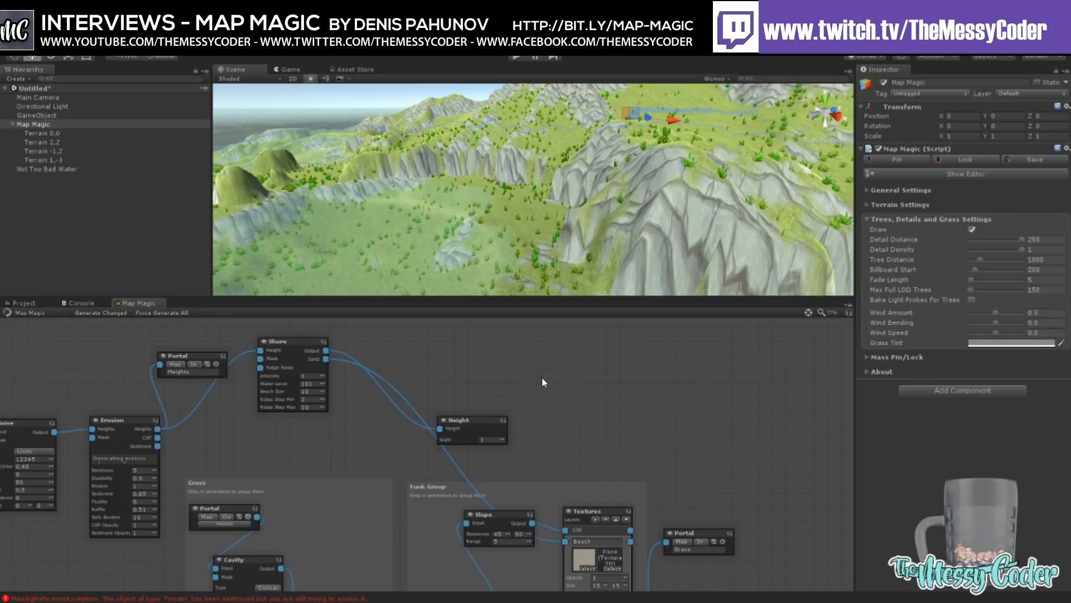
Step: Move the Height node up level with the Shore generator to tidy the graph
{"action": "middle_click_drag", "start_coordinate": [610, 450], "coordinate": [584, 418]}
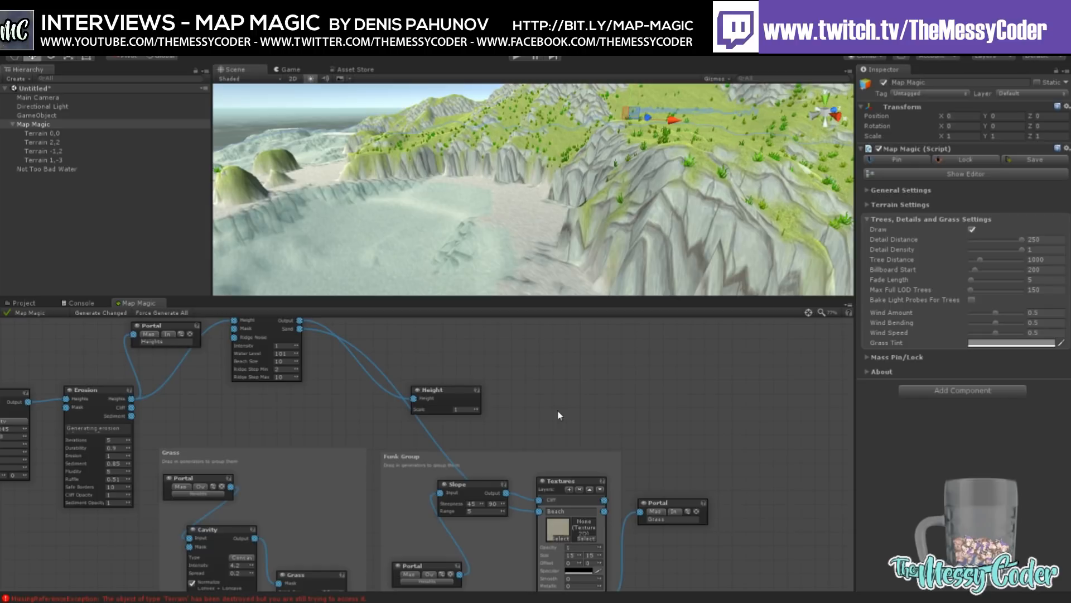
{"action": "mouse_move", "coordinate": [481, 391]}
{"action": "middle_mouse_down"}
{"action": "mouse_move", "coordinate": [513, 407]}
{"action": "mouse_move", "coordinate": [485, 411]}
{"action": "middle_mouse_up"}
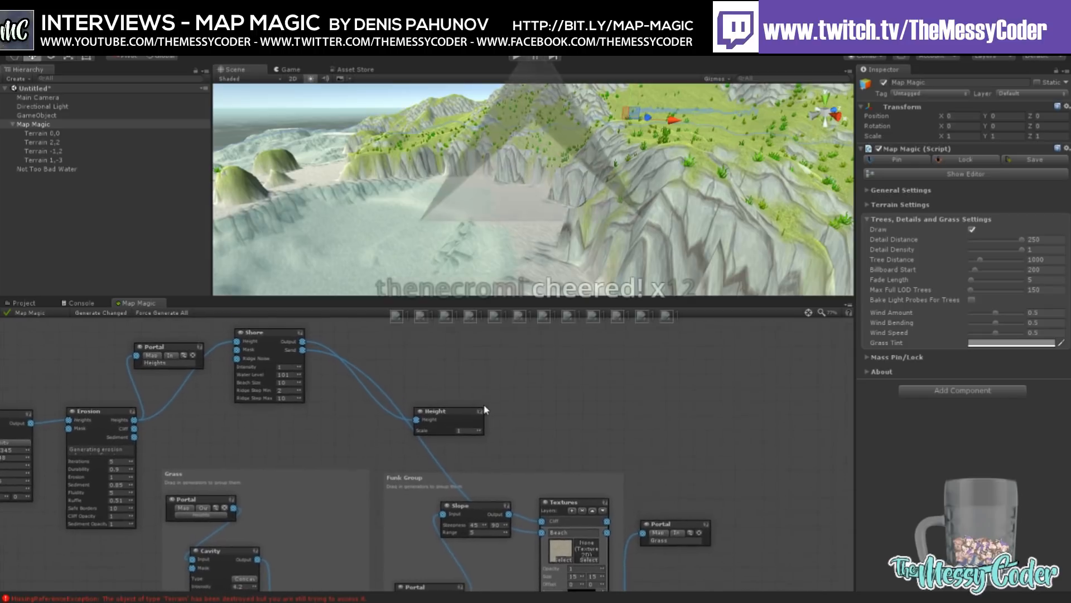
{"action": "left_click_drag", "start_coordinate": [450, 414], "coordinate": [474, 338]}
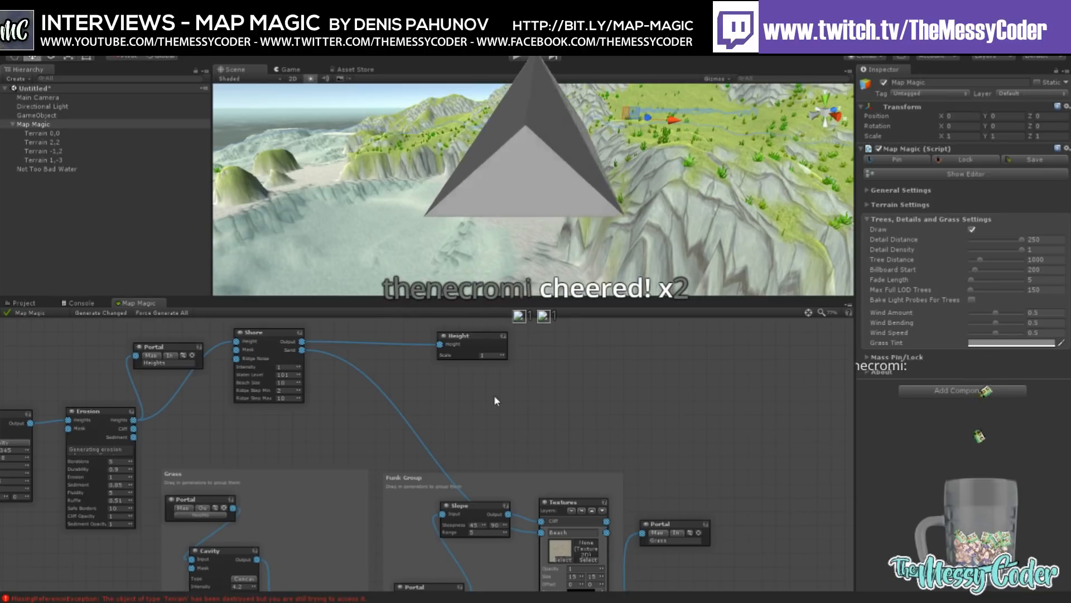
Step: Add another layer above Beach in the Funk Group's Textures generator and give it a blue-green seabed texture
{"action": "middle_click_drag", "start_coordinate": [520, 409], "coordinate": [453, 415]}
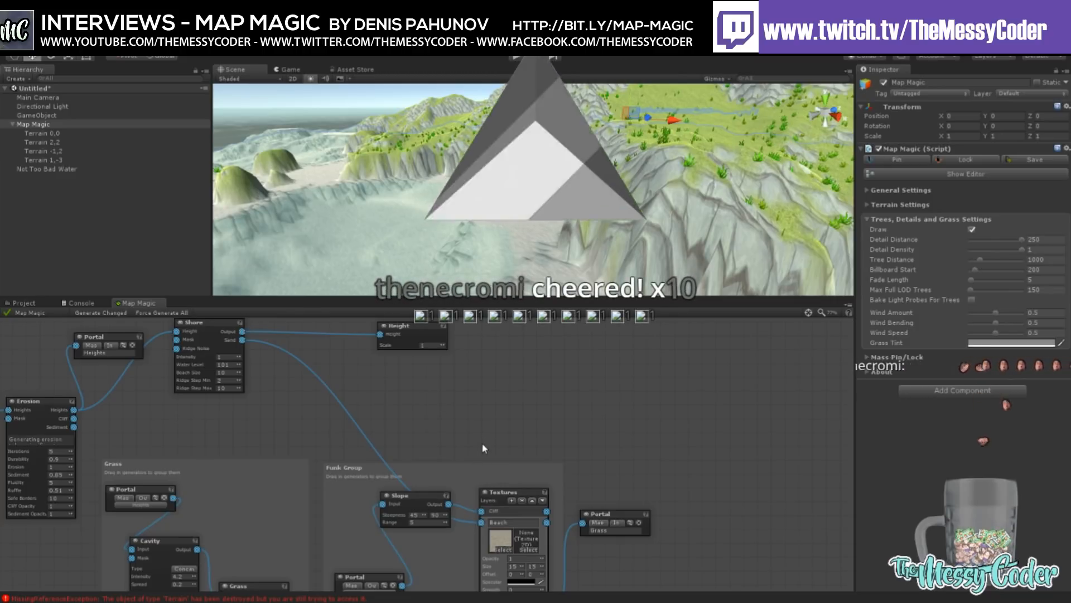
{"action": "middle_click_drag", "start_coordinate": [479, 448], "coordinate": [442, 412]}
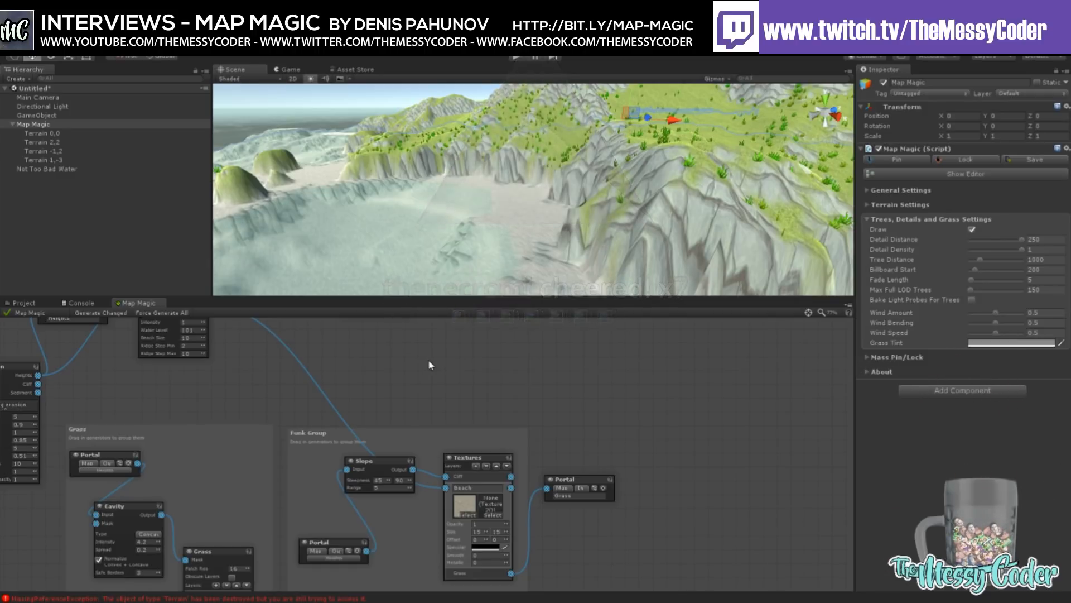
{"action": "left_click", "coordinate": [476, 465]}
{"action": "middle_click_drag", "start_coordinate": [460, 541], "coordinate": [457, 487]}
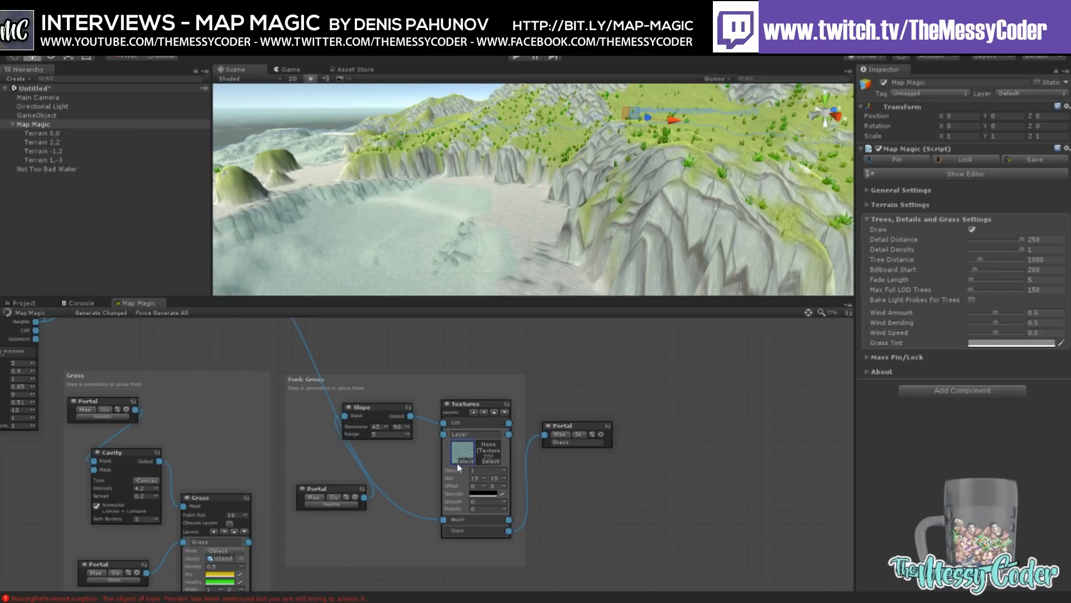
Step: Route the Shore's Output directly into the new seabed layer's input on the Textures generator
{"action": "middle_click_drag", "start_coordinate": [412, 418], "coordinate": [420, 509]}
{"action": "mouse_move", "coordinate": [419, 448]}
{"action": "middle_mouse_down"}
{"action": "mouse_move", "coordinate": [405, 433]}
{"action": "mouse_move", "coordinate": [408, 442]}
{"action": "middle_mouse_up"}
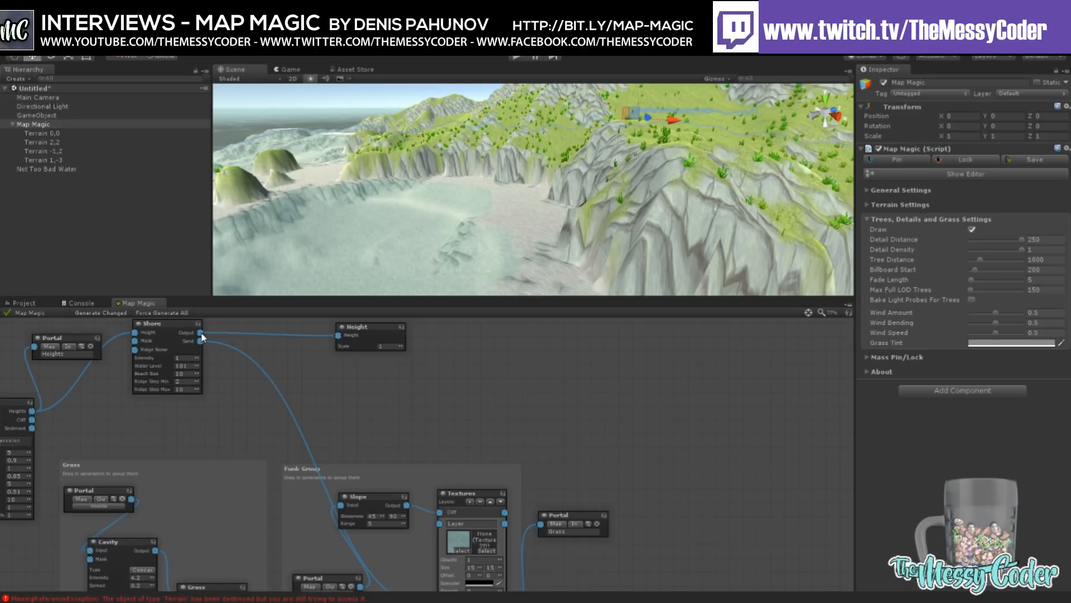
{"action": "left_click_drag", "start_coordinate": [289, 360], "coordinate": [440, 525]}
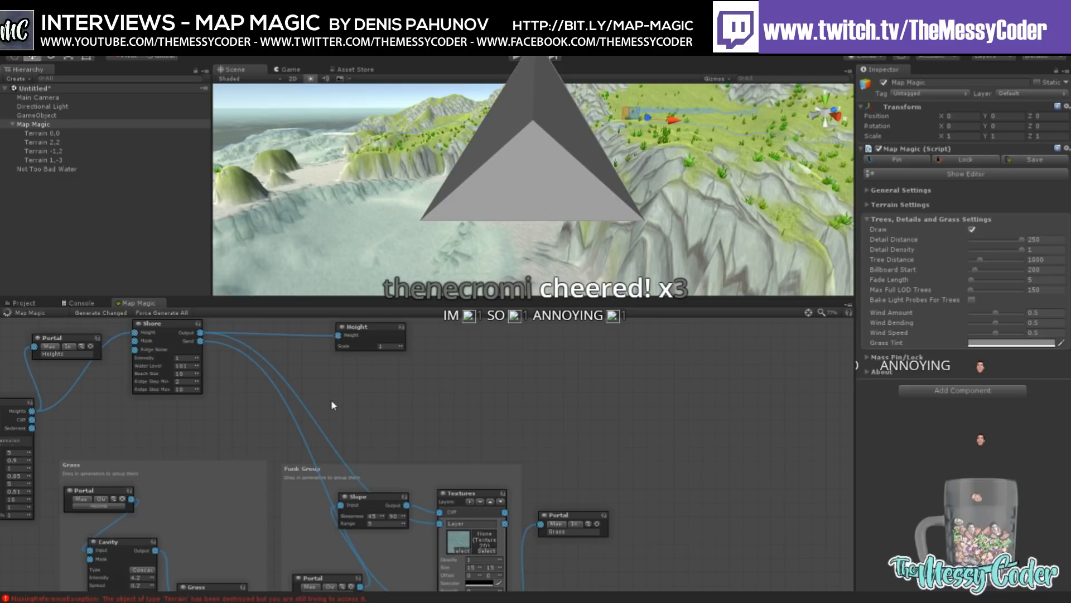
{"action": "middle_click_drag", "start_coordinate": [224, 407], "coordinate": [250, 407]}
{"action": "middle_click_drag", "start_coordinate": [458, 463], "coordinate": [375, 426]}
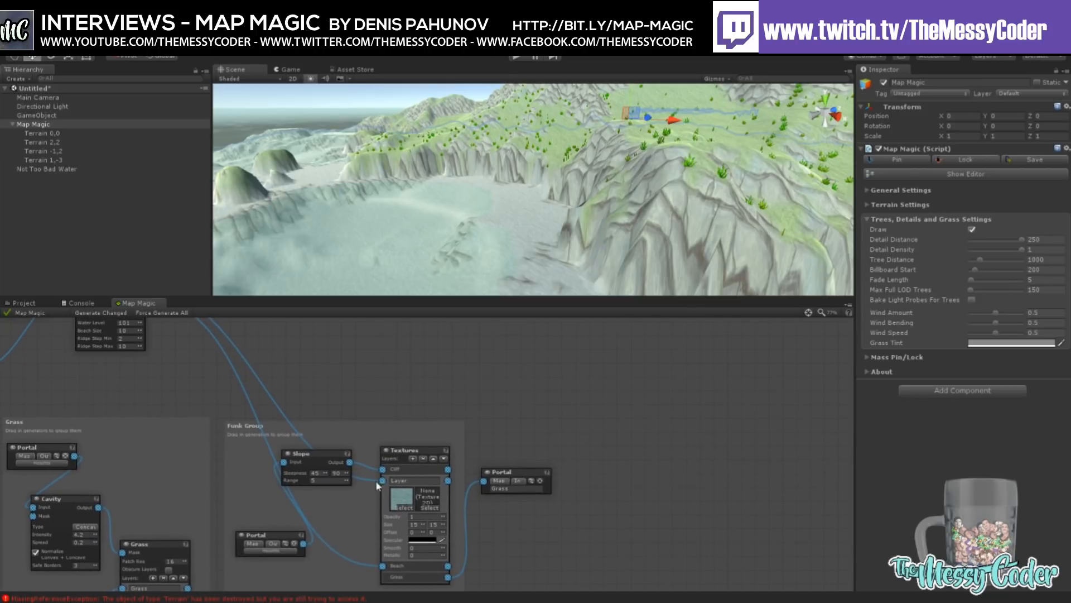
Step: Examine the node graph and how the seabed texture blends over the island's bay and cliffs
{"action": "scroll", "coordinate": [340, 488], "scroll_direction": "down", "scroll_amount": 2}
{"action": "scroll", "coordinate": [336, 484], "scroll_direction": "down", "scroll_amount": 1}
{"action": "middle_click_drag", "start_coordinate": [336, 483], "coordinate": [475, 450]}
{"action": "scroll", "coordinate": [467, 207], "scroll_direction": "down", "scroll_amount": 4}
{"action": "scroll", "coordinate": [467, 202], "scroll_direction": "up", "scroll_amount": 5}
{"action": "scroll", "coordinate": [461, 186], "scroll_direction": "down", "scroll_amount": 4}
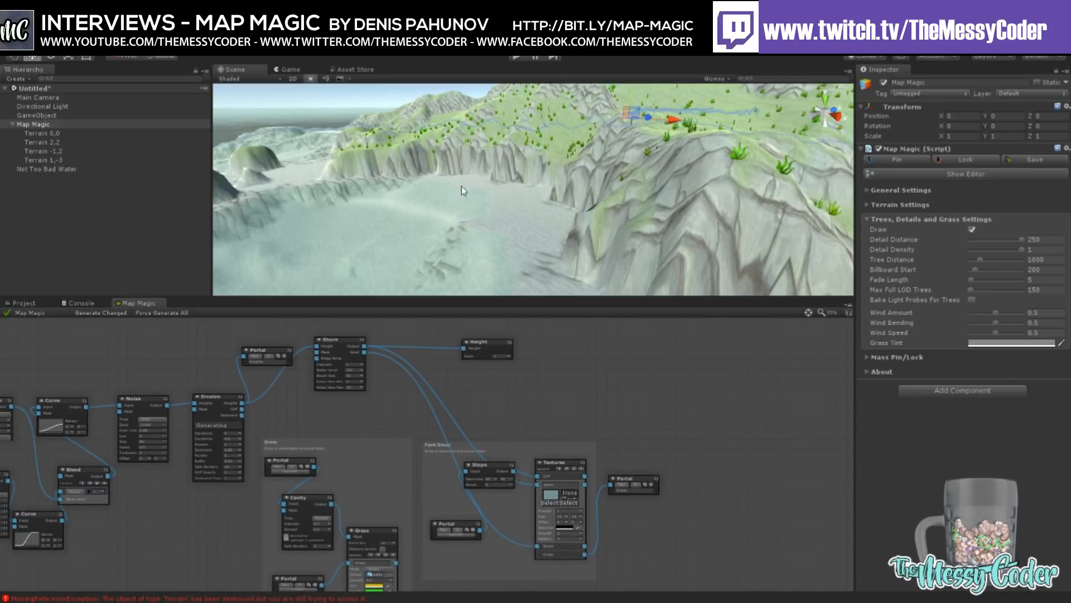
{"action": "scroll", "coordinate": [446, 217], "scroll_direction": "up", "scroll_amount": 3}
{"action": "mouse_move", "coordinate": [467, 178]}
{"action": "middle_mouse_down"}
{"action": "mouse_move", "coordinate": [474, 192]}
{"action": "mouse_move", "coordinate": [477, 183]}
{"action": "middle_mouse_up"}
{"action": "right_click_drag", "start_coordinate": [478, 182], "coordinate": [574, 160]}
{"action": "right_click_drag", "start_coordinate": [526, 186], "coordinate": [453, 216]}
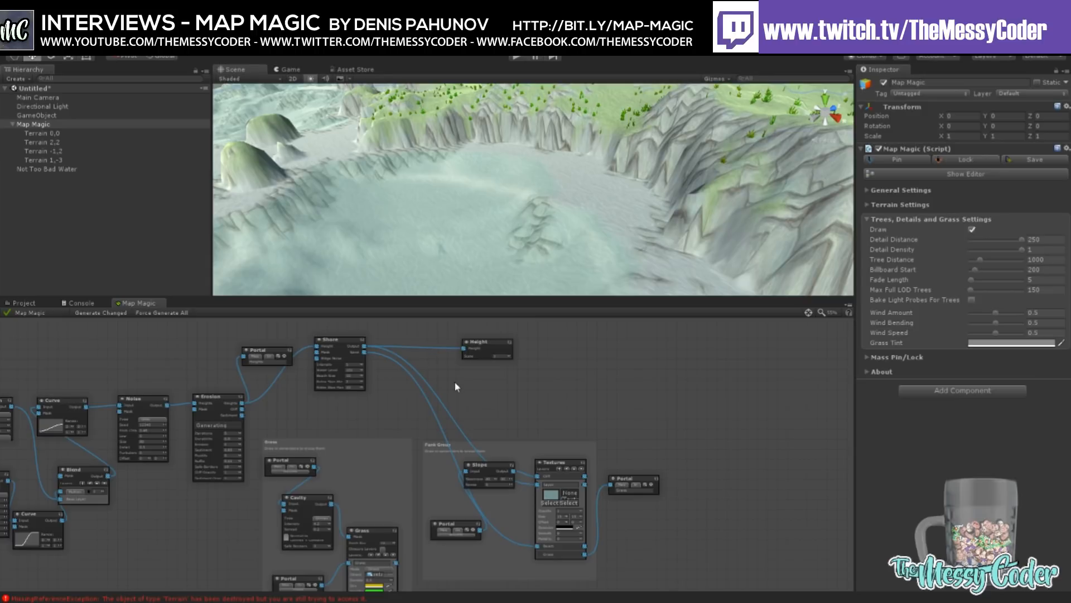
Step: Add a Curve generator below the Height node and feed its Input from the Shore's Output
{"action": "scroll", "coordinate": [466, 388], "scroll_direction": "up", "scroll_amount": 5}
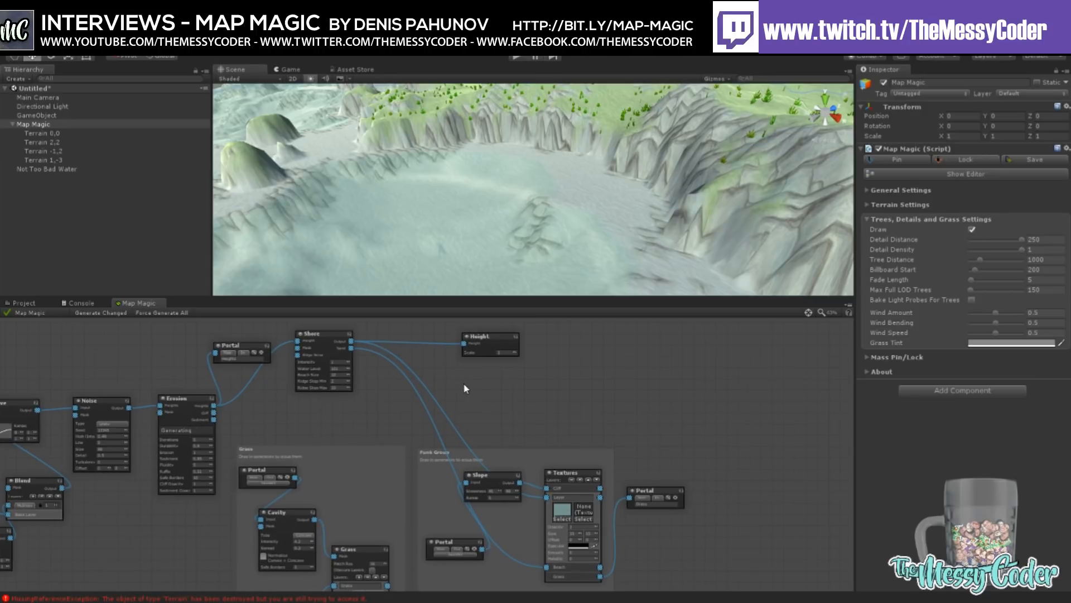
{"action": "middle_click_drag", "start_coordinate": [429, 406], "coordinate": [389, 413]}
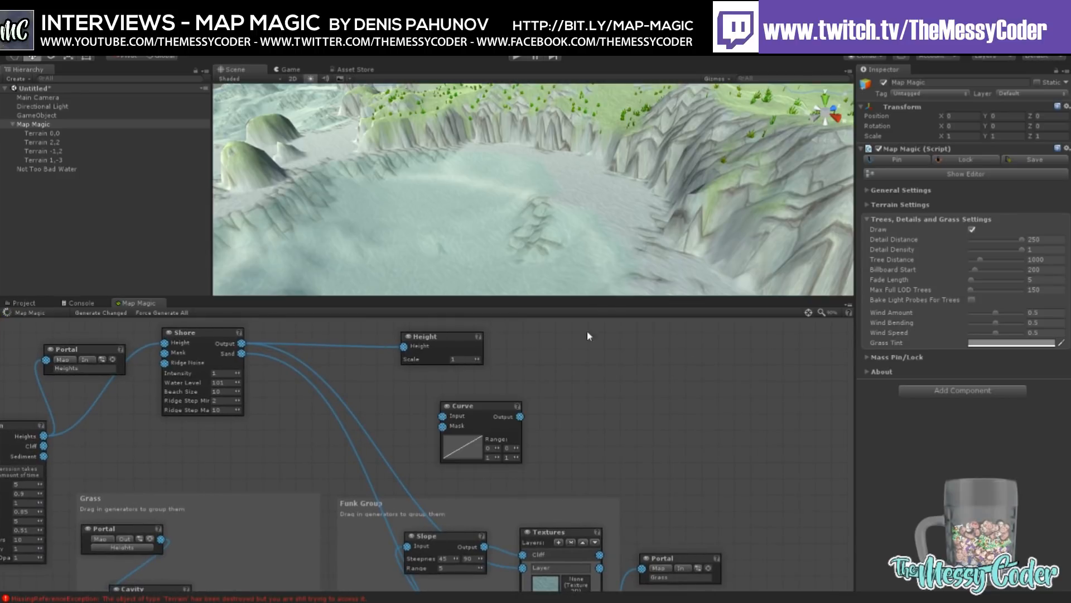
{"action": "left_click_drag", "start_coordinate": [487, 412], "coordinate": [486, 394]}
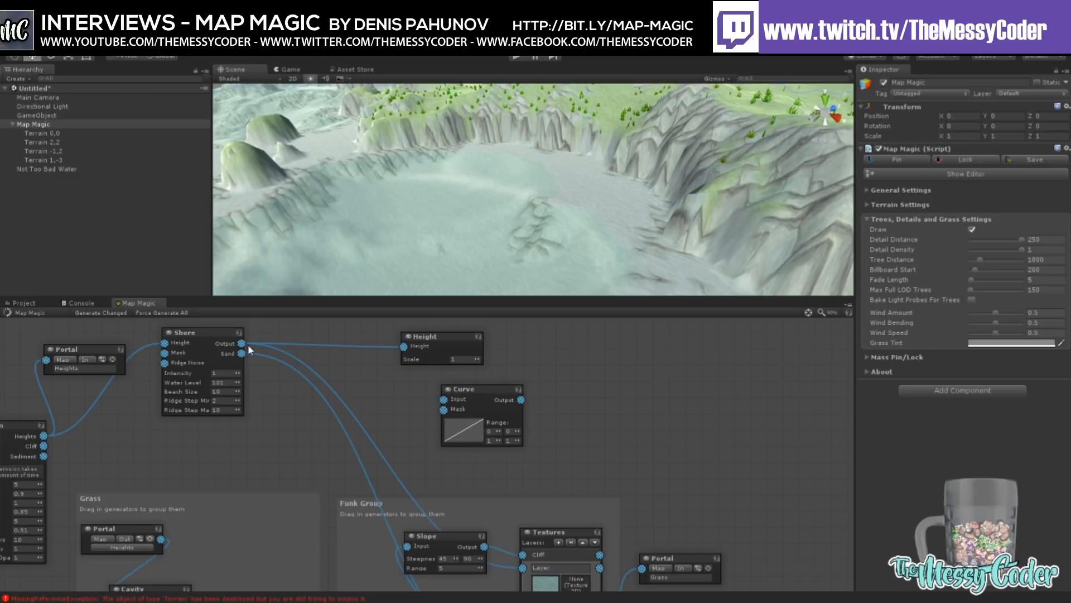
{"action": "left_click_drag", "start_coordinate": [248, 347], "coordinate": [434, 393]}
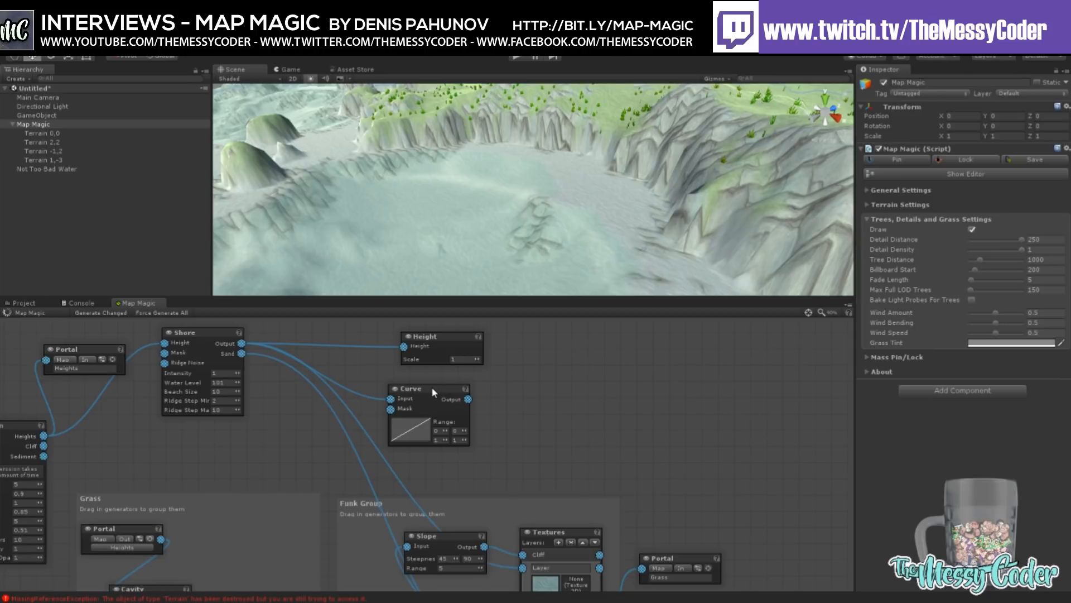
{"action": "left_click_drag", "start_coordinate": [434, 391], "coordinate": [440, 390]}
Step: Route the Curve's Output into the seabed layer and reshape the curve to fall steeply from high to zero at low heights
{"action": "middle_click_drag", "start_coordinate": [474, 398], "coordinate": [421, 350]}
{"action": "left_click_drag", "start_coordinate": [421, 351], "coordinate": [472, 521]}
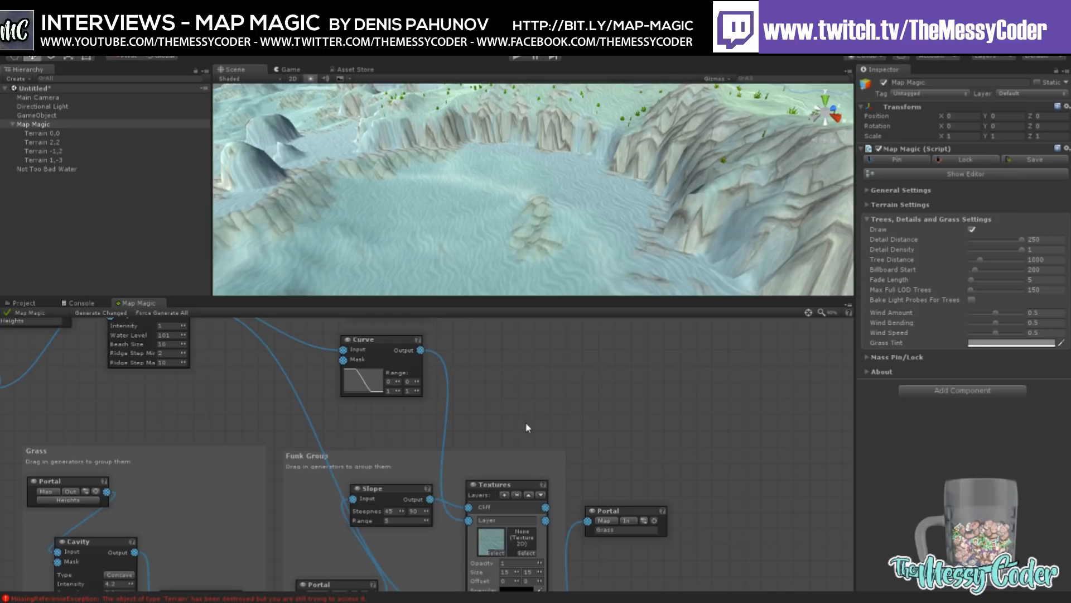
{"action": "middle_click_drag", "start_coordinate": [501, 440], "coordinate": [527, 452]}
{"action": "left_click_drag", "start_coordinate": [459, 426], "coordinate": [445, 418]}
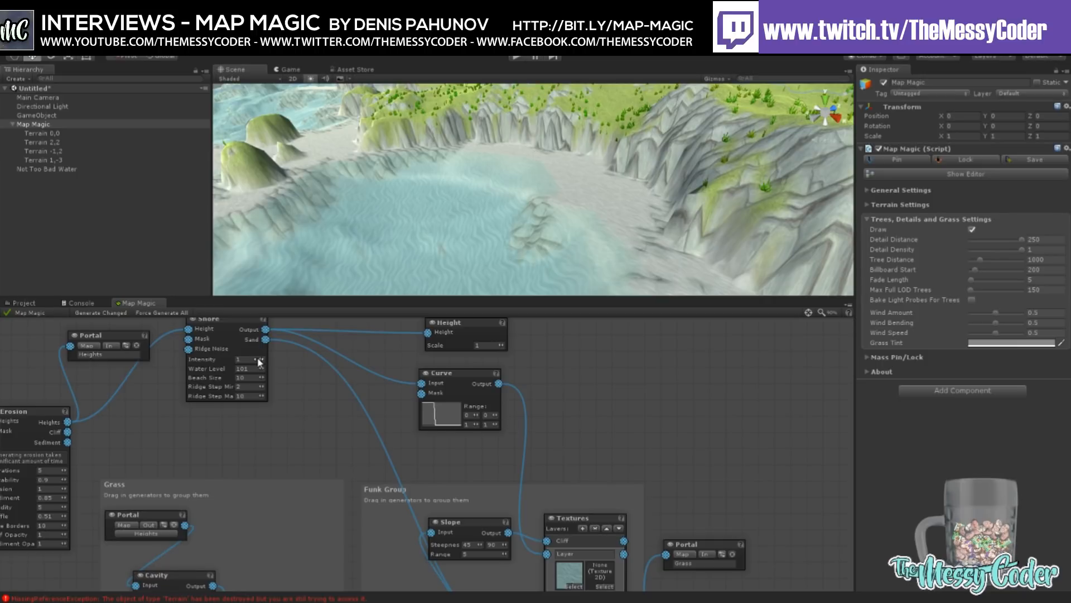
Step: Set the Shore generator's Intensity to 0.69 and inspect the island's beach and cliffs from several angles
{"action": "left_click_drag", "start_coordinate": [259, 360], "coordinate": [210, 364]}
{"action": "left_click_drag", "start_coordinate": [262, 363], "coordinate": [232, 368]}
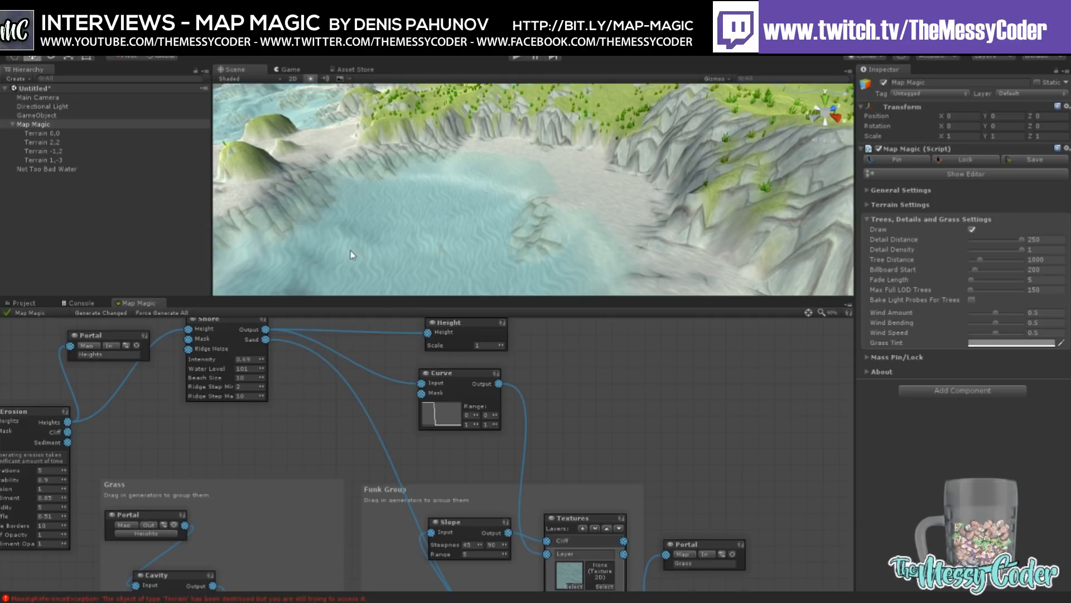
{"action": "right_click_drag", "start_coordinate": [424, 192], "coordinate": [582, 182]}
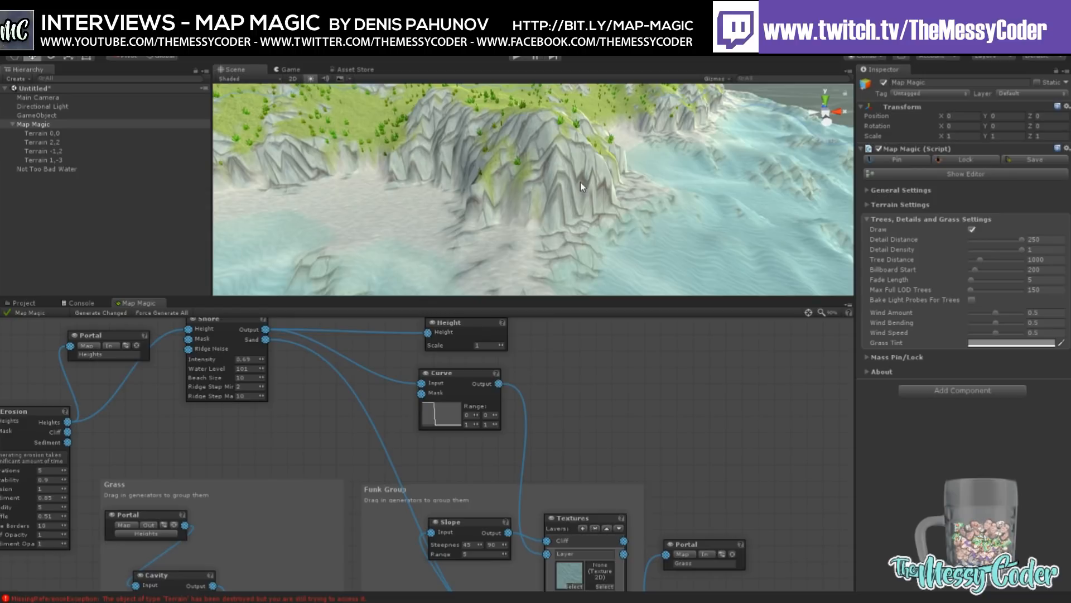
{"action": "right_click_drag", "start_coordinate": [580, 182], "coordinate": [478, 205]}
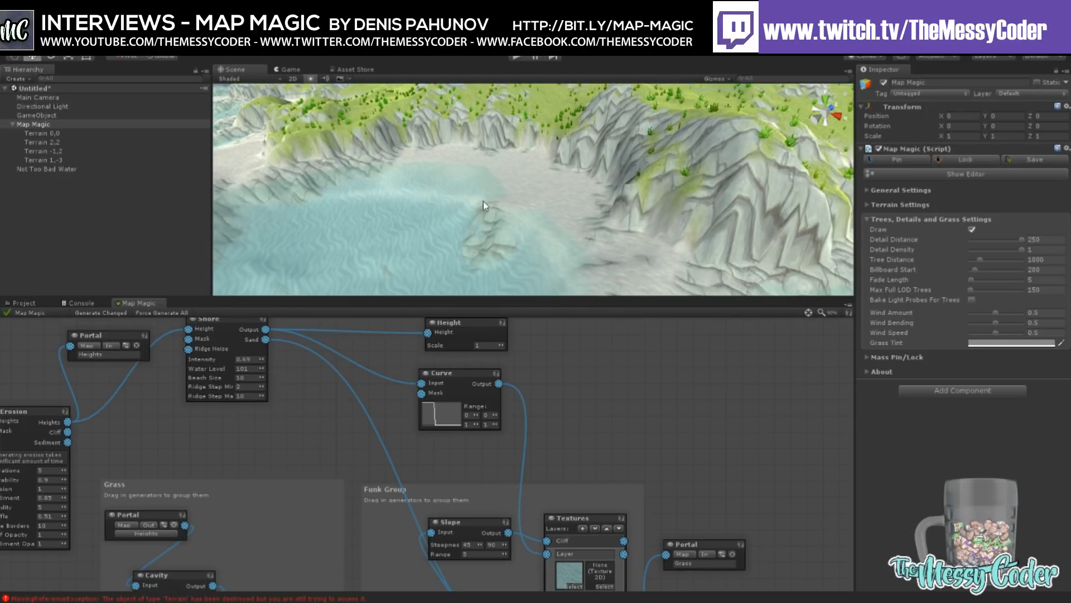
{"action": "right_click_drag", "start_coordinate": [483, 202], "coordinate": [364, 201]}
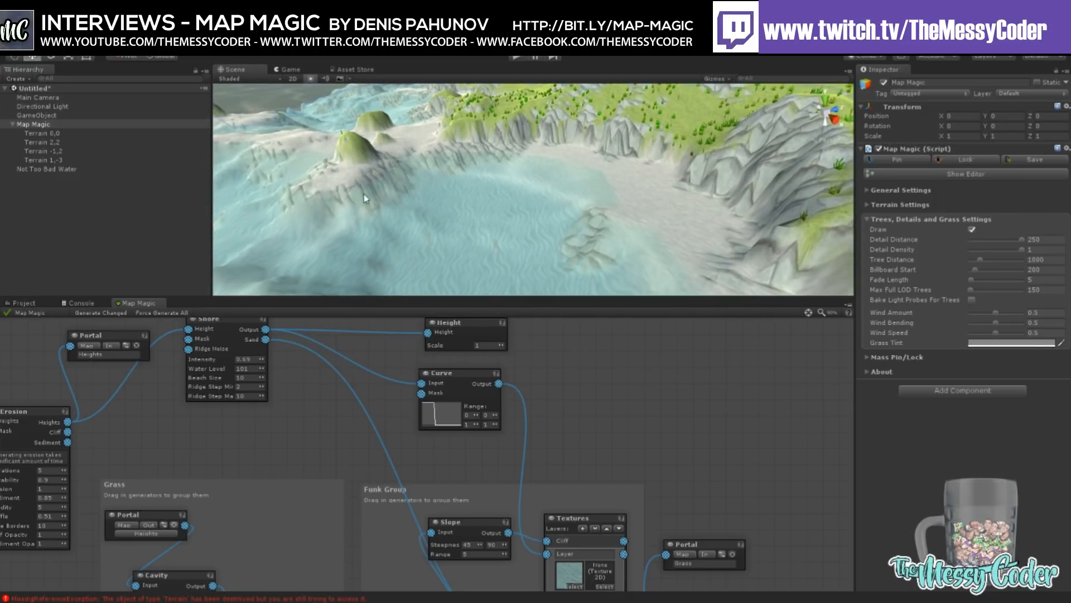
{"action": "right_click_drag", "start_coordinate": [435, 196], "coordinate": [573, 204]}
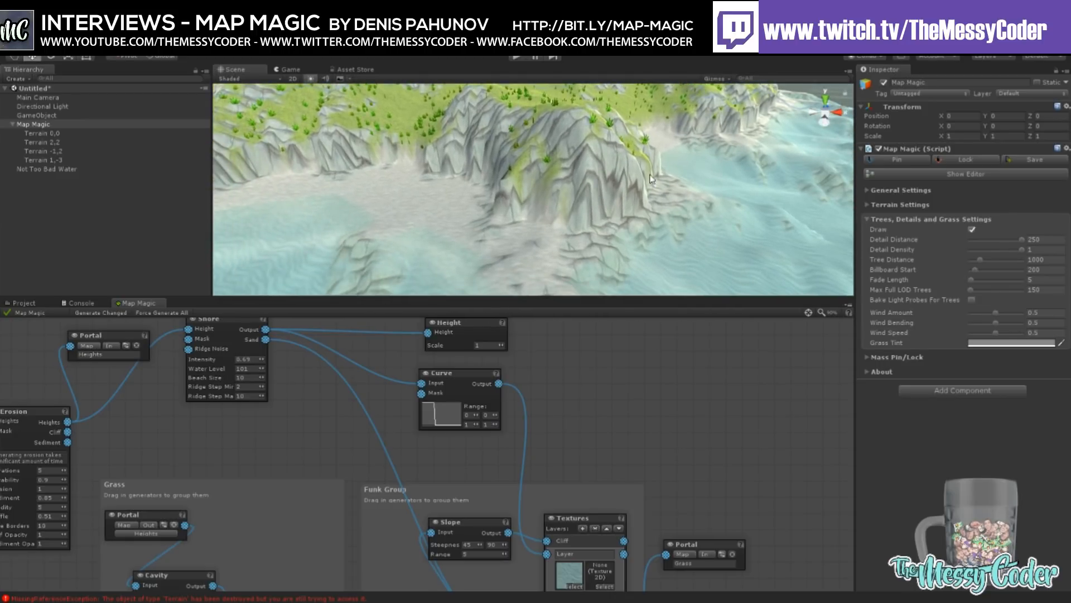
{"action": "right_click_drag", "start_coordinate": [578, 248], "coordinate": [422, 239]}
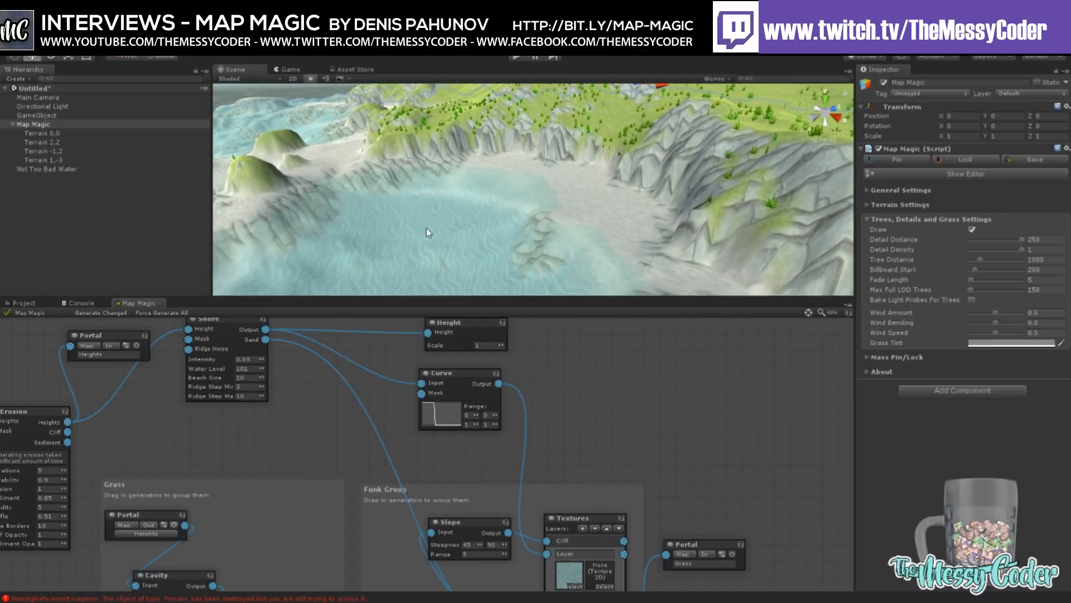
Step: Unpin the three distant terrain tiles 0,0, 2,2 and -1,2, keeping only the island on Terrain 1,-3
{"action": "scroll", "coordinate": [495, 221], "scroll_direction": "down", "scroll_amount": 6}
{"action": "right_click_drag", "start_coordinate": [495, 221], "coordinate": [610, 204]}
{"action": "scroll", "coordinate": [609, 203], "scroll_direction": "down", "scroll_amount": 4}
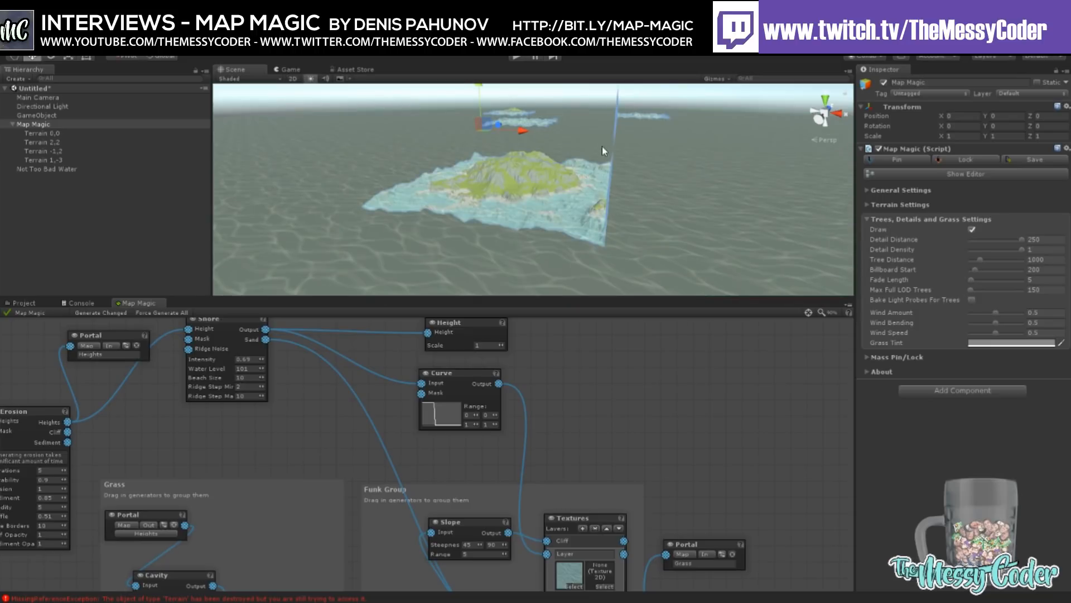
{"action": "left_click_drag", "start_coordinate": [602, 146], "coordinate": [598, 174], "text": "alt"}
{"action": "middle_click_drag", "start_coordinate": [597, 174], "coordinate": [574, 210]}
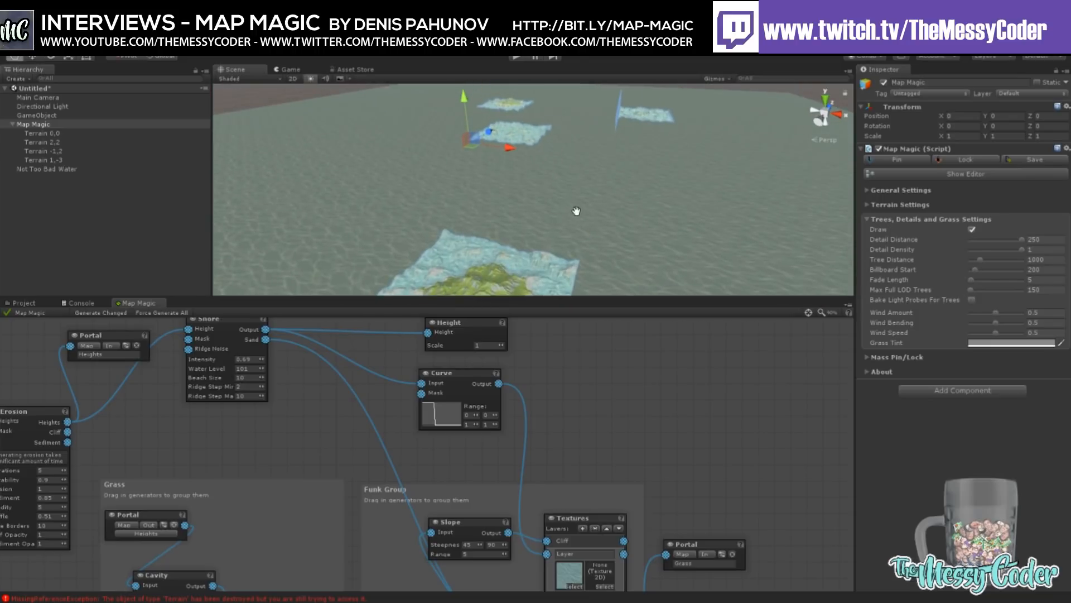
{"action": "left_click", "coordinate": [893, 159]}
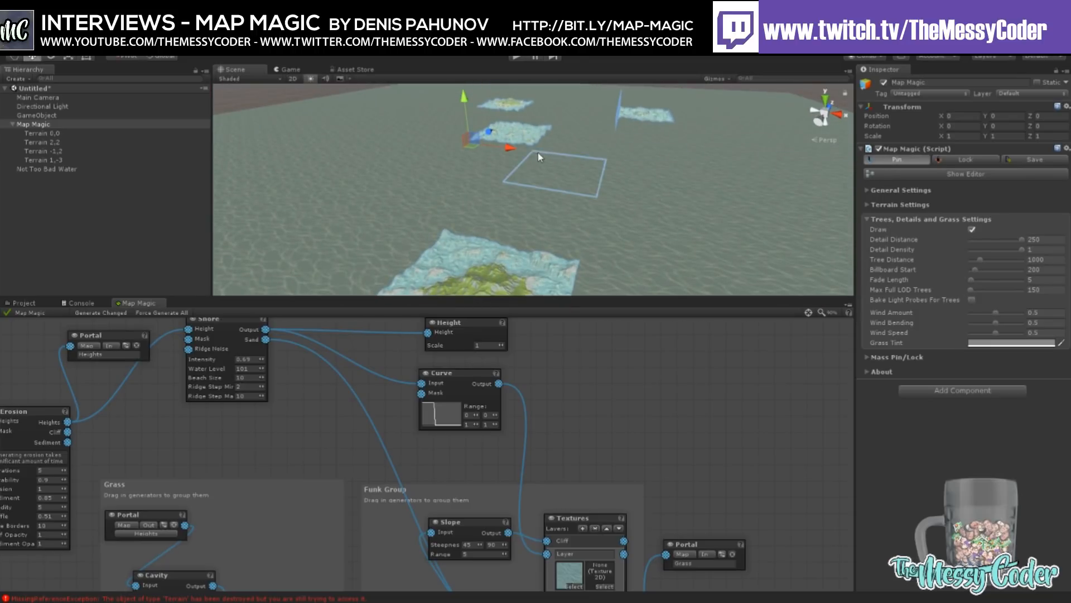
{"action": "left_click", "coordinate": [521, 134]}
{"action": "left_click", "coordinate": [647, 119]}
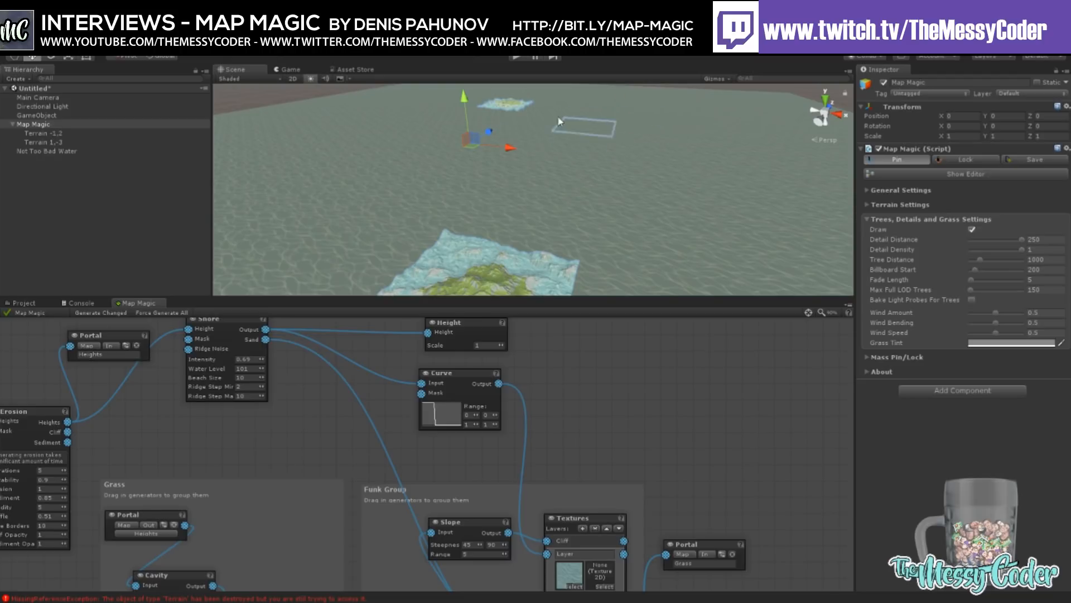
{"action": "left_click", "coordinate": [505, 104]}
Step: Examine the remaining island's sandy beach, bay and underwater rocks up close and from further out
{"action": "right_click_drag", "start_coordinate": [568, 155], "coordinate": [549, 207]}
{"action": "middle_click_drag", "start_coordinate": [546, 210], "coordinate": [552, 176]}
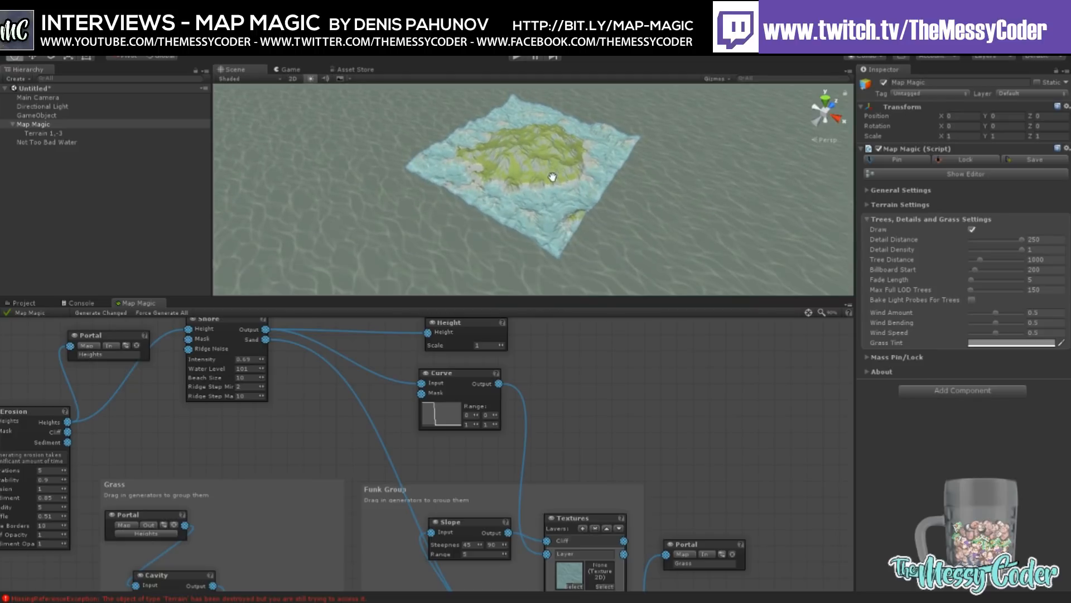
{"action": "scroll", "coordinate": [541, 197], "scroll_direction": "up", "scroll_amount": 6}
{"action": "scroll", "coordinate": [533, 204], "scroll_direction": "up", "scroll_amount": 5}
{"action": "middle_click_drag", "start_coordinate": [524, 212], "coordinate": [500, 178]}
{"action": "right_click_drag", "start_coordinate": [500, 177], "coordinate": [524, 183]}
{"action": "middle_click_drag", "start_coordinate": [524, 183], "coordinate": [520, 179]}
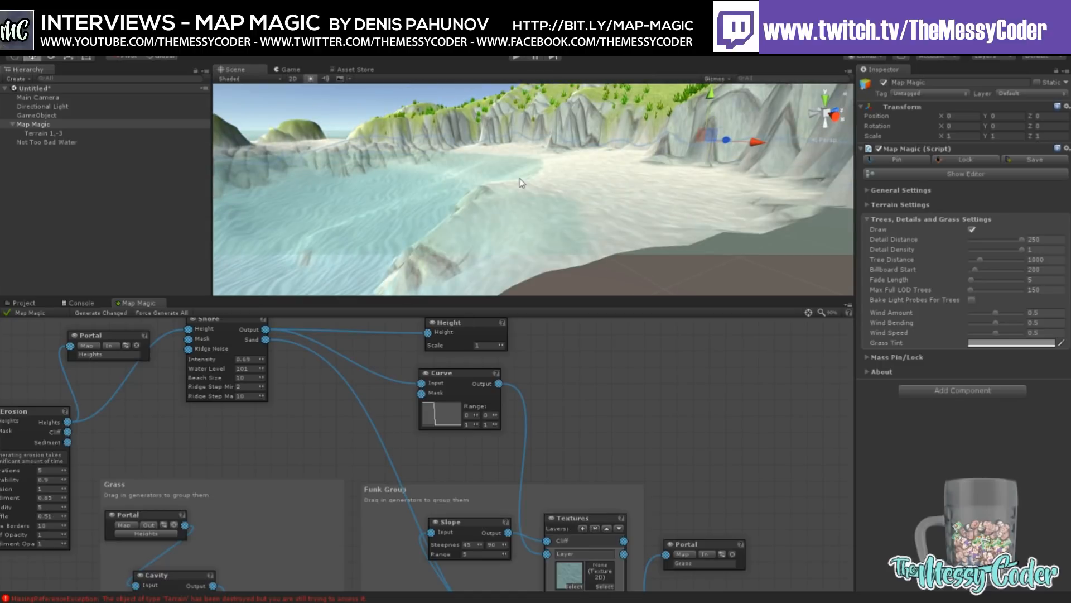
{"action": "right_click_drag", "start_coordinate": [530, 183], "coordinate": [502, 173]}
{"action": "mouse_move", "coordinate": [526, 180]}
{"action": "middle_mouse_down"}
{"action": "mouse_move", "coordinate": [518, 174]}
{"action": "mouse_move", "coordinate": [526, 180]}
{"action": "middle_mouse_up"}
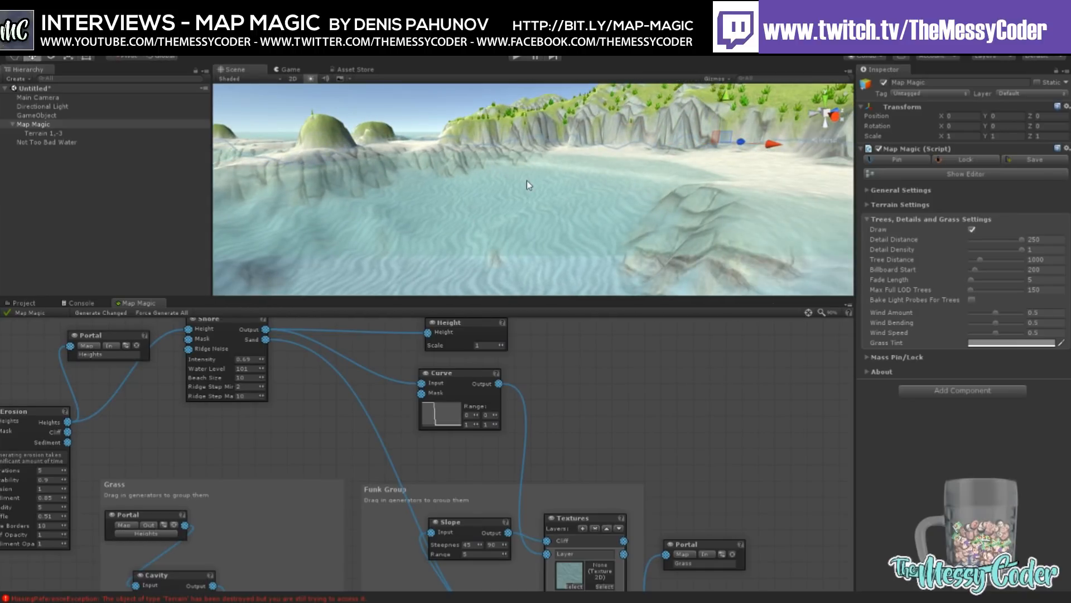
{"action": "right_click_drag", "start_coordinate": [527, 179], "coordinate": [592, 197]}
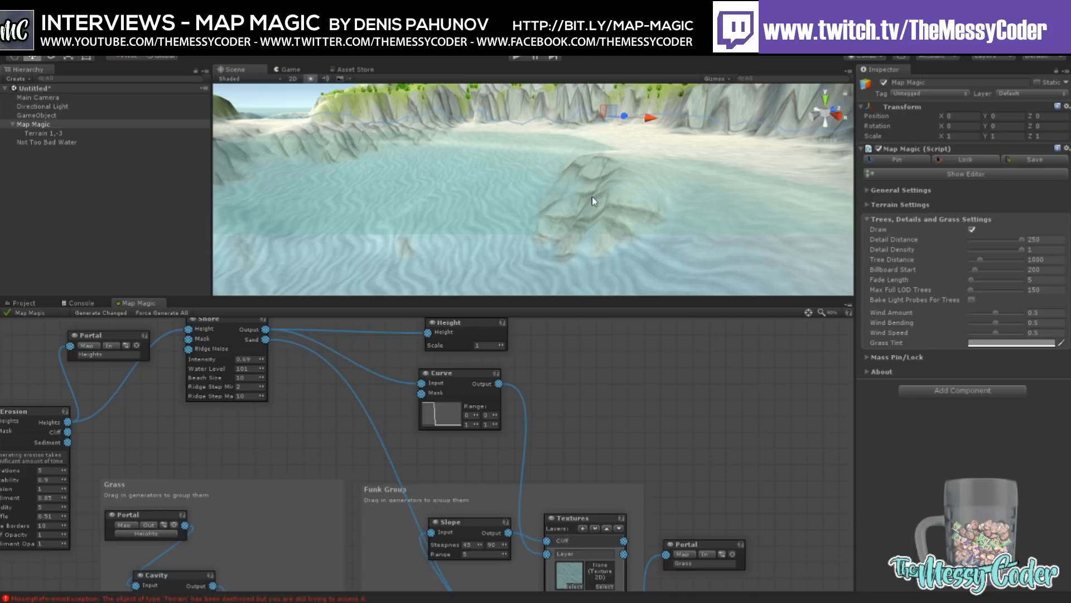
{"action": "right_click_drag", "start_coordinate": [587, 195], "coordinate": [687, 142]}
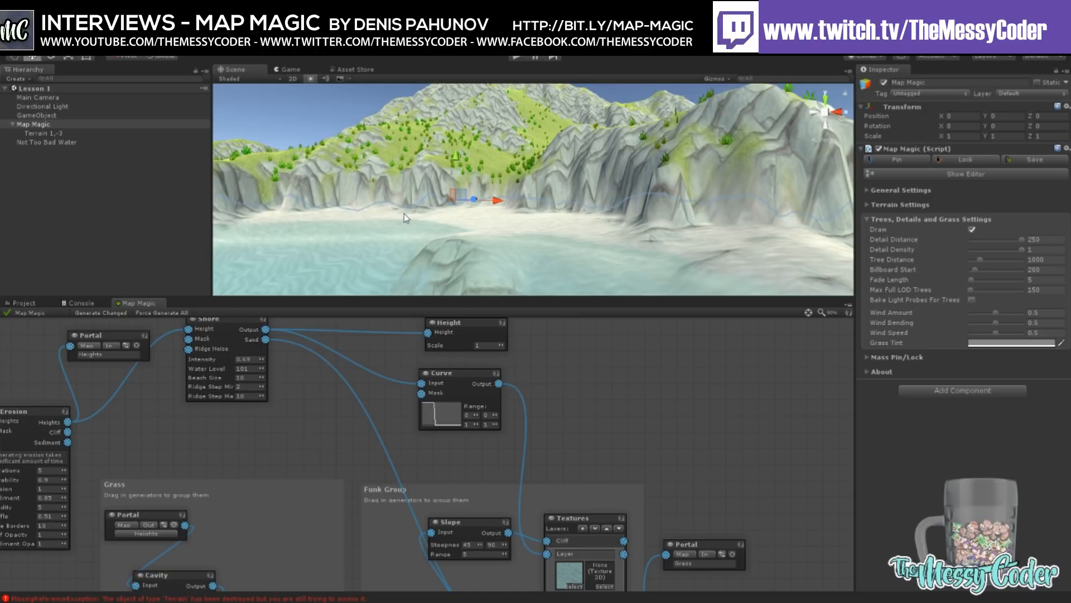
{"action": "right_click_drag", "start_coordinate": [402, 197], "coordinate": [371, 220]}
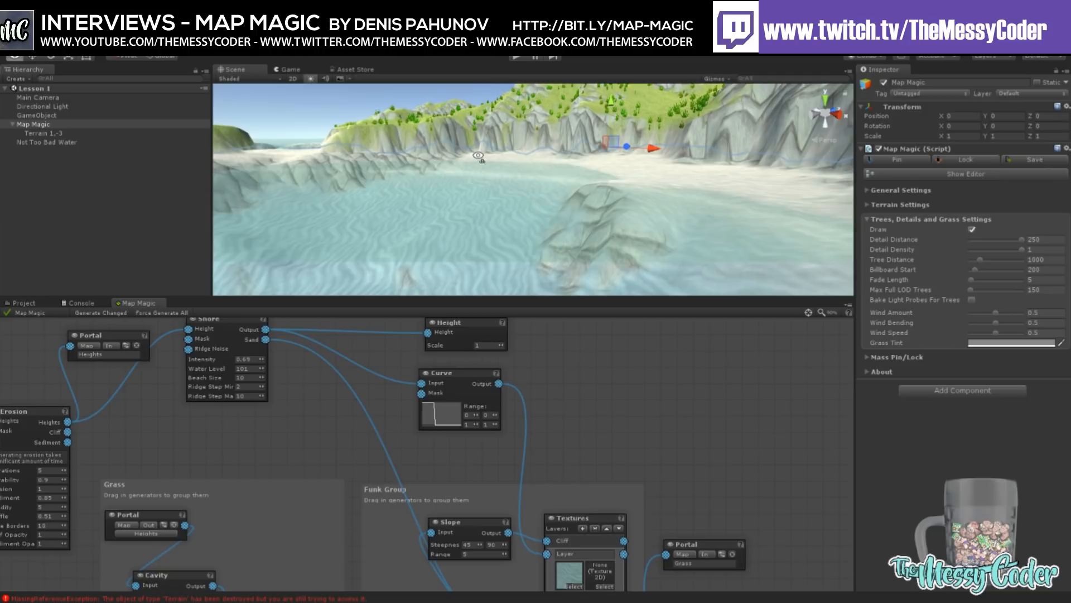
{"action": "scroll", "coordinate": [478, 155], "scroll_direction": "down", "scroll_amount": 5}
{"action": "scroll", "coordinate": [513, 177], "scroll_direction": "up", "scroll_amount": 6}
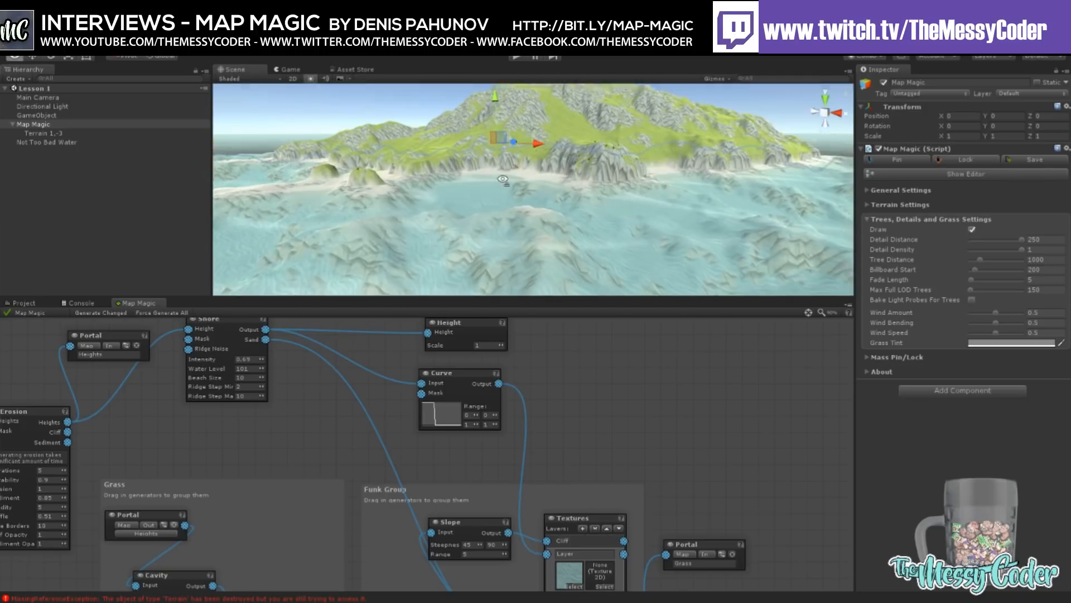
{"action": "mouse_move", "coordinate": [523, 182]}
{"action": "middle_mouse_down"}
{"action": "mouse_move", "coordinate": [516, 229]}
{"action": "mouse_move", "coordinate": [520, 193]}
{"action": "middle_mouse_up"}
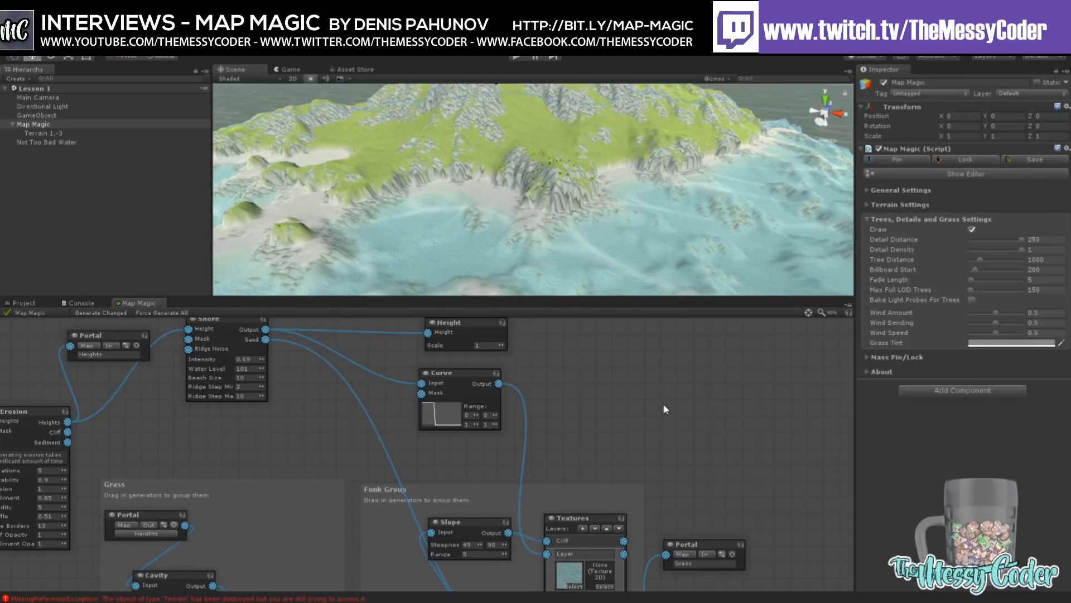
Step: Add a Trees generator with one layer using the Palm thin terrain prefab, placed well clear of the Curve node
{"action": "left_click", "coordinate": [709, 456]}
{"action": "left_click_drag", "start_coordinate": [592, 376], "coordinate": [613, 384]}
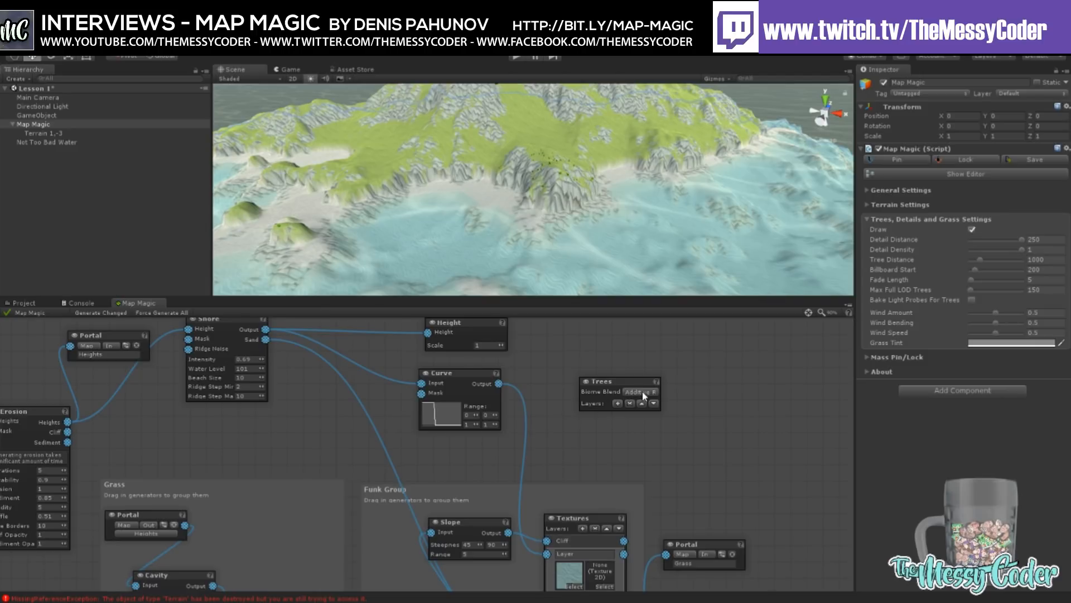
{"action": "left_click", "coordinate": [618, 404]}
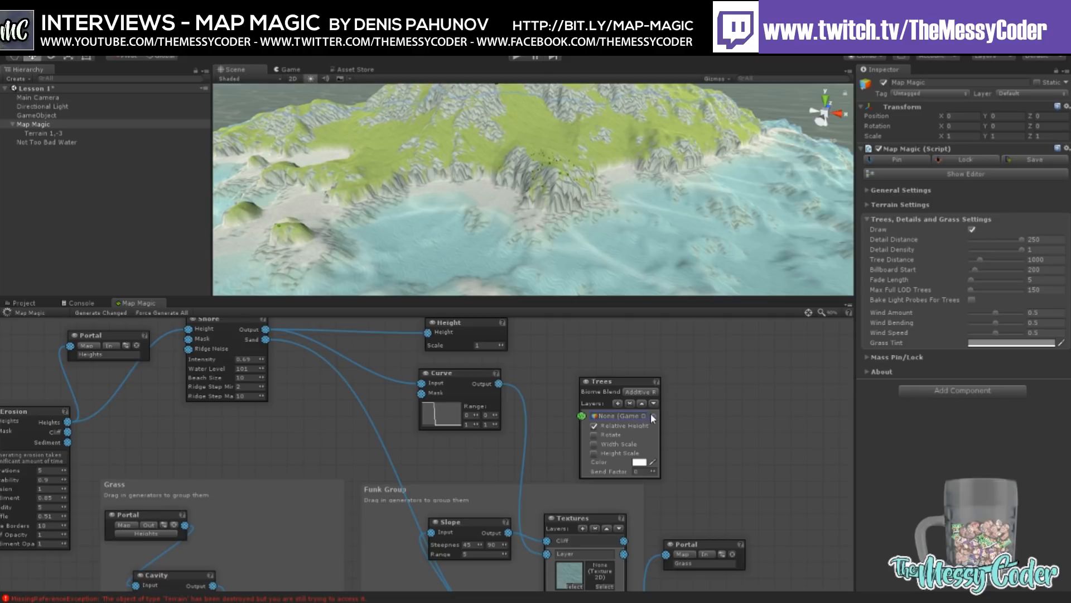
{"action": "left_click", "coordinate": [87, 80]}
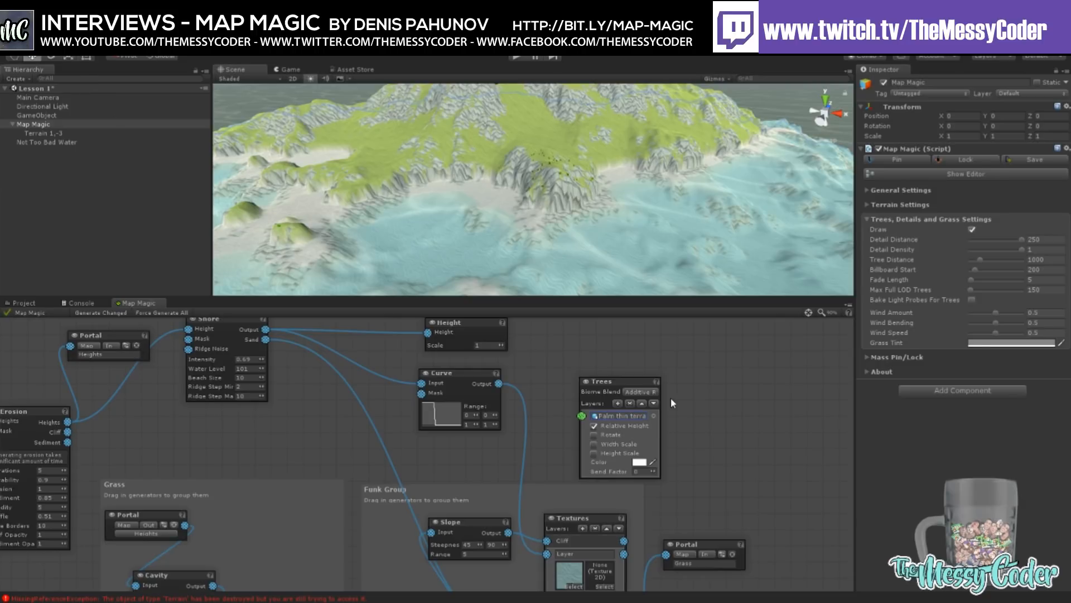
{"action": "left_click_drag", "start_coordinate": [615, 381], "coordinate": [619, 356]}
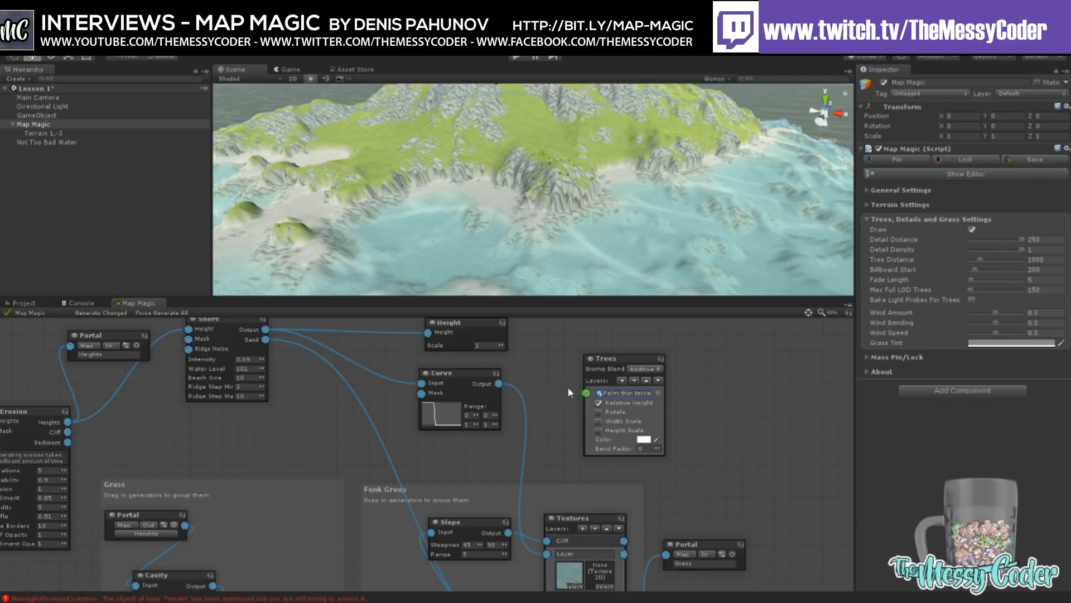
{"action": "left_click_drag", "start_coordinate": [618, 362], "coordinate": [733, 354]}
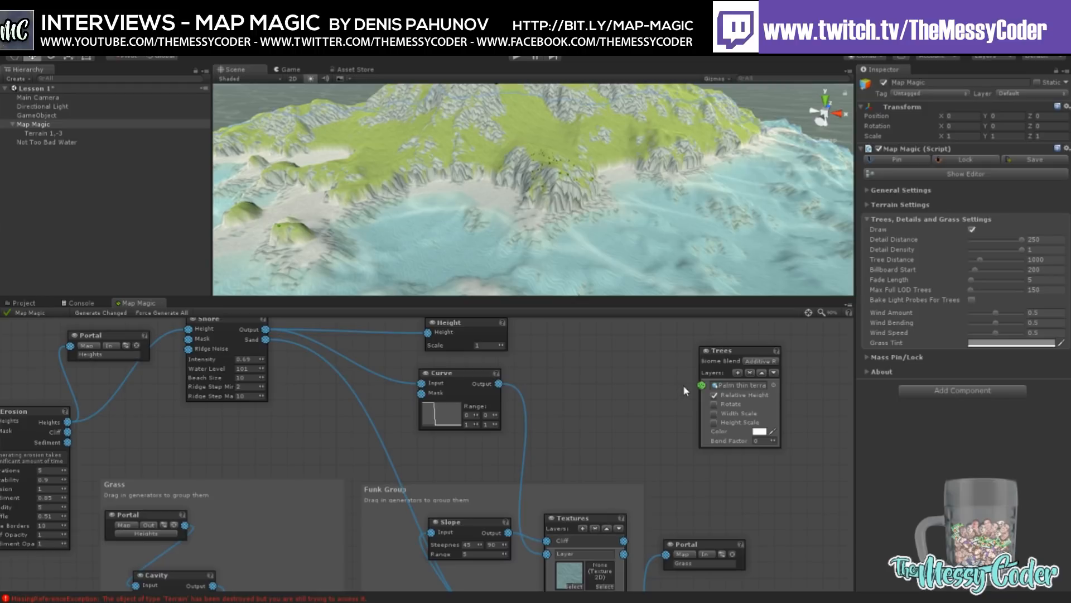
Step: Feed the palm layer from a new Scatter generator with Density 500 and inspect the scattered palms around the island
{"action": "left_click", "coordinate": [749, 476]}
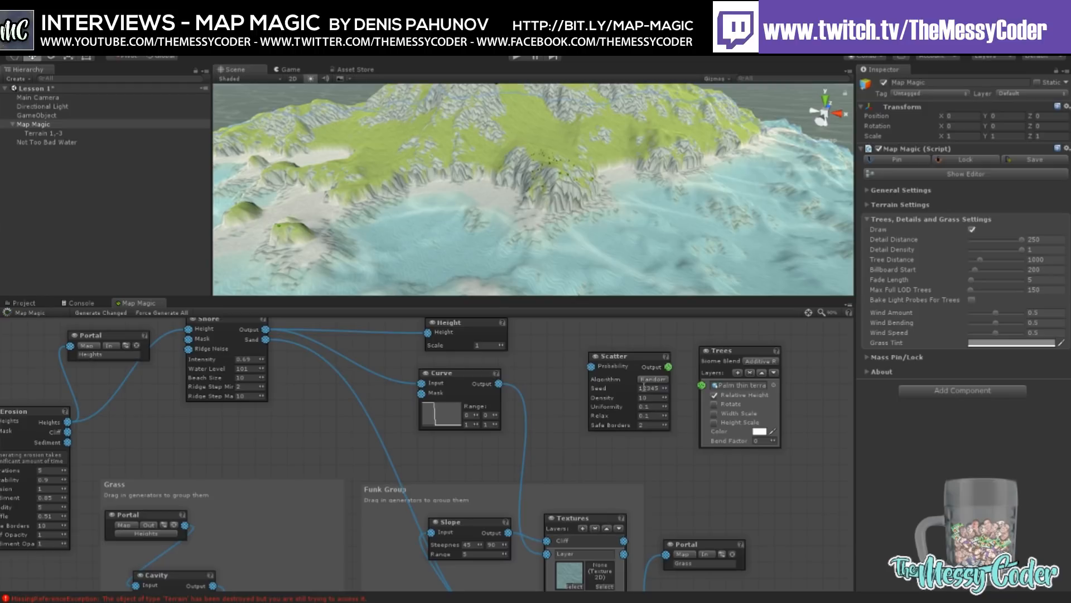
{"action": "left_click_drag", "start_coordinate": [635, 362], "coordinate": [614, 357]}
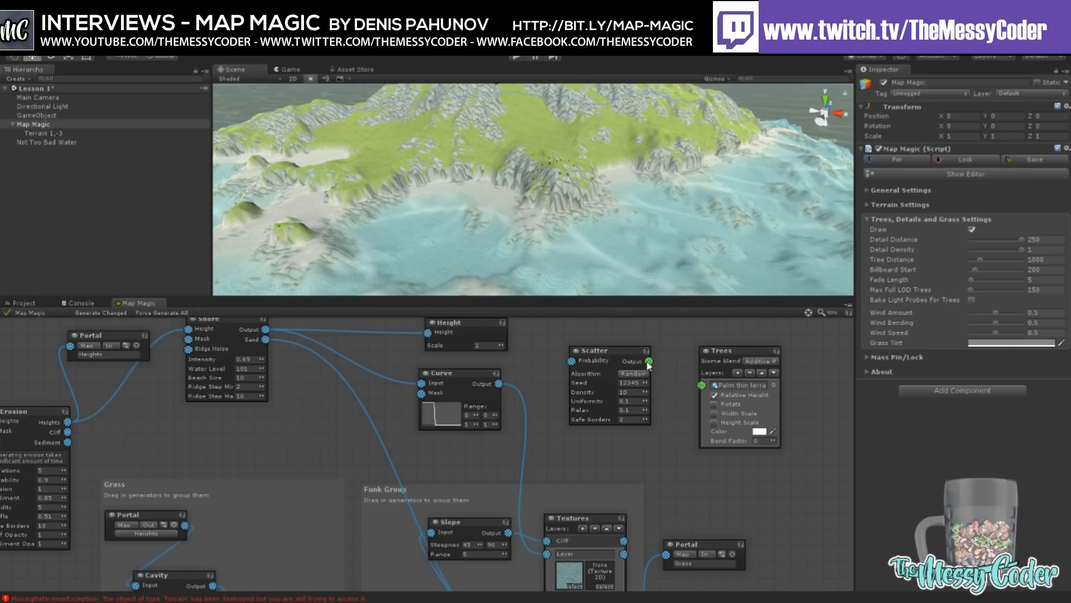
{"action": "left_click_drag", "start_coordinate": [649, 362], "coordinate": [702, 385]}
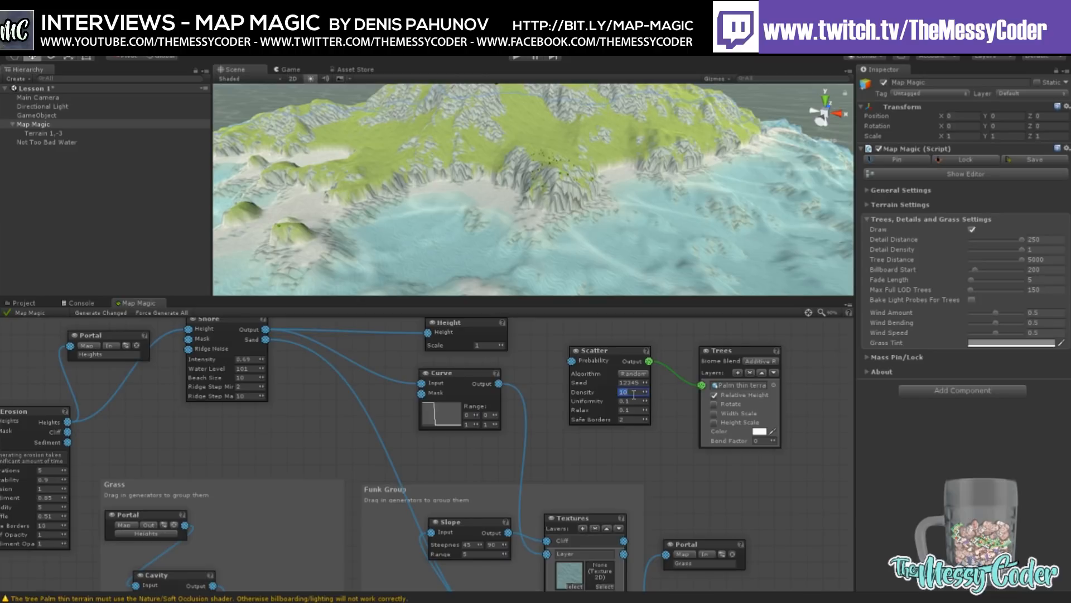
{"action": "type", "text": "500"}
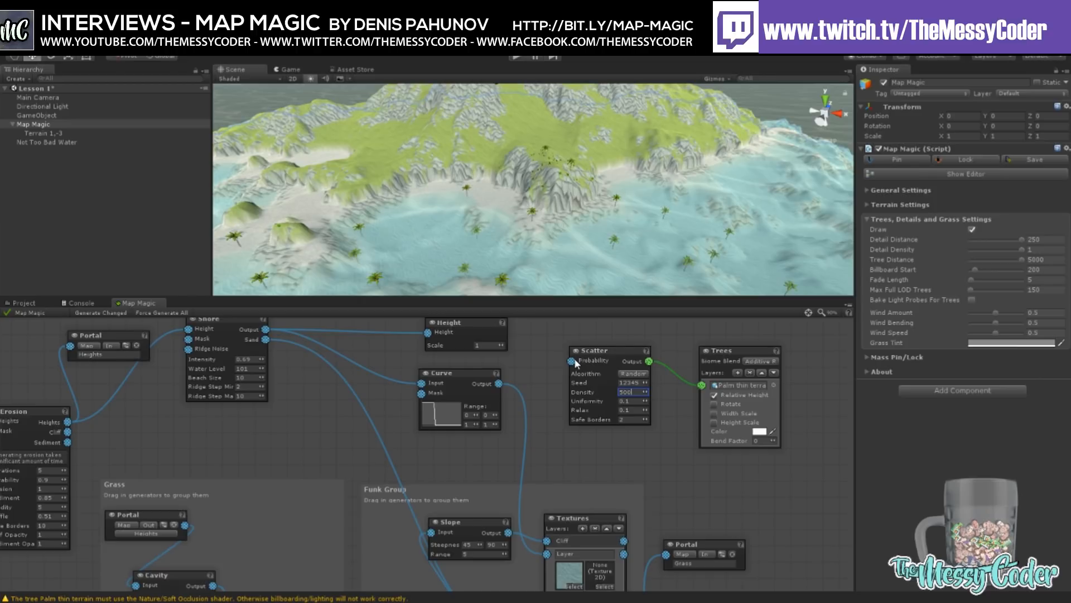
{"action": "middle_click_drag", "start_coordinate": [455, 232], "coordinate": [501, 226]}
{"action": "scroll", "coordinate": [504, 229], "scroll_direction": "up", "scroll_amount": 8}
{"action": "scroll", "coordinate": [505, 230], "scroll_direction": "down", "scroll_amount": 2}
{"action": "scroll", "coordinate": [502, 233], "scroll_direction": "down", "scroll_amount": 8}
{"action": "left_click_drag", "start_coordinate": [502, 233], "coordinate": [430, 218], "text": "alt"}
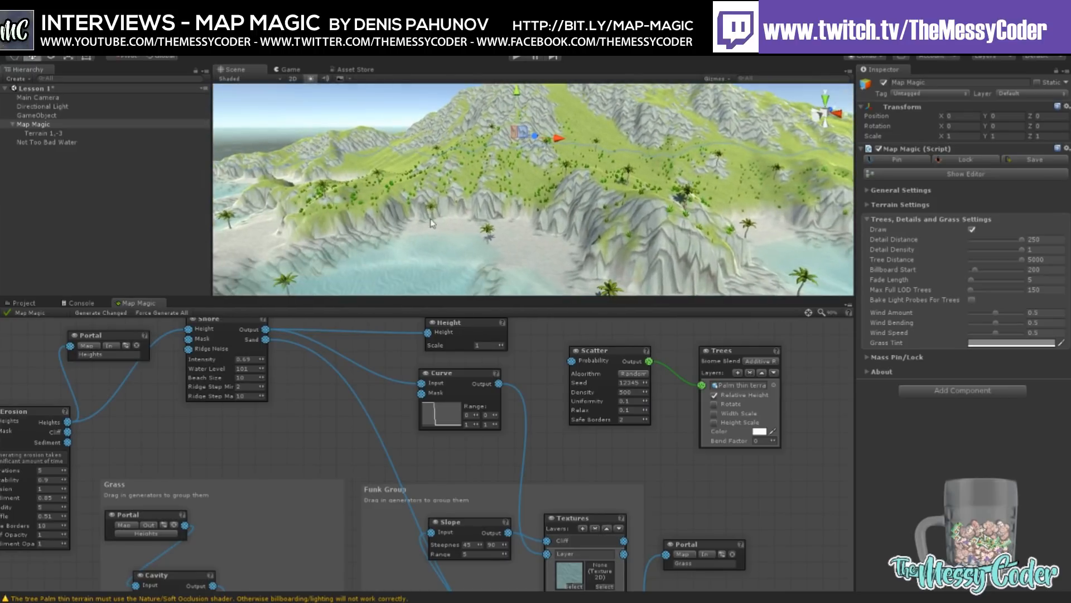
{"action": "middle_click_drag", "start_coordinate": [517, 495], "coordinate": [453, 409]}
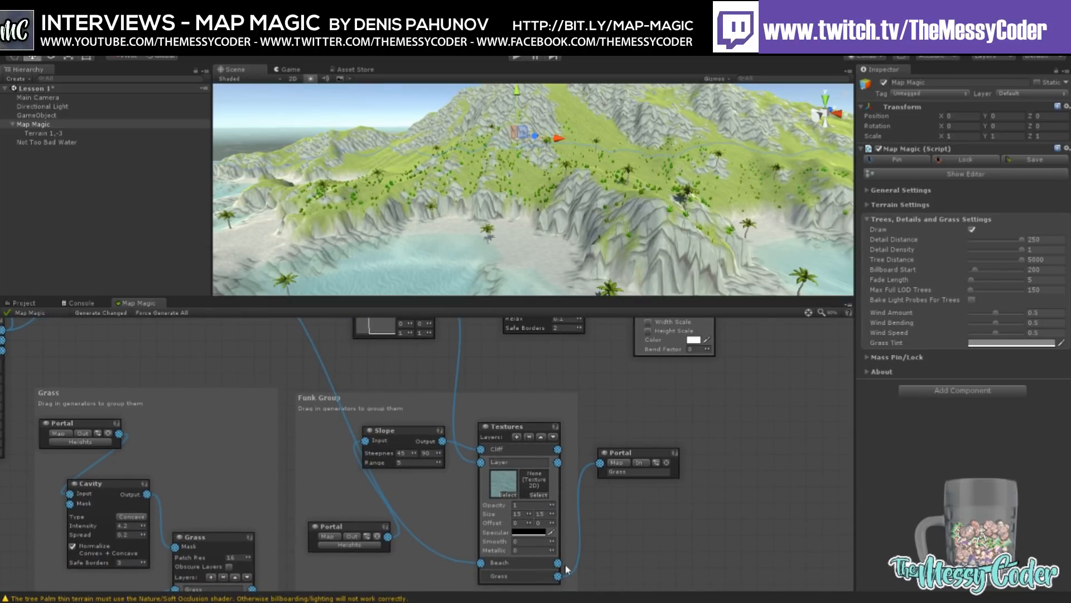
{"action": "left_click_drag", "start_coordinate": [601, 464], "coordinate": [507, 420]}
{"action": "middle_click_drag", "start_coordinate": [504, 343], "coordinate": [507, 448]}
{"action": "left_click_drag", "start_coordinate": [508, 420], "coordinate": [510, 374]}
{"action": "left_click", "coordinate": [580, 598]}
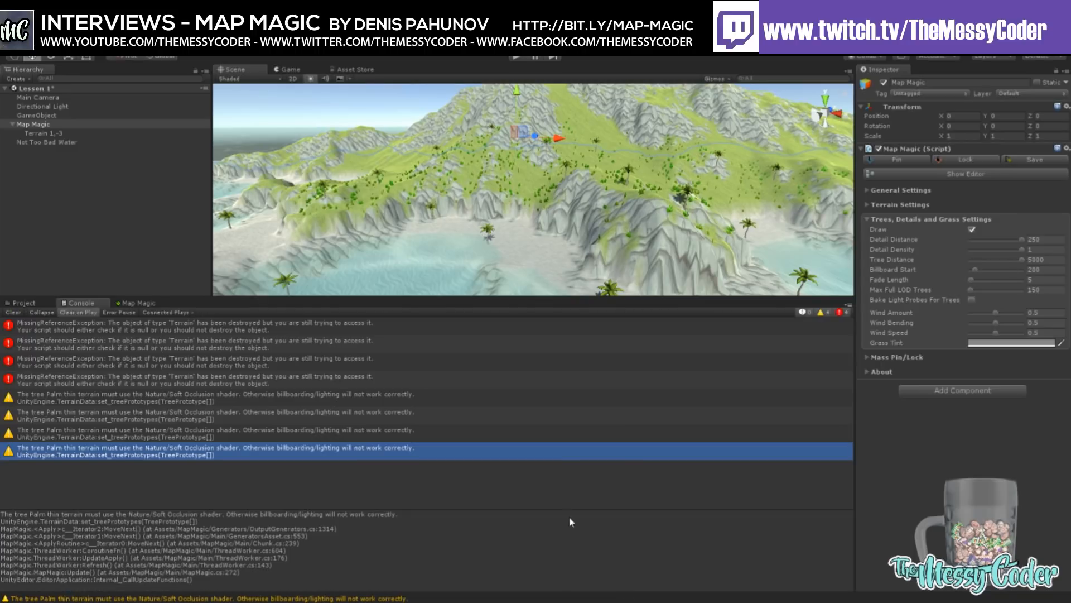
{"action": "left_click", "coordinate": [139, 302]}
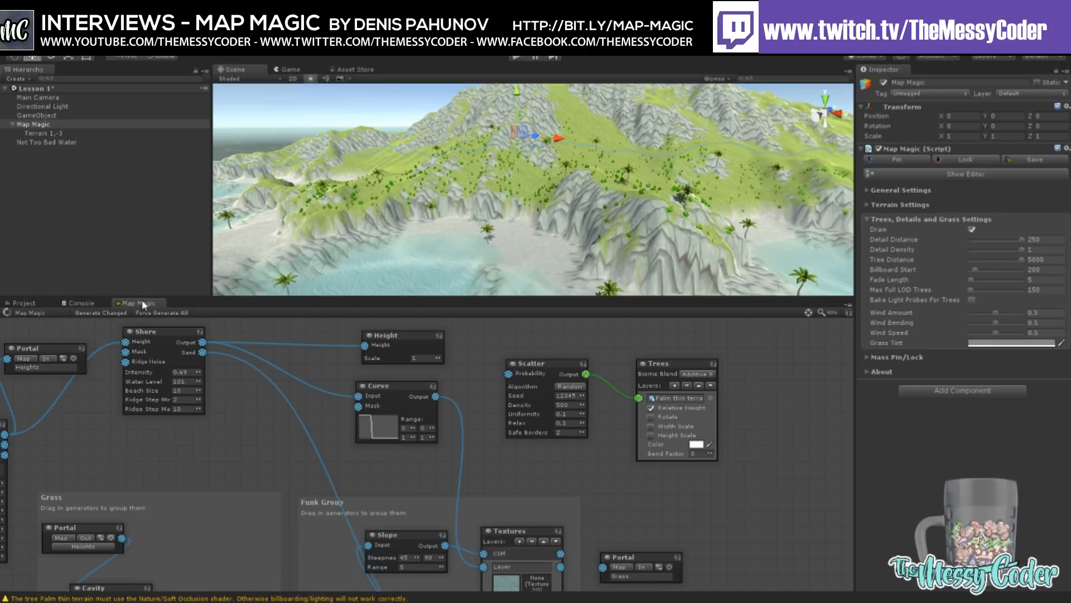
{"action": "middle_click_drag", "start_coordinate": [700, 519], "coordinate": [634, 391]}
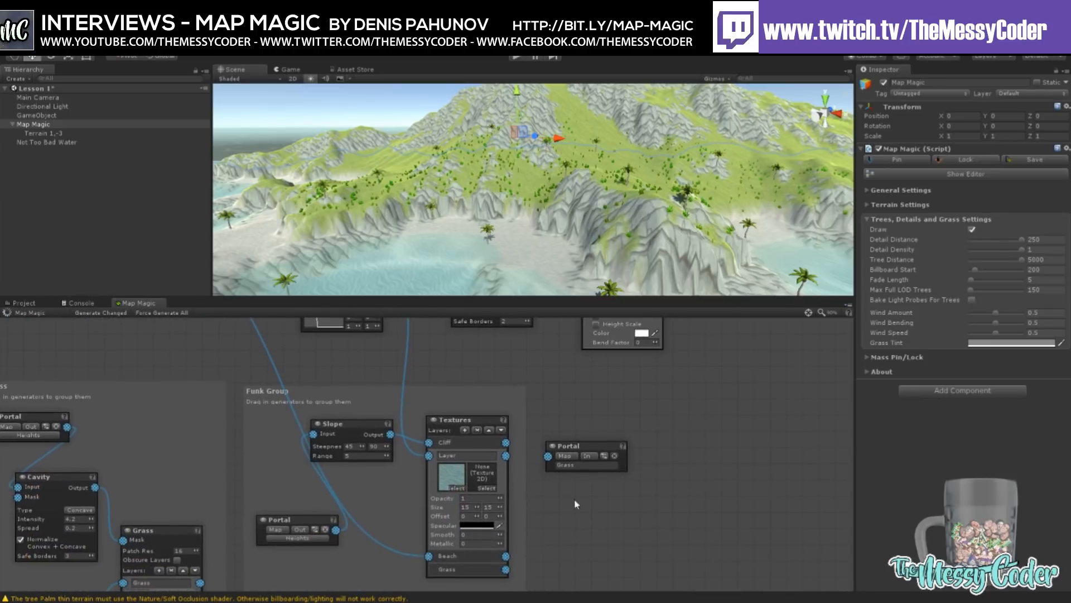
{"action": "left_click_drag", "start_coordinate": [505, 569], "coordinate": [549, 457]}
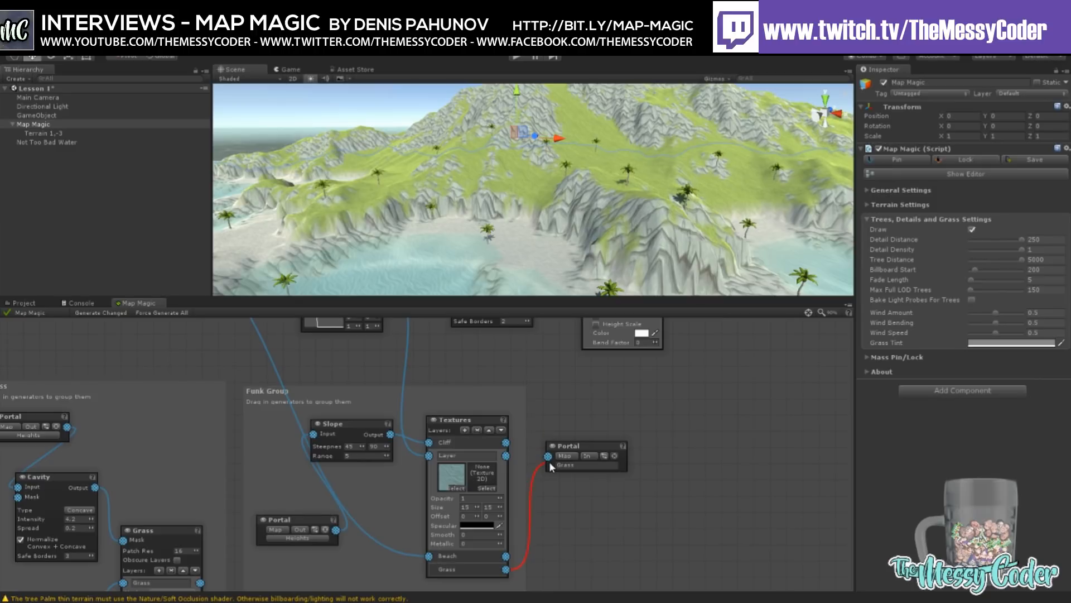
{"action": "left_click_drag", "start_coordinate": [507, 570], "coordinate": [549, 457]}
Step: Link the Grass layer output of the Textures node to the Scatter generator's Probability input
{"action": "left_click_drag", "start_coordinate": [507, 570], "coordinate": [490, 383]}
{"action": "middle_click_drag", "start_coordinate": [491, 383], "coordinate": [540, 507]}
{"action": "mouse_move", "coordinate": [491, 383]}
{"action": "left_mouse_down"}
{"action": "mouse_move", "coordinate": [540, 507]}
{"action": "mouse_move", "coordinate": [499, 371]}
{"action": "mouse_move", "coordinate": [504, 389]}
{"action": "left_mouse_up"}
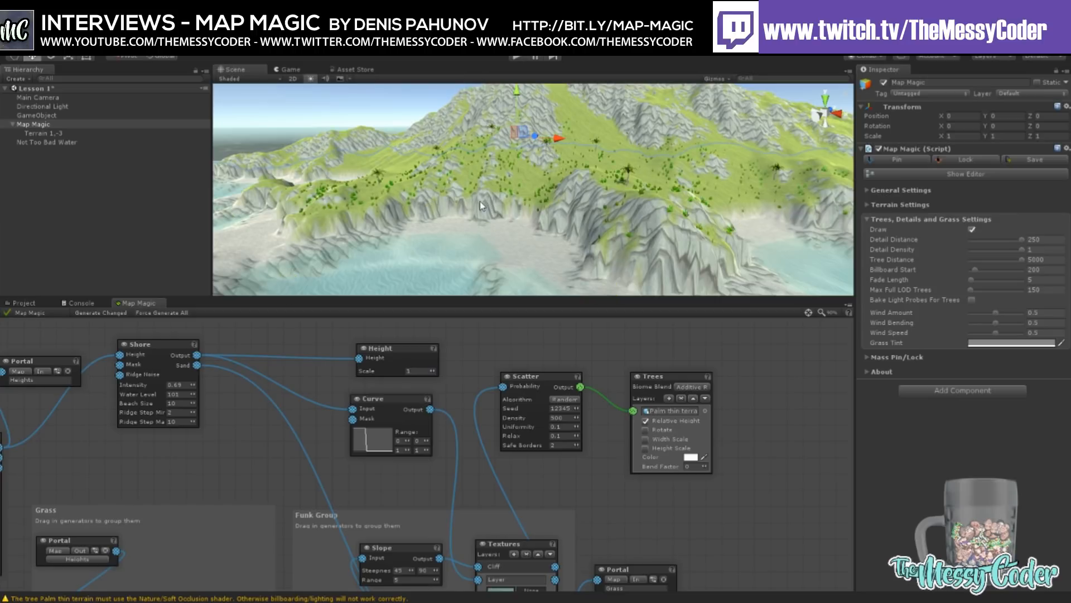
Step: Examine the grass-masked palms up close and across the hillsides to judge their placement and density
{"action": "right_click_drag", "start_coordinate": [480, 201], "coordinate": [566, 203]}
{"action": "scroll", "coordinate": [483, 182], "scroll_direction": "up", "scroll_amount": 3}
{"action": "scroll", "coordinate": [467, 206], "scroll_direction": "up", "scroll_amount": 3}
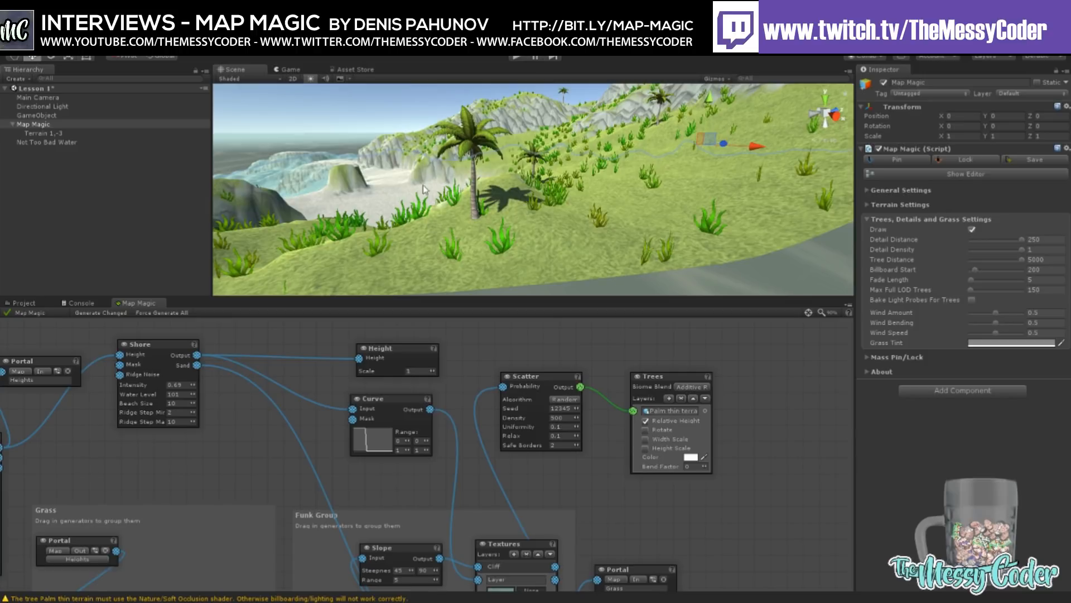
{"action": "right_click_drag", "start_coordinate": [475, 145], "coordinate": [474, 193]}
{"action": "middle_click_drag", "start_coordinate": [474, 140], "coordinate": [448, 163]}
{"action": "right_click_drag", "start_coordinate": [449, 163], "coordinate": [475, 184]}
{"action": "mouse_move", "coordinate": [474, 184]}
{"action": "middle_mouse_down"}
{"action": "mouse_move", "coordinate": [503, 182]}
{"action": "mouse_move", "coordinate": [490, 192]}
{"action": "middle_mouse_up"}
{"action": "scroll", "coordinate": [489, 193], "scroll_direction": "down", "scroll_amount": 8}
{"action": "right_click_drag", "start_coordinate": [489, 194], "coordinate": [552, 122]}
{"action": "middle_click_drag", "start_coordinate": [579, 196], "coordinate": [573, 192]}
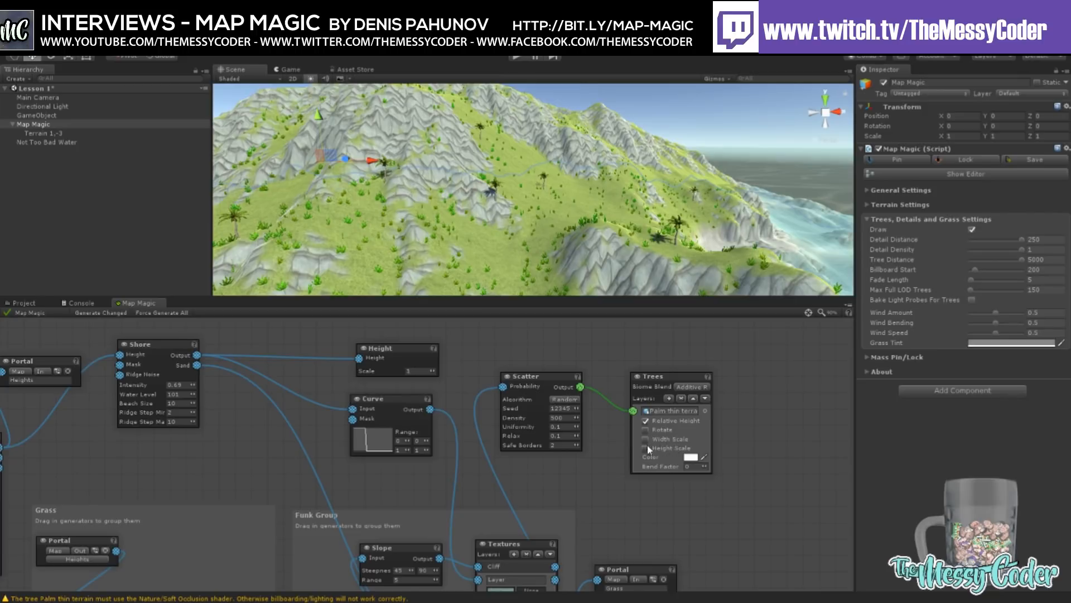
Step: Set the Scatter generator's Density to 1000 and shift its node closer to the Trees node
{"action": "left_click", "coordinate": [561, 417]}
{"action": "type", "text": "1000"}
{"action": "left_click_drag", "start_coordinate": [541, 371], "coordinate": [559, 365]}
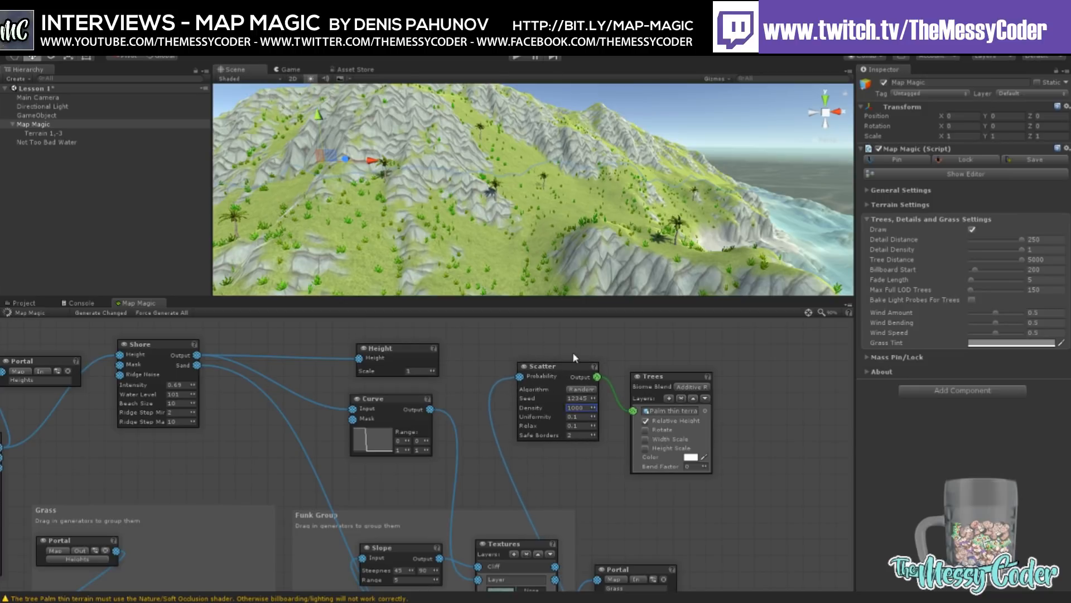
Step: Add a Blend generator in the empty graph area above the Height and Scatter nodes
{"action": "mouse_move", "coordinate": [498, 483]}
{"action": "middle_mouse_down"}
{"action": "mouse_move", "coordinate": [474, 477]}
{"action": "mouse_move", "coordinate": [478, 512]}
{"action": "mouse_move", "coordinate": [459, 421]}
{"action": "mouse_move", "coordinate": [437, 477]}
{"action": "middle_mouse_up"}
{"action": "scroll", "coordinate": [458, 420], "scroll_direction": "down", "scroll_amount": 2}
{"action": "scroll", "coordinate": [459, 419], "scroll_direction": "down", "scroll_amount": 1}
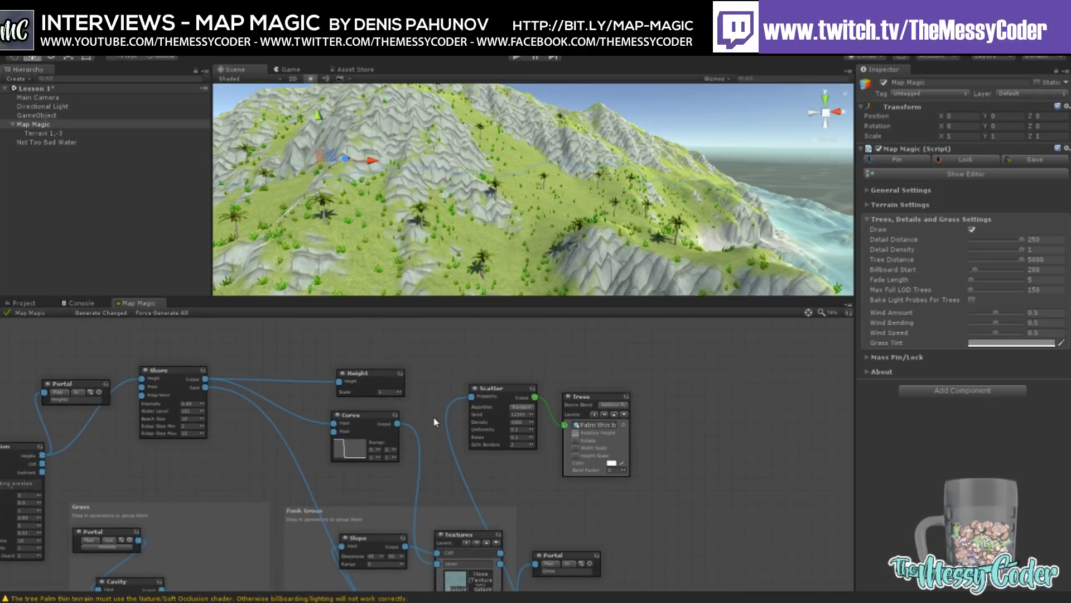
{"action": "middle_click_drag", "start_coordinate": [434, 418], "coordinate": [438, 464]}
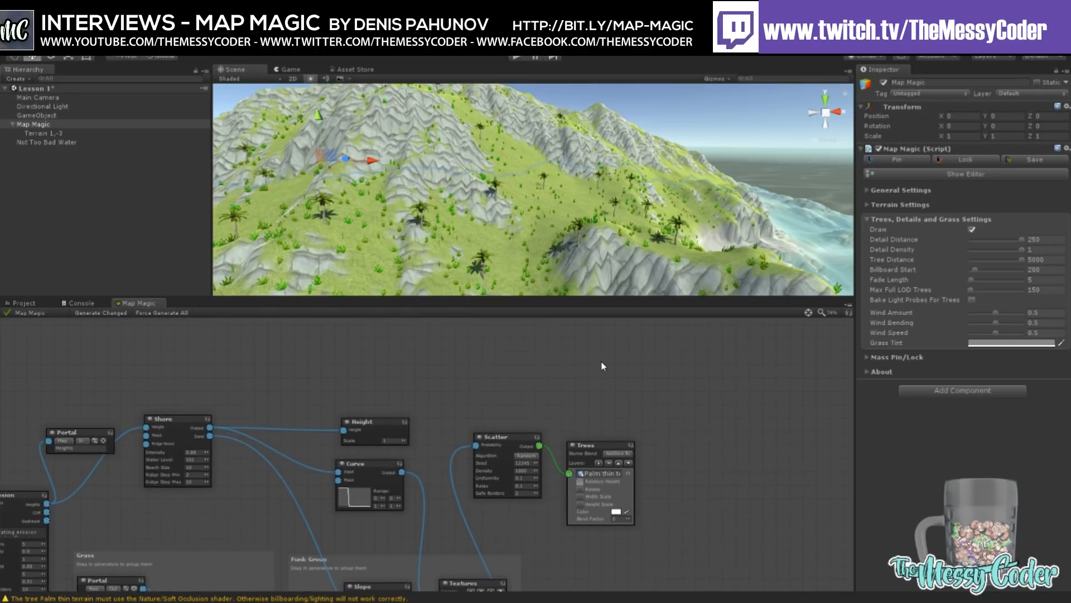
{"action": "left_click", "coordinate": [621, 362]}
{"action": "left_click", "coordinate": [478, 371]}
{"action": "left_click", "coordinate": [507, 418]}
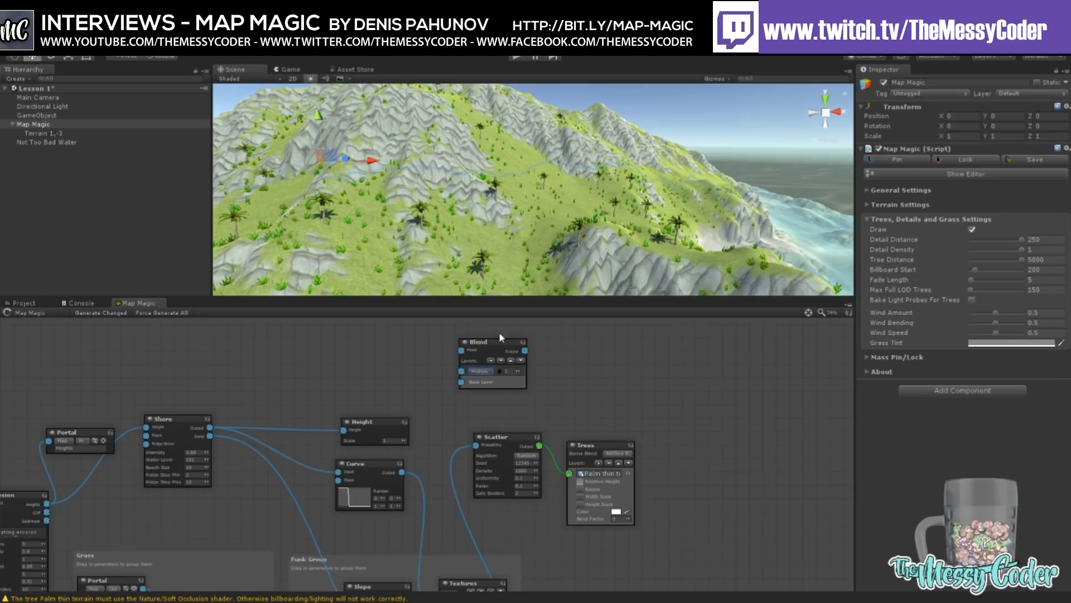
{"action": "left_click_drag", "start_coordinate": [495, 343], "coordinate": [464, 347]}
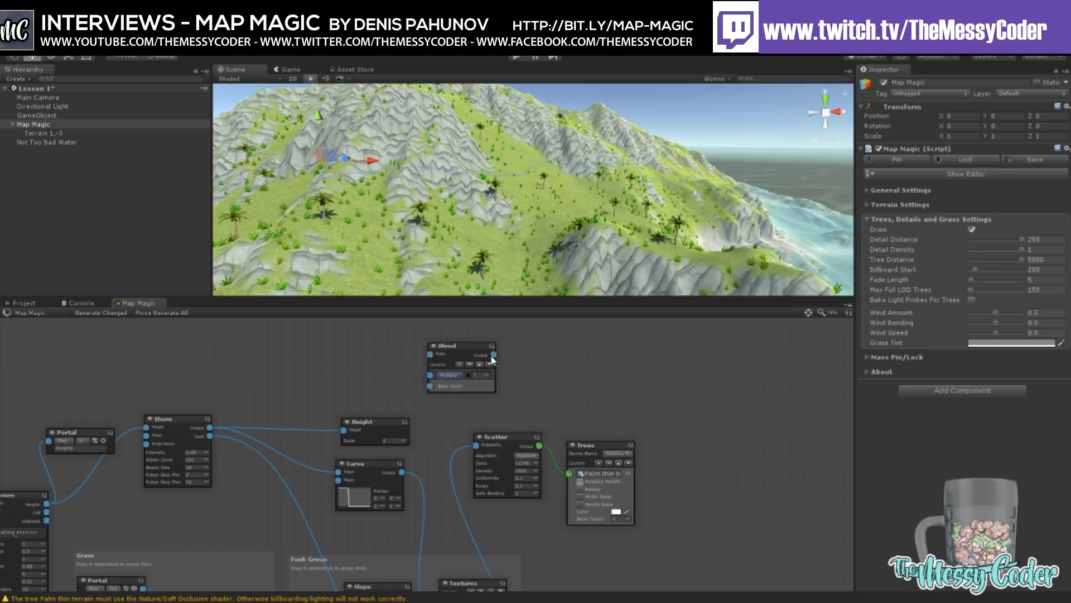
{"action": "mouse_move", "coordinate": [477, 459]}
{"action": "middle_mouse_down"}
{"action": "mouse_move", "coordinate": [463, 425]}
{"action": "mouse_move", "coordinate": [484, 452]}
{"action": "middle_mouse_up"}
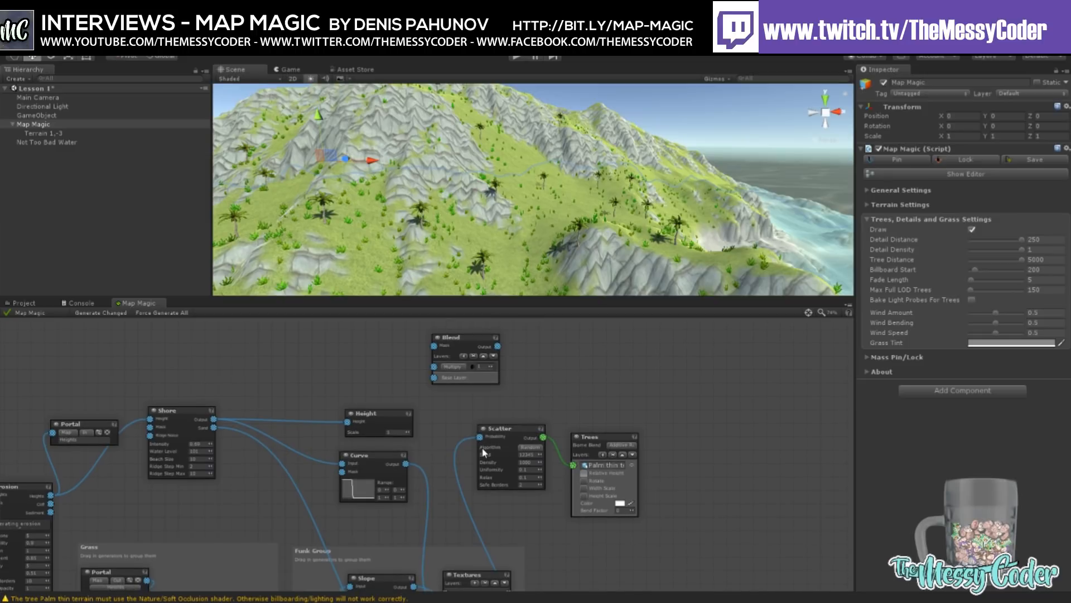
Step: Space out the Blend, Scatter and Trees nodes and link the Shore Output to the Blend's Multiply layer
{"action": "left_click_drag", "start_coordinate": [609, 435], "coordinate": [711, 405]}
{"action": "left_click_drag", "start_coordinate": [504, 428], "coordinate": [591, 431]}
{"action": "left_click_drag", "start_coordinate": [446, 345], "coordinate": [470, 413]}
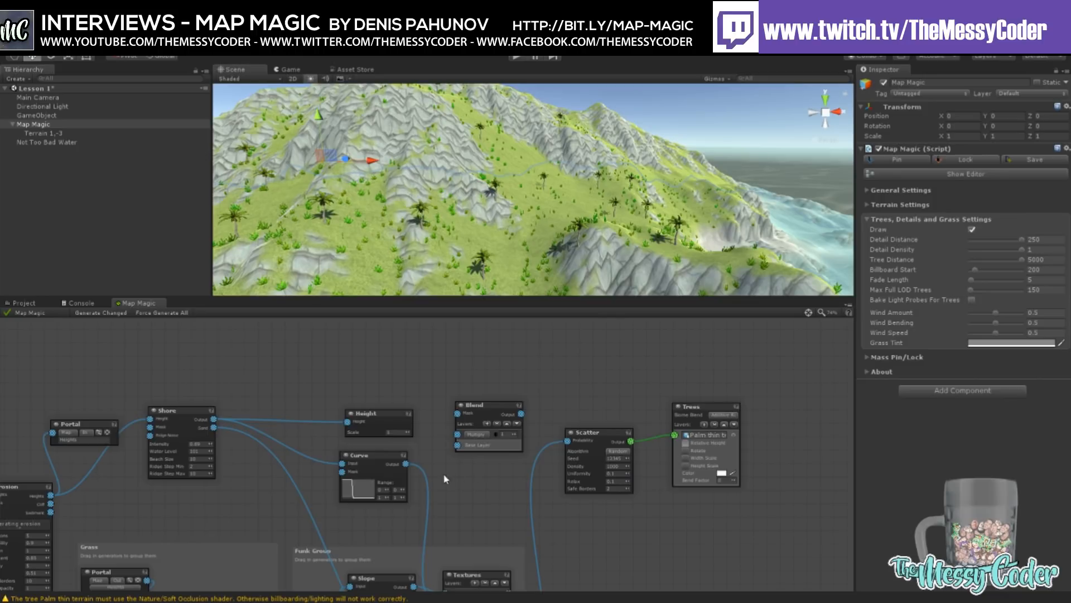
{"action": "left_click_drag", "start_coordinate": [218, 420], "coordinate": [459, 434]}
{"action": "middle_click_drag", "start_coordinate": [538, 488], "coordinate": [517, 416]}
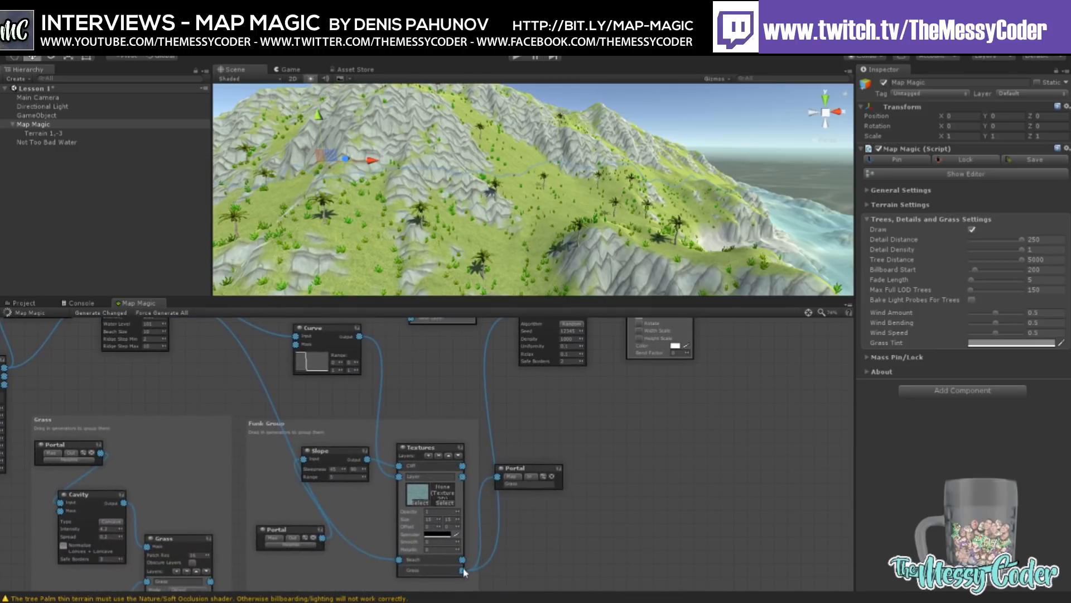
{"action": "middle_click_drag", "start_coordinate": [458, 390], "coordinate": [460, 456]}
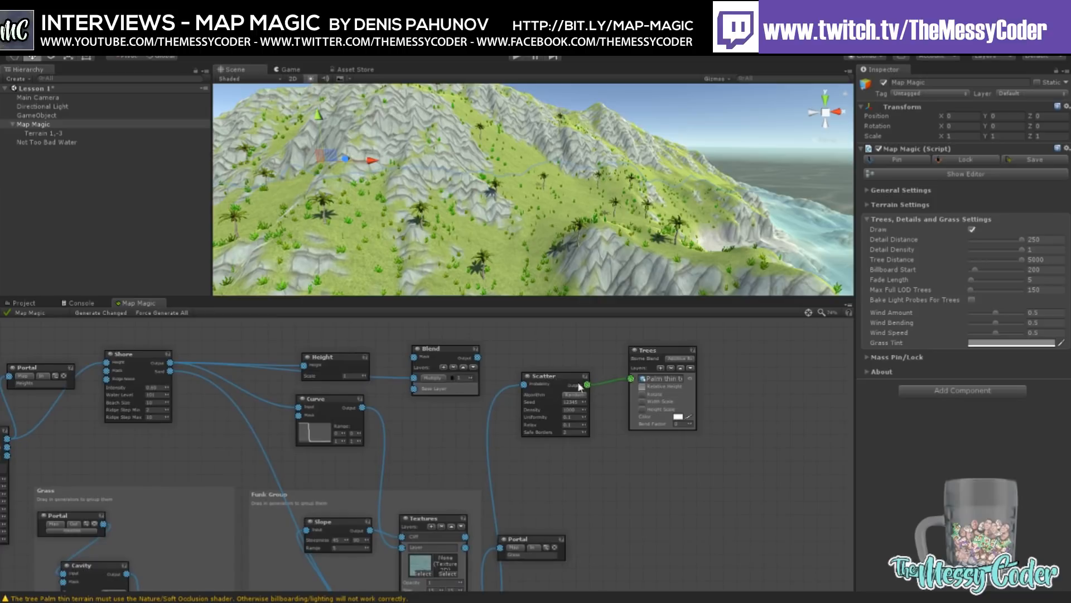
Step: Place the Blend node above Scatter and link the Blend Output to Scatter's Probability input
{"action": "left_click_drag", "start_coordinate": [434, 352], "coordinate": [539, 327]}
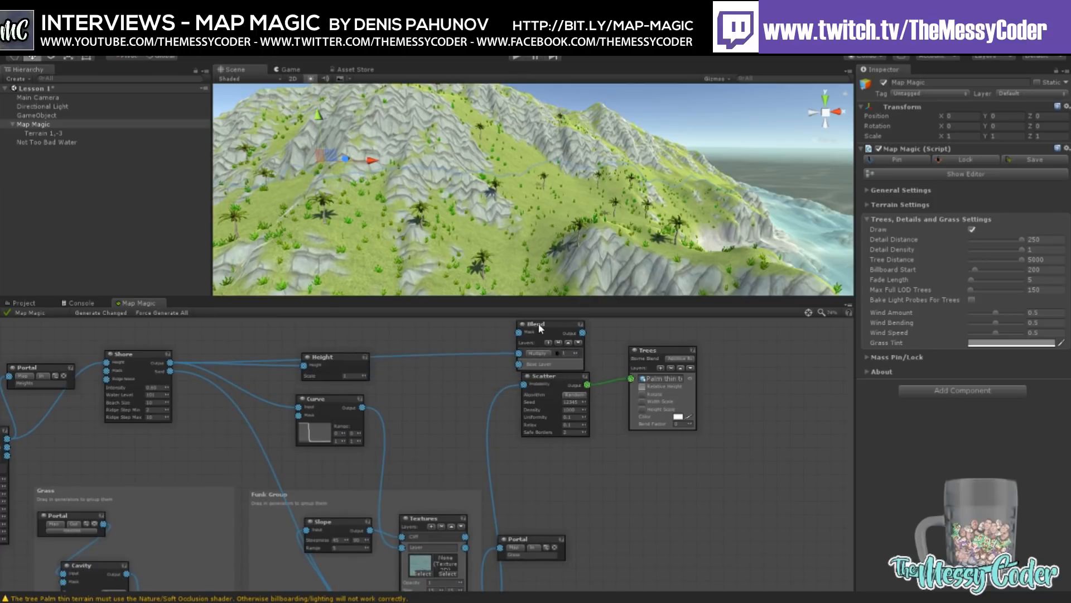
{"action": "left_click_drag", "start_coordinate": [554, 378], "coordinate": [532, 395]}
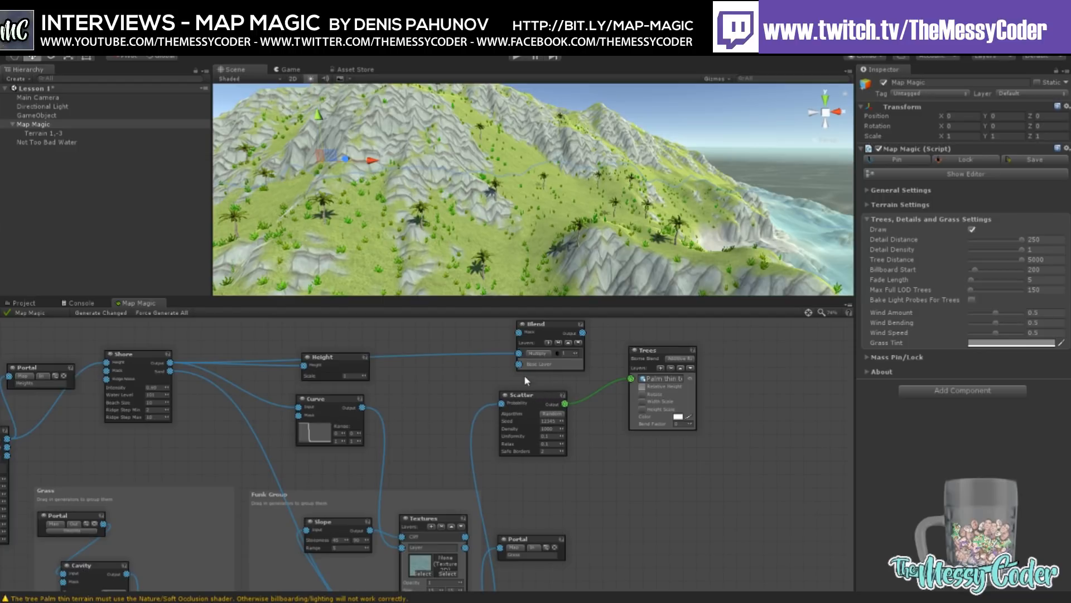
{"action": "left_click_drag", "start_coordinate": [582, 335], "coordinate": [569, 397]}
Step: Link the Grass texture layer output to the Blend's Base Layer and move the Blend node back between Height and Scatter
{"action": "middle_click_drag", "start_coordinate": [498, 413], "coordinate": [463, 357]}
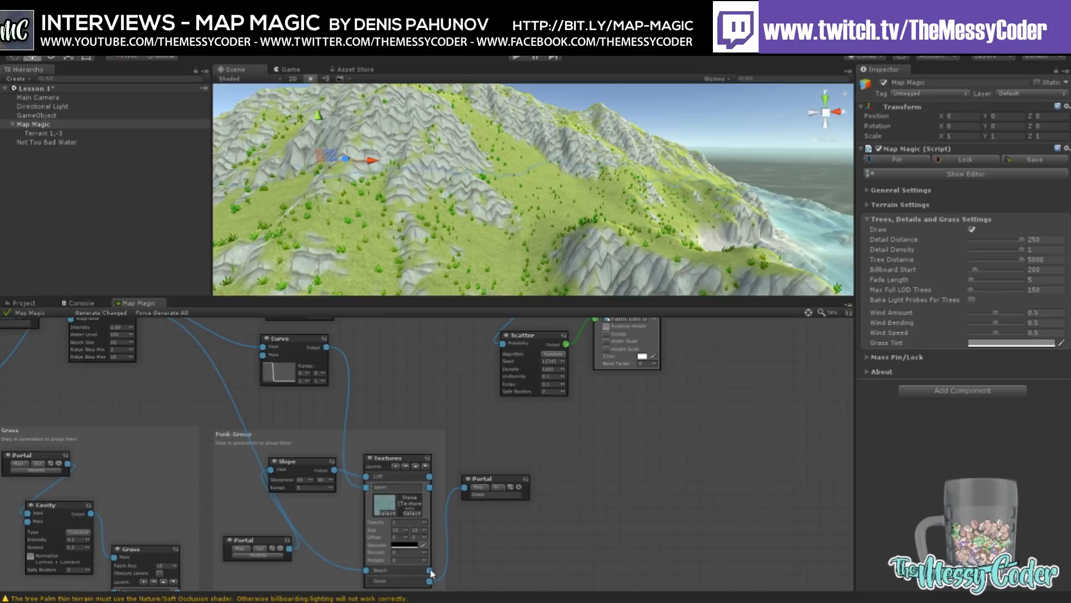
{"action": "left_click_drag", "start_coordinate": [430, 581], "coordinate": [440, 466]}
{"action": "middle_click_drag", "start_coordinate": [457, 374], "coordinate": [439, 467]}
{"action": "left_click_drag", "start_coordinate": [440, 466], "coordinate": [469, 399]}
{"action": "left_click_drag", "start_coordinate": [492, 352], "coordinate": [413, 356]}
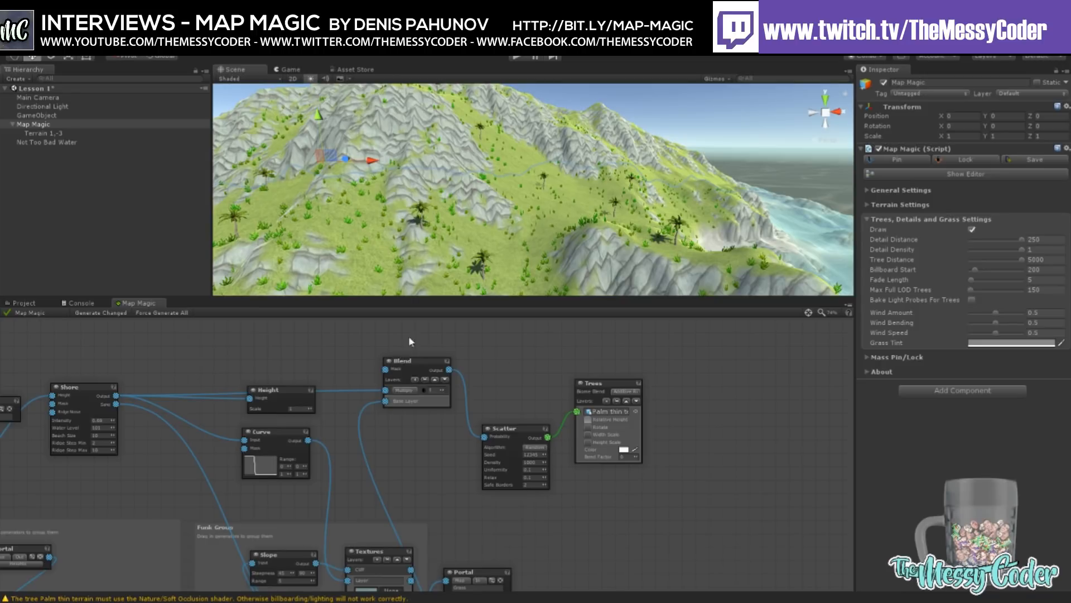
Step: Save the Lesson 1 scene and check the blended palm distribution both up close and across the whole island
{"action": "right_click_drag", "start_coordinate": [544, 190], "coordinate": [528, 202]}
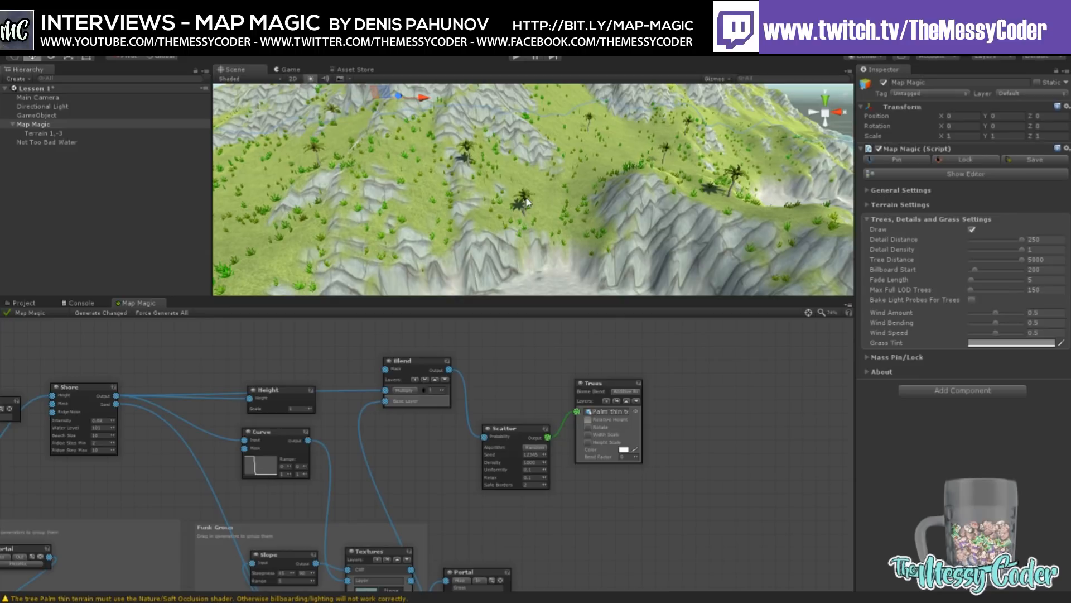
{"action": "right_click_drag", "start_coordinate": [517, 207], "coordinate": [552, 197]}
{"action": "scroll", "coordinate": [531, 210], "scroll_direction": "up", "scroll_amount": 6}
{"action": "scroll", "coordinate": [342, 197], "scroll_direction": "down", "scroll_amount": 5}
{"action": "right_click_drag", "start_coordinate": [473, 197], "coordinate": [511, 193]}
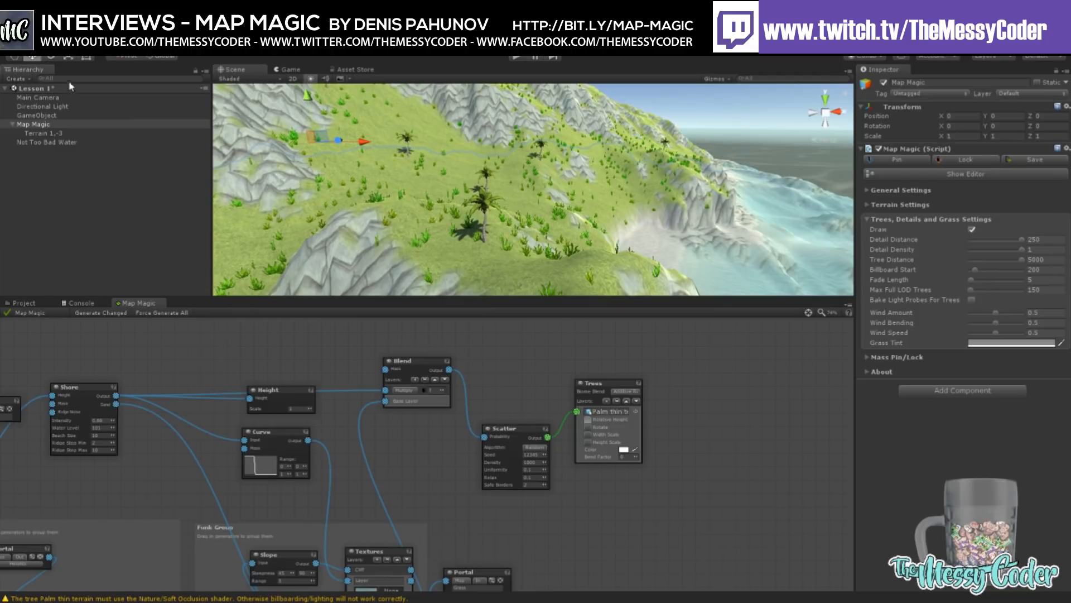
{"action": "key", "text": "ctrl+s"}
{"action": "right_click_drag", "start_coordinate": [538, 129], "coordinate": [508, 159]}
{"action": "scroll", "coordinate": [623, 187], "scroll_direction": "down", "scroll_amount": 10}
{"action": "scroll", "coordinate": [568, 201], "scroll_direction": "up", "scroll_amount": 8}
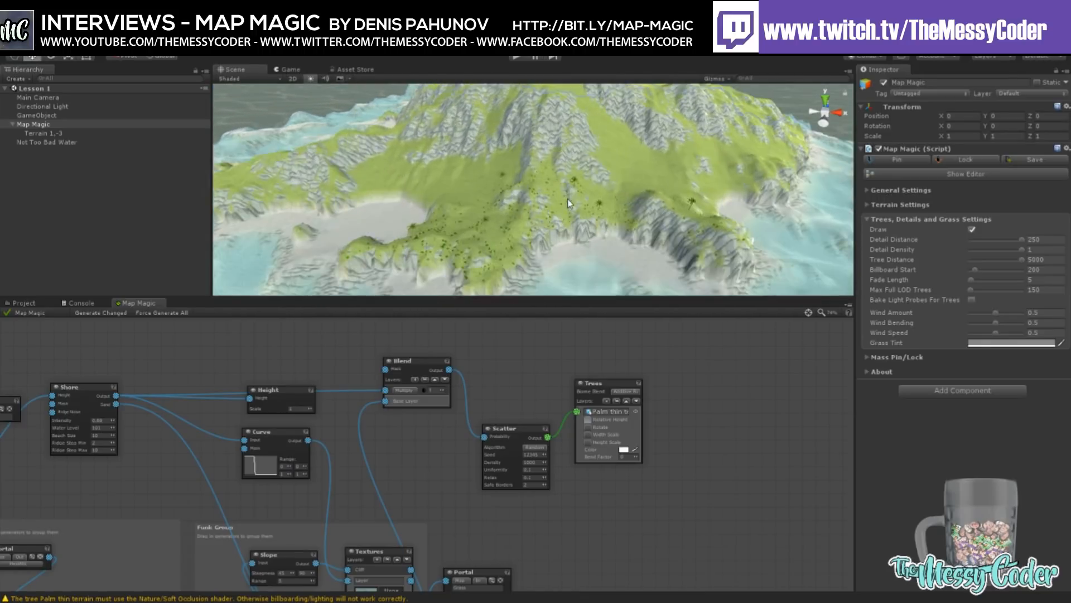
{"action": "scroll", "coordinate": [568, 201], "scroll_direction": "up", "scroll_amount": 5}
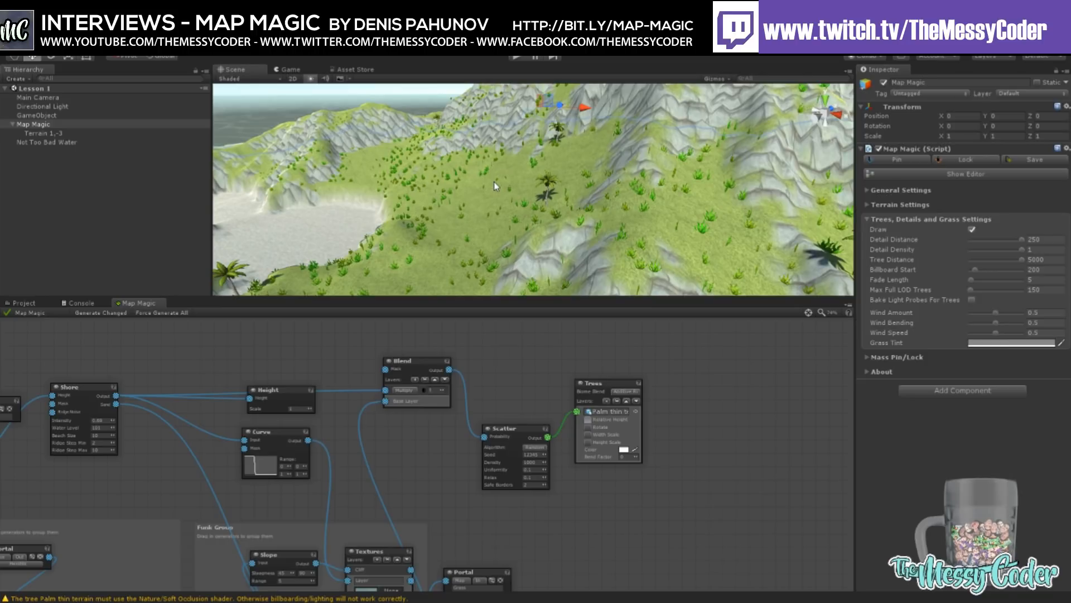
Step: Inspect the palms and grass across the mountain slopes and shoreline, and view the whole island from a distance
{"action": "right_click_drag", "start_coordinate": [498, 193], "coordinate": [623, 154]}
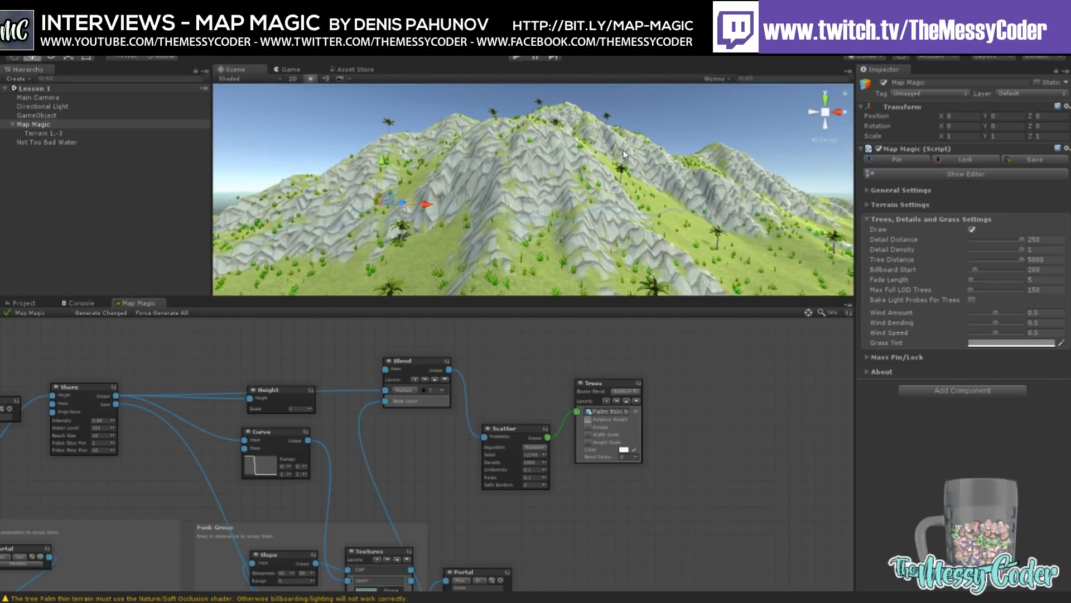
{"action": "right_click_drag", "start_coordinate": [541, 159], "coordinate": [594, 218]}
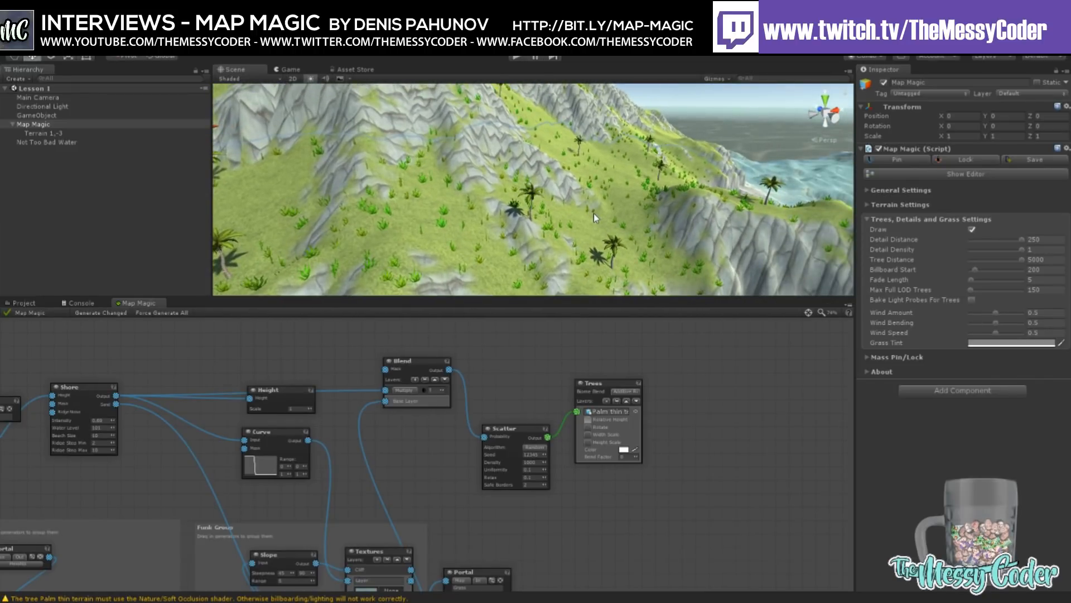
{"action": "right_click_drag", "start_coordinate": [593, 213], "coordinate": [538, 240]}
{"action": "scroll", "coordinate": [538, 240], "scroll_direction": "down", "scroll_amount": 10}
{"action": "middle_click_drag", "start_coordinate": [539, 240], "coordinate": [551, 186]}
{"action": "scroll", "coordinate": [550, 194], "scroll_direction": "down", "scroll_amount": 2}
{"action": "right_click_drag", "start_coordinate": [568, 231], "coordinate": [586, 190]}
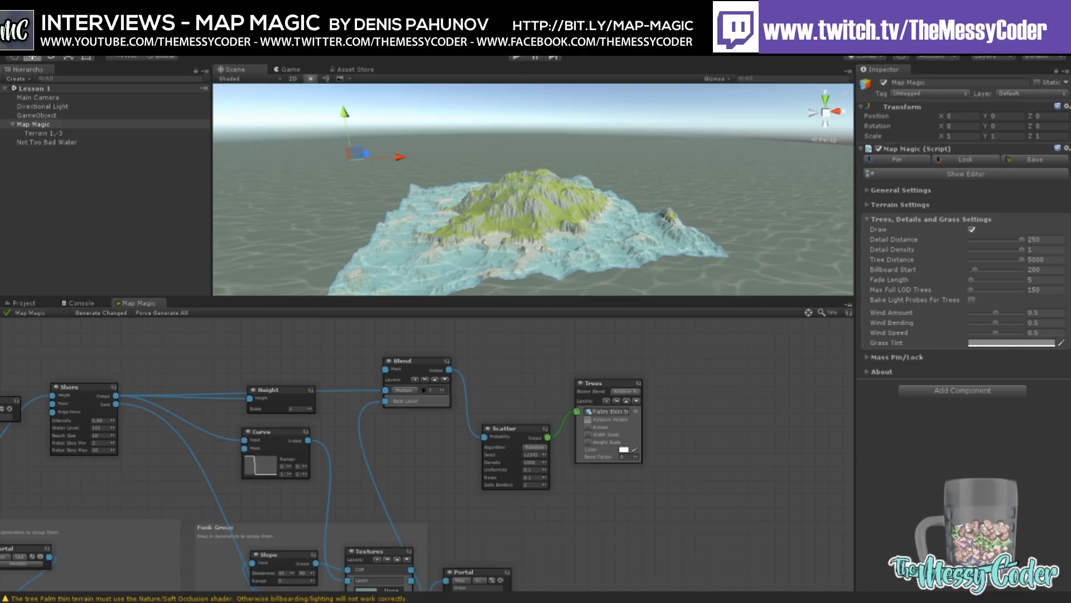
Step: Enable Maximize On Play, test-run the Lesson 1 scene at full size, and stop it
{"action": "left_click", "coordinate": [517, 58]}
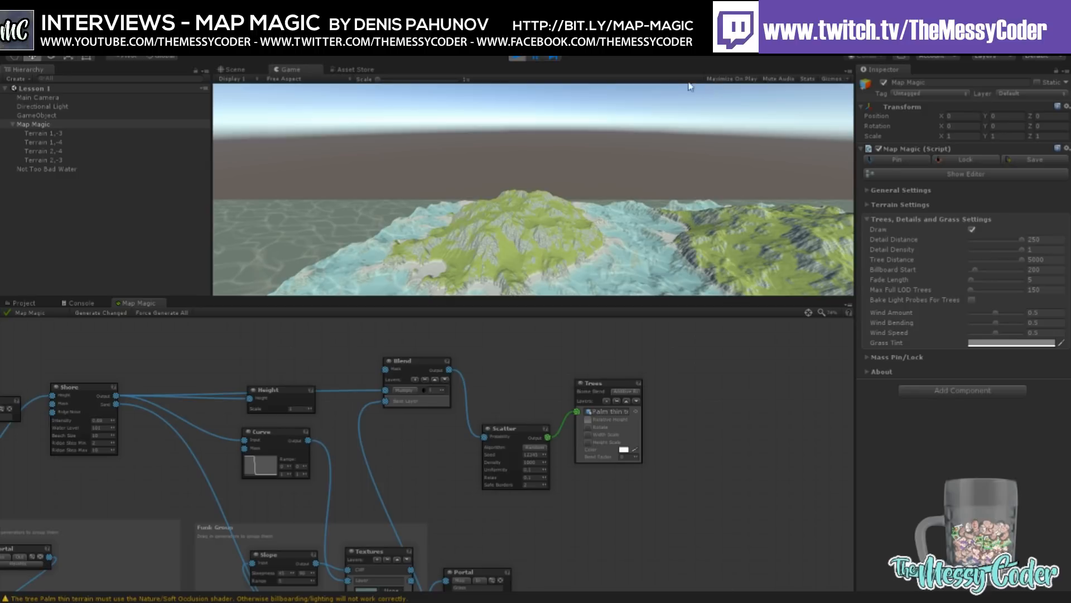
{"action": "left_click", "coordinate": [731, 79]}
{"action": "left_click", "coordinate": [526, 60]}
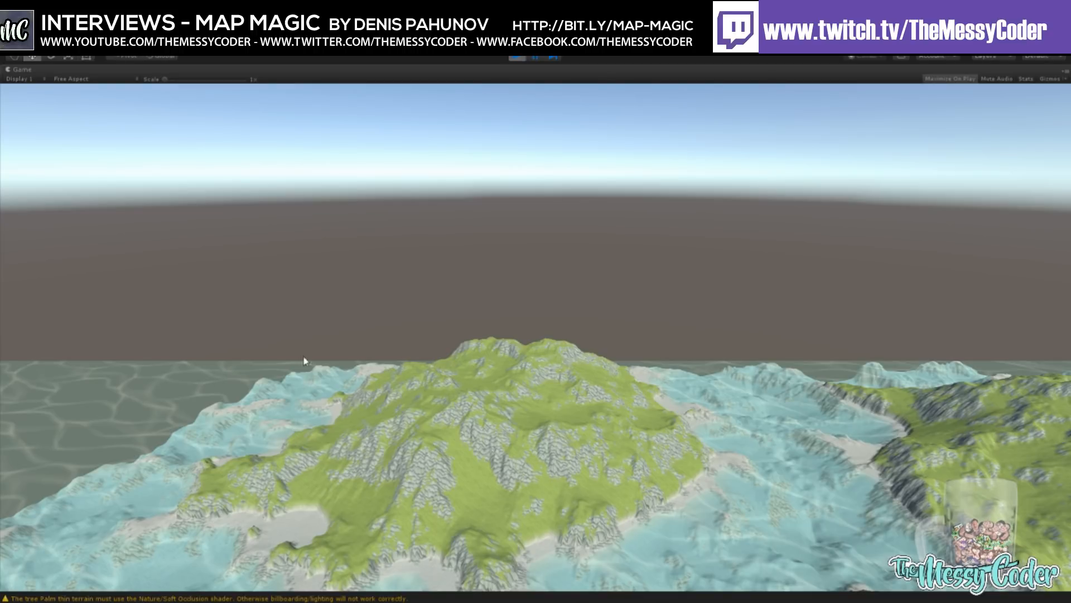
{"action": "left_click", "coordinate": [516, 58]}
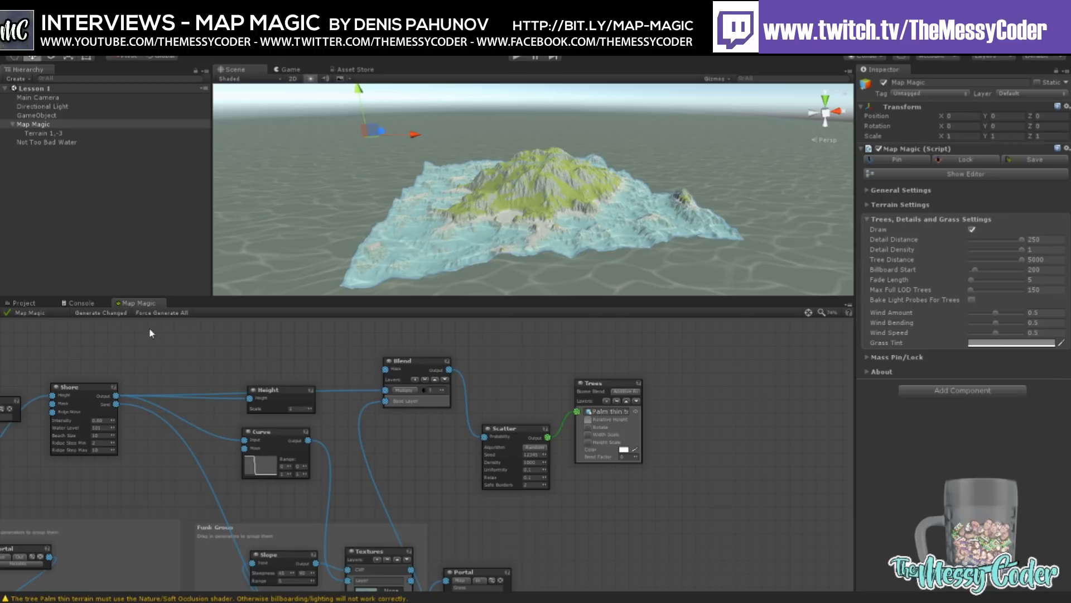
Step: Open the All My Stuff assets folder and select its Scenes subfolder
{"action": "left_click", "coordinate": [20, 306]}
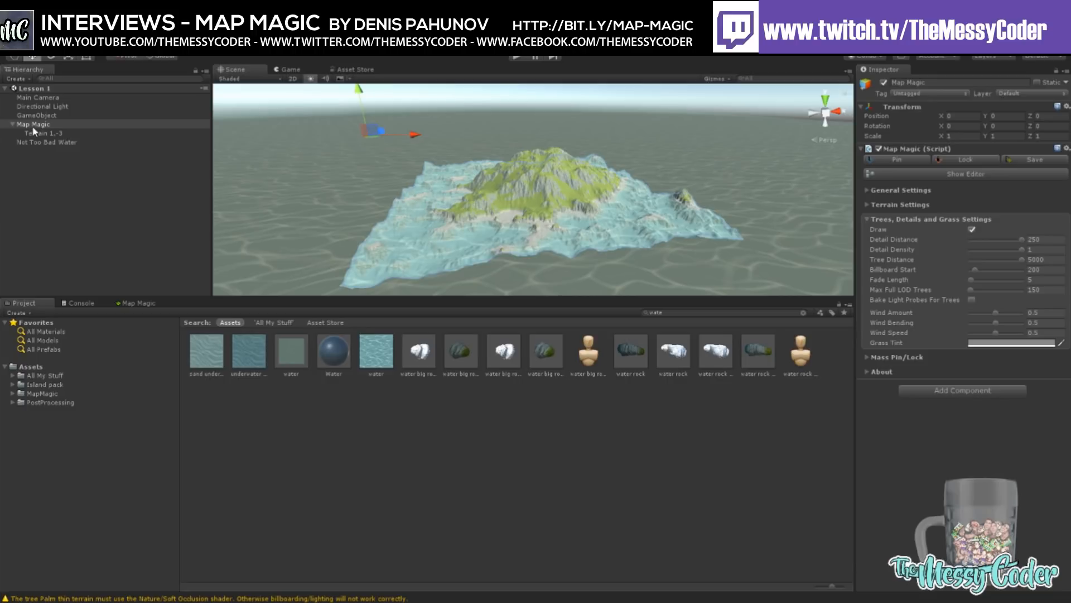
{"action": "left_click", "coordinate": [46, 375]}
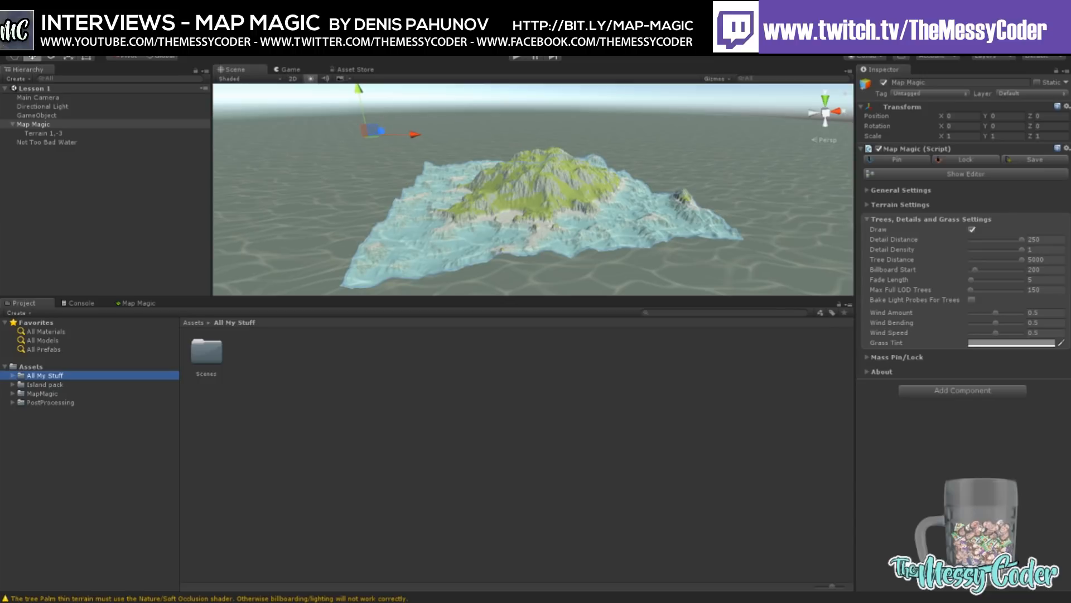
{"action": "left_click", "coordinate": [222, 353]}
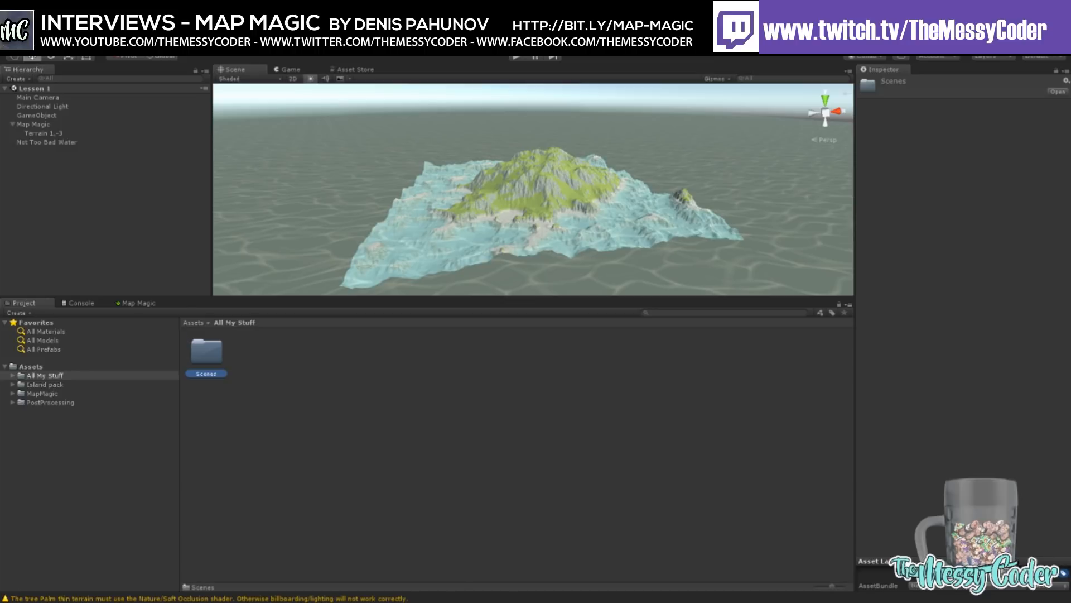
Step: Add the Flyby Controller script to the Main Camera and test-run the scene
{"action": "left_click", "coordinate": [136, 303]}
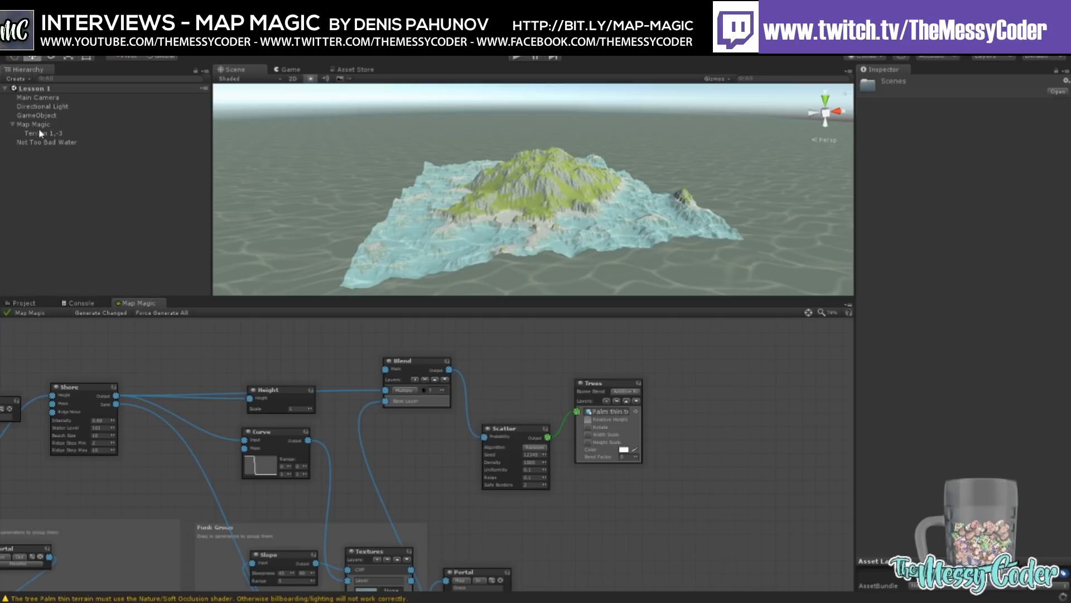
{"action": "left_click", "coordinate": [35, 115]}
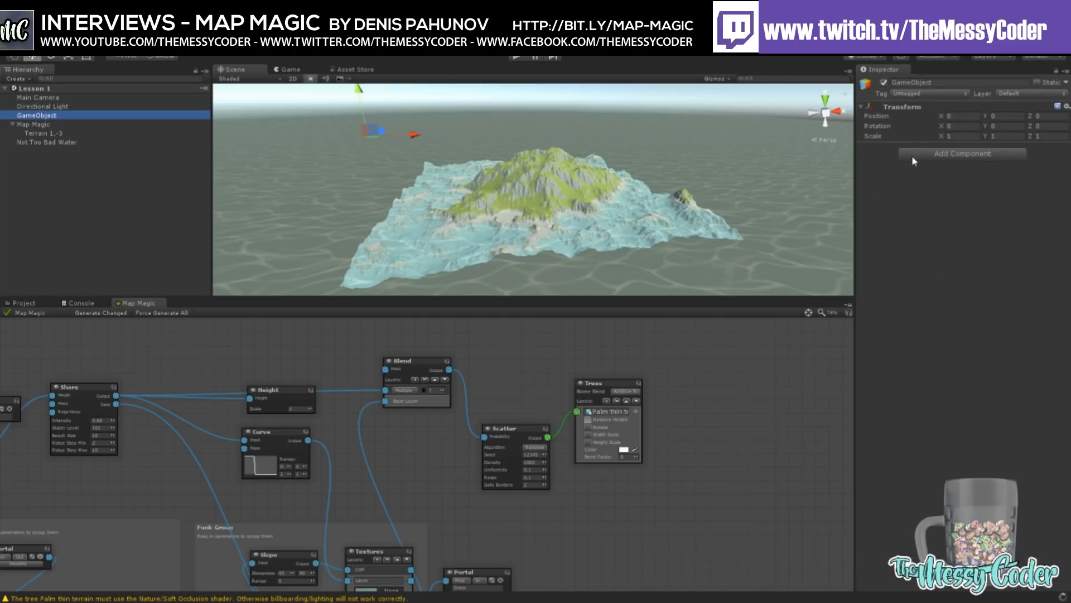
{"action": "left_click", "coordinate": [53, 99]}
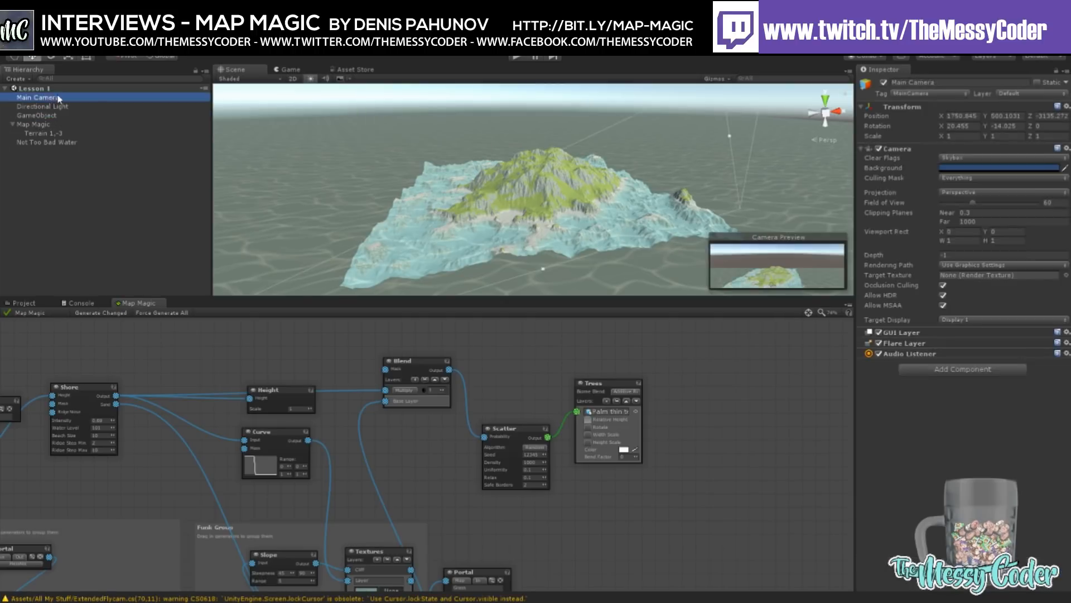
{"action": "left_click", "coordinate": [958, 372]}
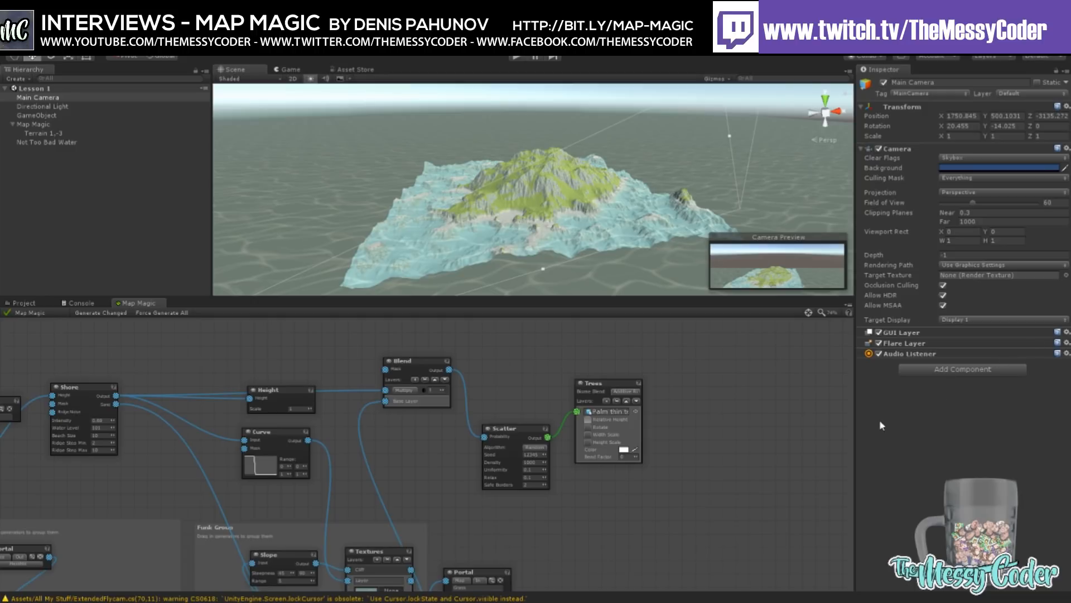
{"action": "left_click", "coordinate": [936, 413]}
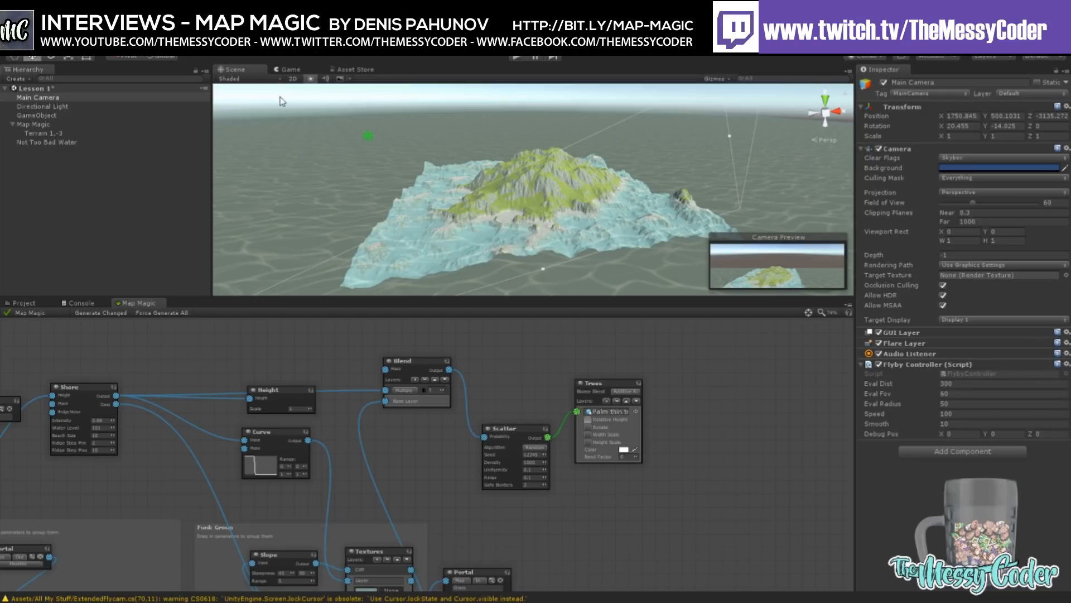
{"action": "left_click", "coordinate": [513, 59]}
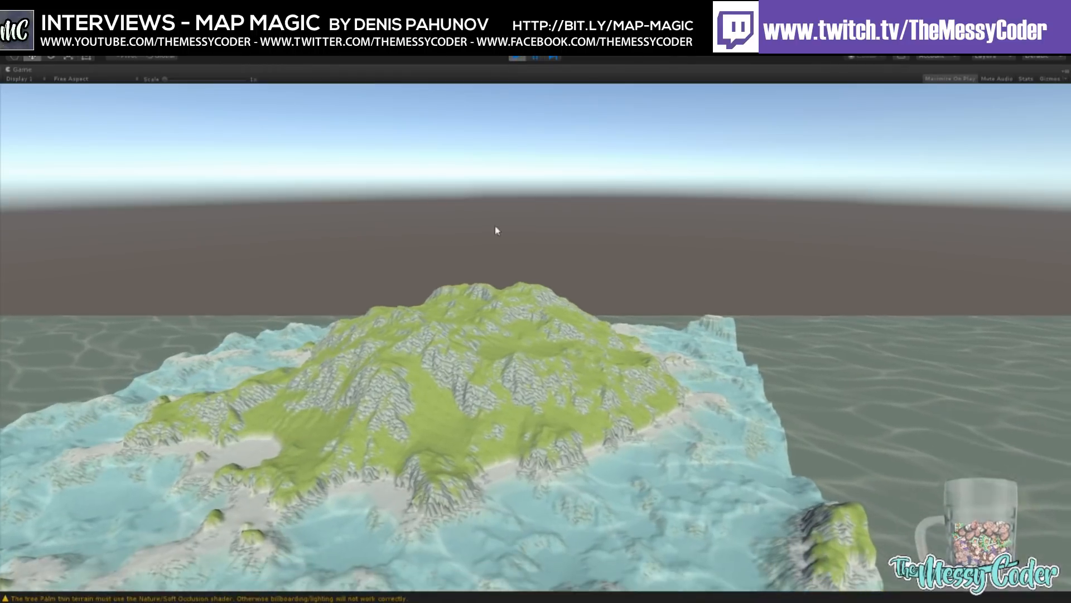
{"action": "left_click", "coordinate": [514, 58]}
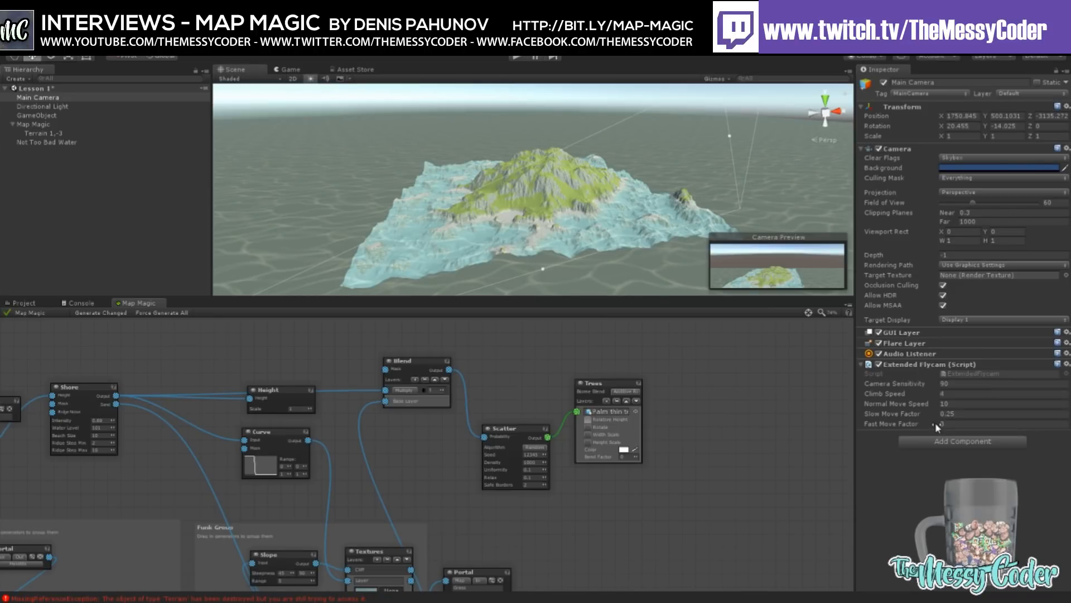
Step: Run the scene and fly the Main Camera with Extended Flycam to examine the generated islands, shores and seabed
{"action": "left_click", "coordinate": [519, 58]}
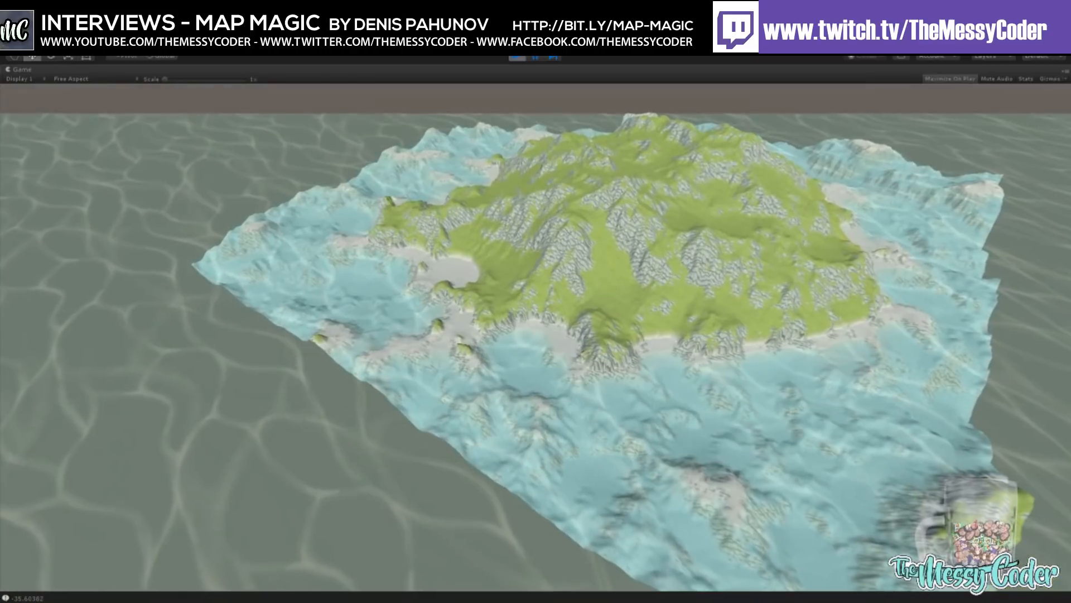
{"action": "key", "text": "w"}
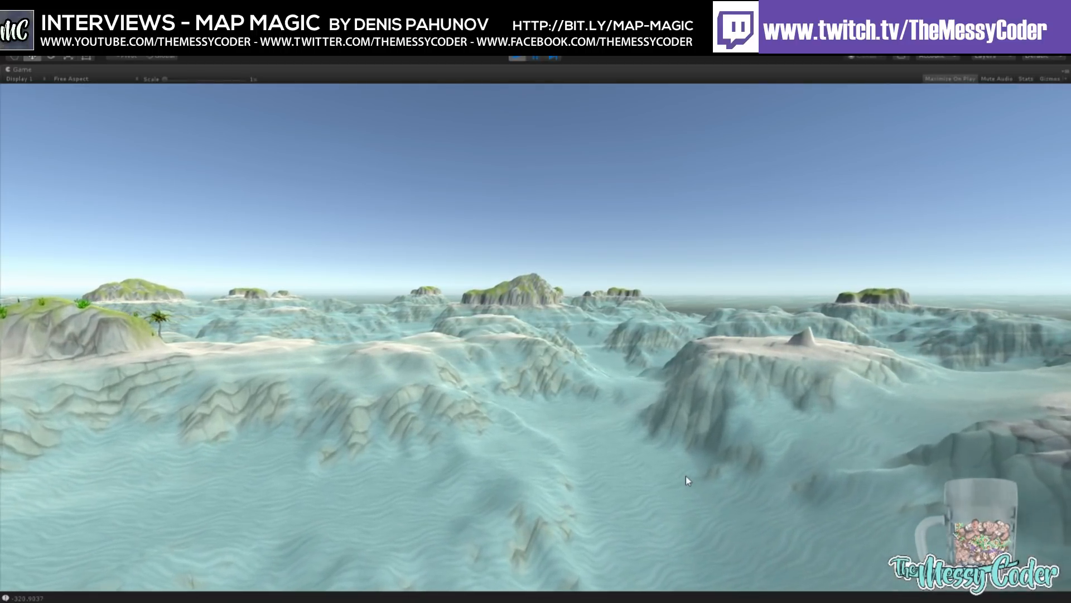
{"action": "left_click_drag", "start_coordinate": [686, 476], "coordinate": [911, 478]}
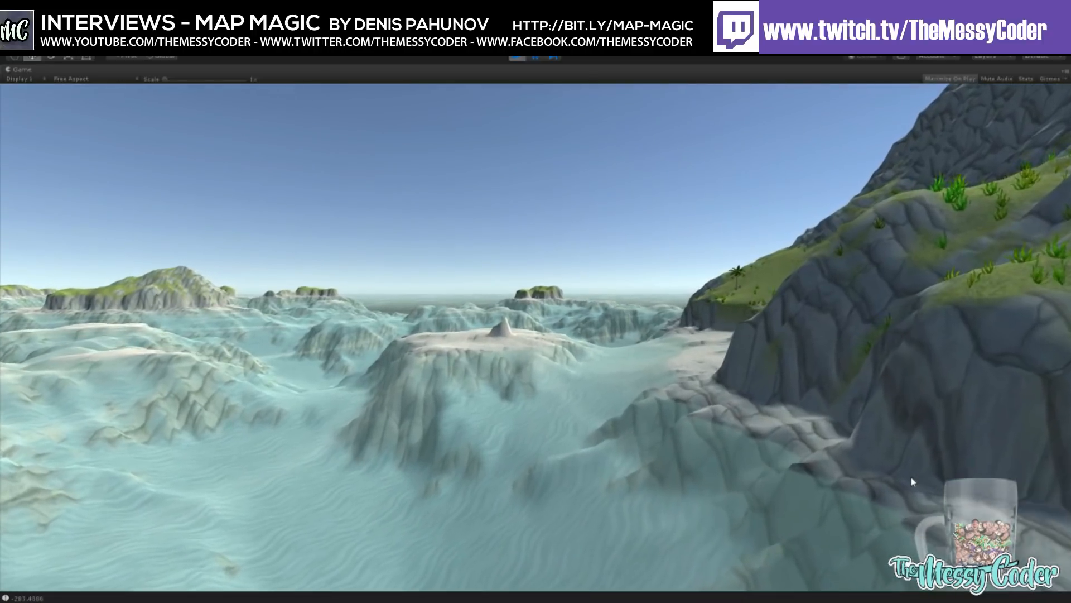
{"action": "left_click_drag", "start_coordinate": [912, 478], "coordinate": [739, 458]}
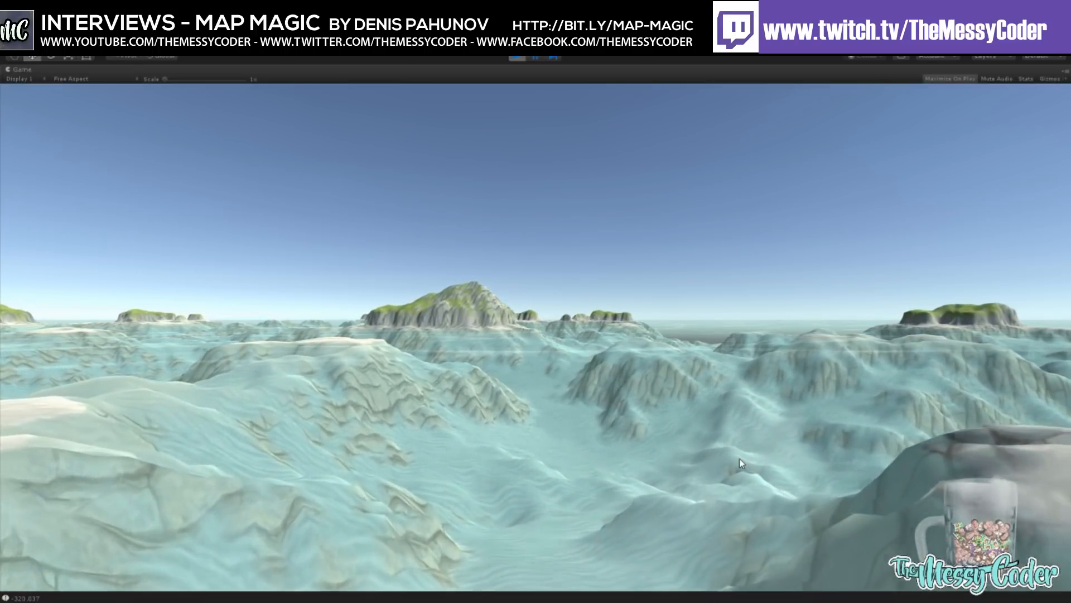
{"action": "left_click_drag", "start_coordinate": [740, 459], "coordinate": [546, 367]}
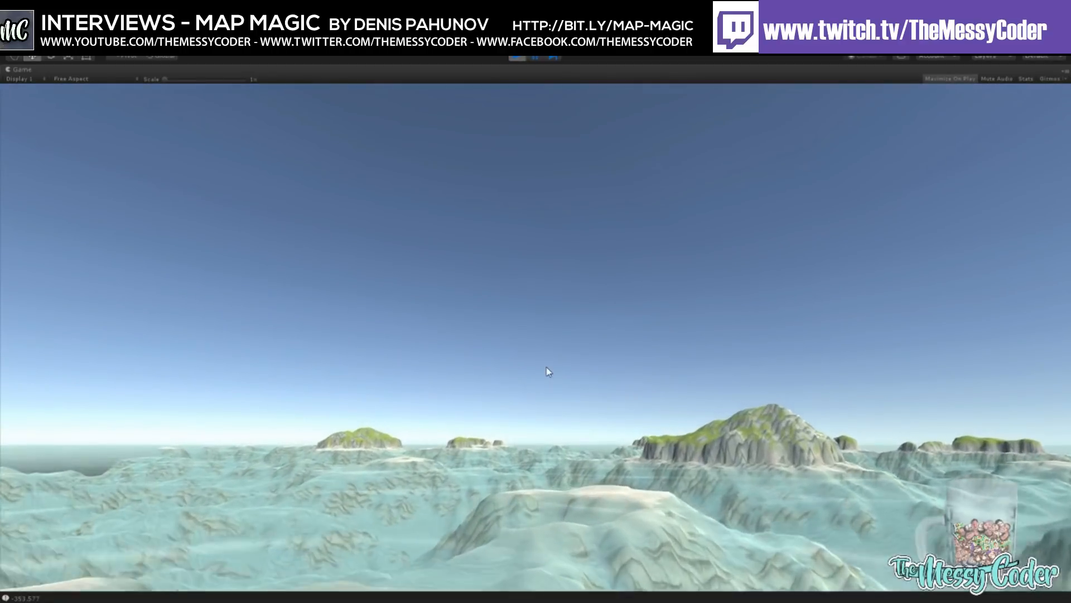
{"action": "left_click_drag", "start_coordinate": [548, 370], "coordinate": [620, 452]}
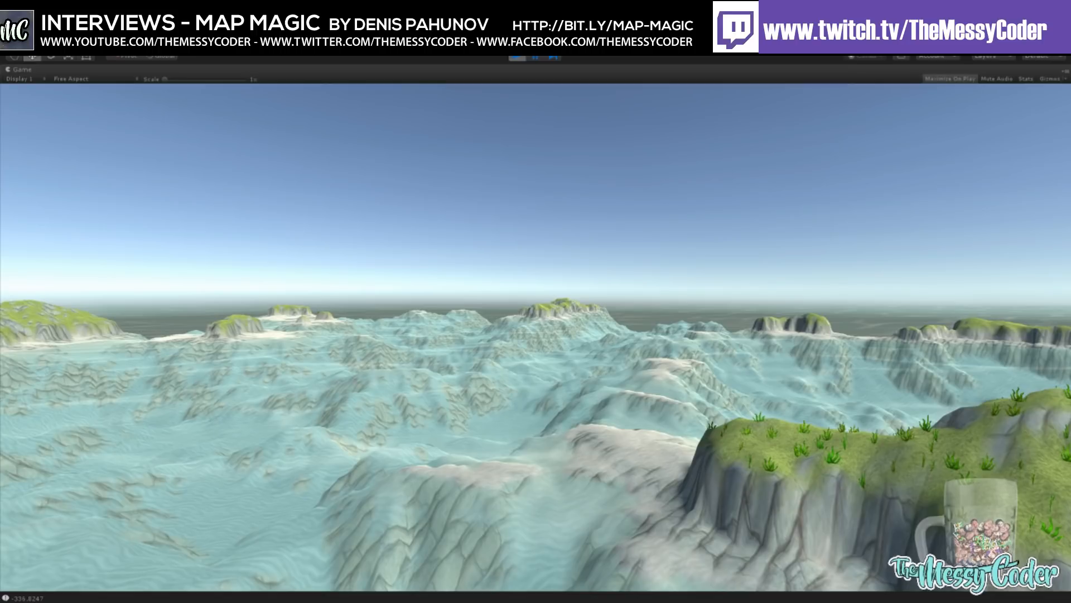
{"action": "left_click_drag", "start_coordinate": [619, 452], "coordinate": [623, 486]}
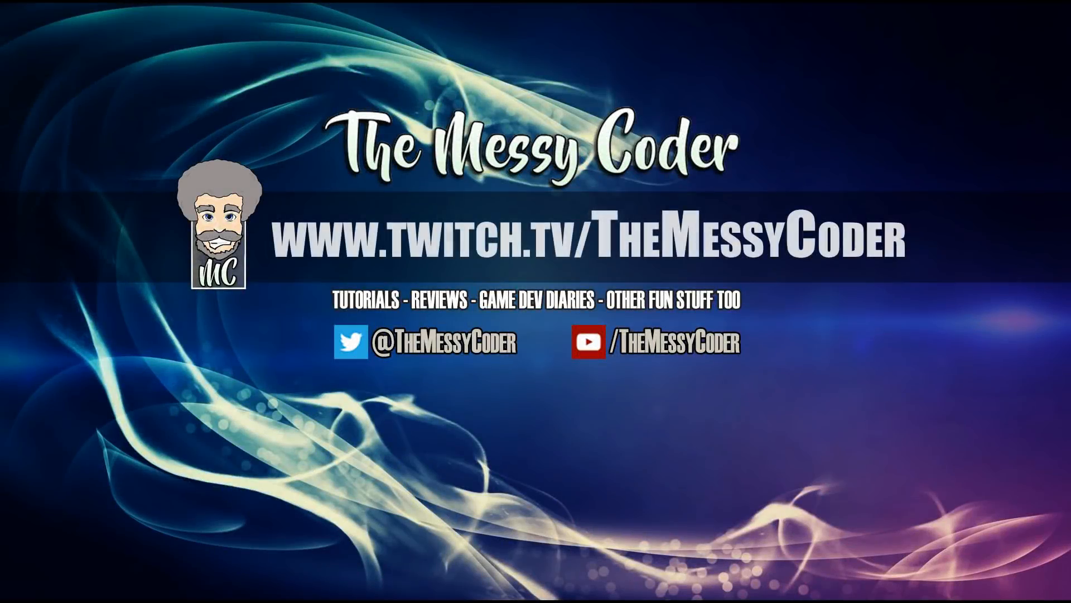